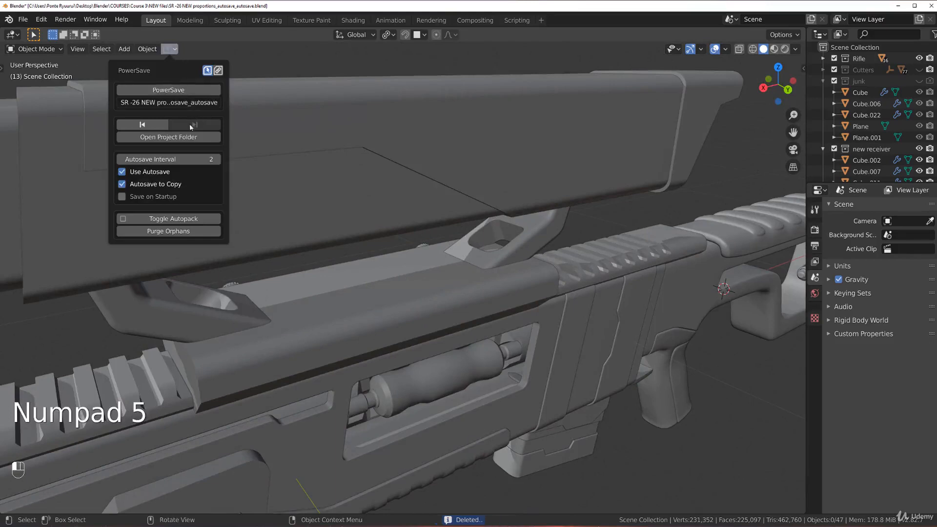
Save an incremental version of the file and isolate the scope mount base with its bracket arms in local view.
left_click(168, 90)
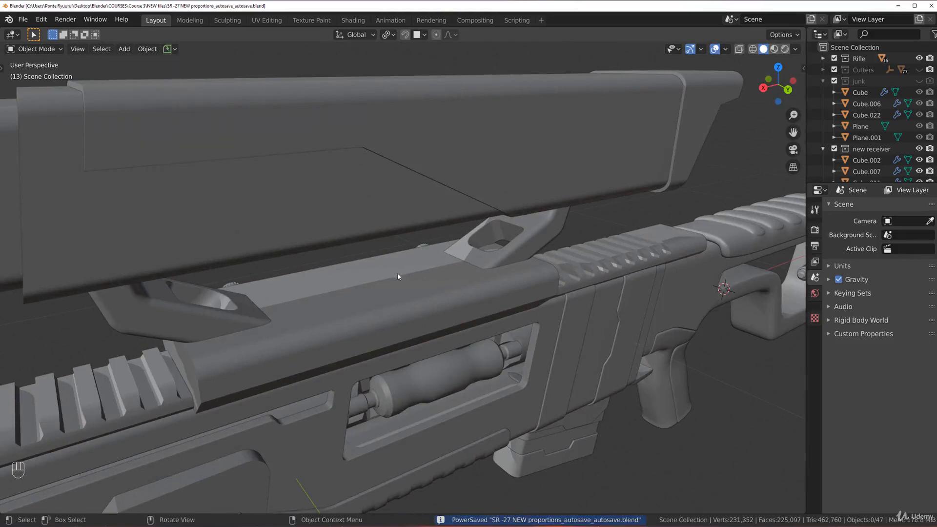
left_click(265, 313, "shift")
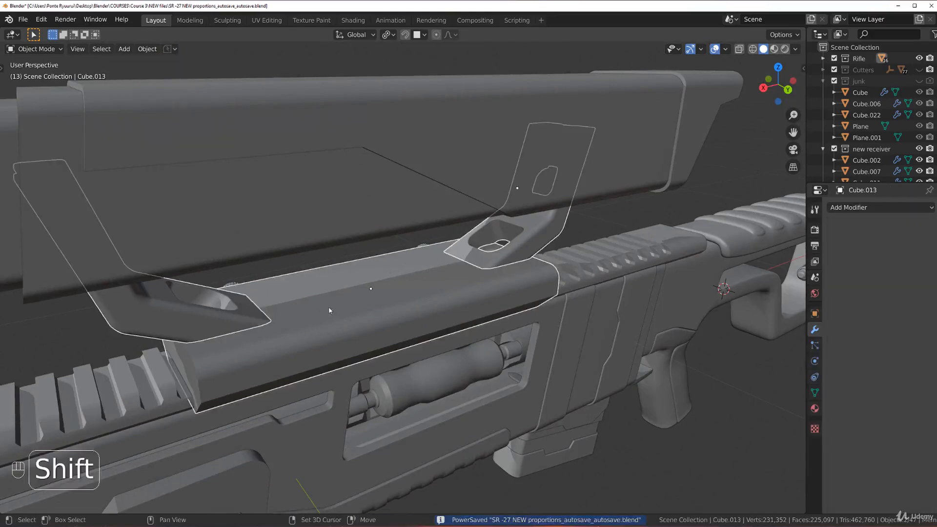
key("slash")
key("grave")
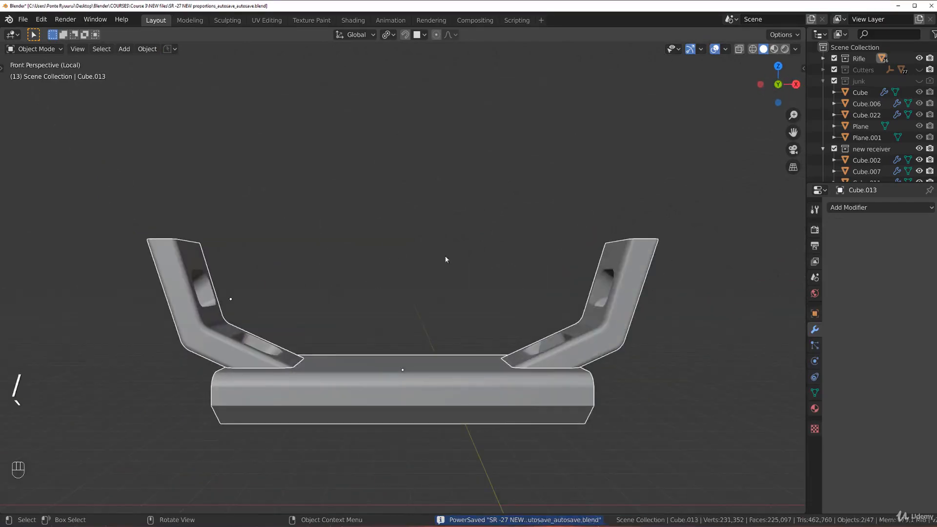
key("KP_5")
middle_click_drag(433, 255, 503, 261)
scroll(503, 245, "up", 3)
scroll(503, 262, "down", 3)
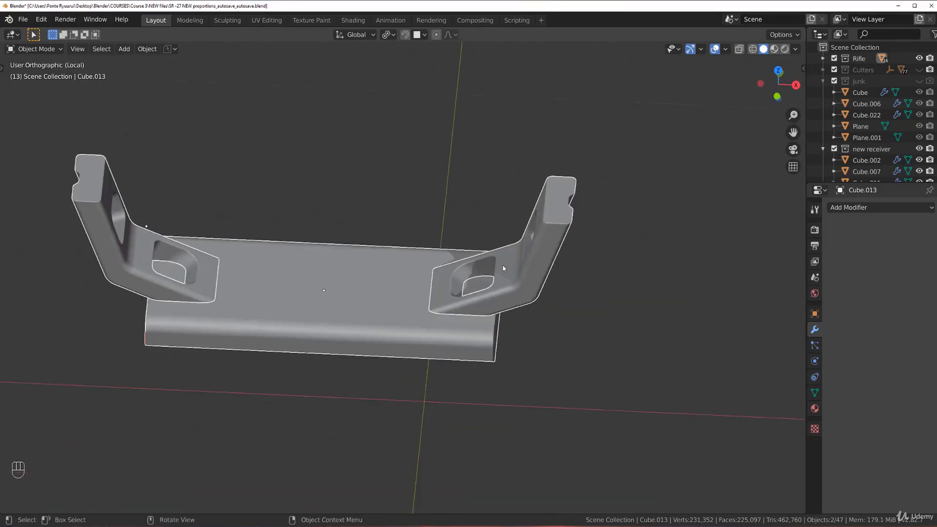
Isolate the bracket arms alone and select the two faces at the arm's lower end in Edit Mode.
middle_click_drag(481, 283, 425, 295)
scroll(426, 296, "up", 1)
left_click(425, 296)
key("KP_Divide")
key("KP_Divide")
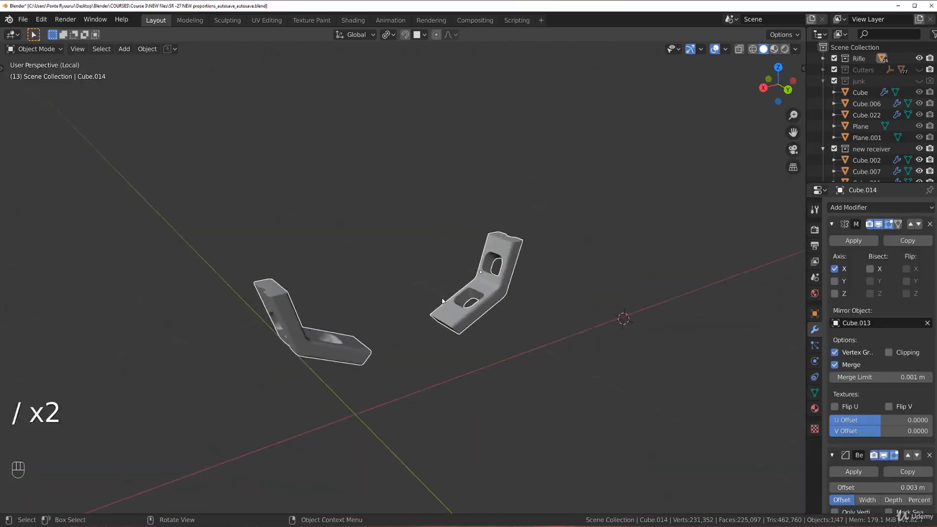
key("Tab")
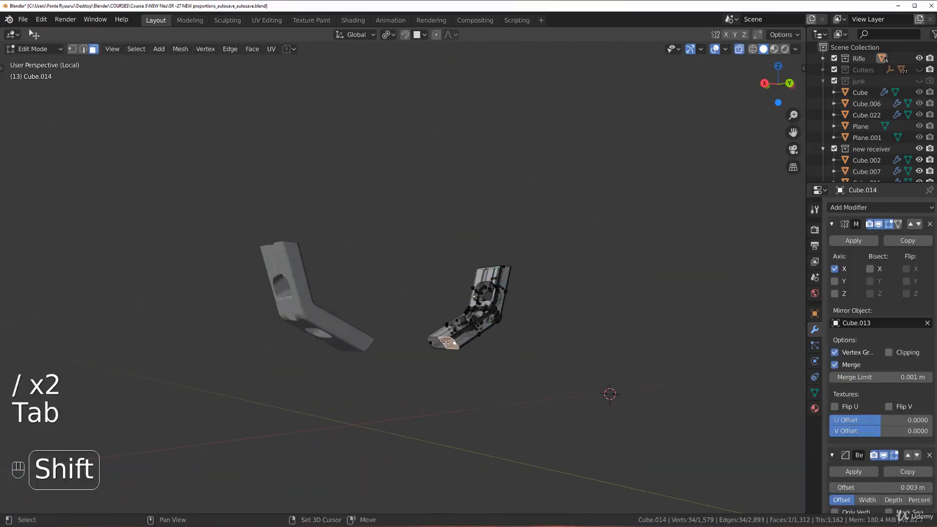
key("Tab")
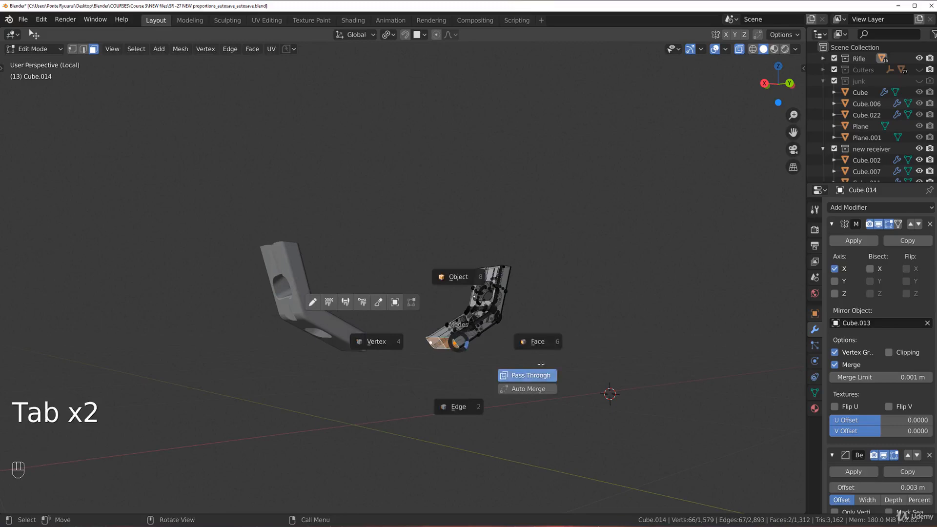
left_click(541, 374)
middle_click_drag(495, 334, 478, 347)
key("KP_Divide")
key("KP_Divide")
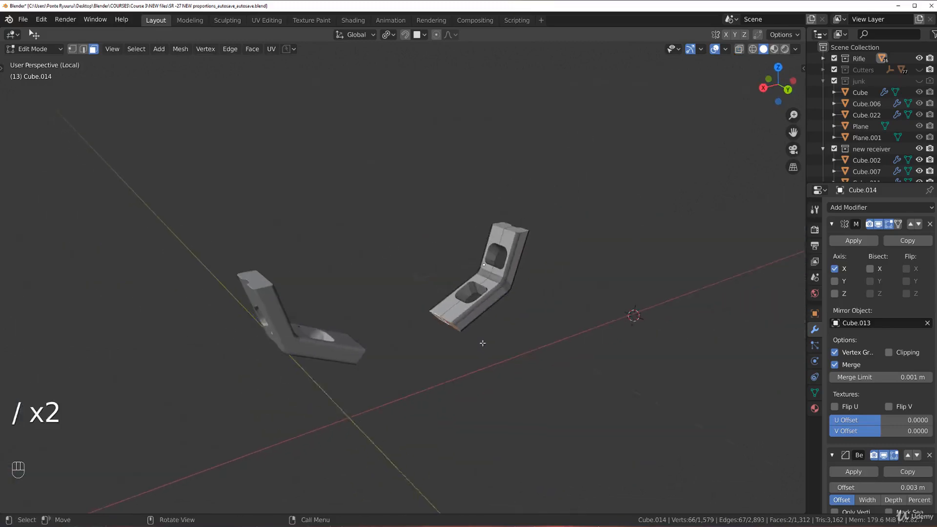
Duplicate the selected end faces in place, separate them into their own object, and return to the full model view.
key("shift+d")
right_click(454, 361)
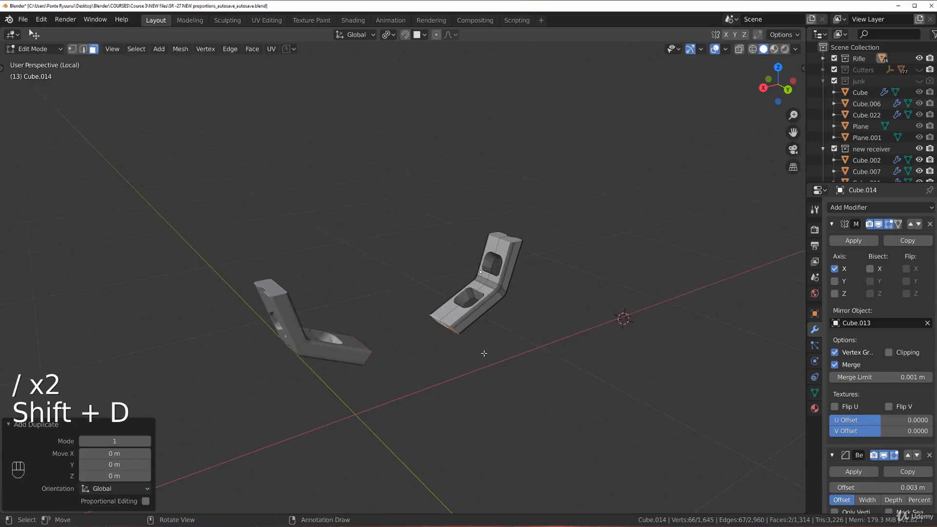
key("p")
left_click(483, 354)
key("Tab")
key("Tab")
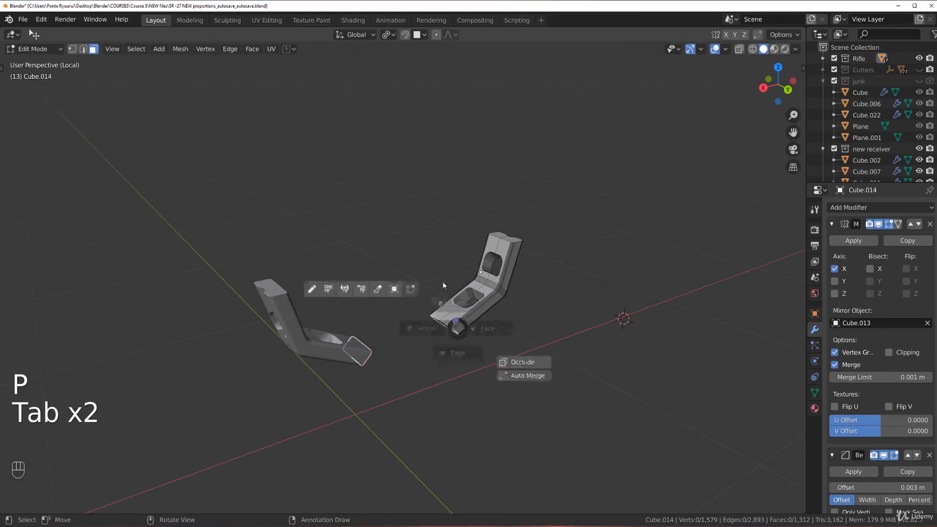
key("KP_Divide")
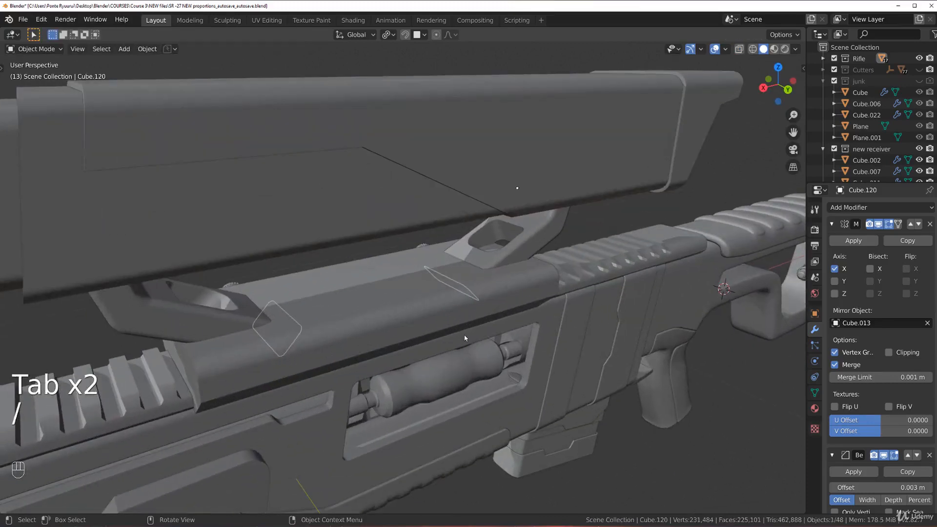
Isolate the separated faces and extrude them all about 0.172 m along their normal into a solid block.
key("Tab")
key("a")
key("KP_Divide")
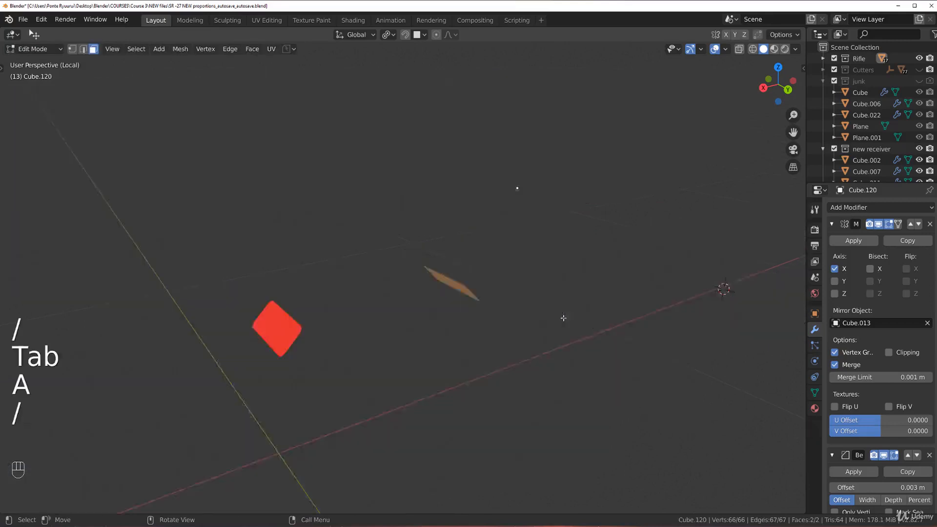
key("e")
left_click(522, 355)
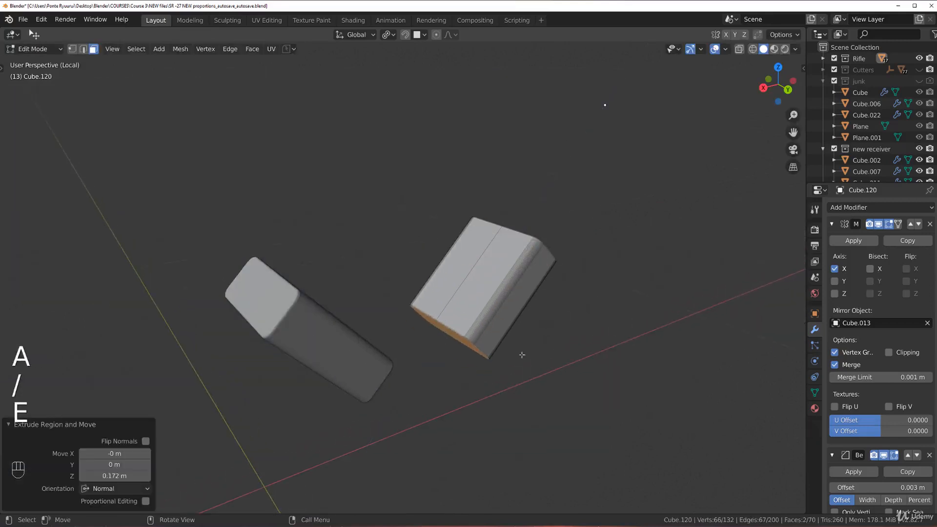
key("Tab")
key("s")
key("z")
key("z")
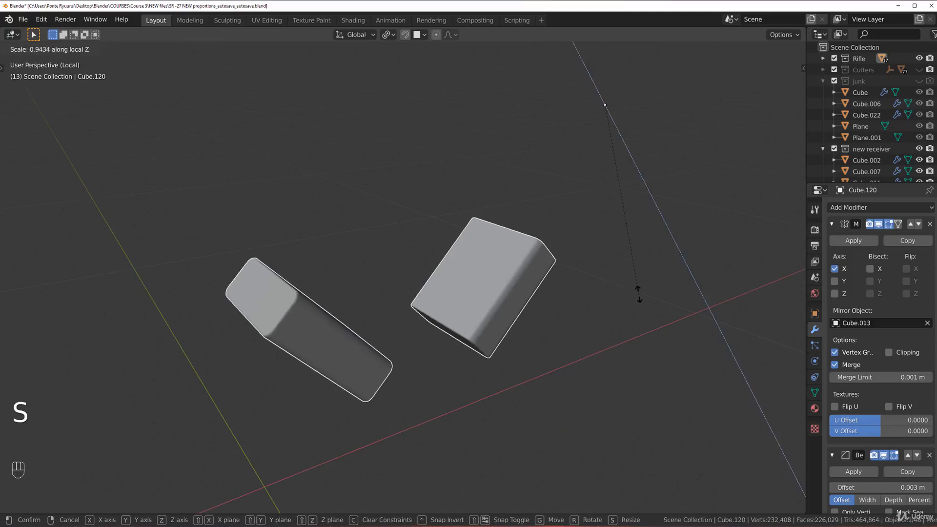
key("y")
key("x")
key("x")
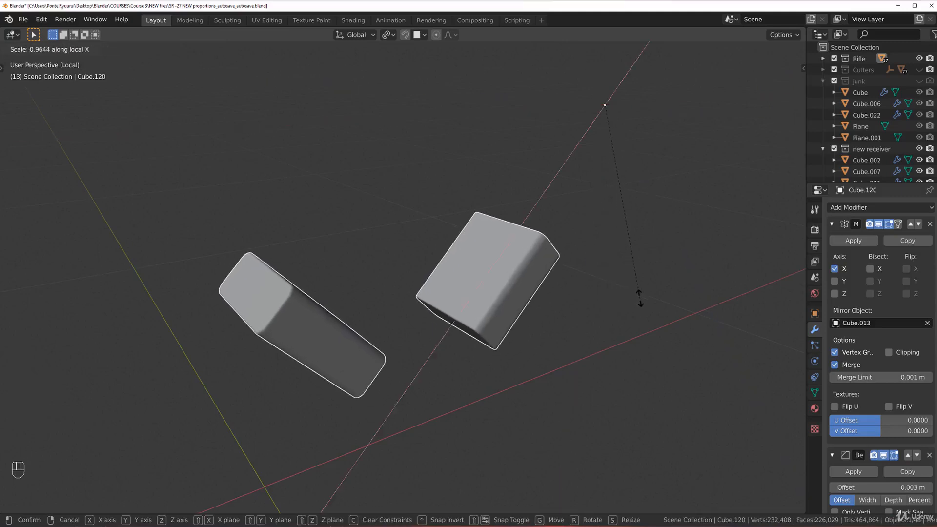
right_click(409, 196)
key("g")
right_click(527, 246)
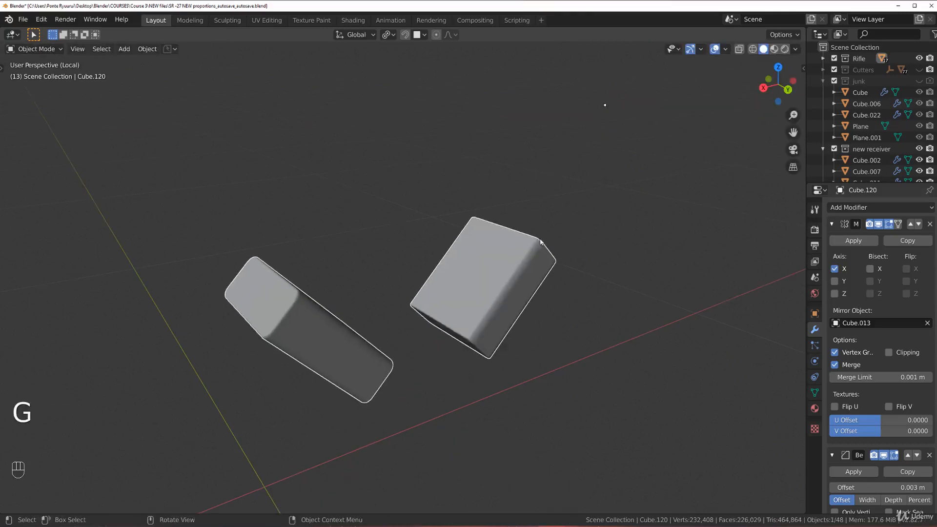
Lengthen the block by moving its two upper end faces about 0.46 m outward along the local X axis.
middle_click_drag(573, 244, 556, 250)
key("Tab")
middle_click_drag(615, 247, 549, 266)
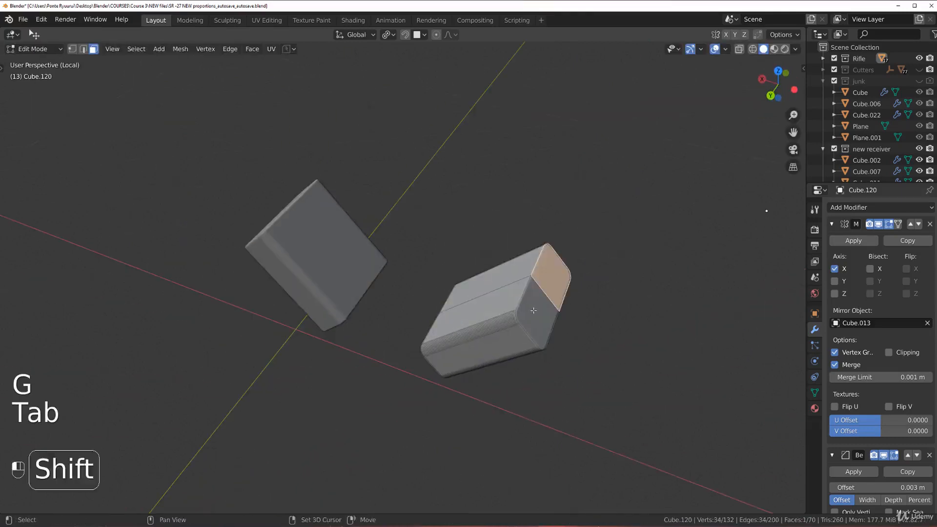
left_click(533, 311, "shift")
scroll(534, 311, "down", 3)
middle_click_drag(479, 341, 406, 301)
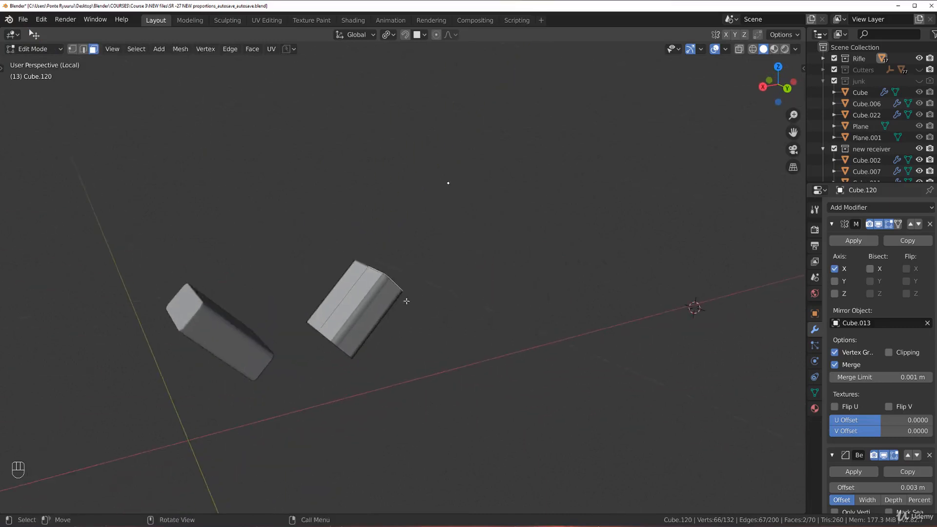
key("g")
key("x")
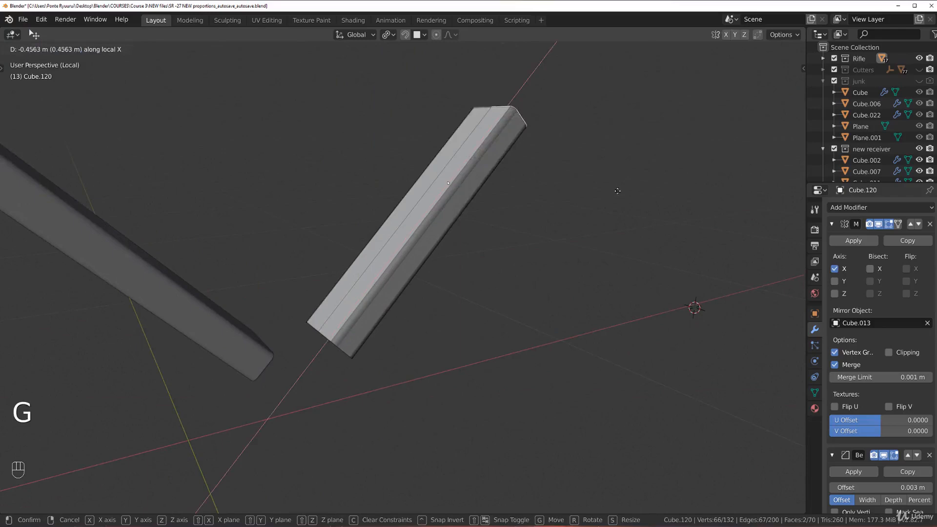
left_click(506, 184)
key("Tab")
Isolate the lengthened block together with the bracket arms and view them in front orthographic view.
scroll(478, 229, "down", 3)
scroll(490, 228, "up", 3)
key("slash")
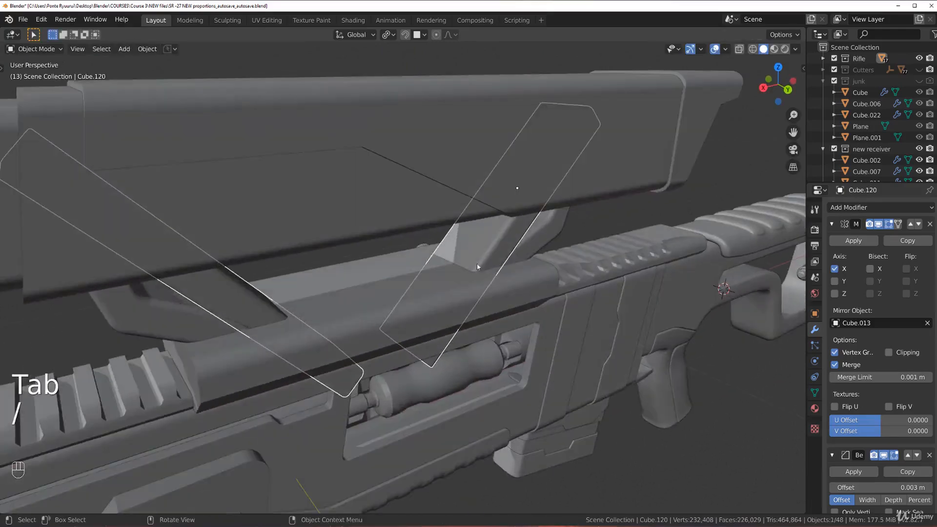
middle_click_drag(432, 287, 391, 292)
key("KP_5")
scroll(388, 292, "up", 3)
middle_click_drag(313, 296, 595, 279, "shift")
left_click(378, 271)
left_click(411, 262, "shift")
key("KP_Divide")
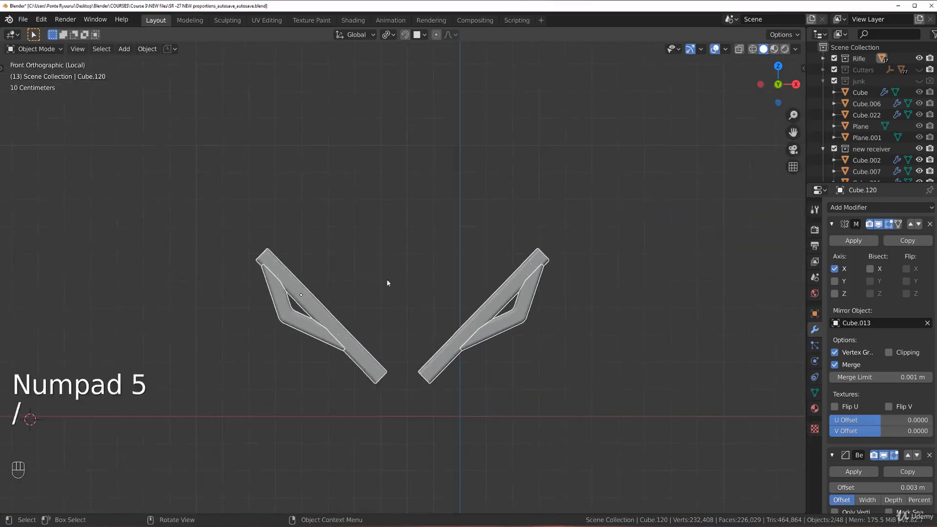
middle_click_drag(371, 295, 403, 246, "shift")
scroll(399, 246, "up", 3)
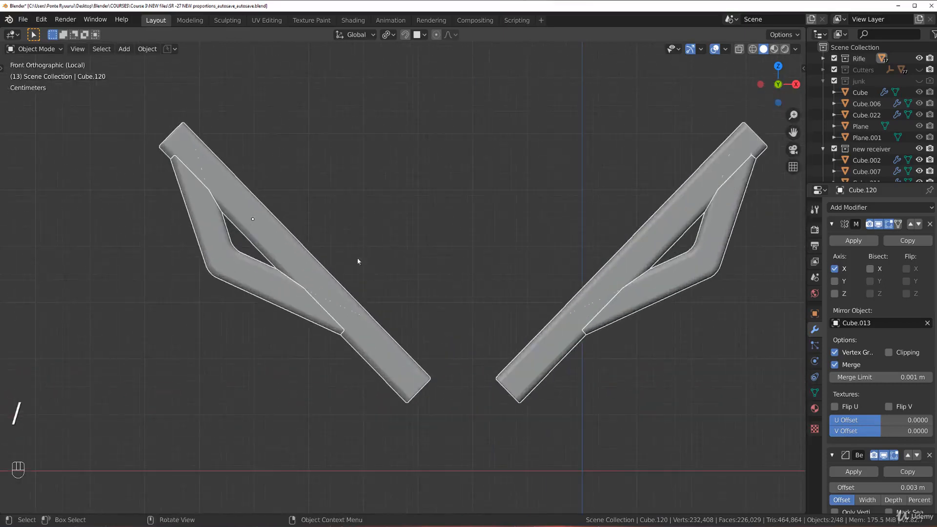
Rotate the lengthened block by -20° in the front view to follow the slope of the bracket's lower leg.
scroll(341, 263, "up", 2)
left_click(291, 267)
key("g")
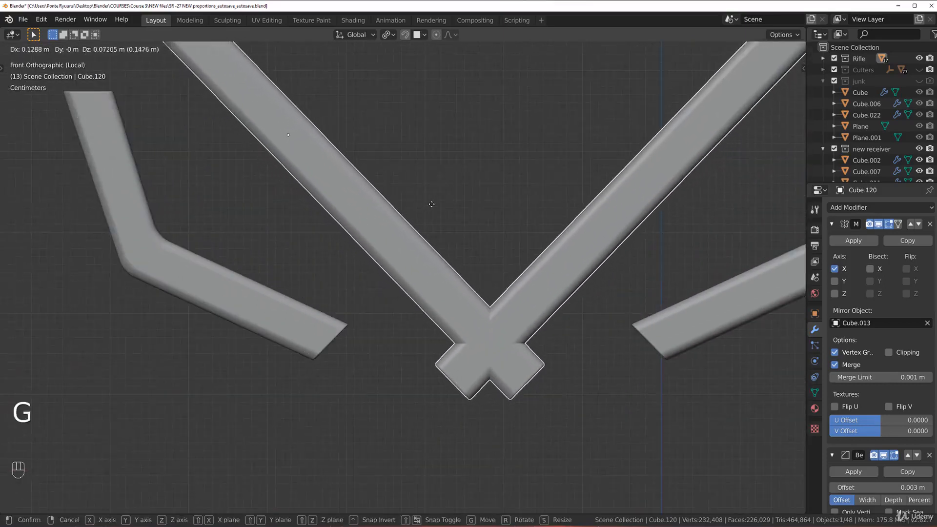
left_click(434, 200)
scroll(435, 200, "down", 4)
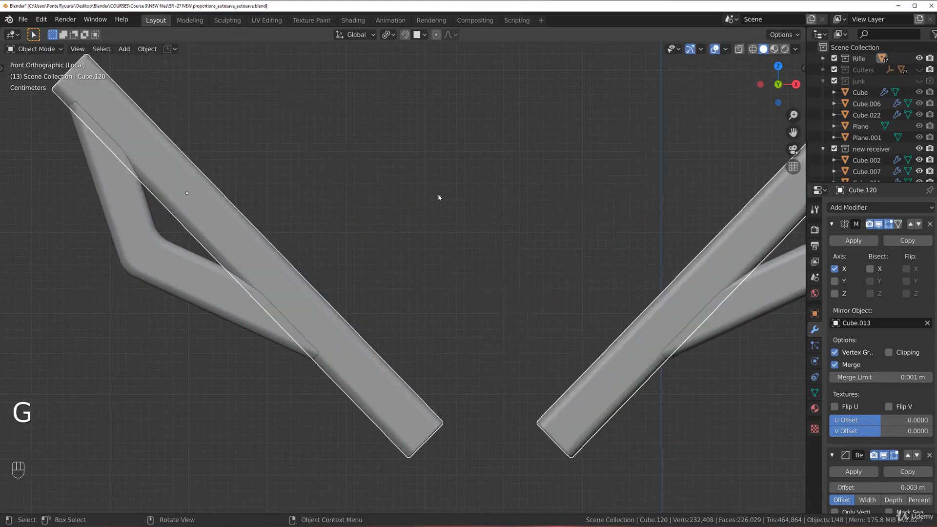
scroll(390, 201, "up", 2)
key("r")
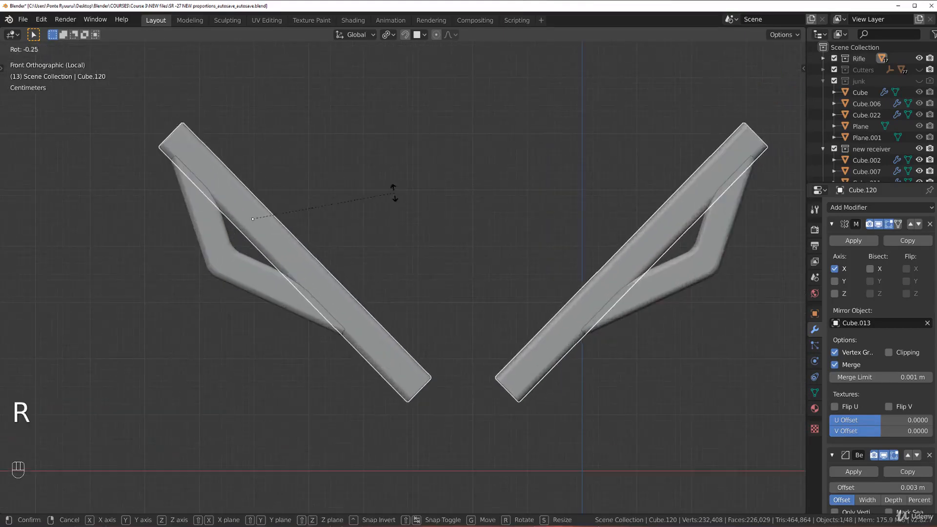
left_click(321, 181)
Move the block -0.091 m in X and -0.0549 m in Z over the bracket's lower leg, and scale it by 1.063.
key("g")
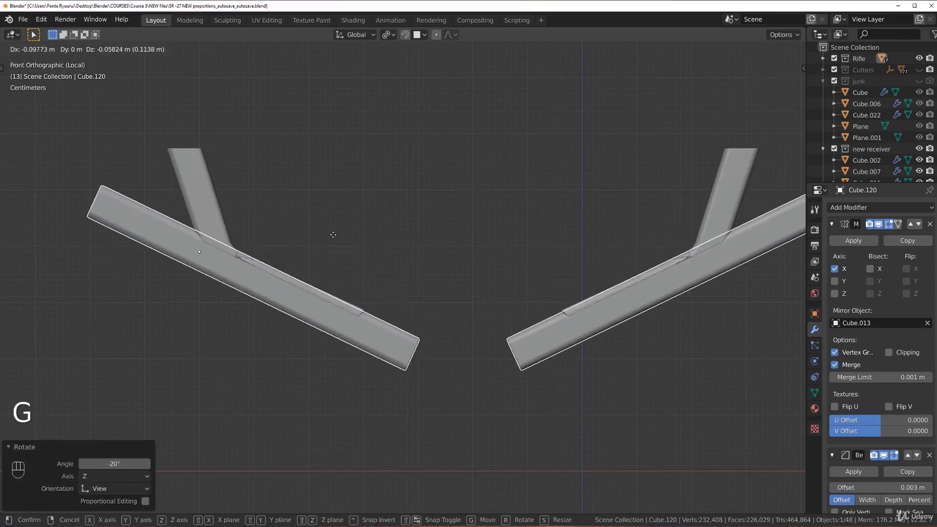
left_click(355, 236)
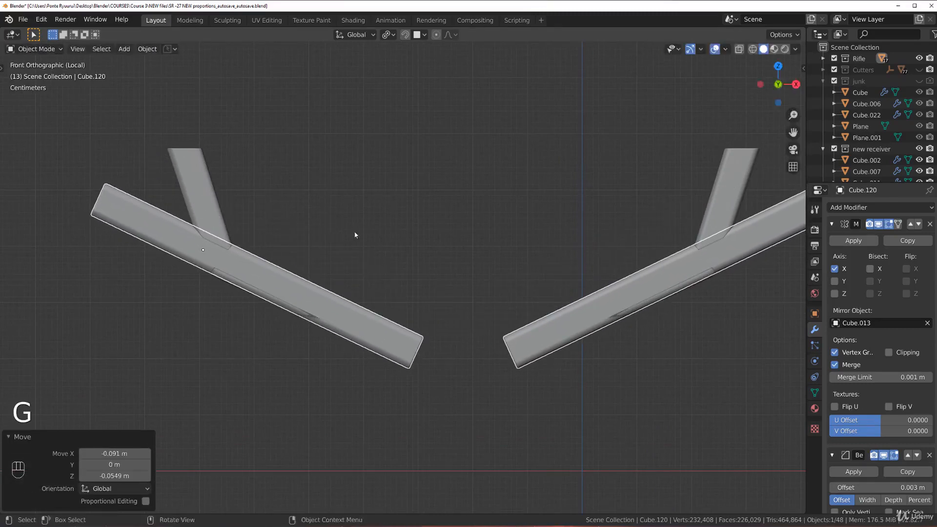
key("s")
left_click(382, 253)
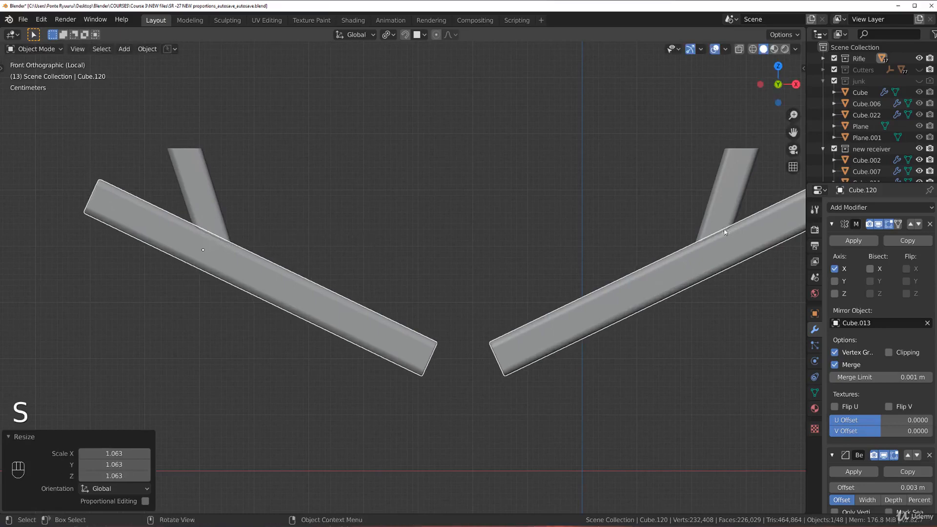
Remove the Bevel and Weighted Normal modifiers from the block and return to the full model view.
scroll(892, 371, "down", 4)
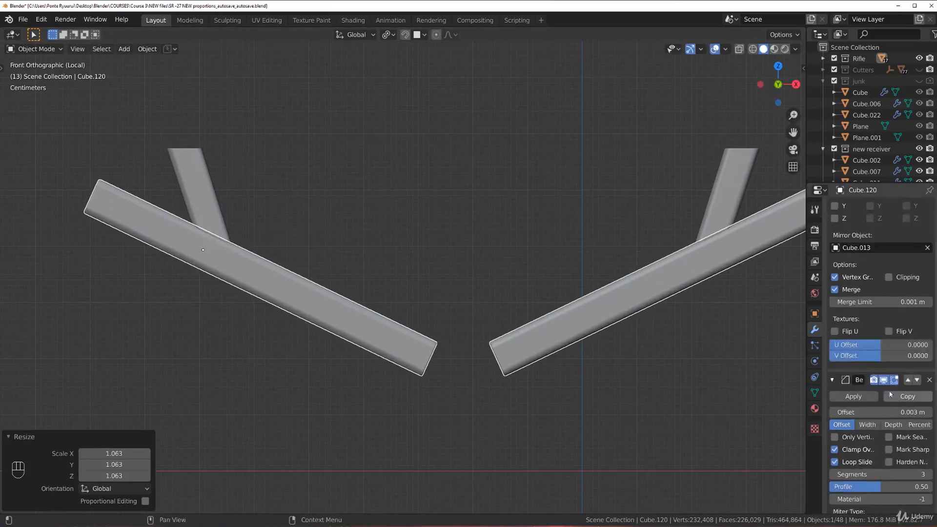
left_click(930, 380)
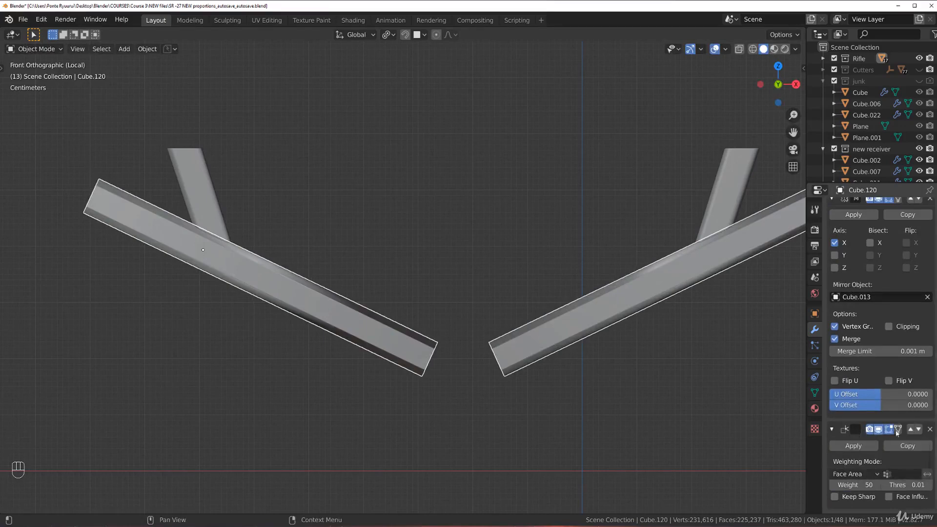
left_click(930, 429)
key("KP_Divide")
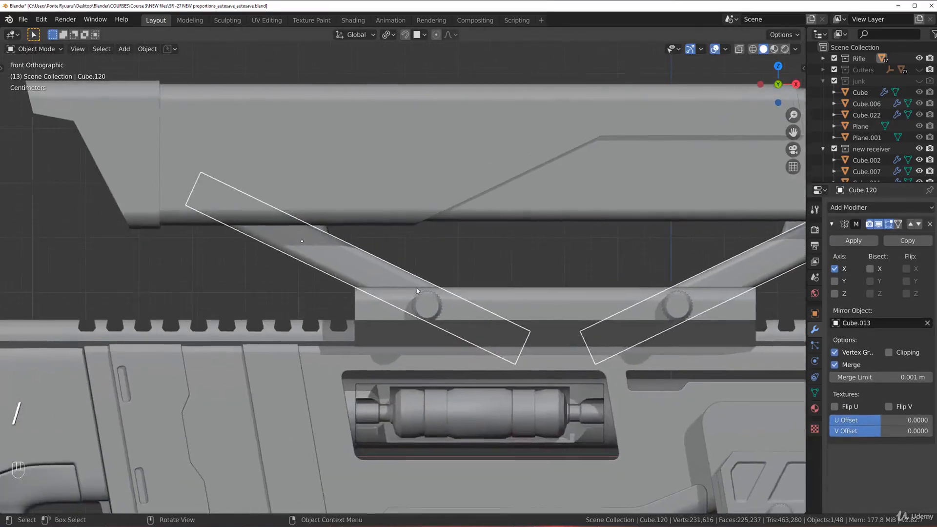
Cut the mirrored block out of the scope mount base with a Boolean Difference.
middle_click_drag(492, 274, 561, 305)
left_click(548, 302, "shift")
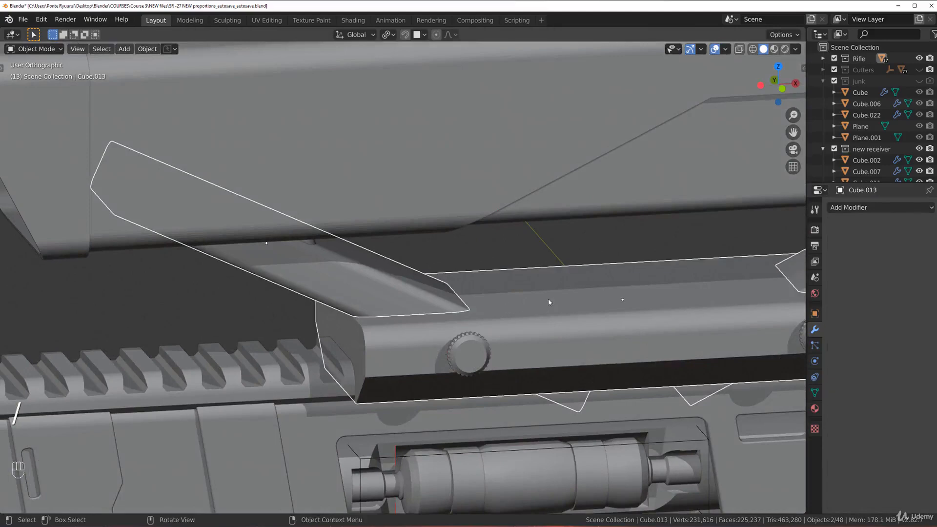
key("ctrl+KP_Subtract")
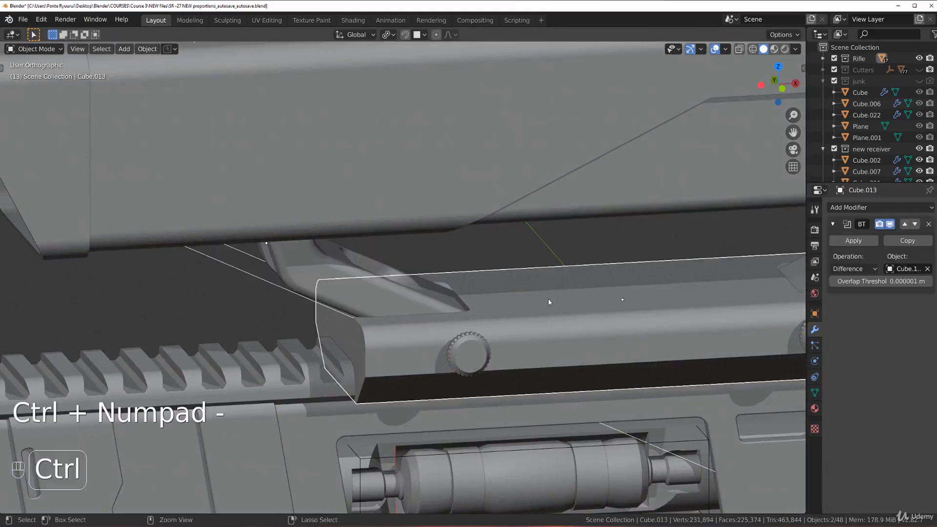
scroll(548, 298, "up", 3)
middle_click_drag(548, 298, 436, 268)
scroll(562, 358, "down", 2)
scroll(426, 285, "down", 3)
scroll(436, 271, "up", 2)
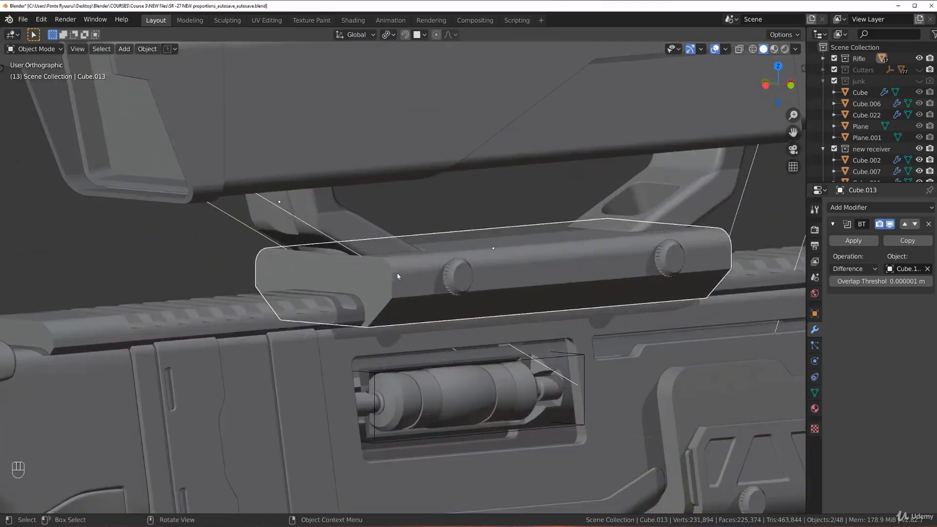
Move the end face of the scope mount base outward past the bracket.
key("Tab")
key("g")
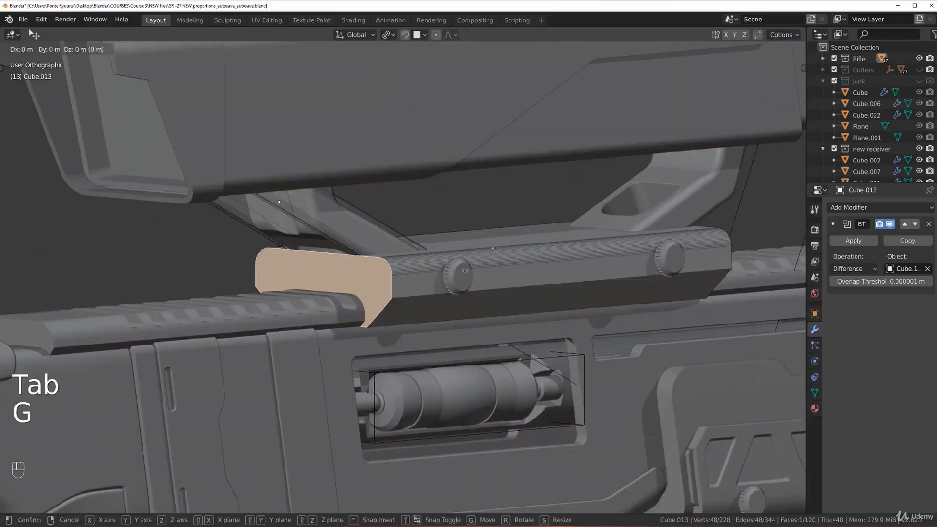
left_click(448, 246)
key("Tab")
left_click(447, 194)
middle_click_drag(447, 194, 263, 276)
middle_click_drag(263, 276, 358, 248)
Move the opposite end face of the mount base outward along X past the second bracket.
key("Tab")
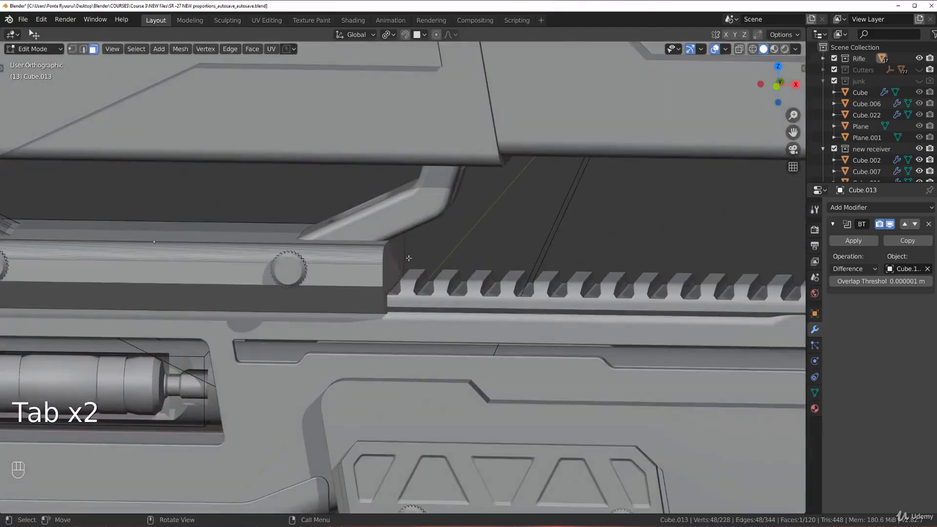
key("g")
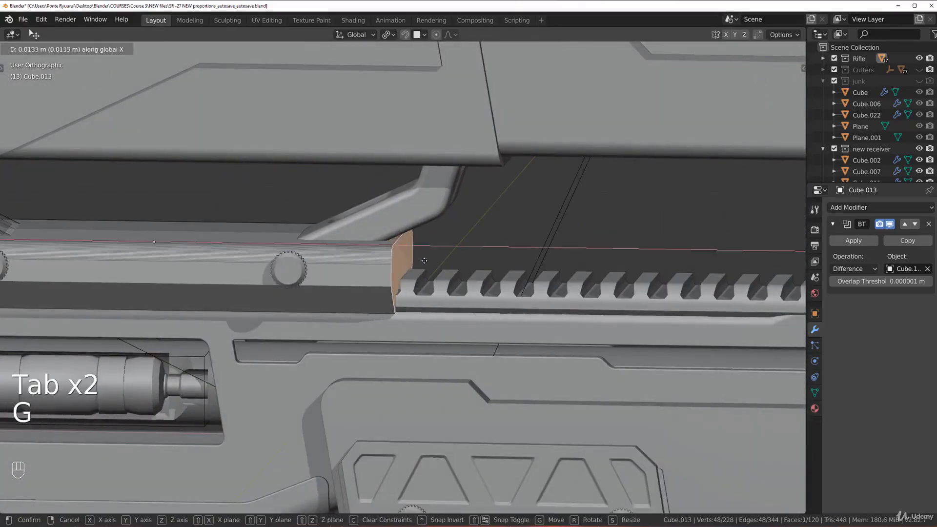
left_click(441, 264)
key("Tab")
scroll(320, 259, "down", 5)
scroll(320, 259, "up", 3)
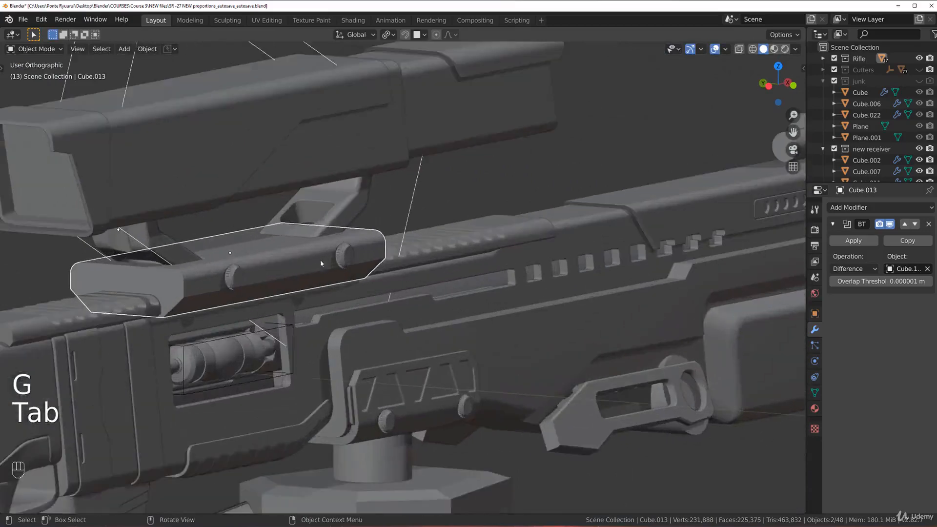
Isolate the mount base and its cutter block in local view.
key("slash")
middle_click_drag(373, 260, 422, 275)
scroll(402, 252, "up", 4)
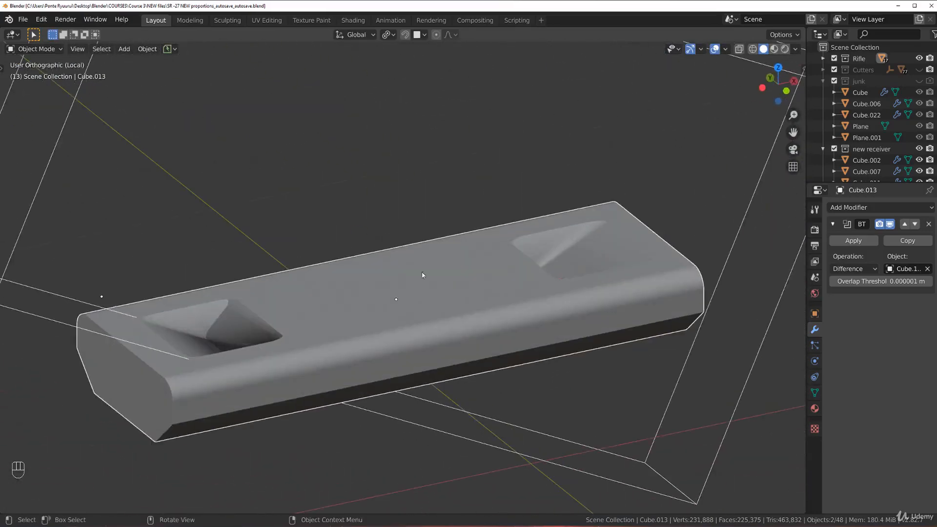
Apply the Boolean modifier to the mount base and inspect the recess geometry in Edit Mode.
left_click(853, 240)
key("Tab")
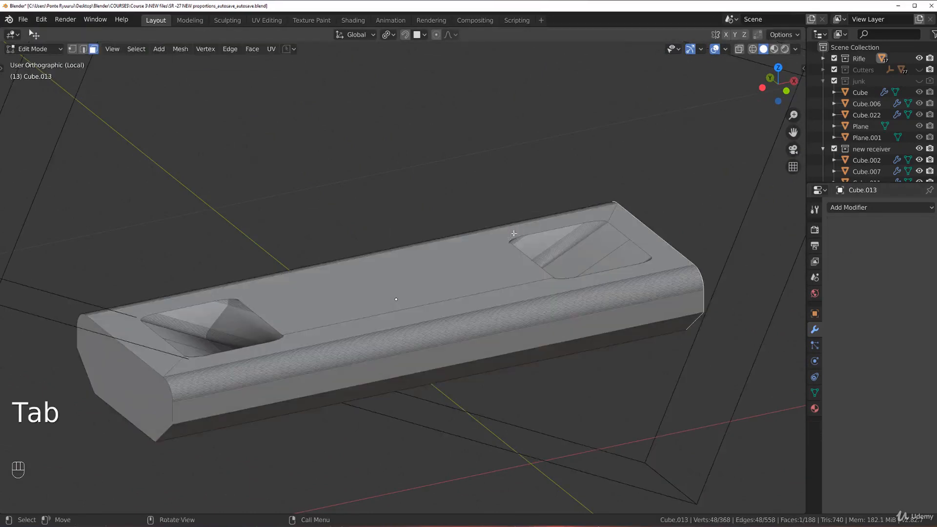
key("Tab")
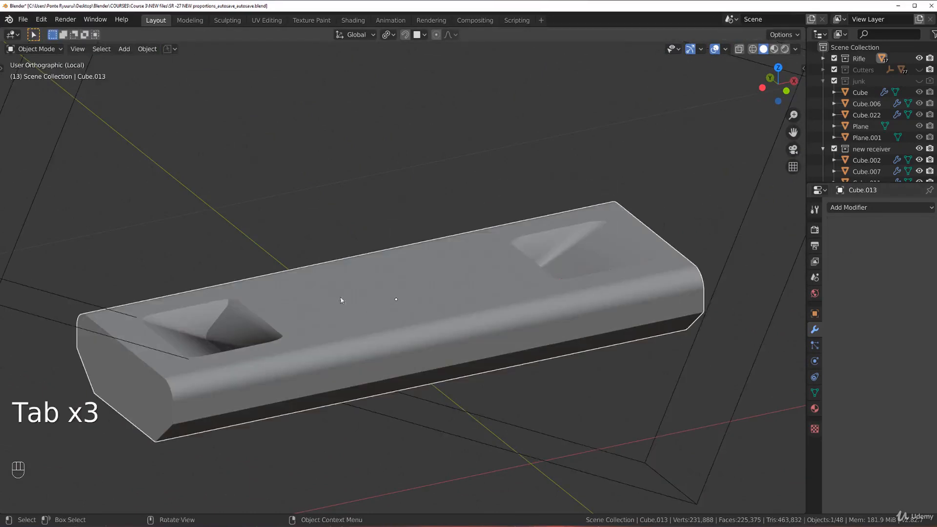
key("Tab")
middle_click_drag(340, 299, 498, 170)
key("grave")
key("KP_5")
key("KP_5")
key("KP_5")
scroll(458, 215, "up", 1)
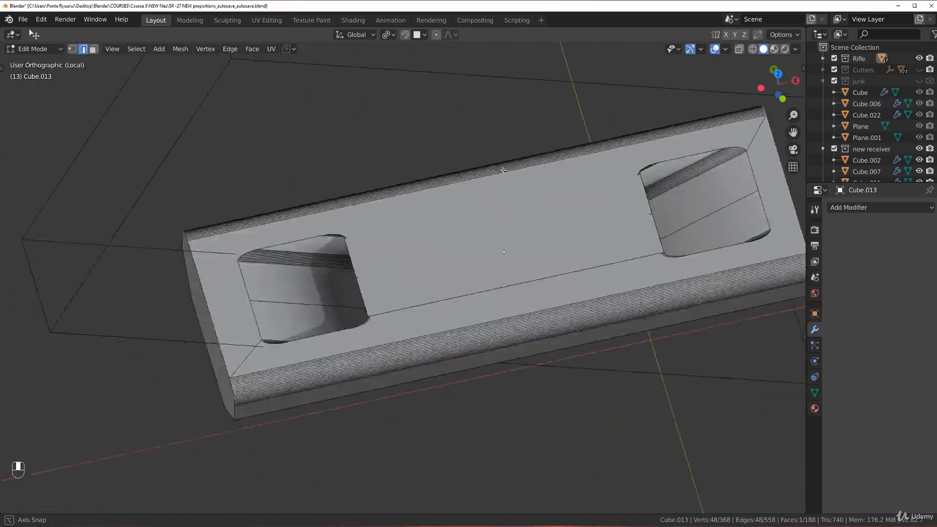
Undo the application of the Boolean modifier on the mount base.
key("ctrl+z")
key("ctrl+z")
key("ctrl+z")
key("ctrl+z")
key("Tab")
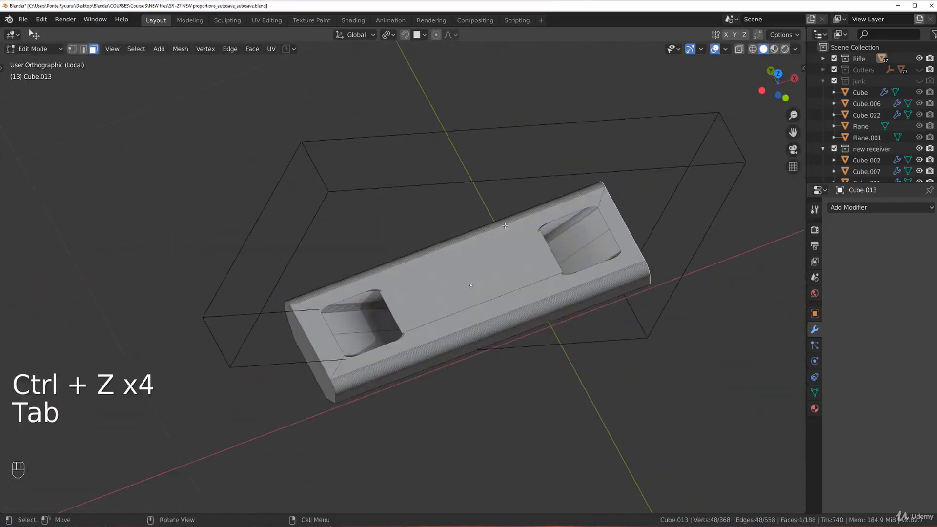
key("ctrl+z")
key("ctrl+z")
key("ctrl+z")
key("ctrl+z")
key("grave")
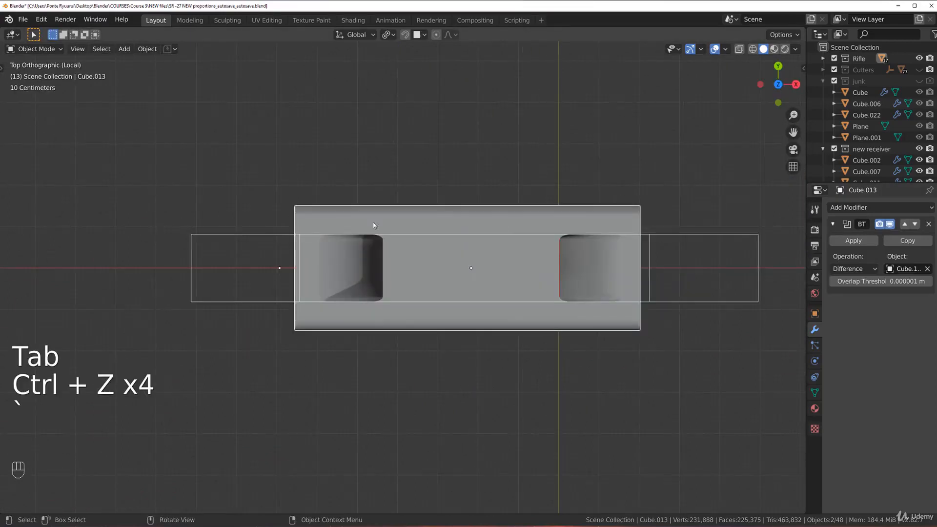
key("Tab")
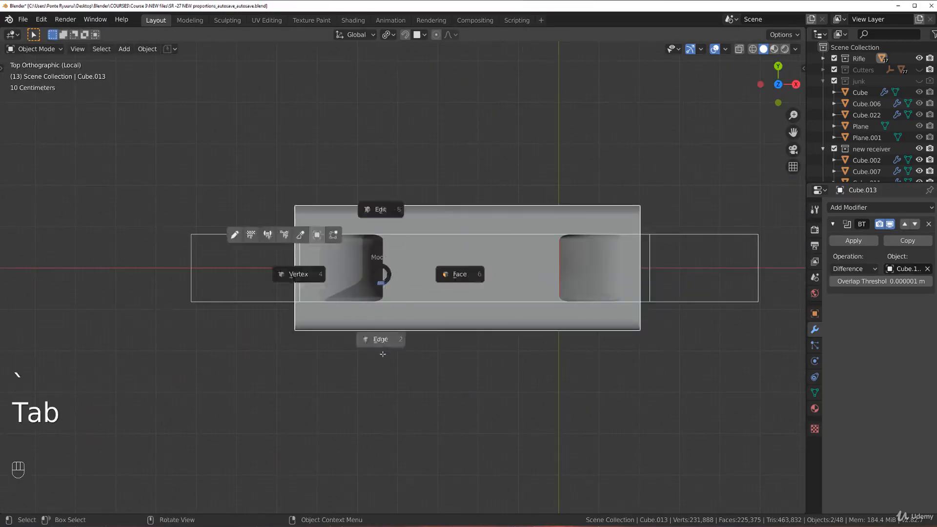
key("ctrl+r")
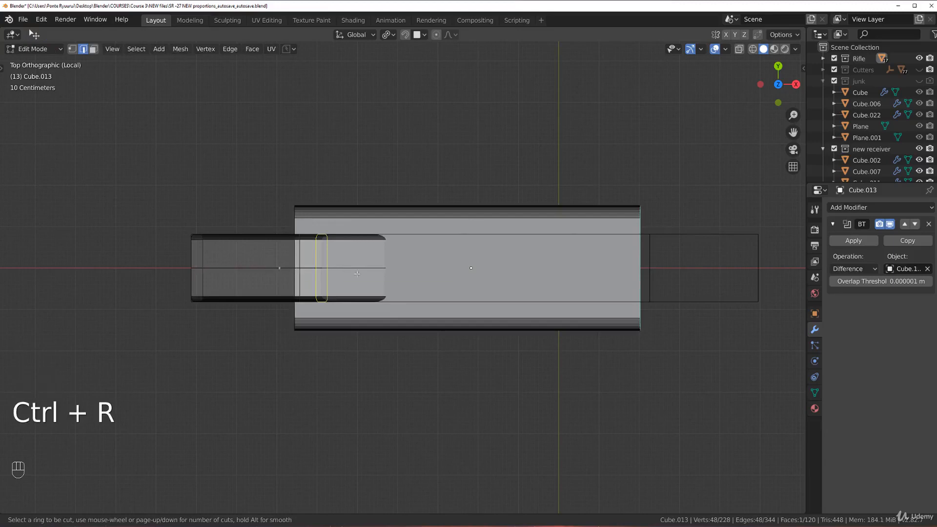
middle_click_drag(418, 301, 307, 281)
Connect the upper and lower corner vertices on each side of the mount base's end face with two edges.
key("Tab")
middle_click_drag(396, 282, 184, 179)
left_click(344, 247)
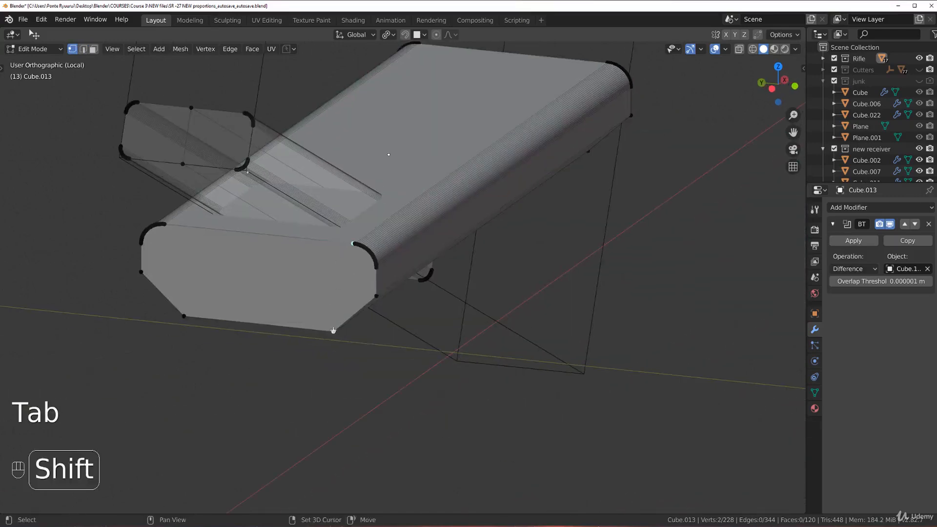
key("k")
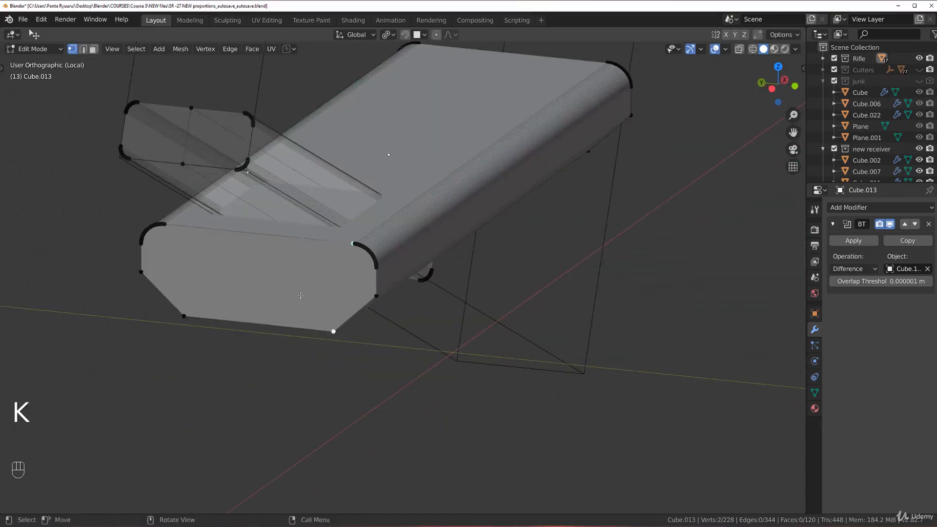
key("h")
key("ctrl+z")
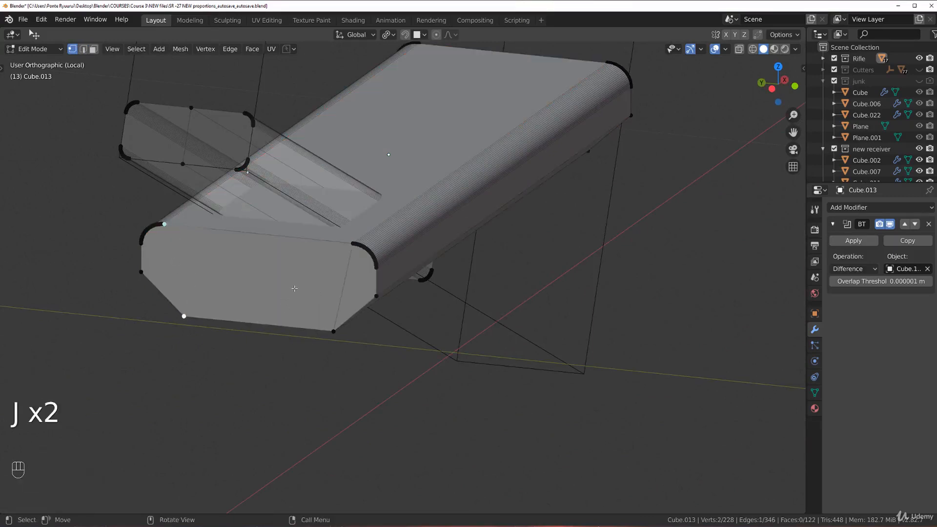
Connect the matching corner vertices with two edges on the opposite end face of the mount base.
scroll(294, 289, "down", 5)
middle_click_drag(468, 248, 330, 244)
scroll(330, 244, "up", 3)
middle_click_drag(472, 284, 401, 251, "shift")
scroll(321, 267, "up", 3)
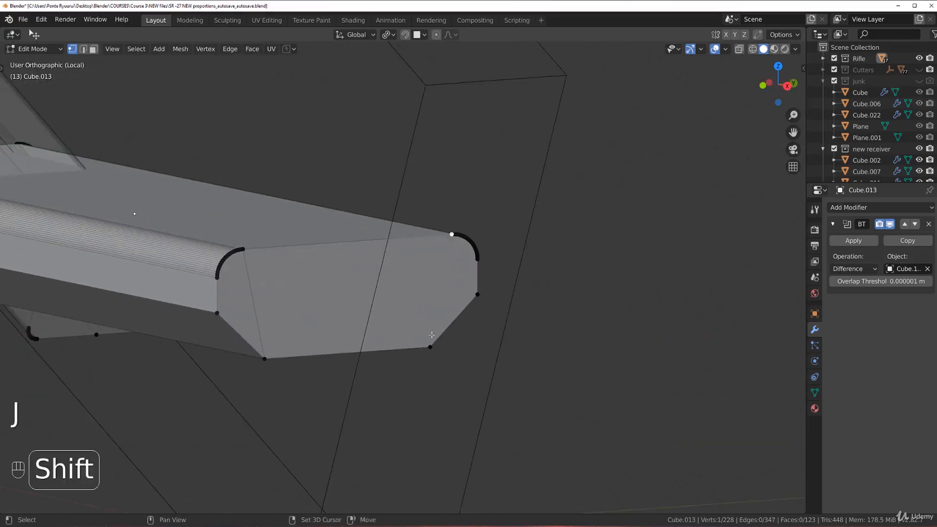
scroll(387, 315, "down", 4)
Add a centred loop cut running lengthwise around the mount base through both end faces.
key("Tab")
left_click(364, 335)
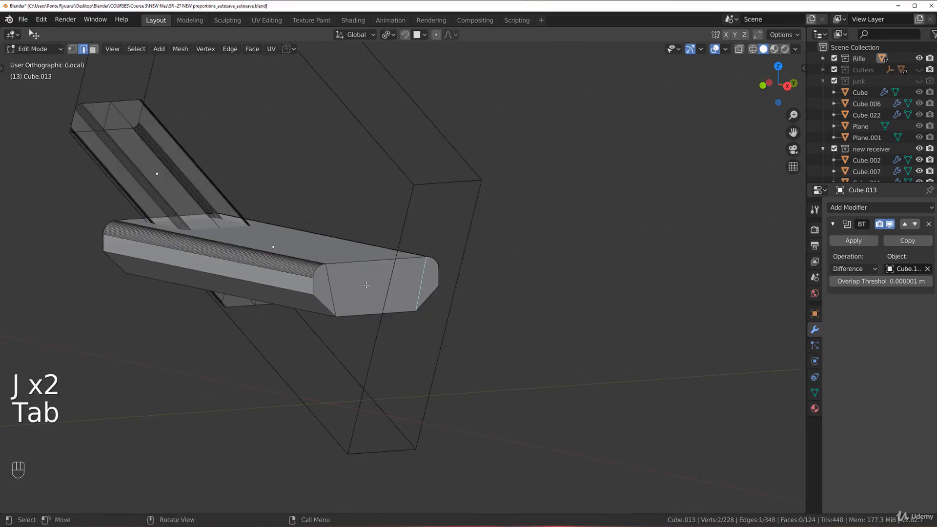
key("ctrl+r")
left_click(367, 266)
right_click(366, 267)
middle_click_drag(348, 274, 392, 304)
Apply the Boolean modifier to the mount base and check the recess topology in Edit Mode.
key("Tab")
scroll(368, 186, "down", 2)
left_click(852, 244)
middle_click_drag(312, 259, 124, 208)
key("Tab")
scroll(443, 281, "up", 3)
middle_click_drag(527, 180, 537, 303)
scroll(406, 251, "up", 1)
middle_click_drag(303, 286, 359, 292, "shift")
key("Tab")
scroll(318, 269, "down", 3)
Exit local view and move the cutter block to the Cutters collection.
left_click(256, 206)
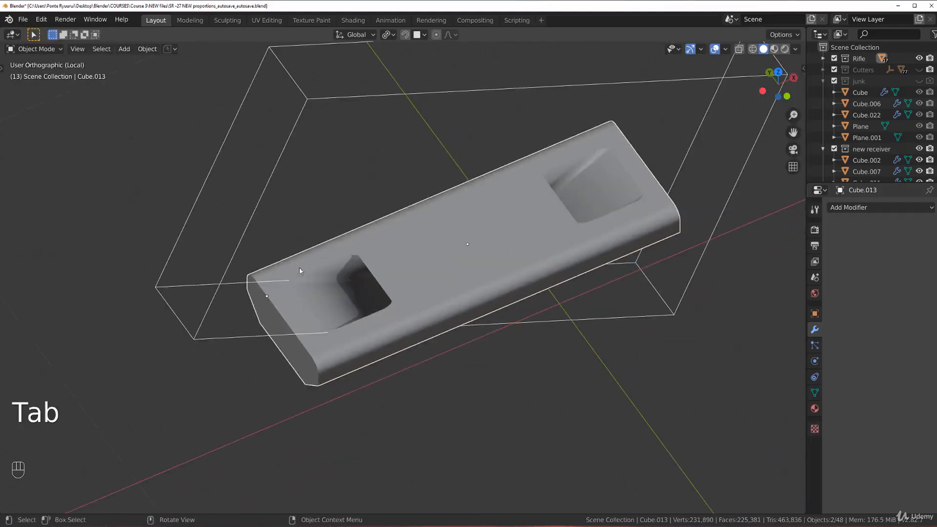
key("m")
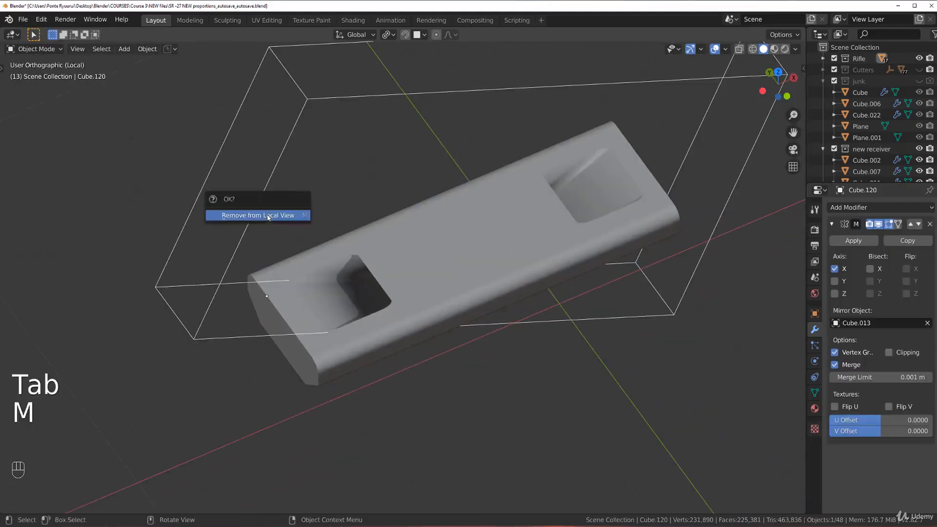
key("slash")
key("m")
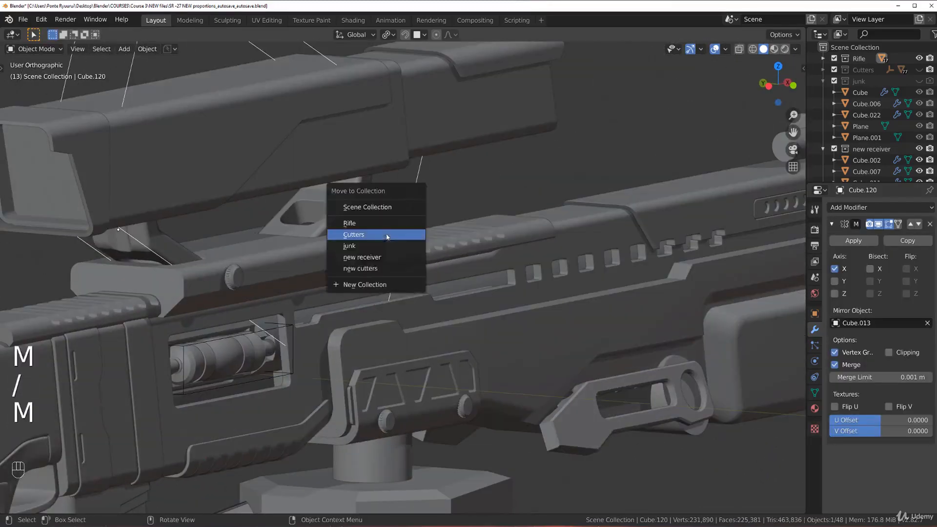
left_click(386, 237)
Isolate the mount base with both brackets and examine how the brackets sit in the recesses.
left_click_drag(294, 248, 341, 250)
key("slash")
scroll(416, 264, "up", 3)
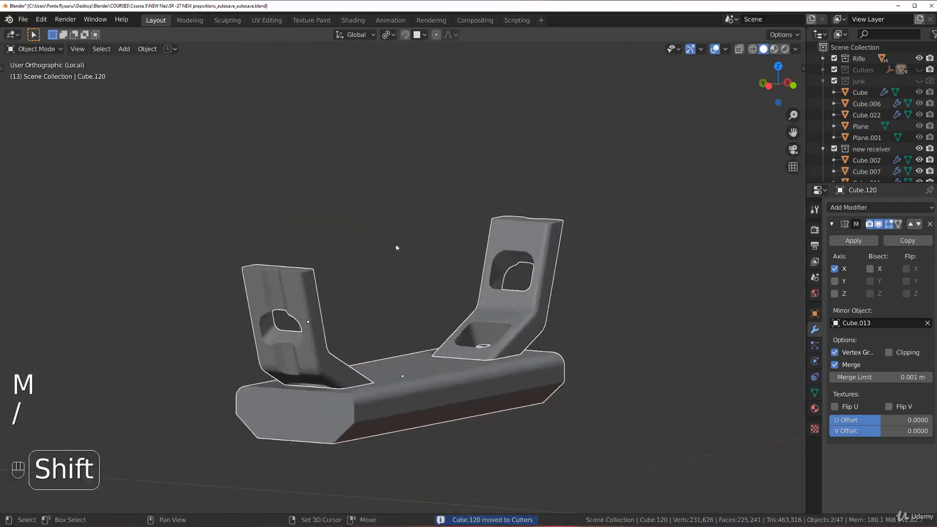
middle_click_drag(416, 265, 352, 217, "shift")
scroll(377, 262, "up", 1)
middle_click_drag(376, 262, 596, 275)
left_click(429, 288)
middle_click_drag(429, 288, 637, 285)
scroll(348, 292, "up", 3)
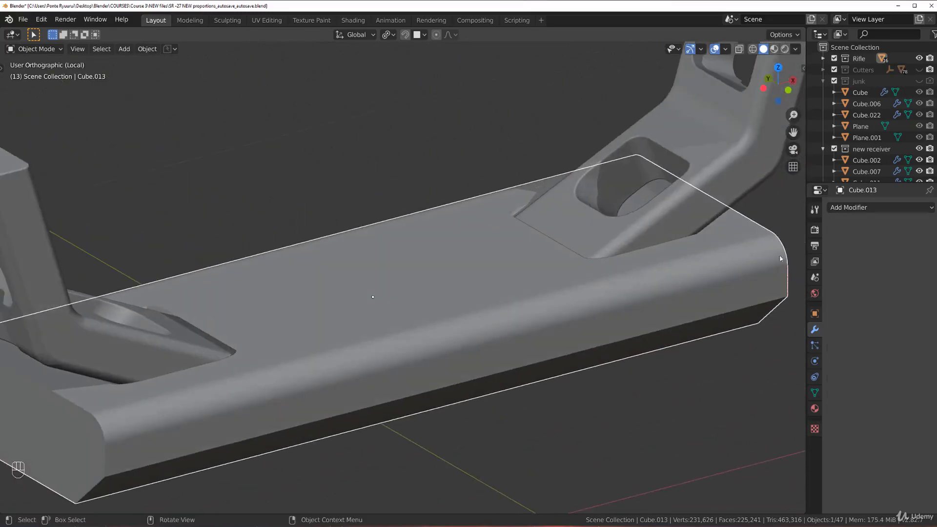
Isolate the mount base alone and select the edge loops around one recess opening and the nearby end face.
key("Tab")
key("slash")
key("slash")
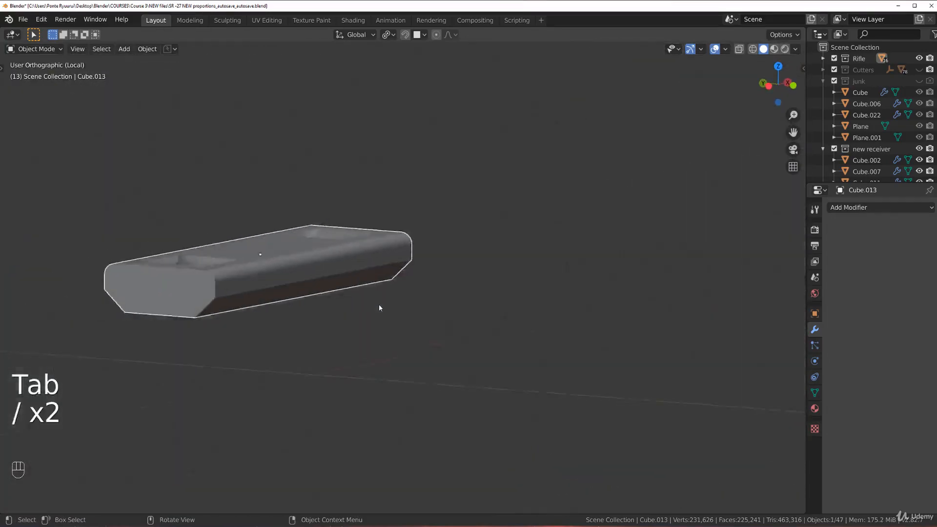
key("Tab")
middle_click_drag(390, 313, 384, 311)
scroll(383, 311, "up", 3)
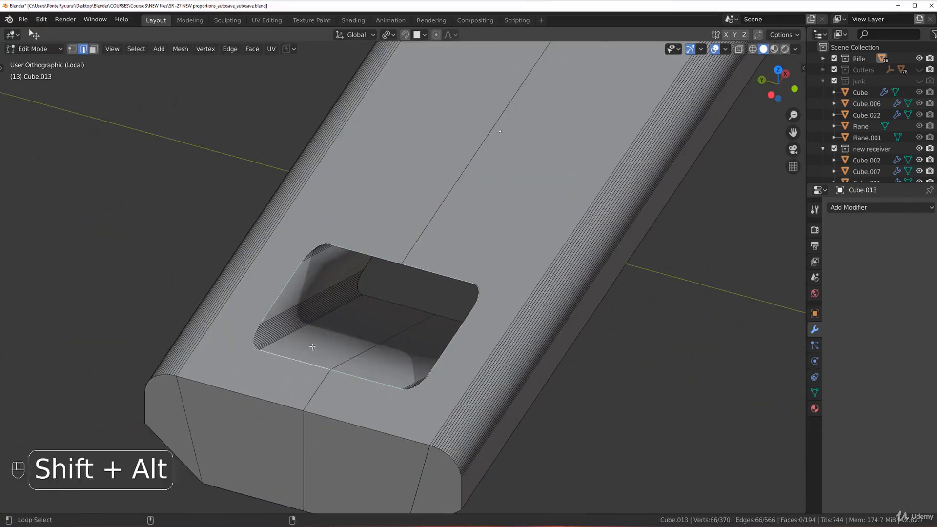
scroll(367, 309, "down", 3)
left_click(386, 369, "alt+shift")
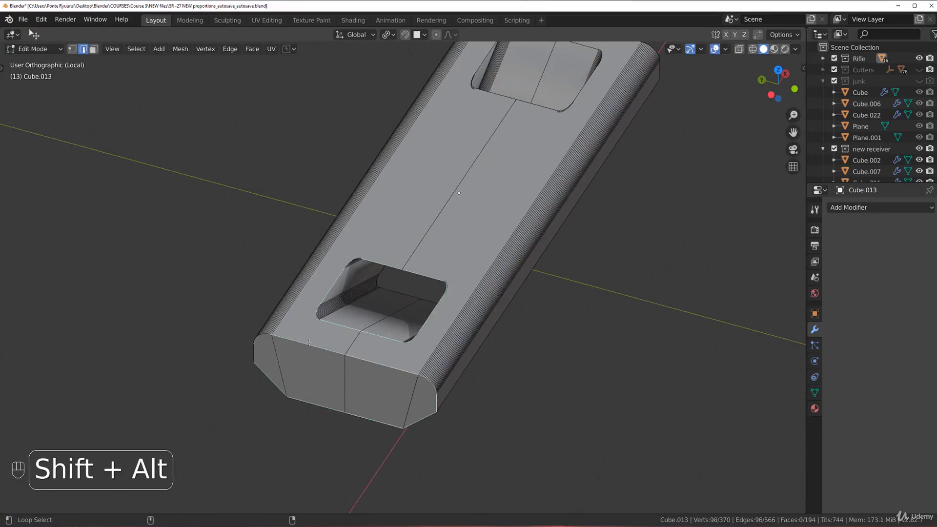
Complete the edge selection with the outlines of both end faces and the second recess opening.
middle_click_drag(303, 343, 379, 343)
key("ctrl+z")
left_click(330, 393, "alt+shift")
middle_click_drag(421, 303, 302, 317)
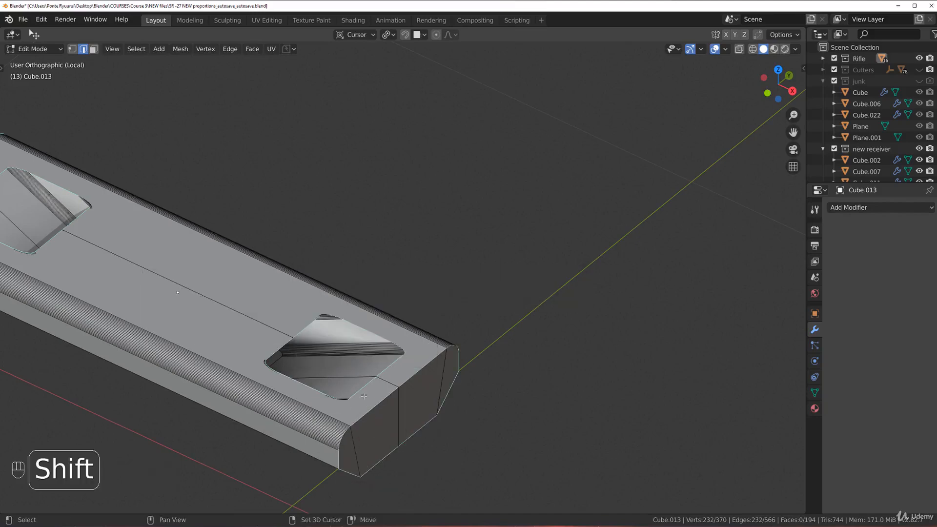
scroll(341, 371, "up", 5)
scroll(373, 340, "down", 6)
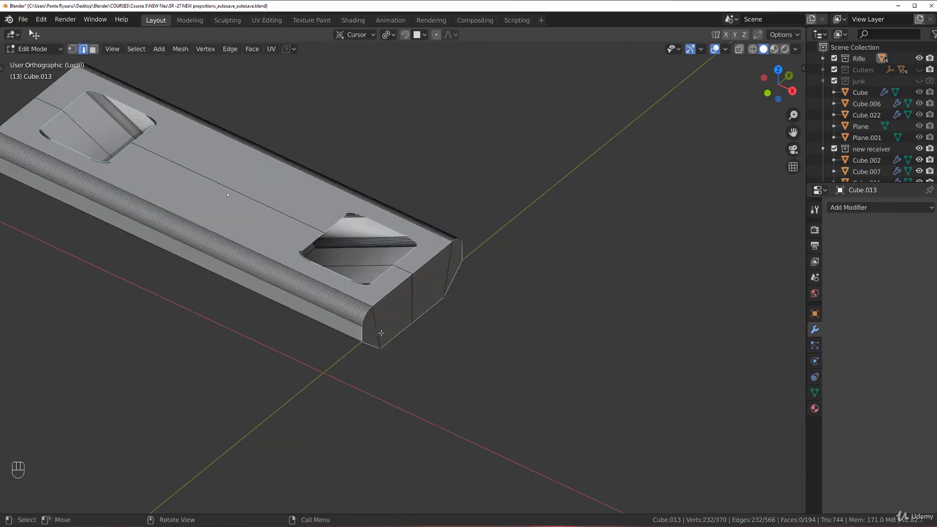
Mark the selected recess and end-face edge loops as sharp and return to Object Mode.
right_click(399, 276)
left_click(409, 335)
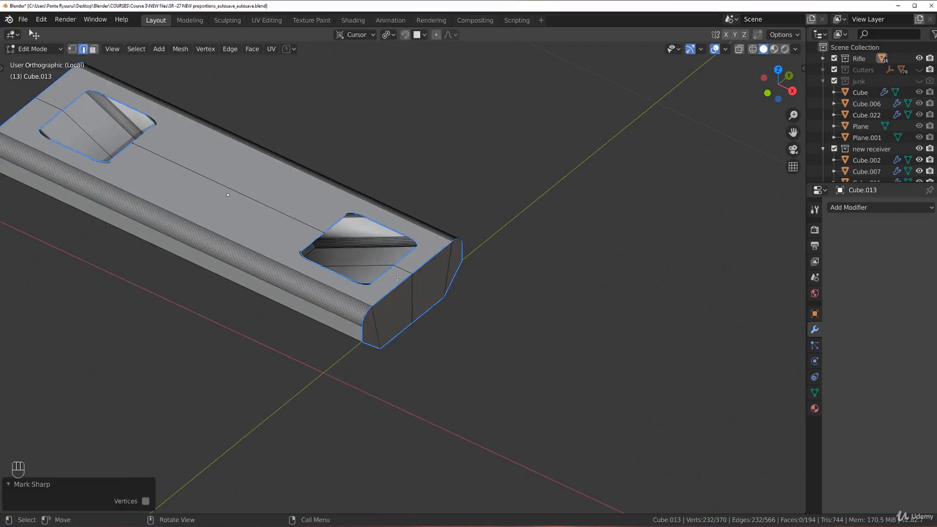
key("Tab")
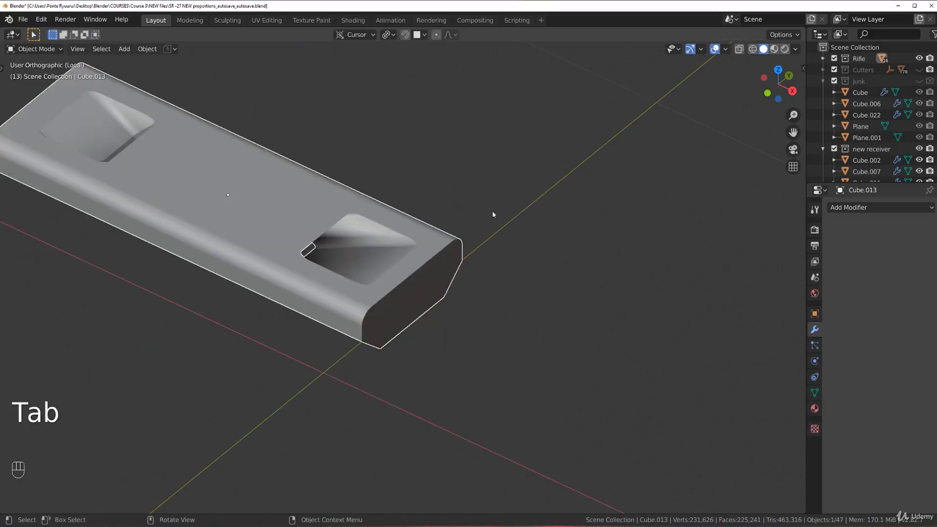
Add a Bevel modifier to the mount base with its limit method set to Angle.
left_click(867, 212)
left_click(754, 245)
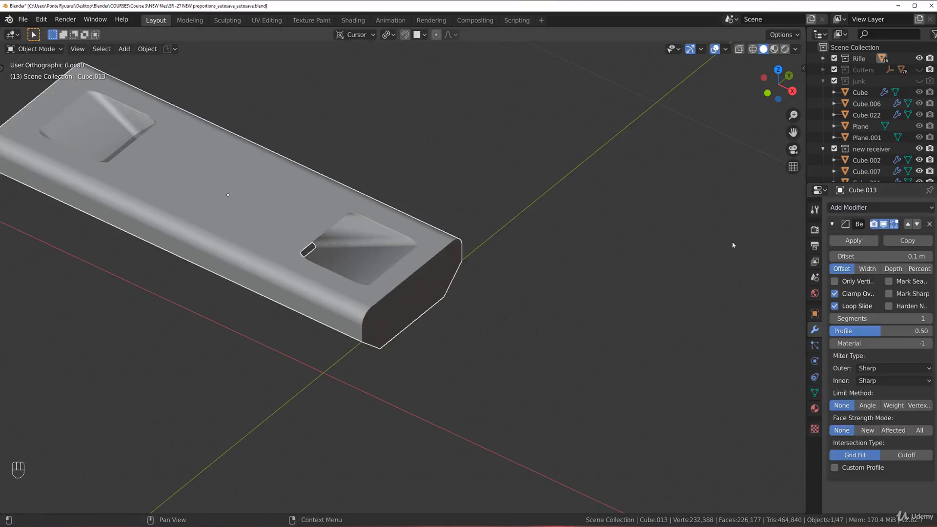
left_click(867, 405)
scroll(460, 314, "up", 4)
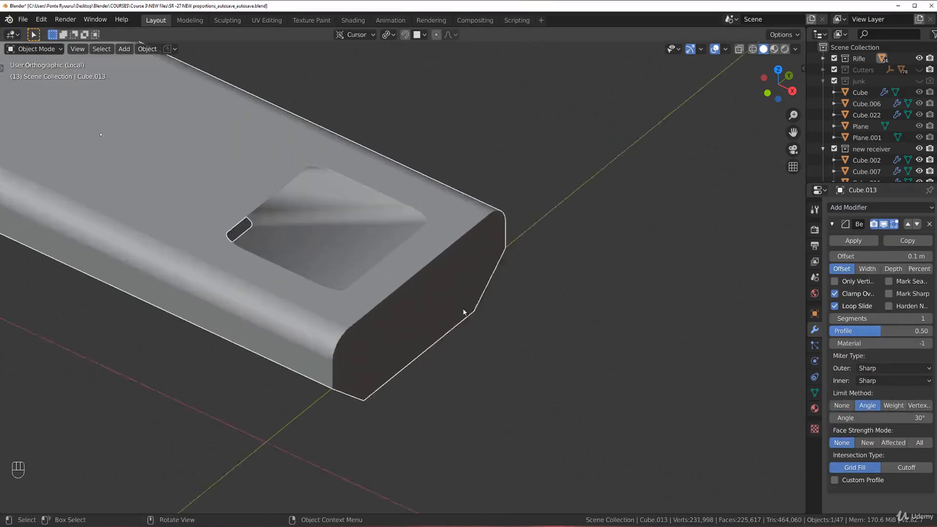
middle_click_drag(397, 278, 597, 193, "shift")
scroll(562, 191, "down", 3)
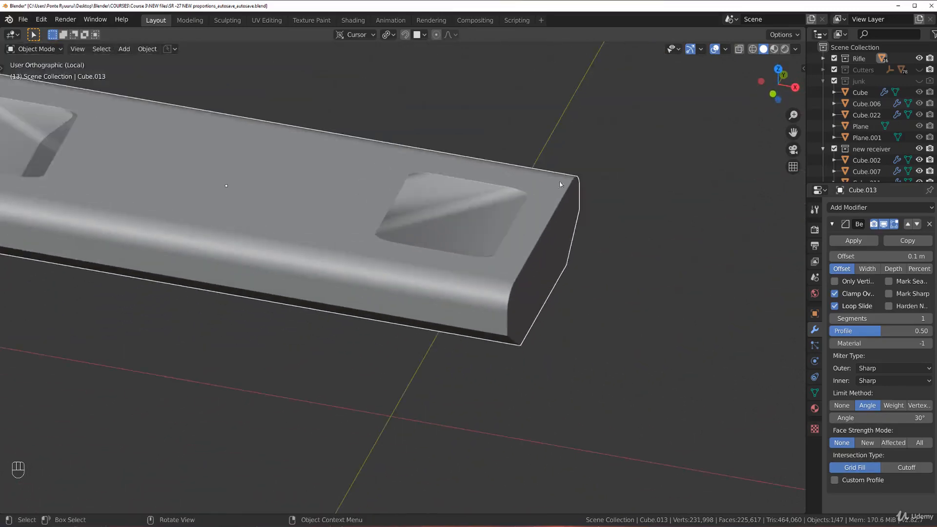
Examine the edge layout around the recess opening and end face of the mount base in Edit Mode.
key("Tab")
scroll(450, 226, "up", 1)
middle_click_drag(449, 226, 247, 285, "shift")
scroll(248, 285, "up", 2)
scroll(248, 285, "up", 1)
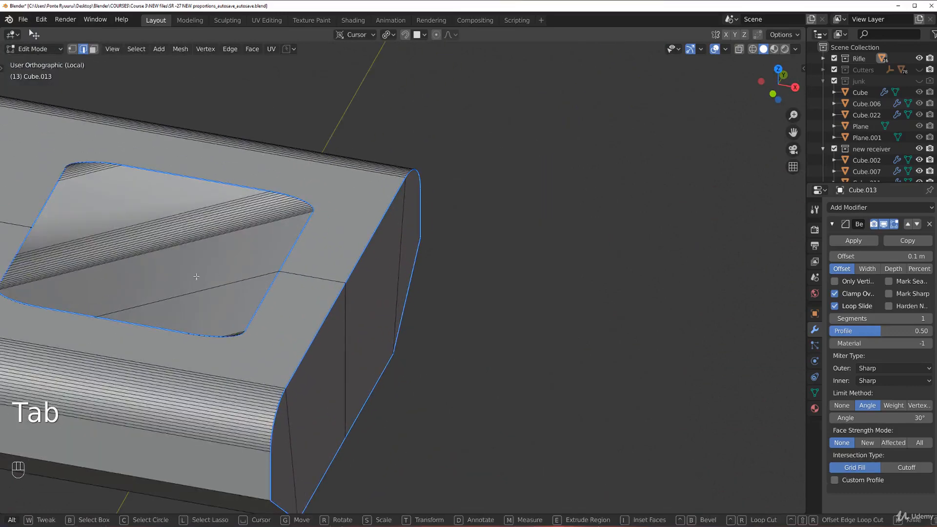
scroll(348, 289, "down", 6)
middle_click_drag(374, 266, 454, 294, "shift")
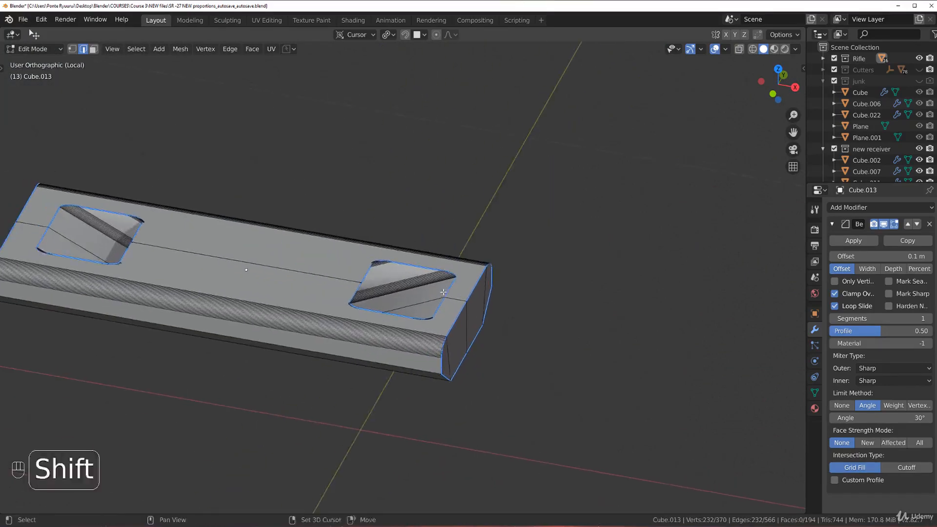
Select the outline edge loops of one end face and its neighbouring recess opening on the mount base.
key("slash")
key("slash")
key("KP_5")
middle_click_drag(627, 251, 178, 417)
scroll(533, 335, "up", 3)
scroll(291, 320, "up", 3)
left_click(293, 338, "alt")
left_click(424, 242, "alt+shift")
middle_click_drag(548, 268, 484, 251)
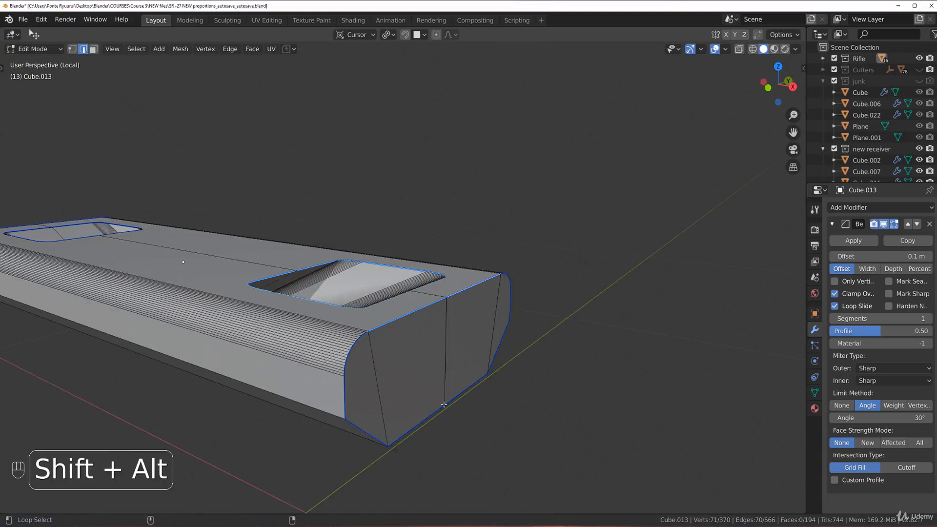
left_click(425, 402, "alt+shift")
left_click(404, 315, "alt+shift")
middle_click_drag(504, 301, 430, 314)
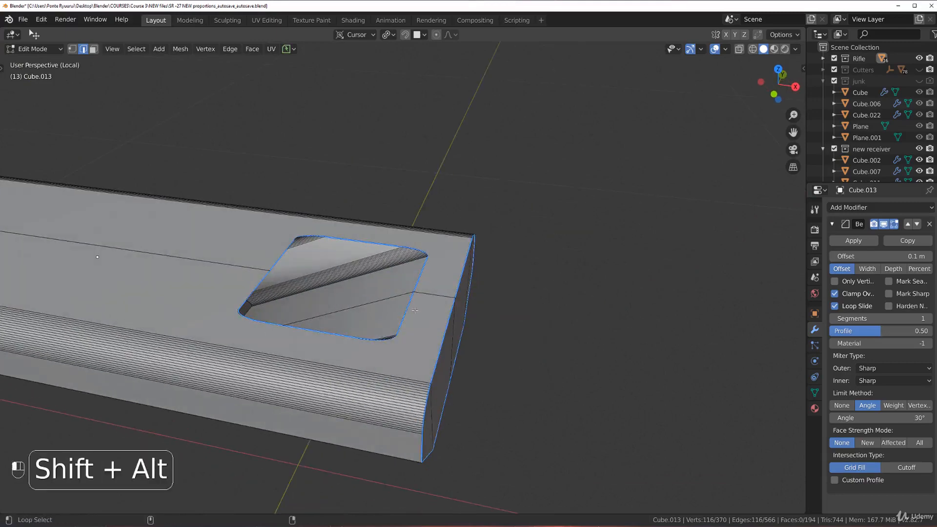
left_click(362, 330, "alt+shift")
Extend the edge selection with the outlines of the second recess opening and the opposite end face.
scroll(341, 324, "down", 3)
middle_click_drag(117, 287, 406, 312, "shift")
scroll(406, 311, "up", 4)
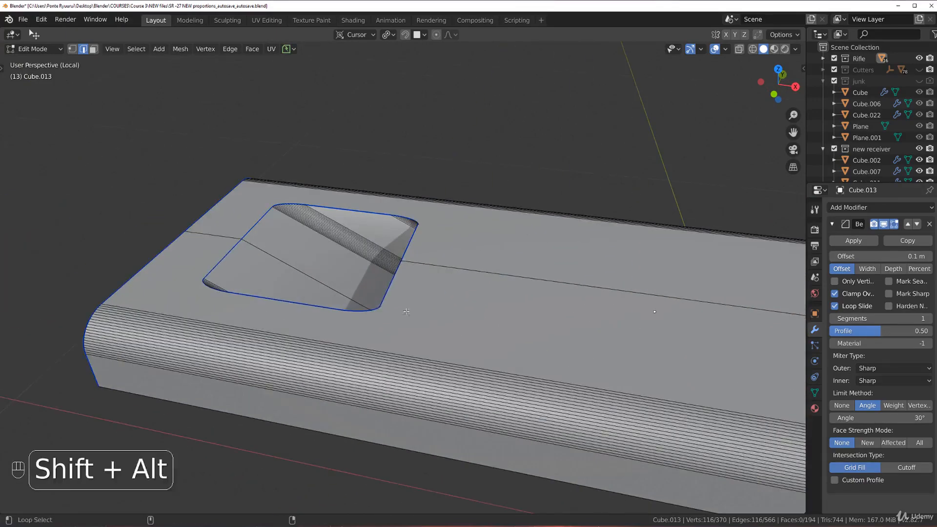
scroll(410, 257, "down", 4)
middle_click_drag(352, 317, 439, 281)
middle_click_drag(464, 370, 514, 282, "shift")
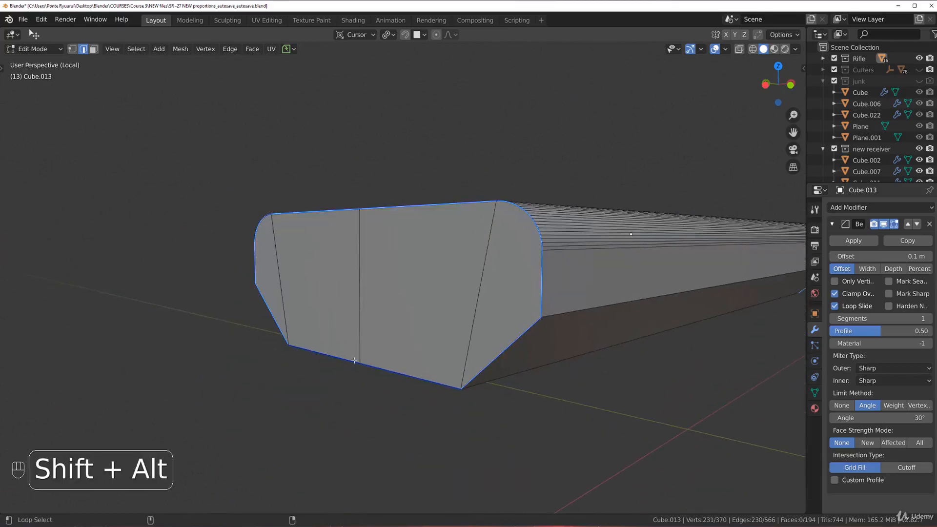
middle_click_drag(567, 258, 405, 293)
scroll(529, 288, "down", 2)
scroll(405, 293, "up", 3)
middle_click_drag(405, 293, 531, 258)
scroll(531, 258, "up", 6)
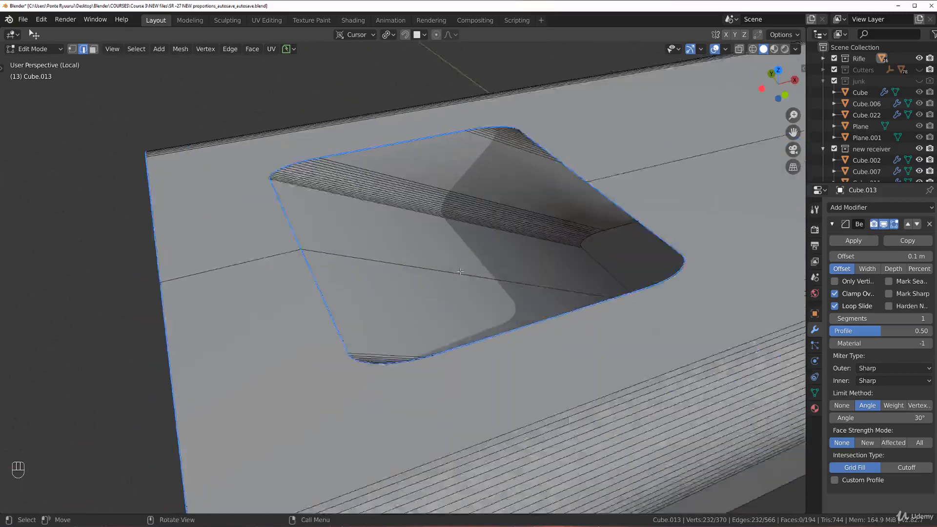
left_click(406, 432, "alt+shift")
left_click(408, 431, "alt+shift")
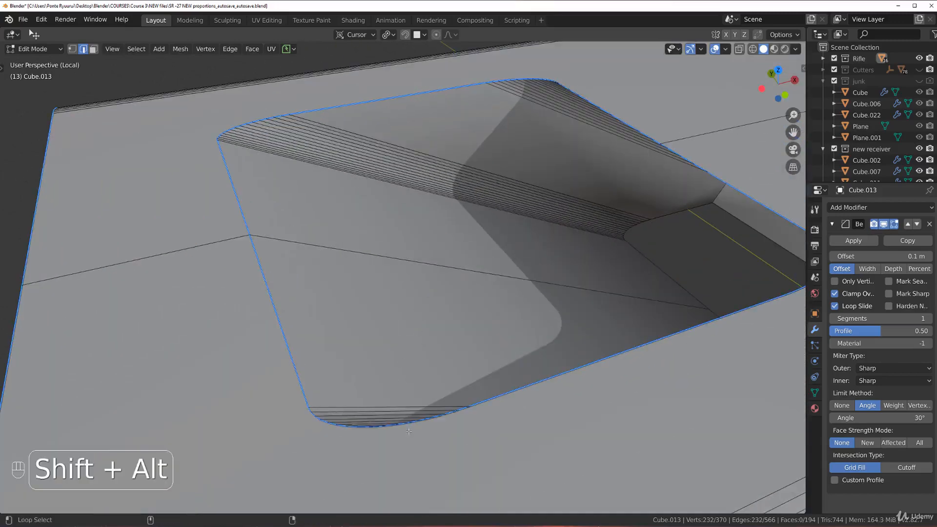
Give the selected edges a bevel weight of 1 and set the Bevel modifier's limit method to Weight.
scroll(409, 430, "down", 6)
middle_click_drag(590, 292, 420, 314, "shift")
key("ctrl+e")
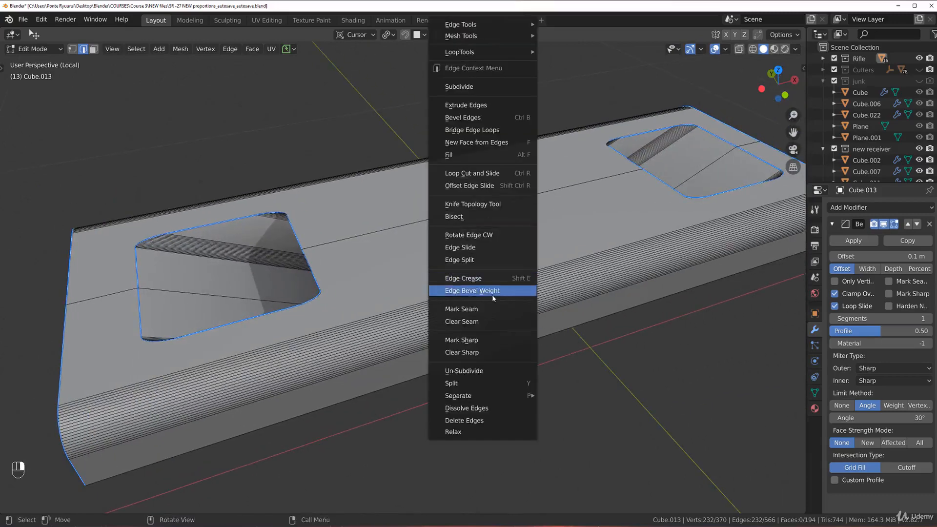
left_click(487, 288)
left_click(716, 449)
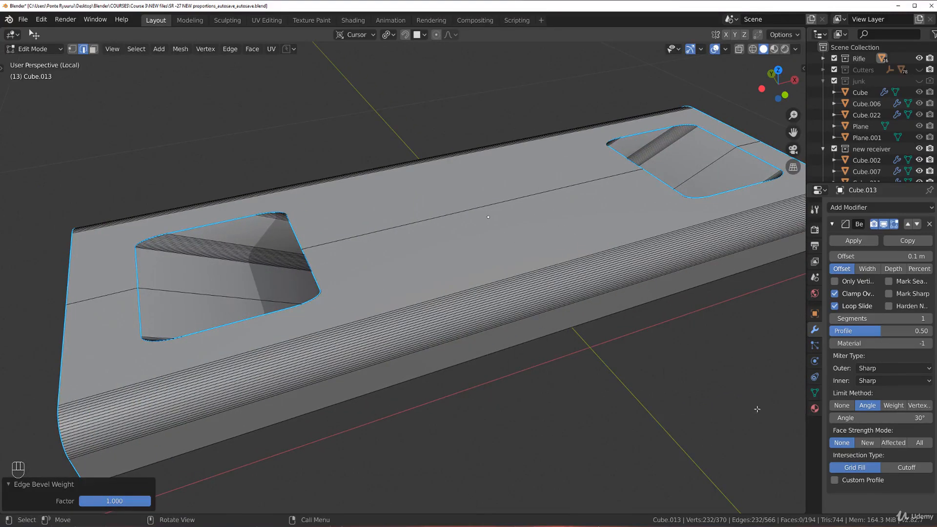
left_click(899, 405)
In Object Mode, set the Bevel modifier to 5 segments and a 0.005 m offset with Clamp Overlap turned off.
middle_click_drag(575, 309, 337, 307)
scroll(344, 306, "up", 2)
key("Tab")
middle_click_drag(409, 252, 364, 235)
scroll(364, 235, "down", 3)
scroll(364, 235, "up", 5)
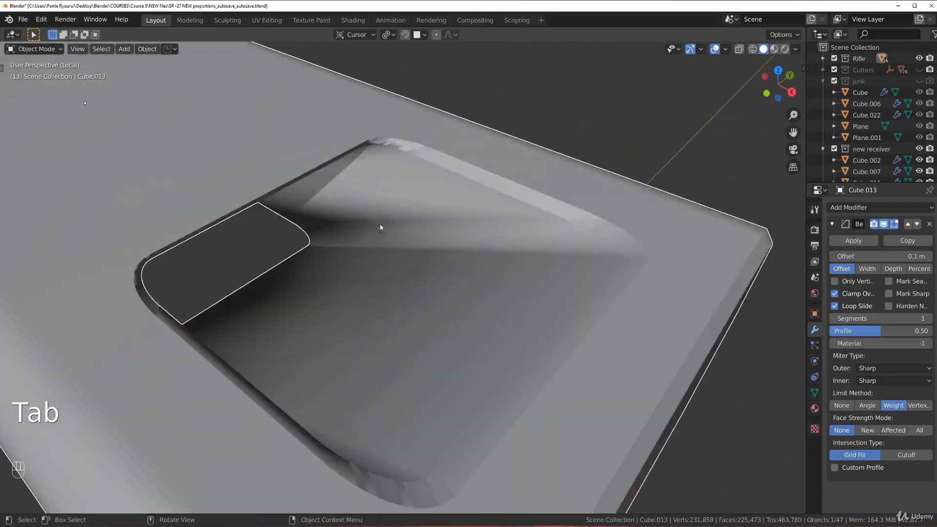
scroll(379, 225, "down", 4)
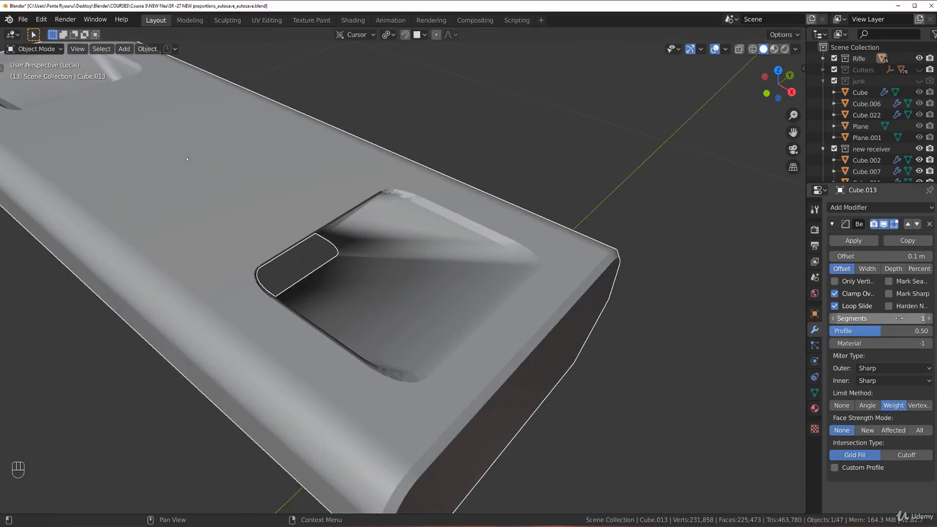
left_click(928, 321)
left_click(928, 321)
left_click(929, 321)
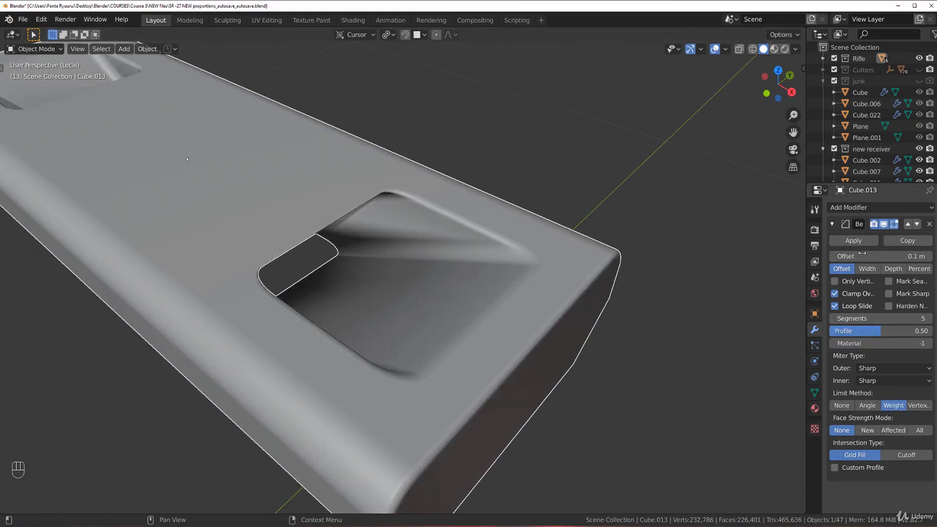
left_click(834, 293)
left_click_drag(880, 256, 852, 256, "shift")
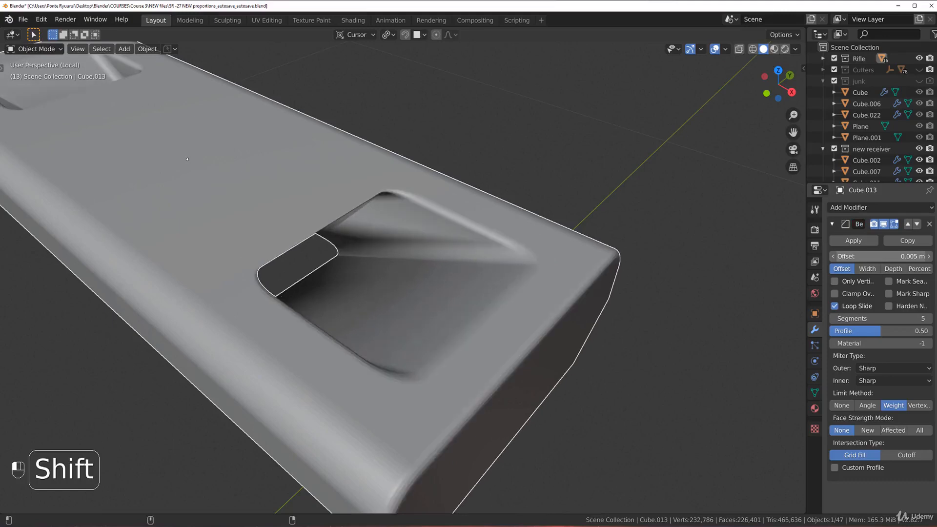
Enable Auto Smooth for the mount base's normals and shade the object smooth.
left_click(814, 392)
left_click(846, 413)
right_click(573, 314)
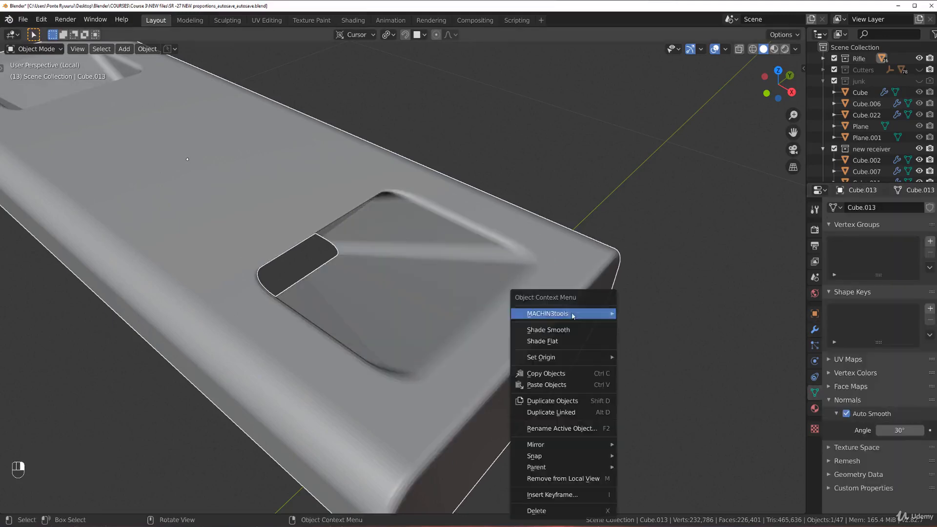
left_click(575, 331)
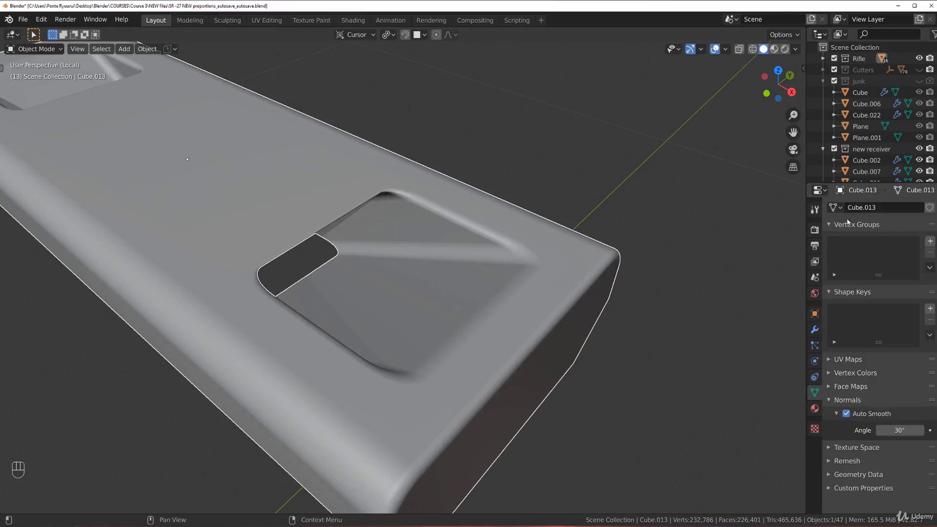
Add a Weighted Normal modifier to the mount base.
left_click(814, 330)
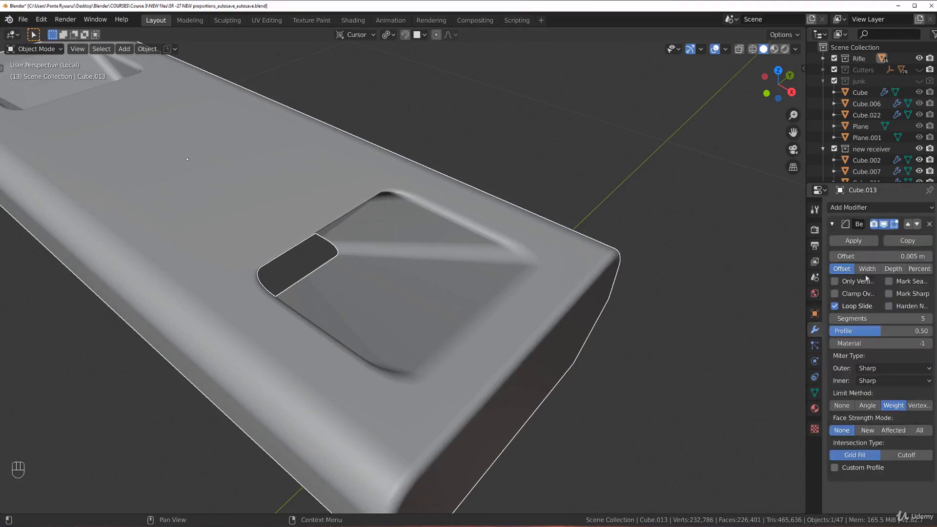
left_click(910, 207)
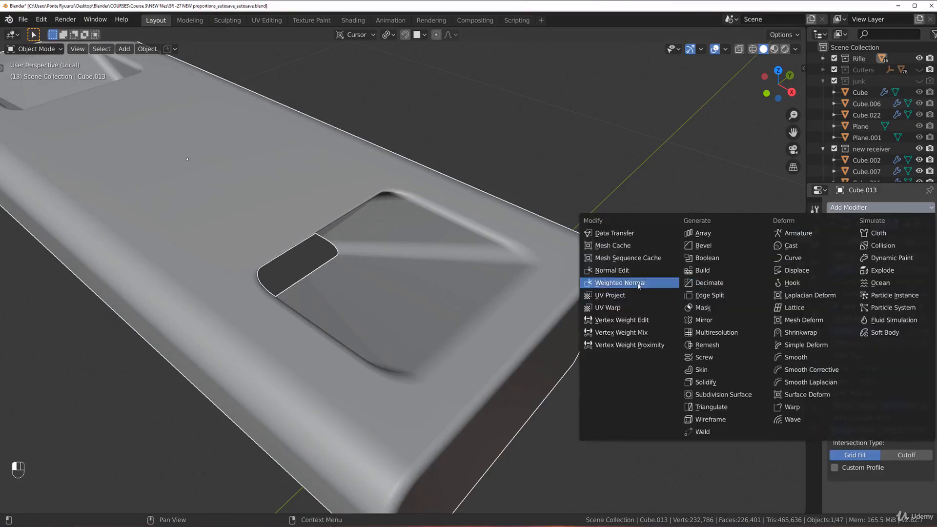
left_click(629, 295)
Give the long edges bordering the underside of the mount base a bevel weight of 1.
scroll(454, 283, "down", 5)
middle_click_drag(455, 283, 543, 287)
key("Tab")
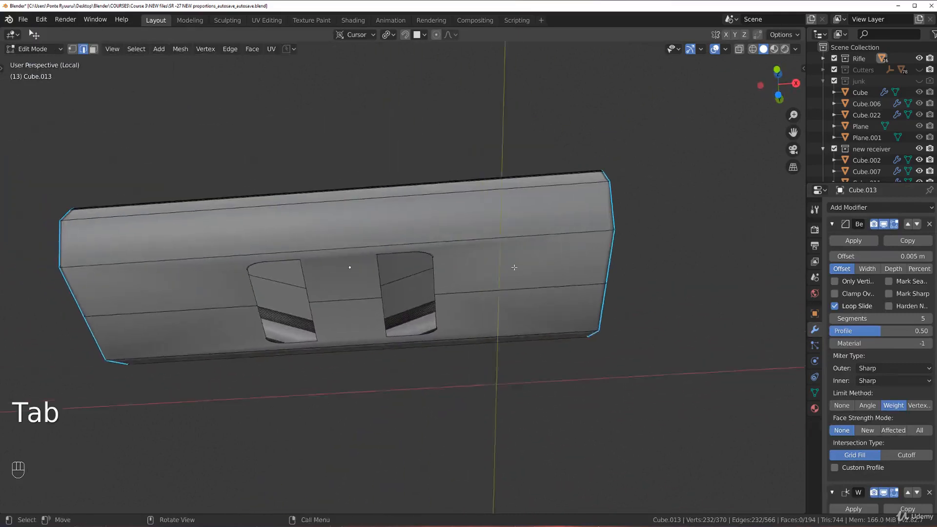
left_click(542, 287, "alt+shift")
right_click(567, 292)
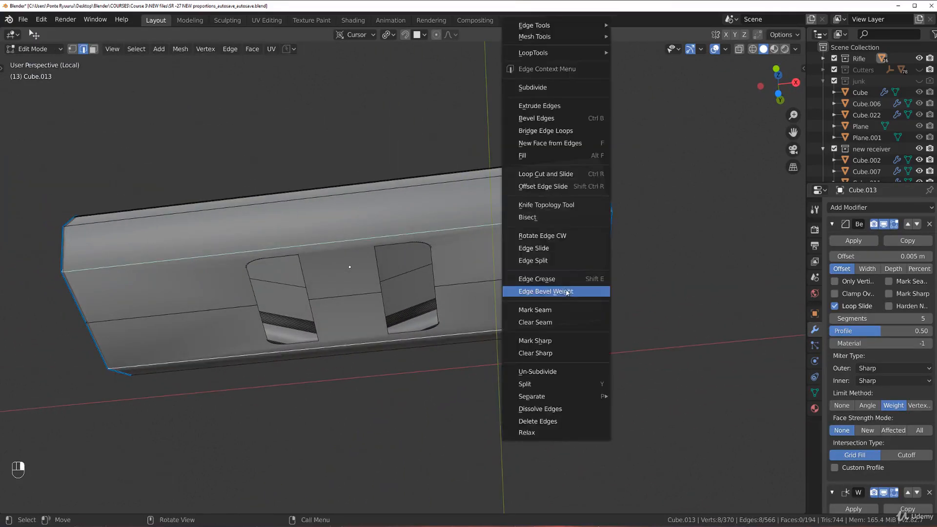
left_click(567, 292)
left_click(669, 360)
Give the long edges along both sides of the mount base, above the sloped faces, a bevel weight of 1.
middle_click_drag(670, 360, 352, 187)
left_click(172, 183, "alt")
left_click(354, 186, "alt+shift")
right_click(354, 188)
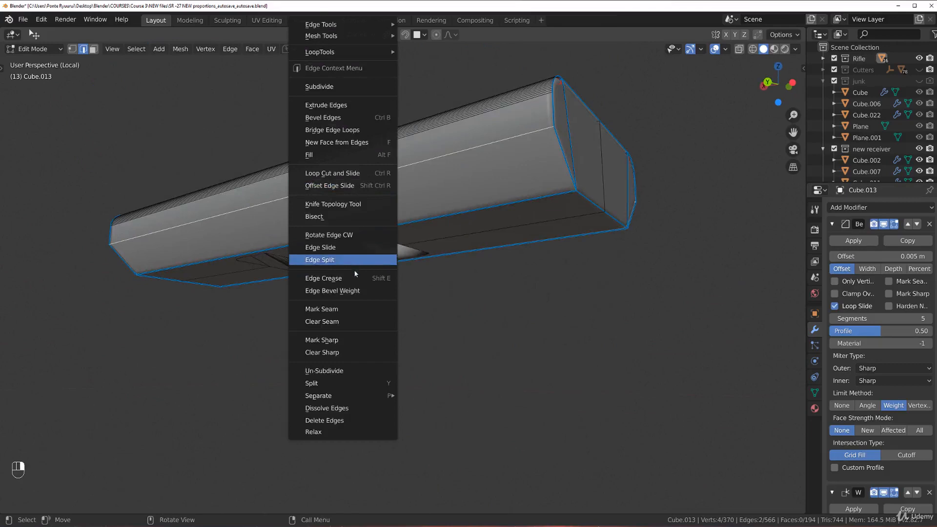
left_click(356, 289)
left_click(544, 407)
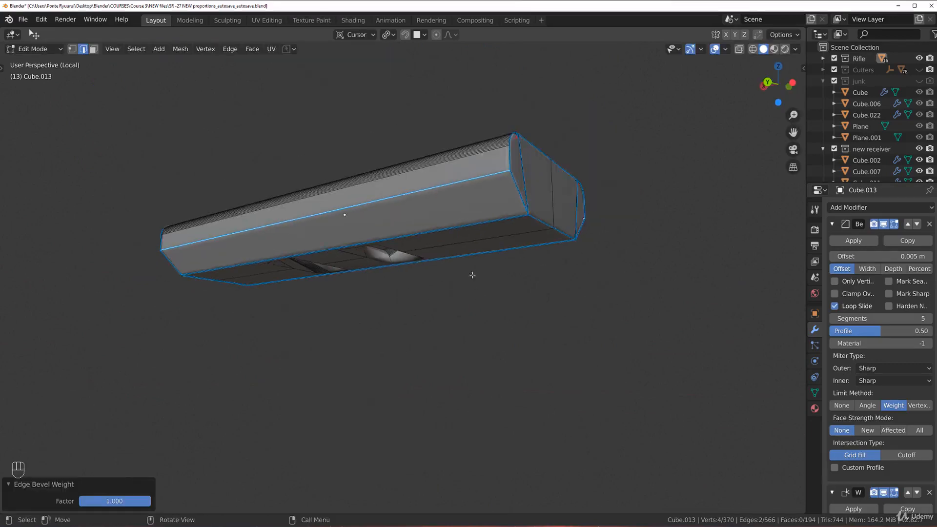
Select the outline edge loops of both recess openings on the underside of the mount base.
key("Tab")
scroll(415, 205, "up", 2)
middle_click_drag(428, 196, 450, 127)
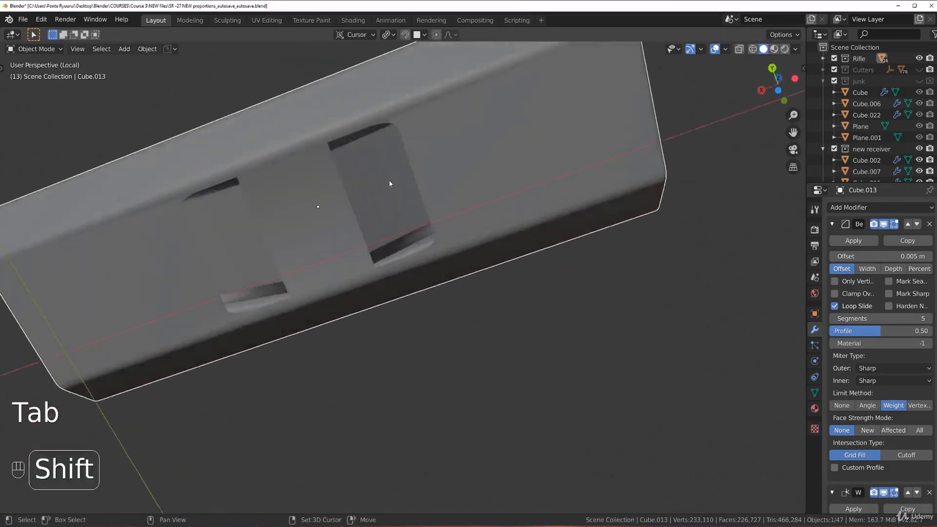
middle_click_drag(334, 171, 410, 228, "shift")
scroll(410, 228, "up", 1)
key("Tab")
middle_click_drag(446, 284, 538, 245)
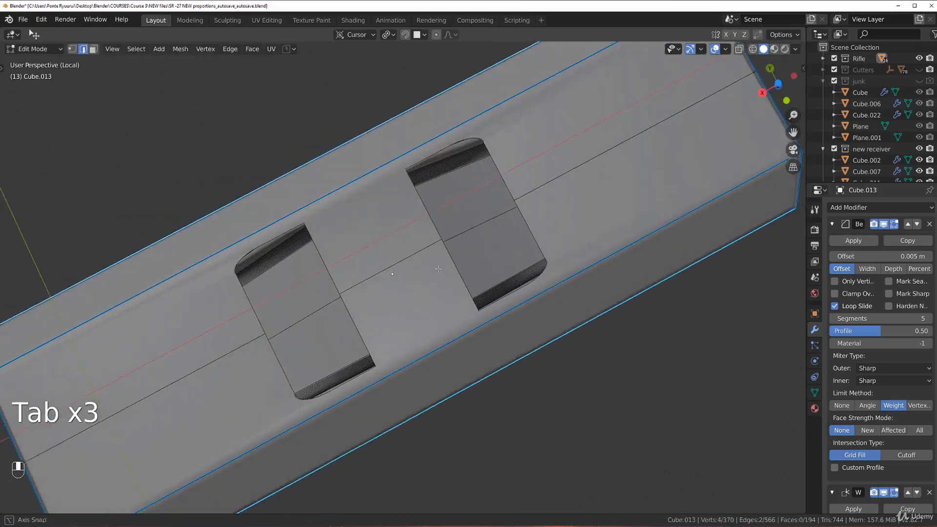
left_click(544, 241, "alt+shift")
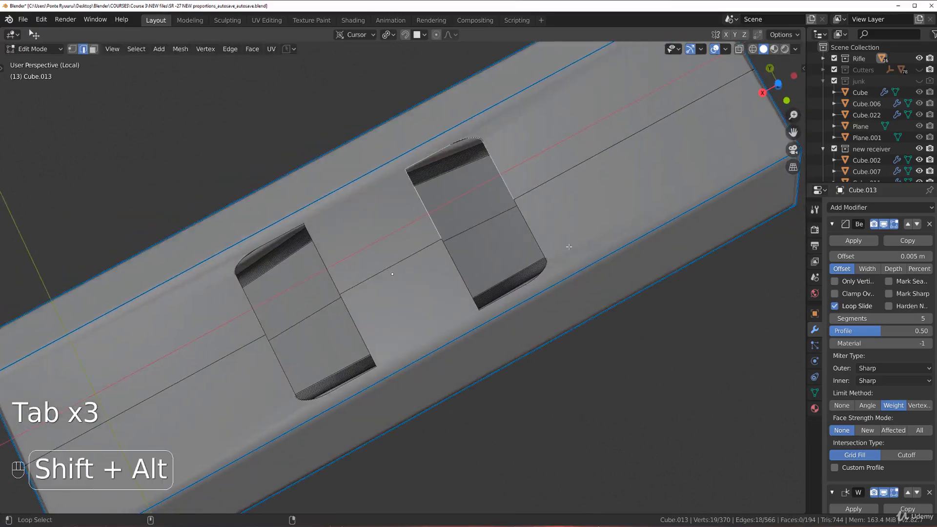
key("ctrl+z")
left_click(540, 237, "alt+shift")
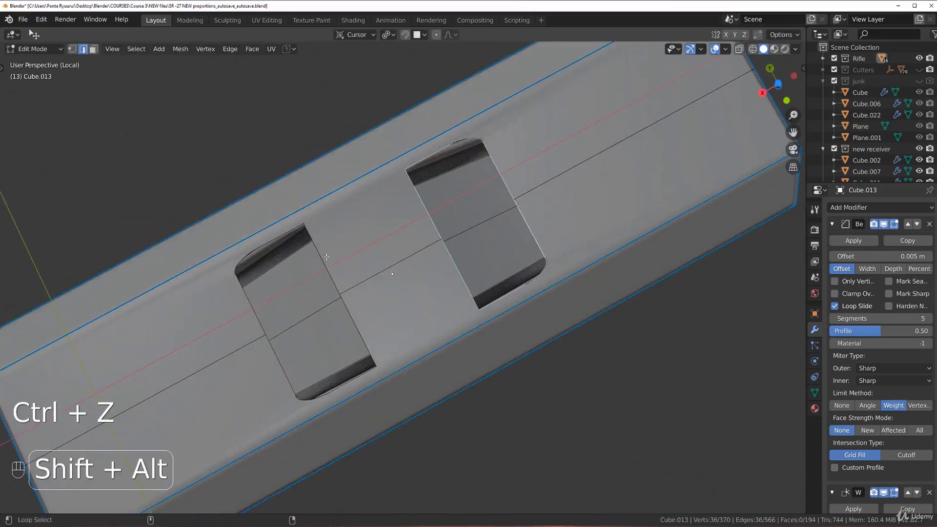
Give the selected underside opening outlines a bevel weight of 1 and mark them as sharp.
key("ctrl+e")
left_click(363, 309)
left_click(515, 385)
right_click(446, 299)
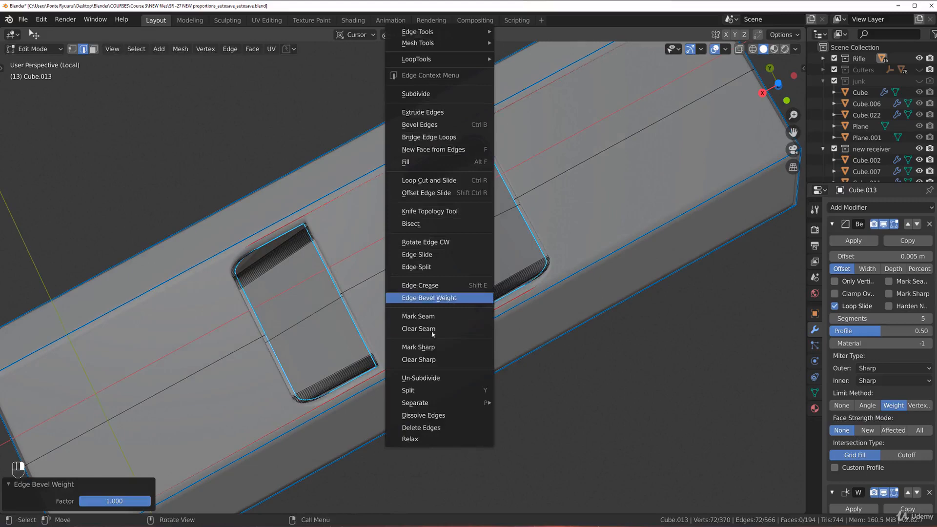
left_click(424, 346)
middle_click_drag(425, 347, 408, 314)
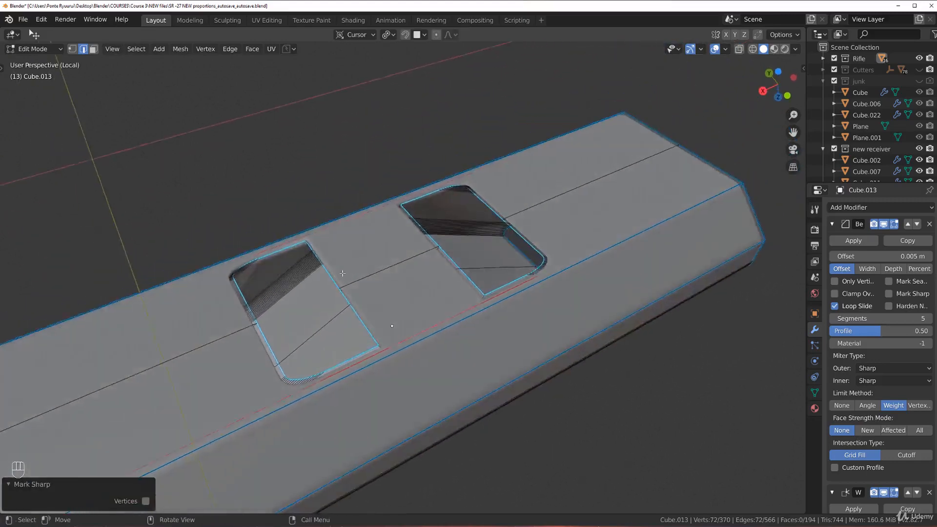
Return to Object Mode and set the Bevel modifier's offset to 0.002 m.
scroll(408, 314, "up", 3)
key("Tab")
middle_click_drag(322, 245, 348, 269, "shift")
scroll(404, 262, "up", 3)
key("Tab")
key("Tab")
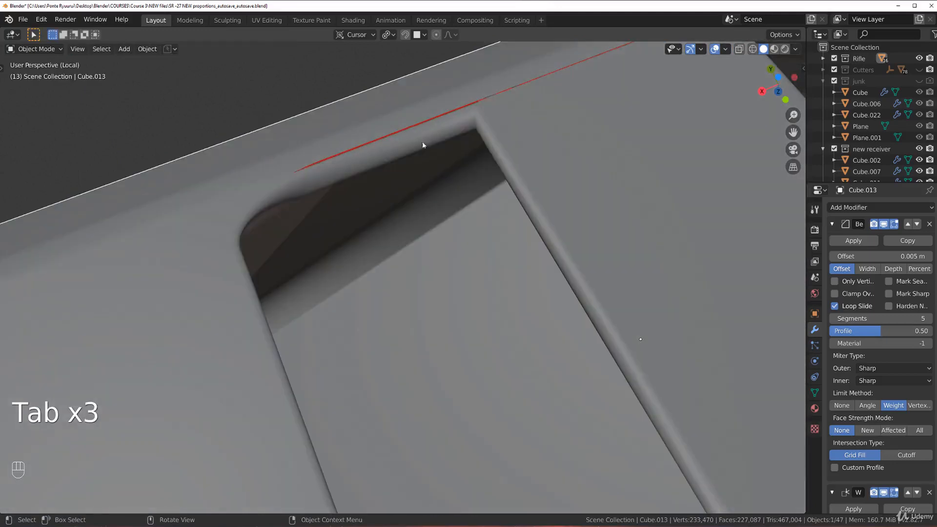
left_click(900, 256)
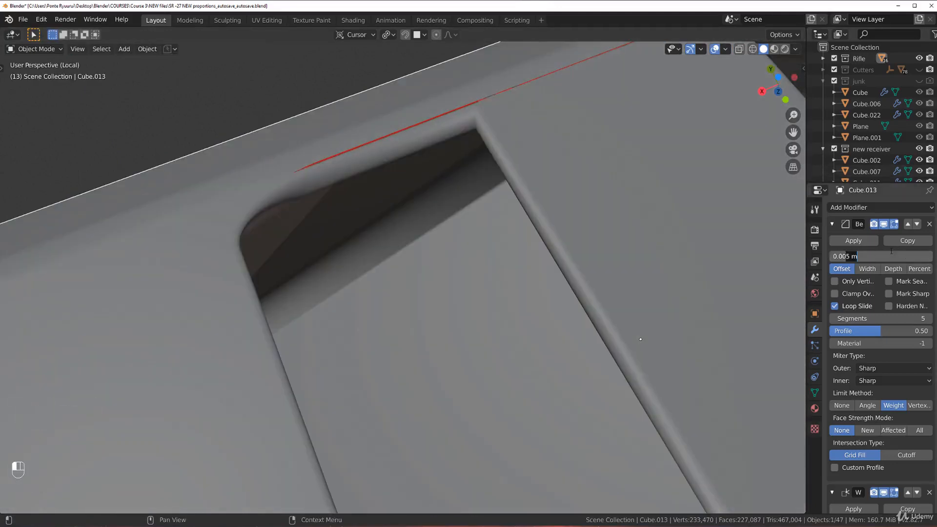
type("0.002")
key("Return")
Examine the bevelled underside openings in Edit Mode and open the viewport overlay settings.
scroll(675, 232, "down", 4)
middle_click_drag(577, 259, 665, 280)
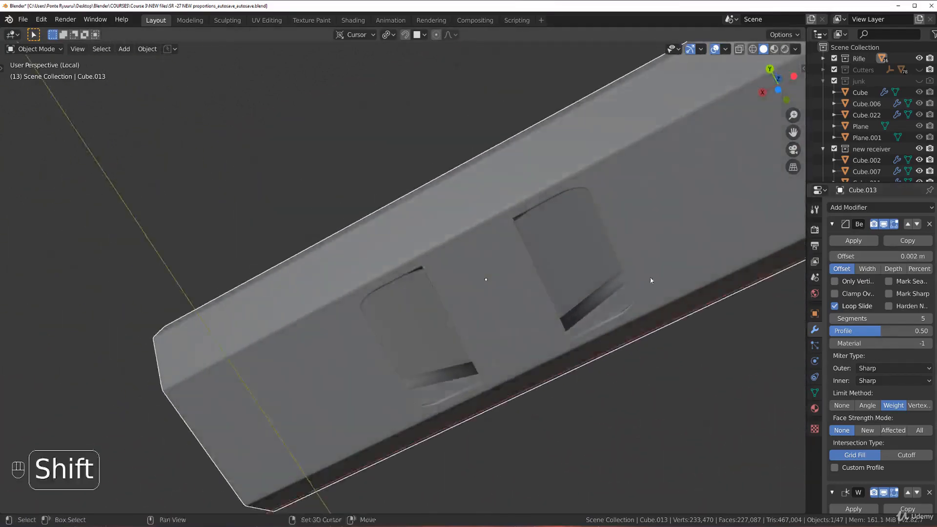
scroll(664, 280, "up", 5)
key("Tab")
middle_click_drag(529, 253, 463, 309)
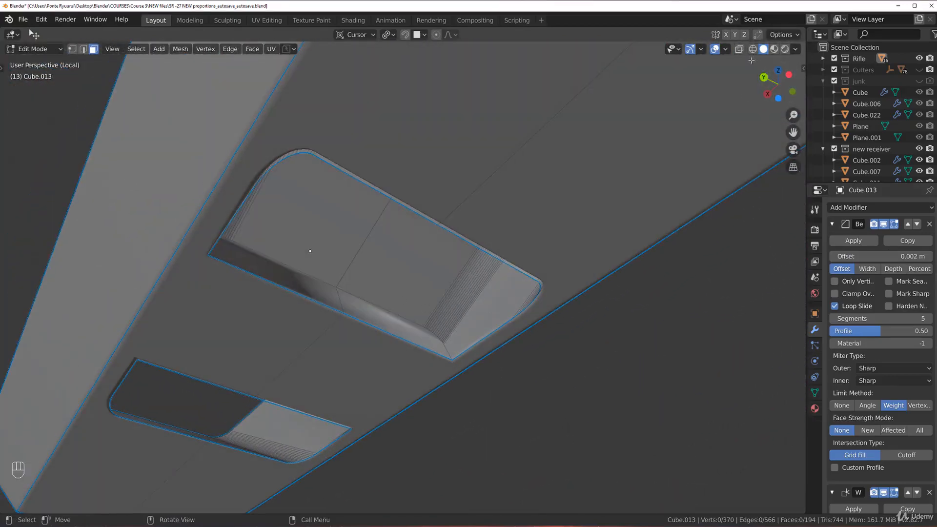
left_click(722, 52)
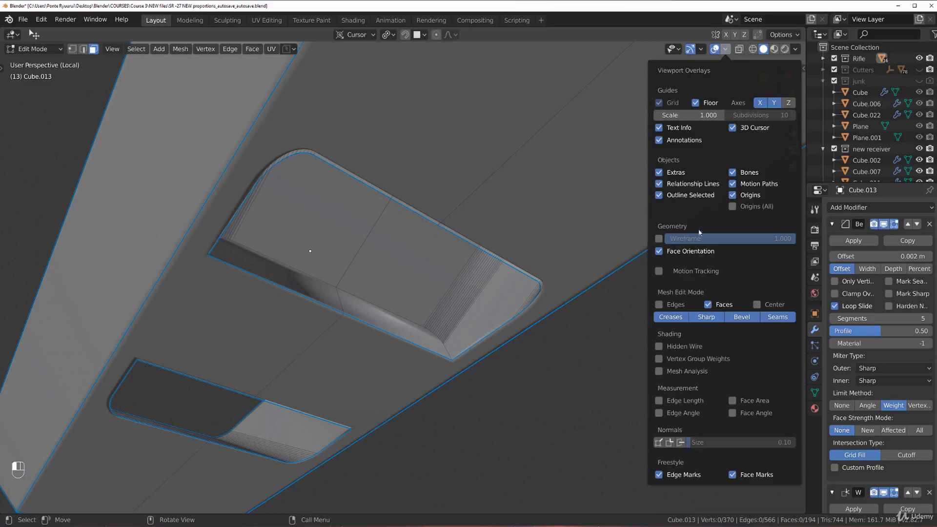
Try to mark the inner floor edge loops of both recesses as sharp and give them a bevel weight.
middle_click_drag(297, 276, 254, 273)
key("Tab")
scroll(310, 321, "up", 2)
left_click(239, 261, "alt+shift")
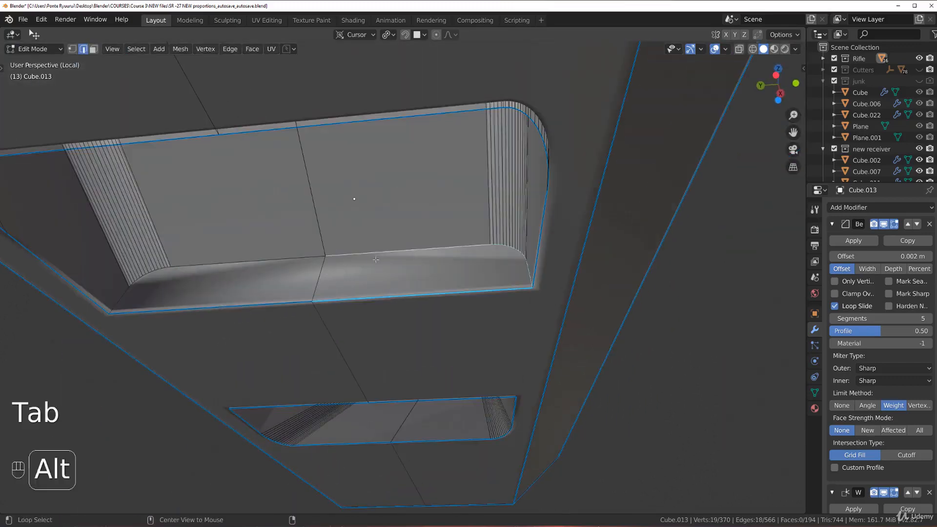
right_click(442, 271)
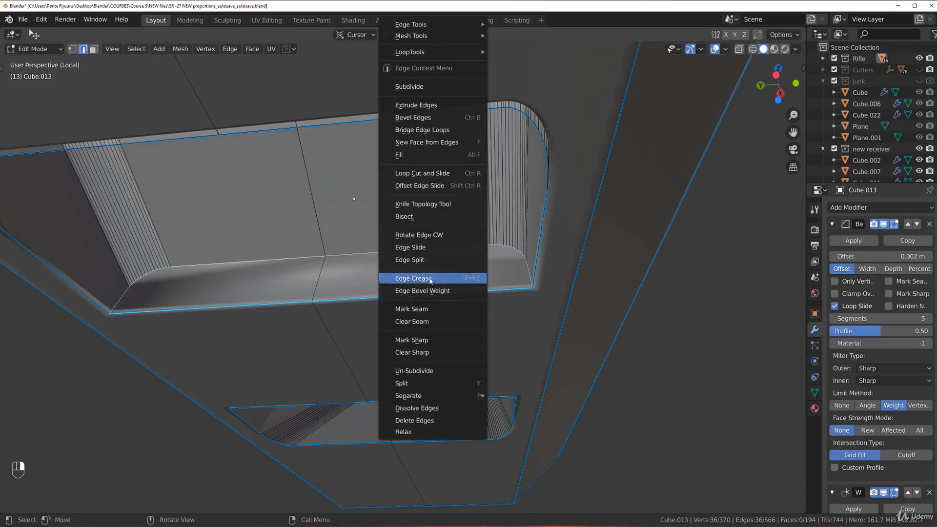
left_click(440, 340)
right_click(440, 340)
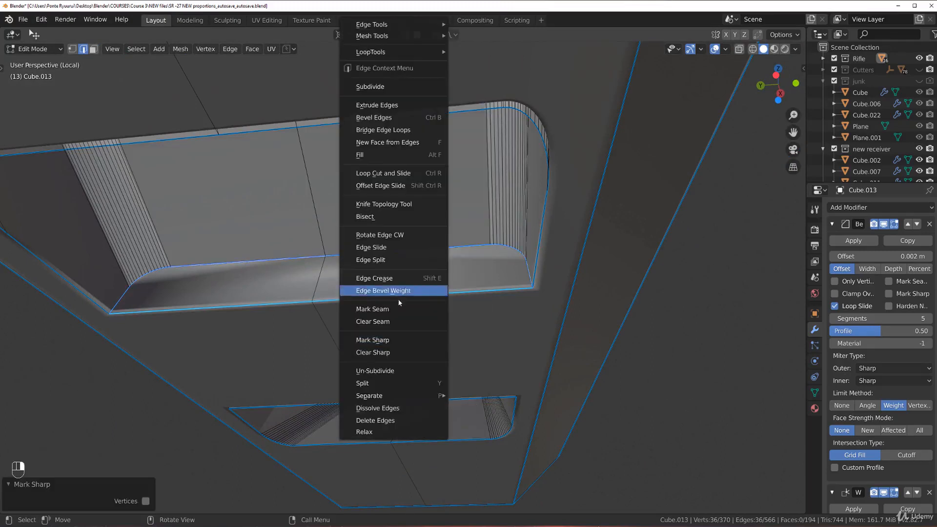
left_click(390, 290)
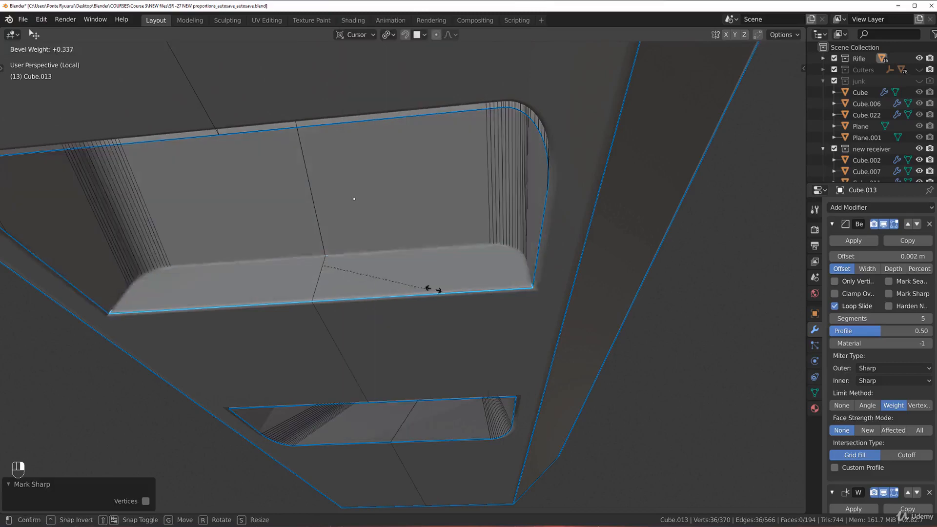
left_click(518, 320)
Select the inner floor edge loops of both recesses, give them a bevel weight of 1 and mark them as sharp.
middle_click_drag(517, 319, 524, 203)
scroll(498, 214, "up", 3)
middle_click_drag(425, 239, 432, 321, "shift")
left_click(426, 156, "alt")
left_click(411, 162, "alt+shift")
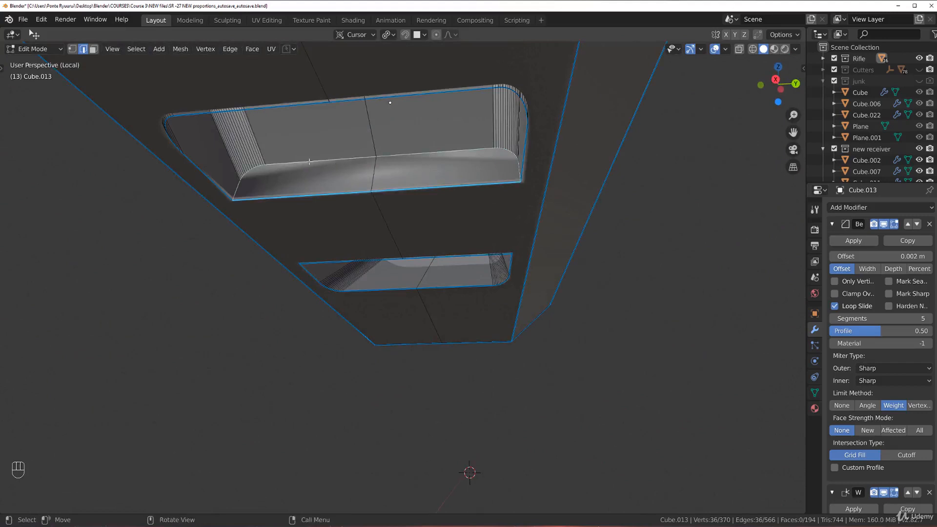
right_click(390, 174)
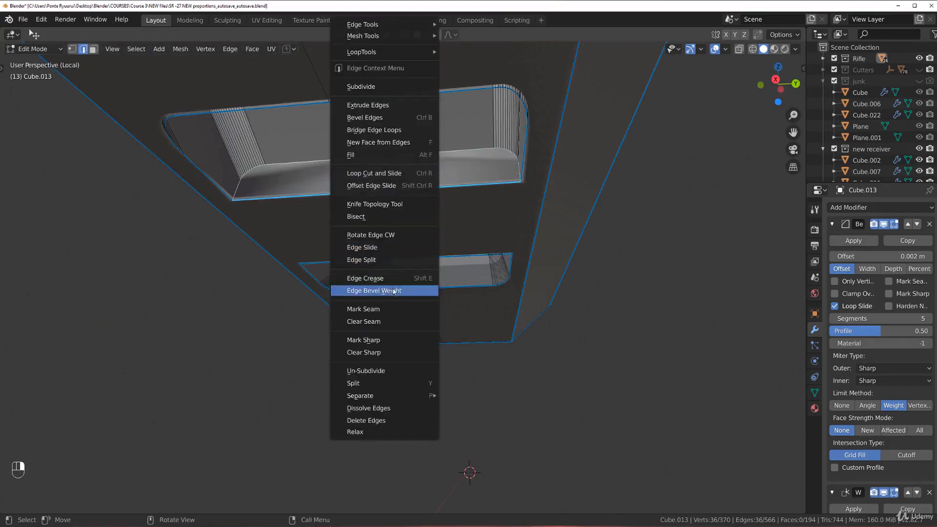
left_click(374, 290)
left_click(207, 311)
right_click(361, 251)
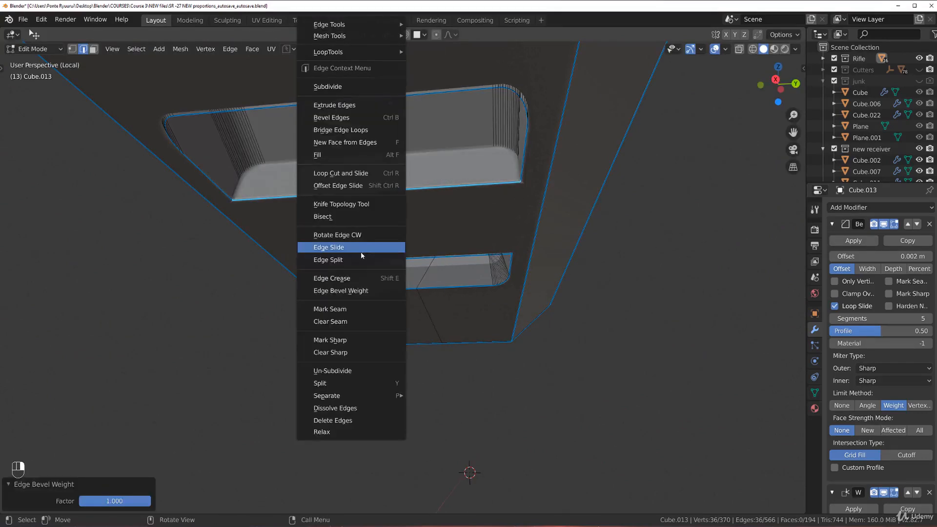
left_click(362, 339)
key("Tab")
Exit the isolated view and inspect the mount base's rounded top edge and end corner up close.
key("slash")
scroll(411, 207, "down", 5)
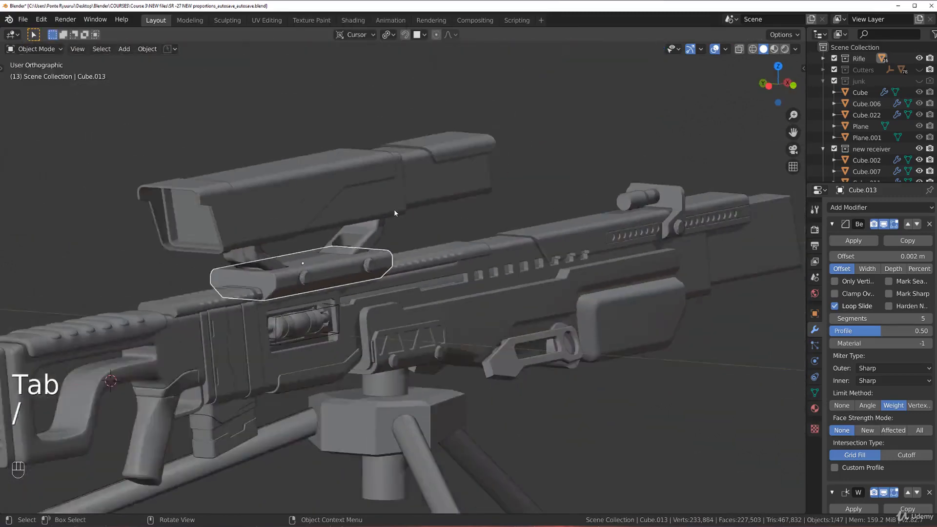
scroll(367, 247, "up", 6)
middle_click_drag(368, 247, 524, 276)
middle_click_drag(524, 276, 476, 231)
left_click(423, 192)
scroll(422, 193, "up", 4)
middle_click_drag(439, 194, 482, 212)
middle_click_drag(360, 199, 458, 236, "shift")
key("Tab")
scroll(514, 259, "up", 3)
scroll(514, 260, "up", 2)
scroll(285, 218, "up", 4)
scroll(184, 258, "up", 3)
left_click(175, 276)
middle_click_drag(175, 277, 406, 249, "shift")
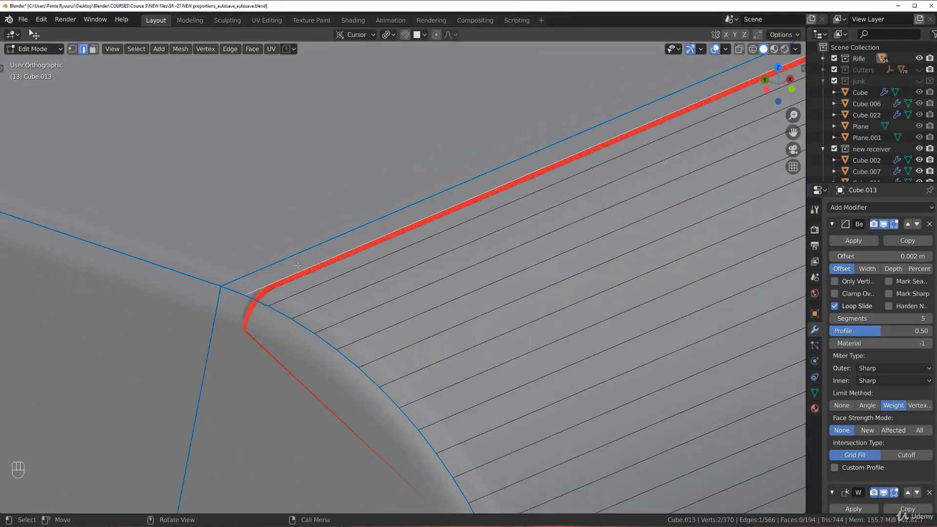
key("Tab")
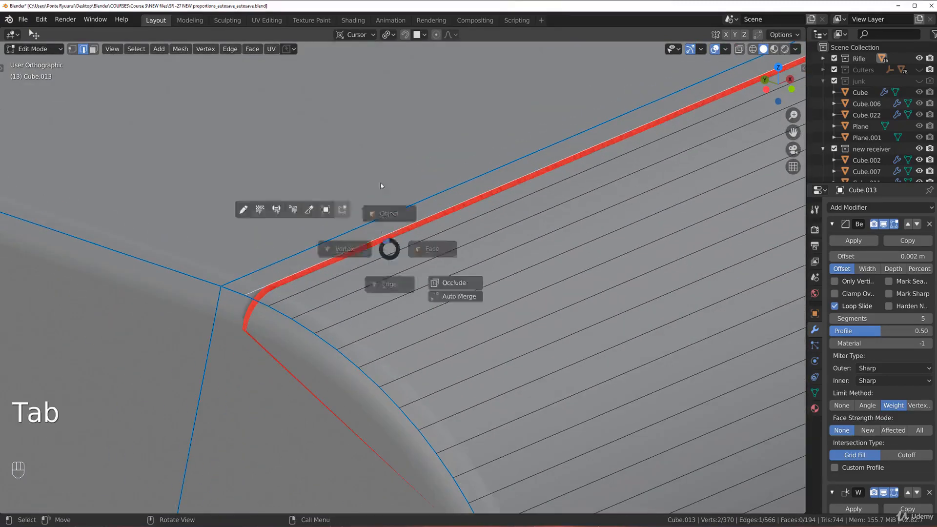
scroll(404, 170, "down", 2)
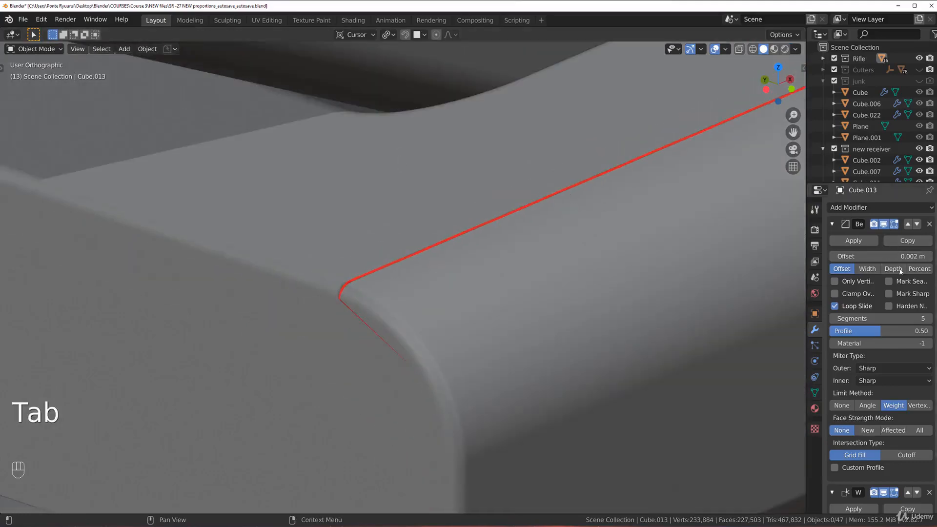
Set the Bevel modifier's offset to 0.001 m.
left_click(878, 256)
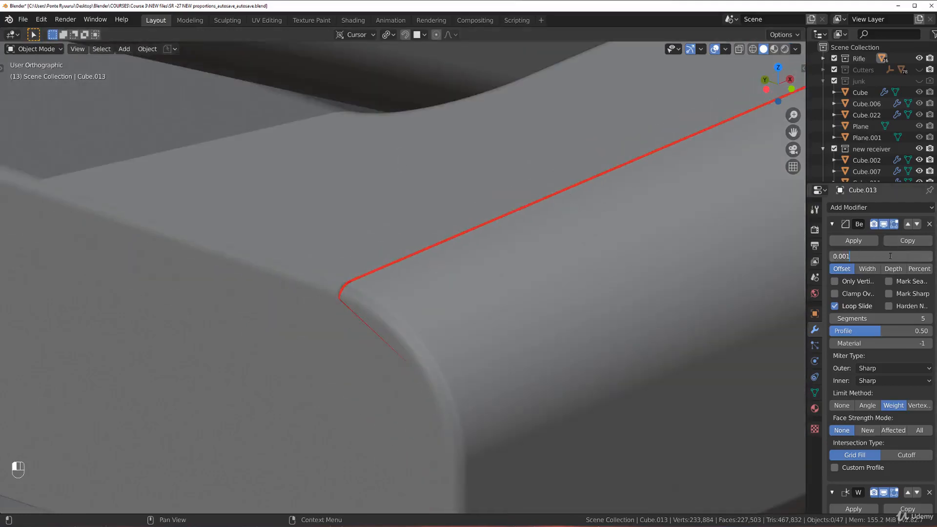
type("0.001")
key("Return")
scroll(713, 251, "down", 5)
Isolate the mount base in Edit Mode with the complete outline of its near end face selected.
key("Tab")
key("Tab")
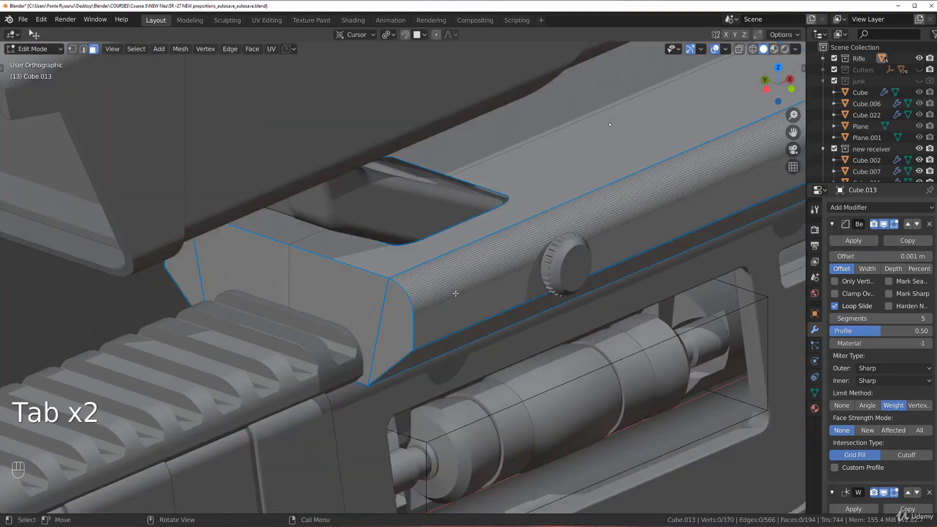
left_click(346, 277, "alt")
key("Tab")
left_click(400, 323, "alt")
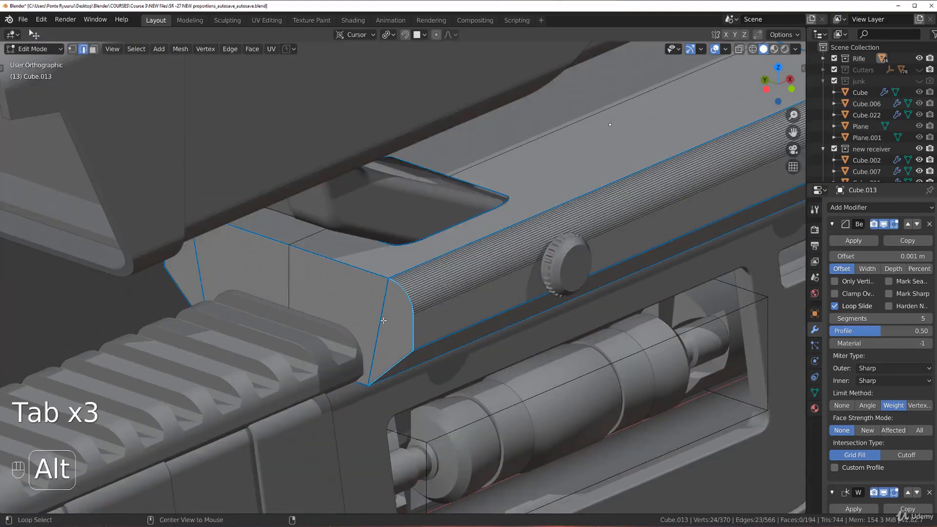
left_click(189, 285, "alt+shift")
key("slash")
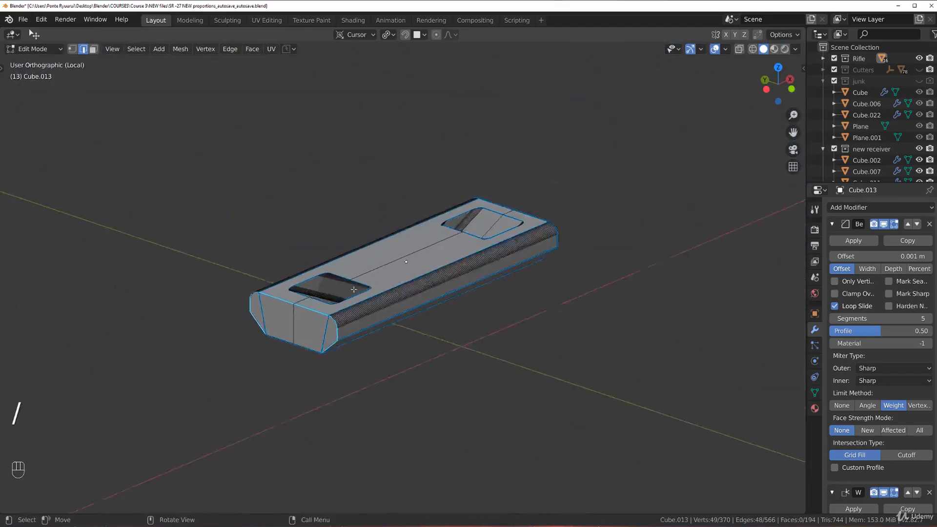
key("ctrl+z")
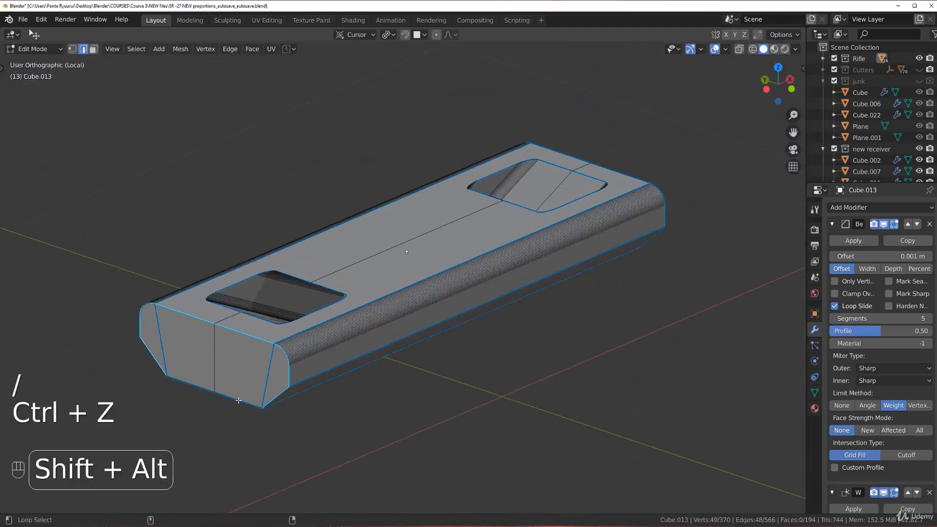
left_click(238, 399, "alt+shift")
Add the outline edges of the opposite end face to the selection.
middle_click_drag(467, 345, 408, 344)
middle_click_drag(762, 339, 381, 358, "shift")
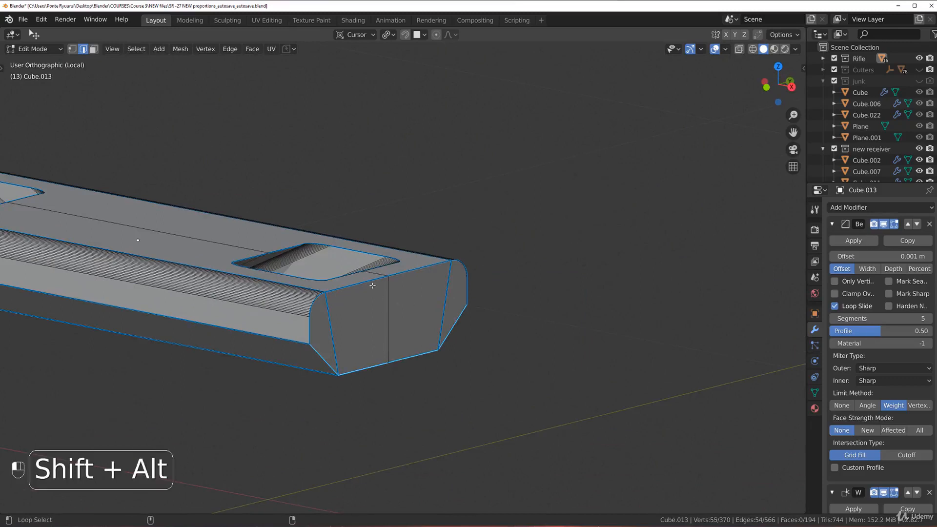
left_click(372, 285, "alt+shift")
scroll(334, 317, "up", 2)
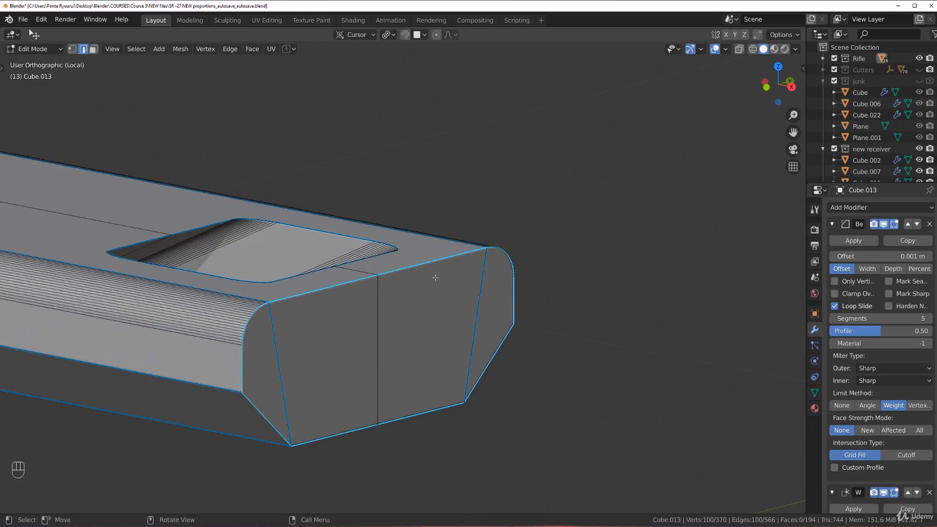
Bevel the selected end face outlines with a single segment about 0.007 m wide and check the result in Object Mode.
key("ctrl+b")
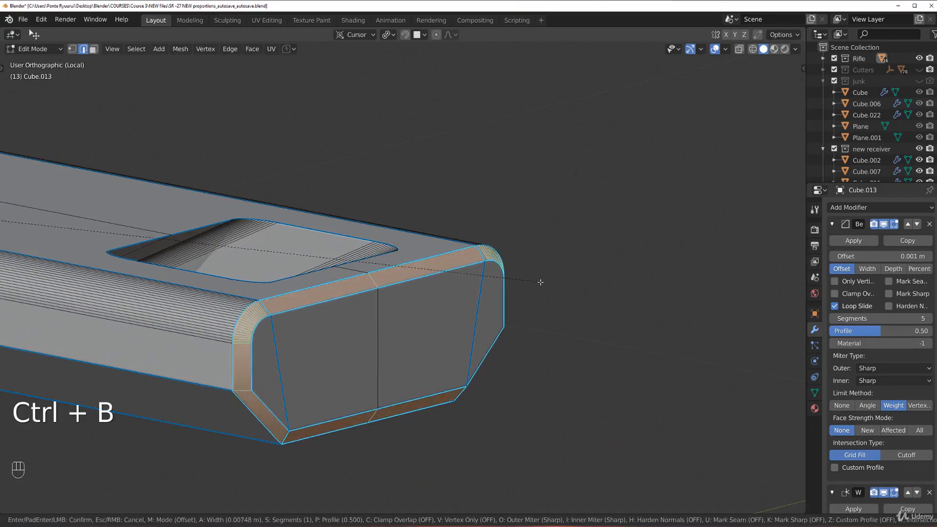
left_click(538, 279)
key("Tab")
scroll(485, 239, "down", 2)
scroll(452, 270, "up", 3)
middle_click_drag(391, 299, 470, 211, "shift")
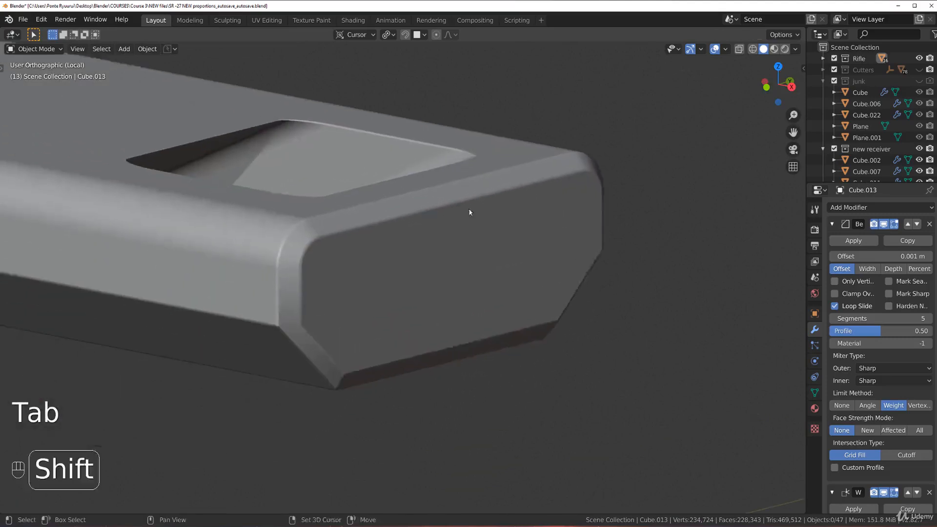
scroll(470, 212, "up", 1)
Clear the sharp marks from the two slanted edges crossing the bevelled end face.
key("Tab")
key("Tab")
left_click(322, 301)
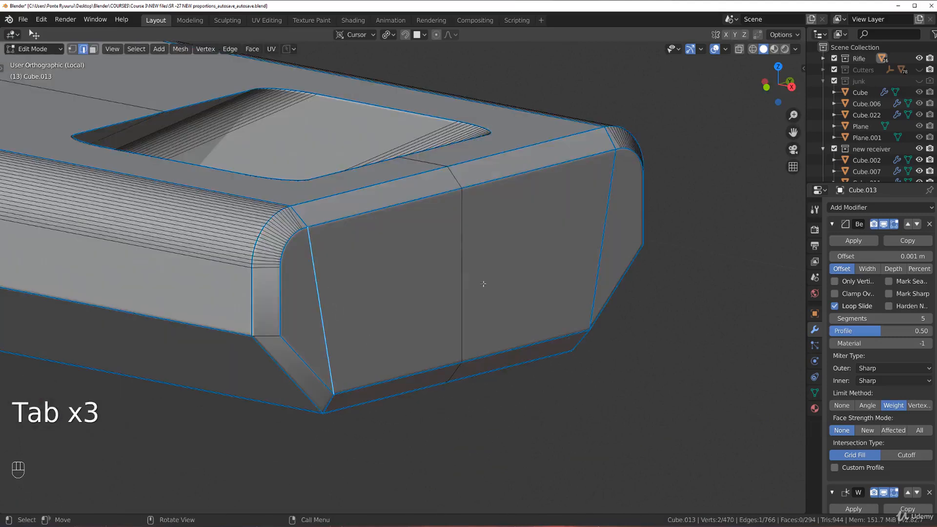
right_click(606, 224)
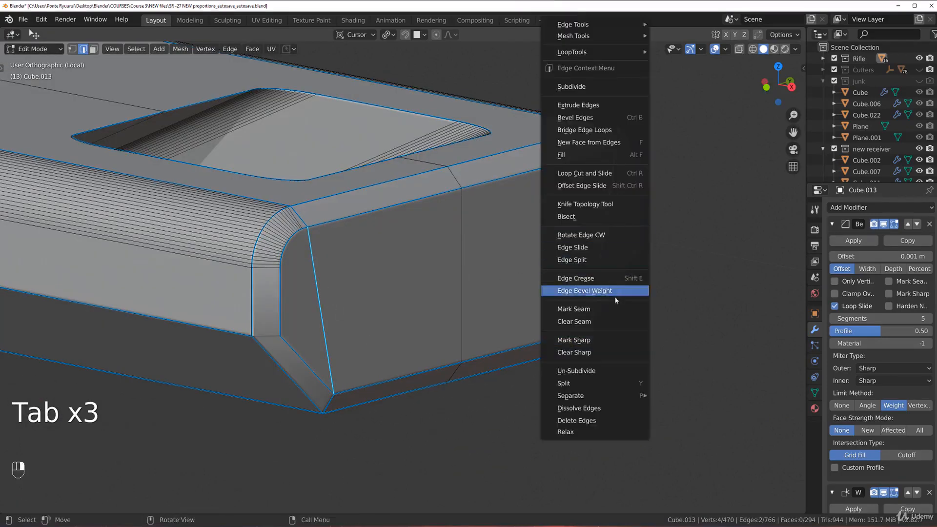
left_click(591, 343)
key("Tab")
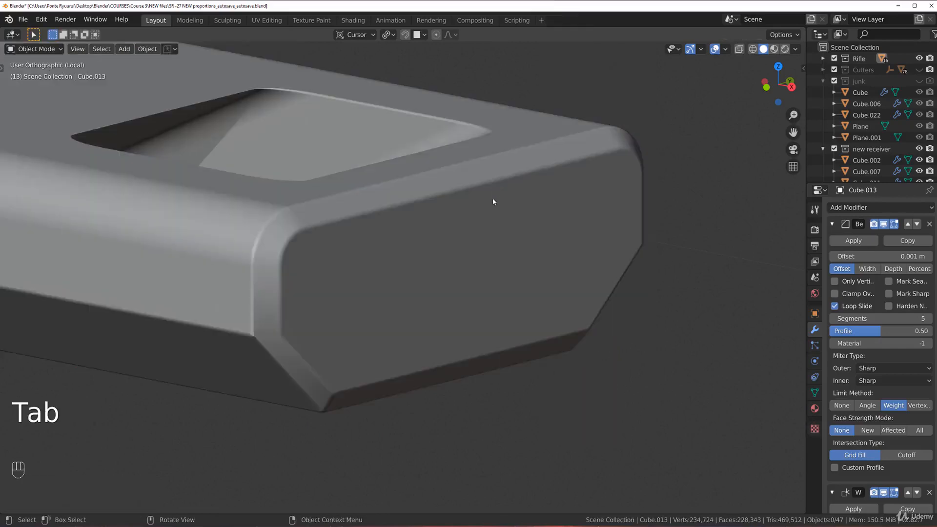
Remove the bevel weight from the same two slanted edges of the end face by applying a factor of -1.
key("Tab")
left_click(317, 288)
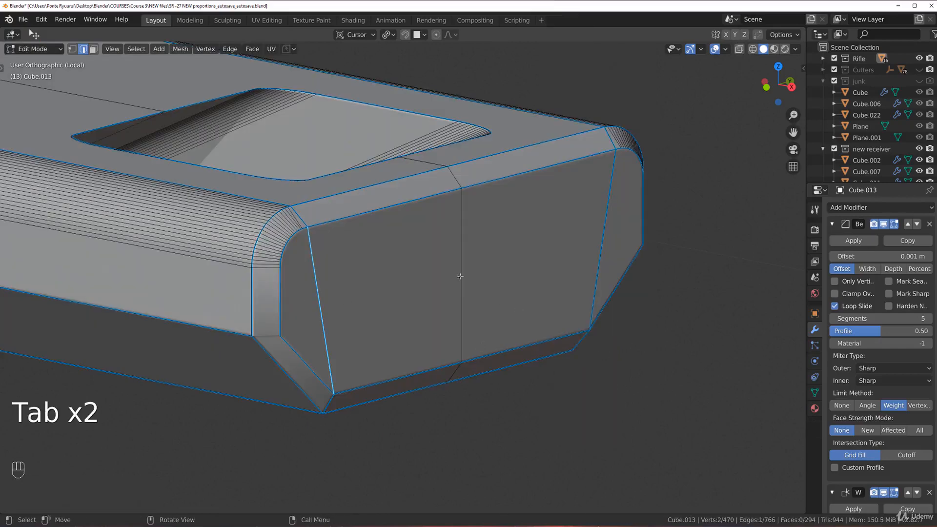
left_click(602, 247, "shift")
right_click(602, 247)
left_click(542, 290)
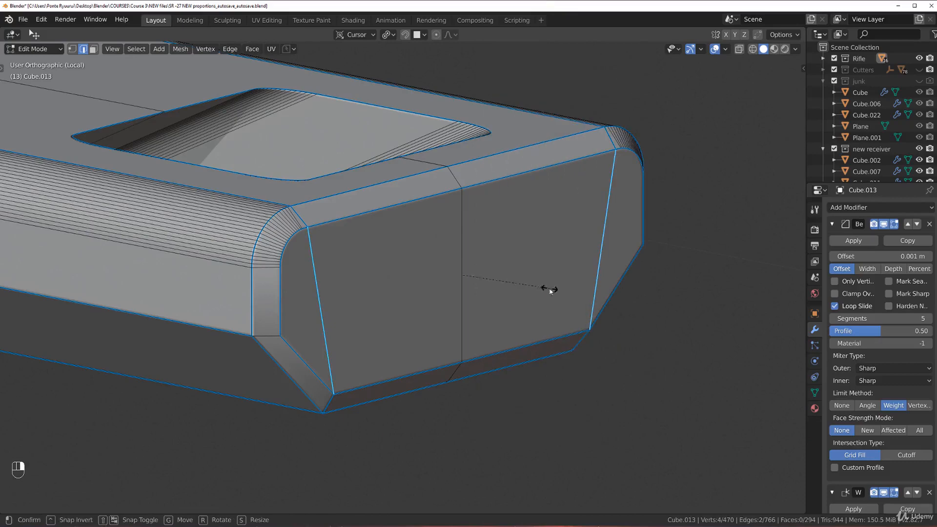
type("-1")
key("Return")
Select the two slanted edges on the opposite end face together with the short edges crossing its upper bevel corners.
scroll(488, 244, "down", 8)
middle_click_drag(507, 244, 480, 191)
scroll(400, 281, "up", 6)
left_click(390, 277)
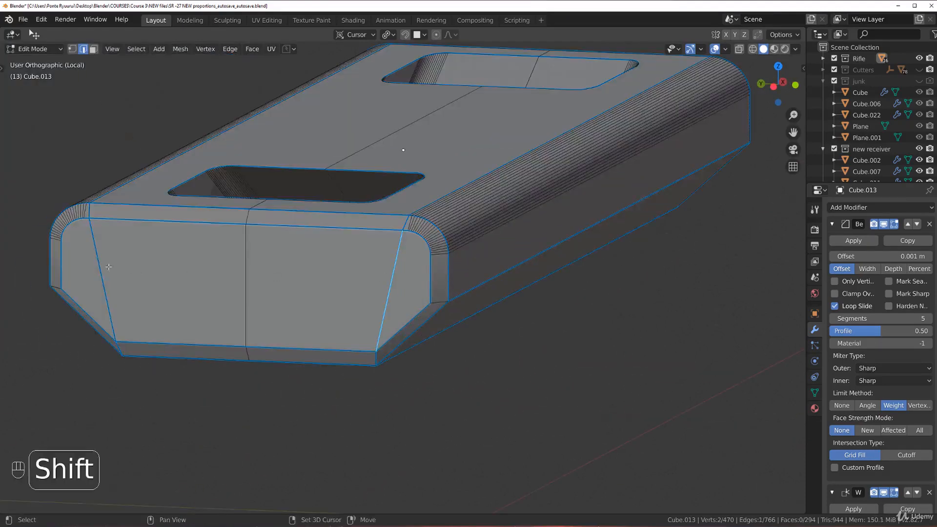
middle_click_drag(156, 219, 327, 295)
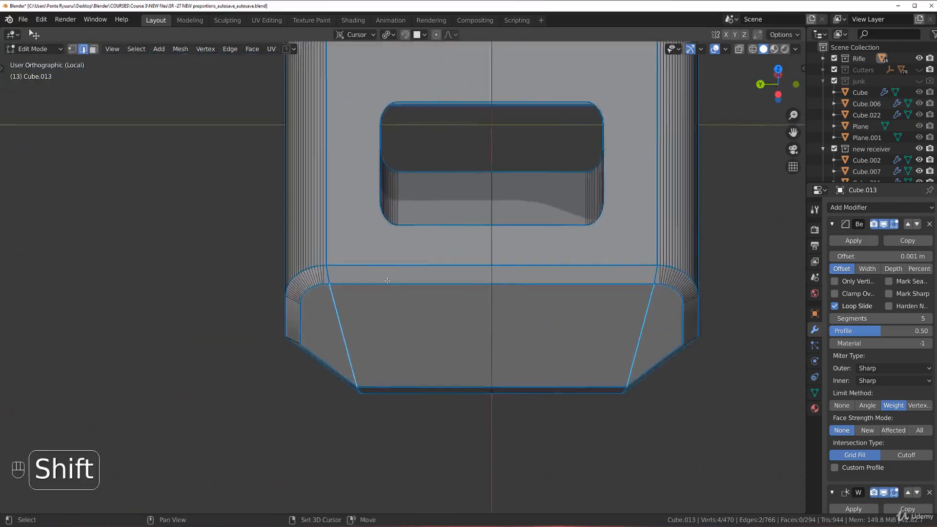
scroll(334, 270, "up", 5)
scroll(245, 269, "down", 4)
middle_click_drag(473, 287, 471, 276)
scroll(341, 273, "up", 2)
middle_click_drag(531, 261, 133, 219, "shift")
left_click(526, 220, "shift")
scroll(525, 220, "down", 5)
middle_click_drag(526, 220, 423, 390)
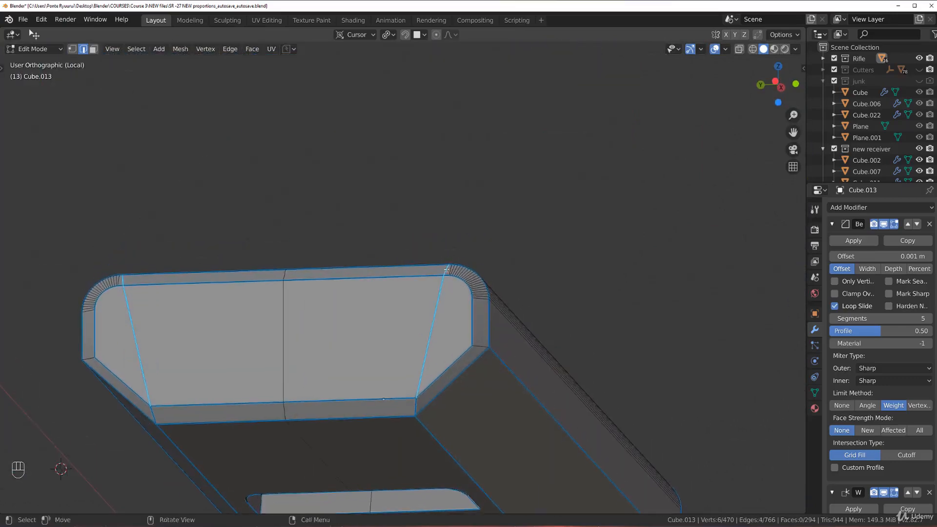
Add the short upper corner edges of the first end's bevel to the selection and apply a bevel weight factor of -1.
middle_click_drag(443, 271, 362, 297)
scroll(432, 278, "down", 4)
middle_click_drag(608, 256, 493, 256)
middle_click_drag(479, 343, 490, 259, "shift")
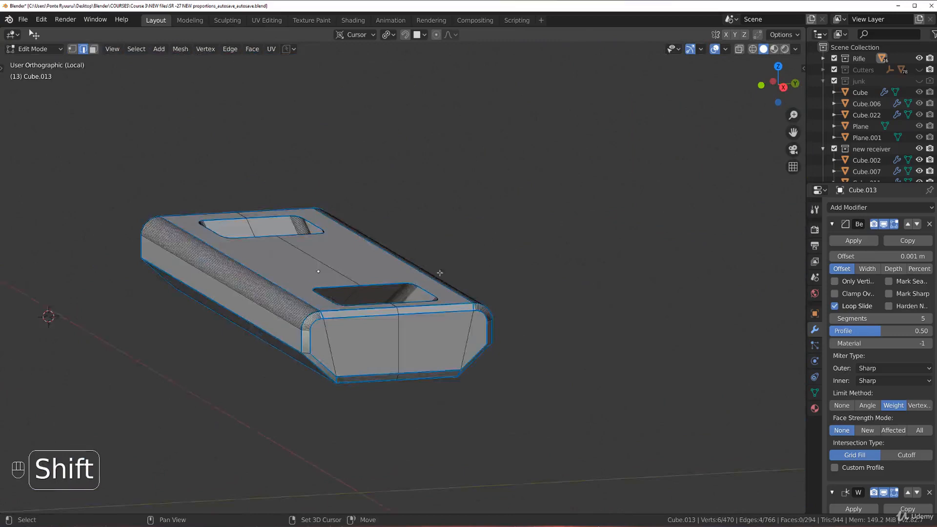
scroll(489, 259, "up", 4)
key("ctrl+z")
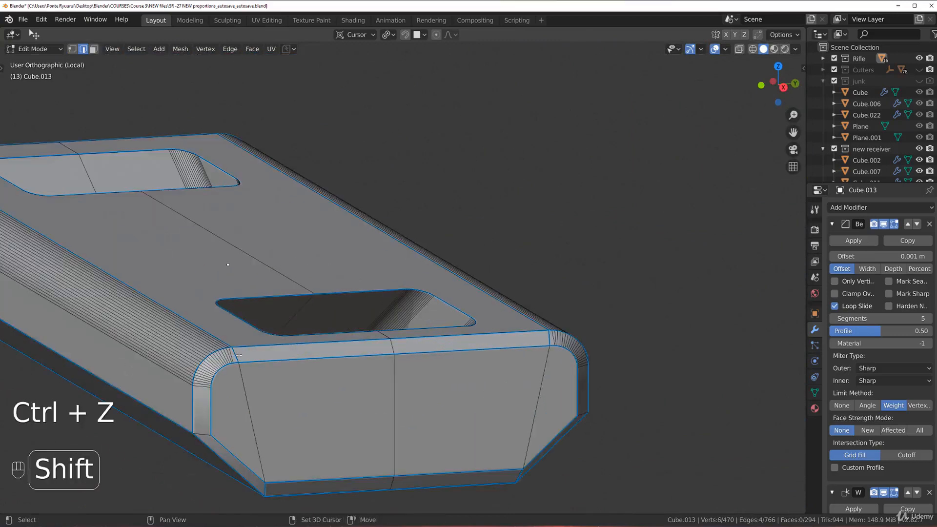
left_click(548, 336, "shift")
right_click(513, 312)
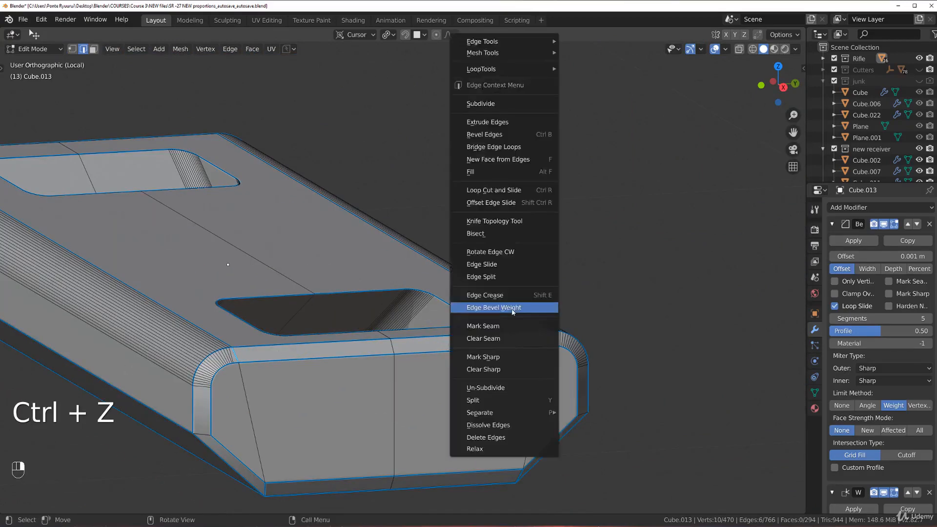
left_click(513, 307)
type("-1")
key("Return")
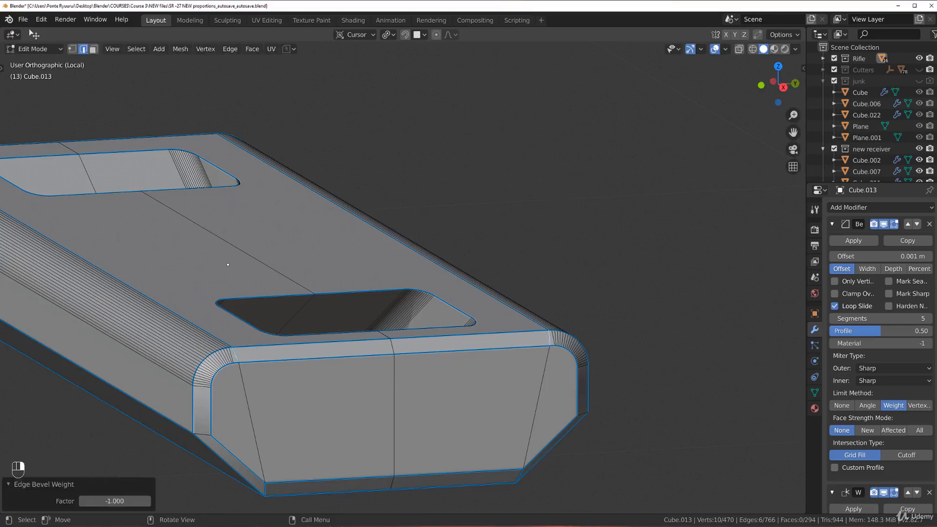
Remove the bevel weight from the two short side-corner edges crossing the bevel band of the mount base's end face.
key("Tab")
scroll(364, 232, "down", 4)
middle_click_drag(364, 232, 336, 244)
scroll(336, 244, "up", 3)
key("Tab")
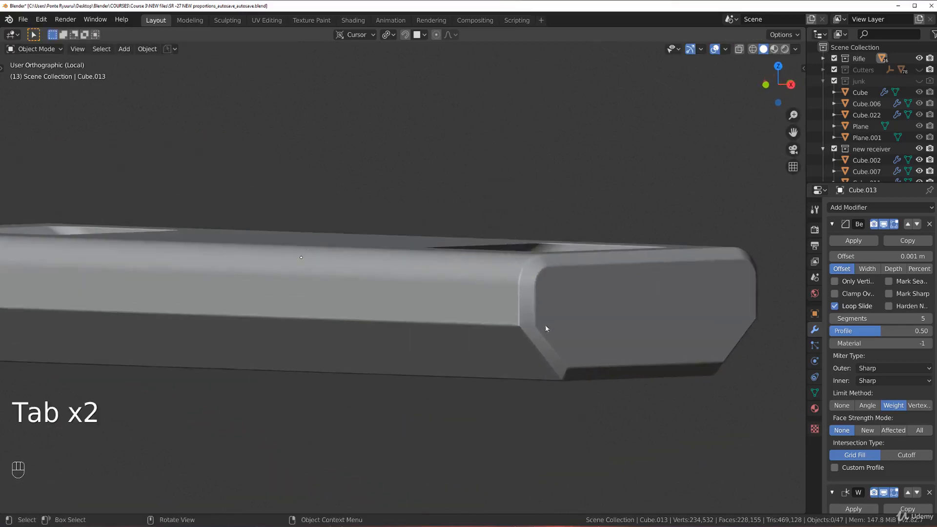
key("Tab")
middle_click_drag(520, 265, 373, 303, "shift")
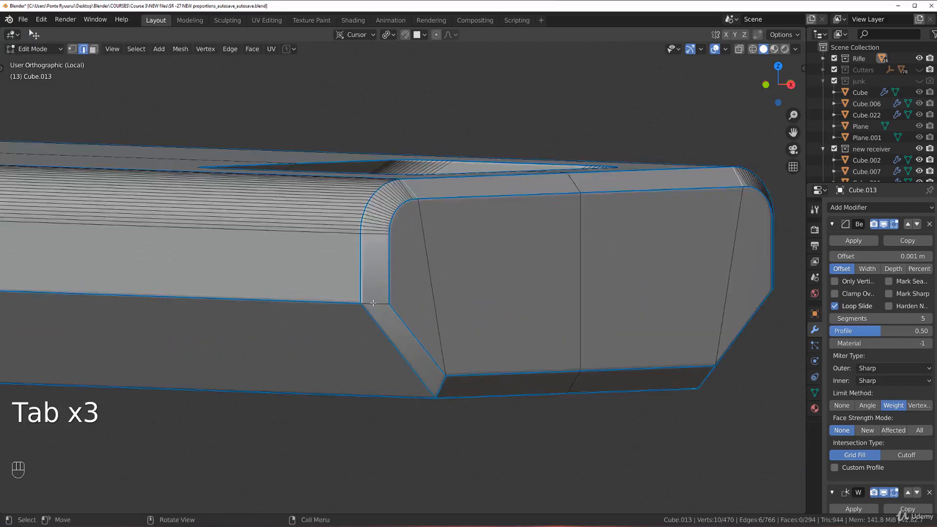
middle_click_drag(604, 274, 500, 297)
key("ctrl+e")
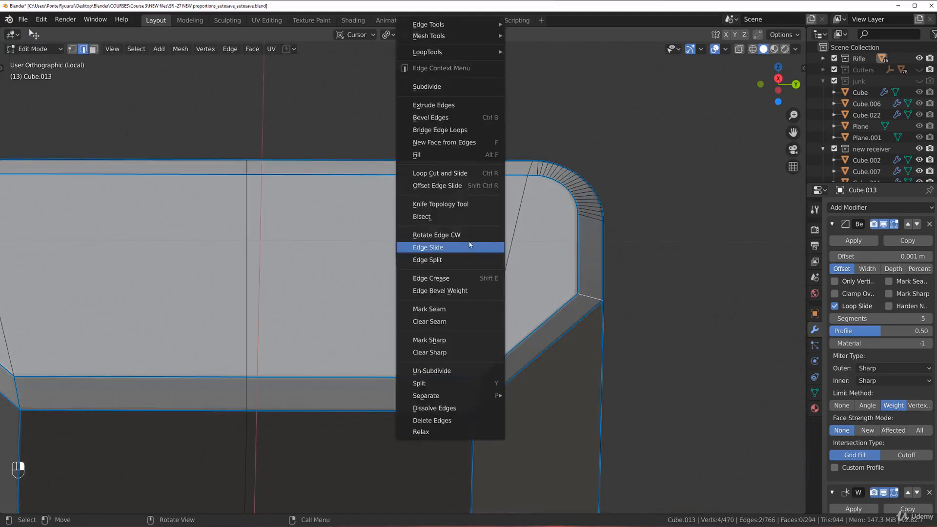
left_click(476, 291)
left_click(294, 363)
Remove the bevel weight from the two matching short side-corner edges on the mount base's opposite end.
scroll(308, 418, "down", 4)
key("Tab")
middle_click_drag(307, 418, 496, 282)
scroll(270, 241, "down", 3)
scroll(497, 282, "up", 5)
scroll(497, 282, "up", 3)
key("Tab")
left_click(448, 307)
scroll(409, 335, "down", 4)
middle_click_drag(306, 303, 386, 283)
left_click(311, 291, "shift")
key("ctrl+e")
left_click(337, 279)
left_click(504, 381)
Finish editing the mount base, exit its isolated view to show the whole rifle, and select the base.
key("Tab")
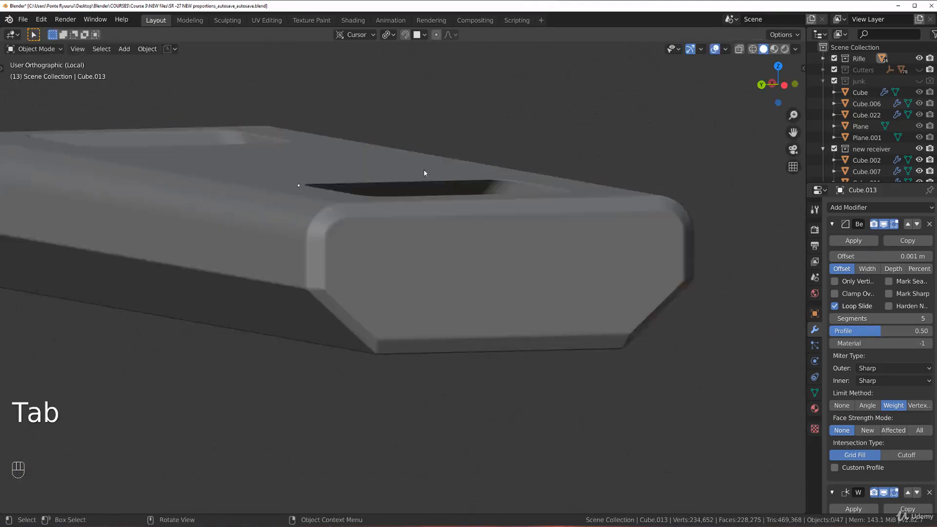
scroll(424, 222, "up", 3)
scroll(421, 223, "down", 3)
middle_click_drag(422, 223, 482, 266)
key("KP_1")
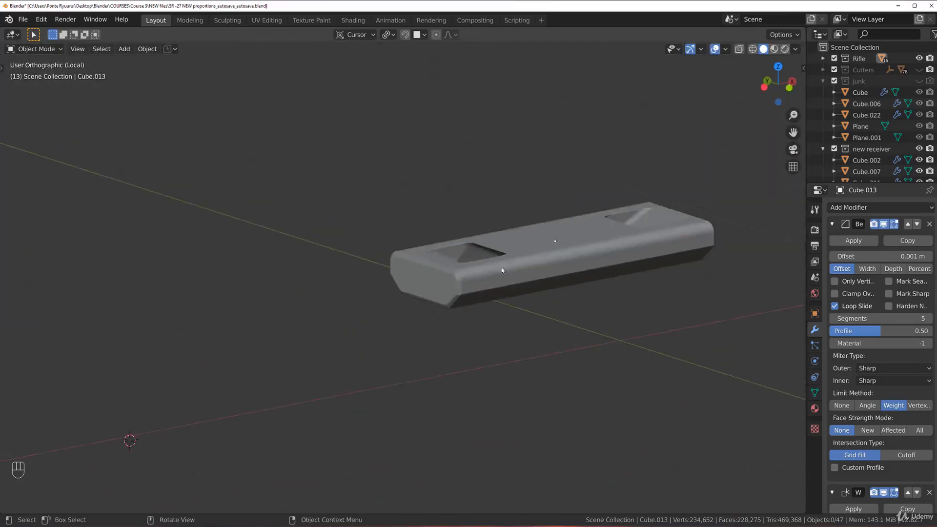
middle_click_drag(463, 225, 531, 240)
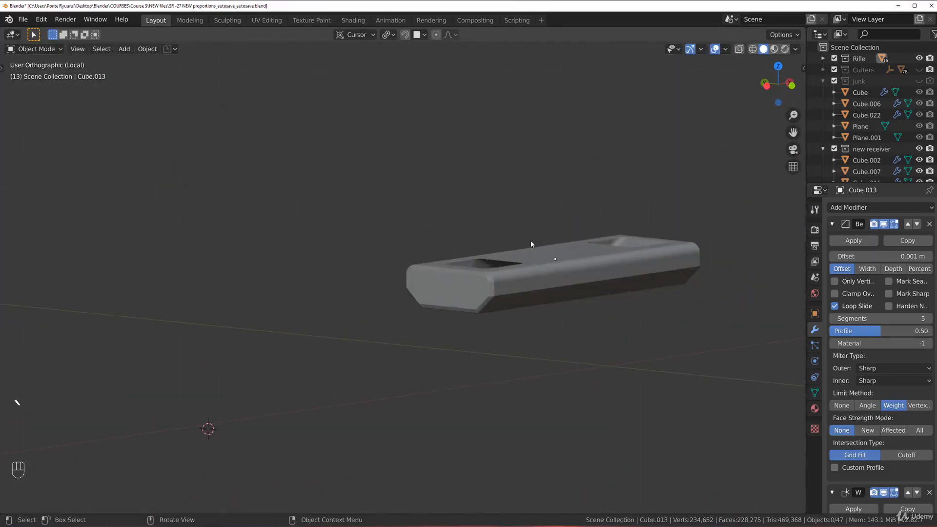
key("KP_Divide")
left_click(460, 272)
scroll(456, 266, "down", 3)
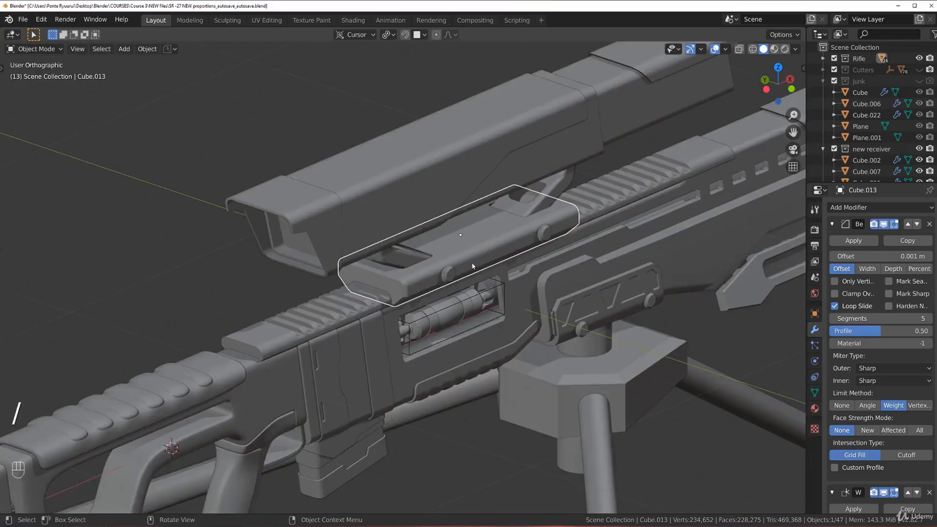
scroll(422, 288, "up", 3)
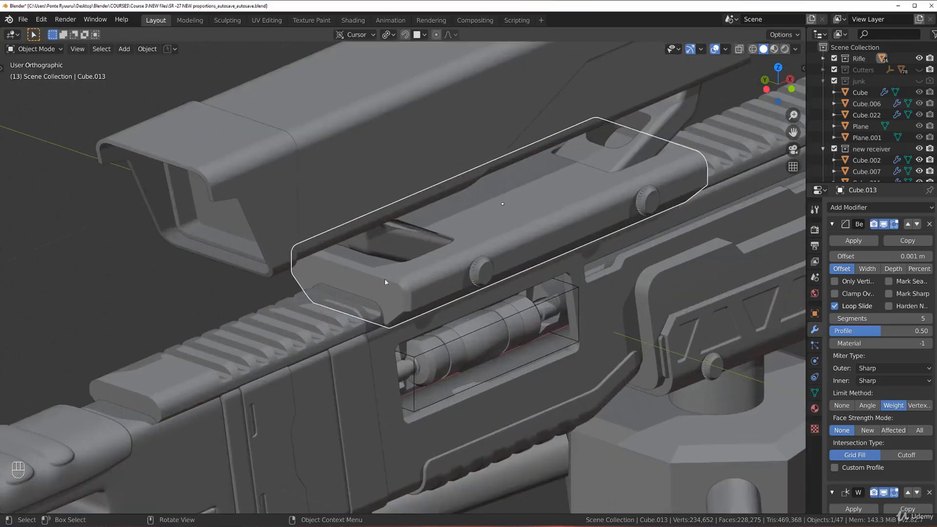
Duplicate the end face of the grooved top rail, separate the copy into its own object and select it.
left_click(329, 335)
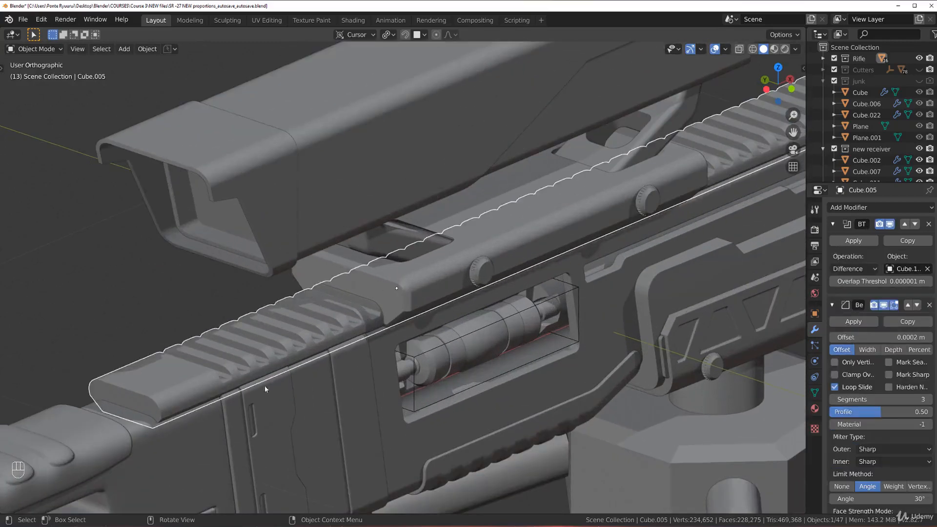
scroll(275, 365, "down", 3)
key("Tab")
left_click(251, 346)
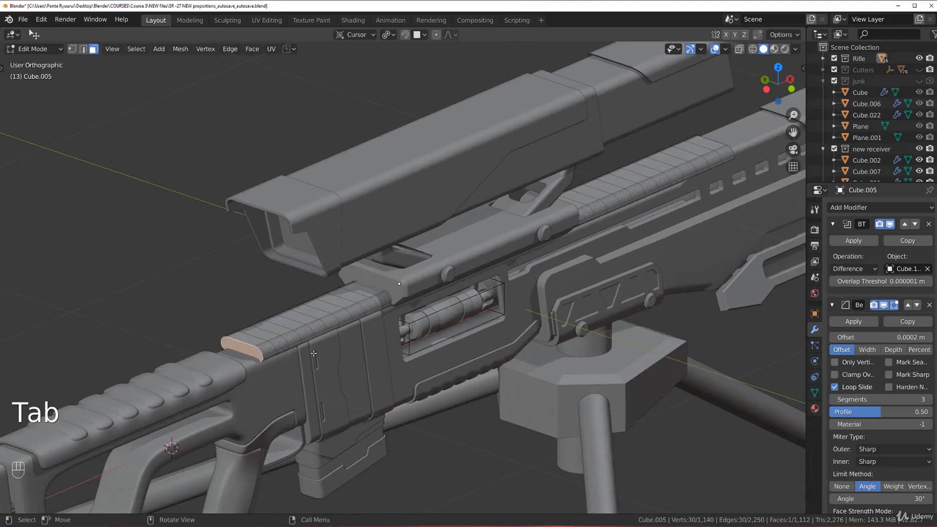
key("shift+d")
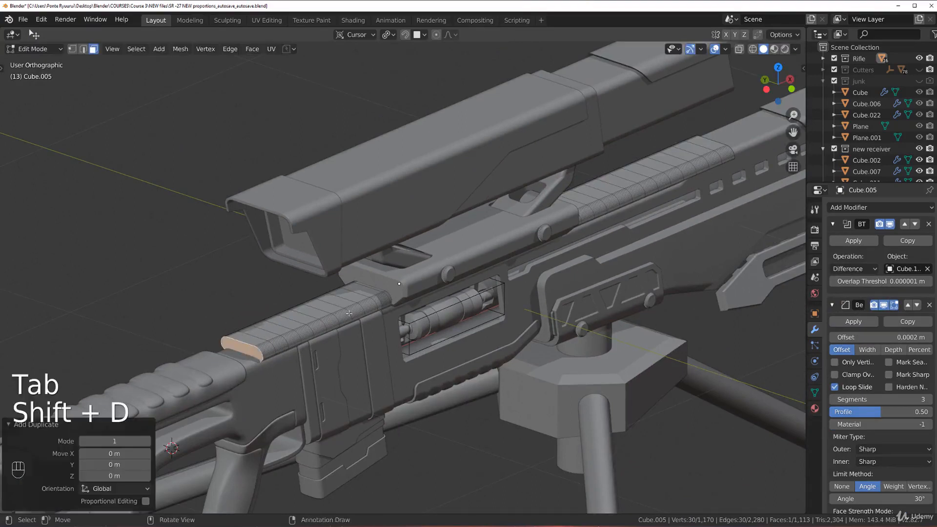
key("p")
left_click(378, 318)
key("Tab")
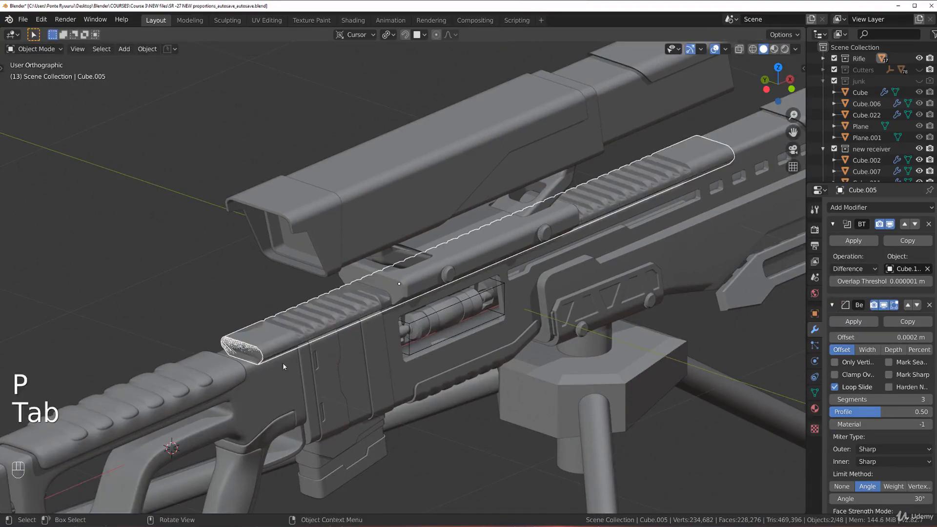
left_click(247, 348)
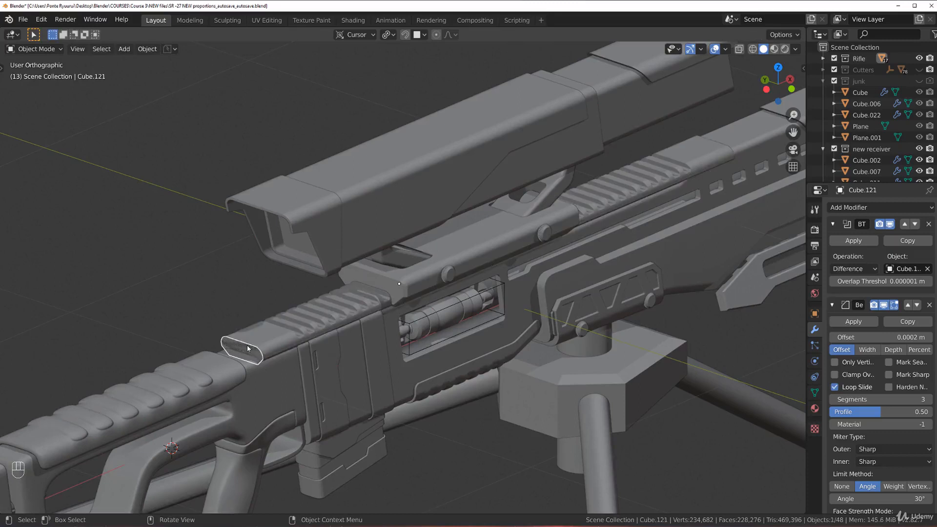
key("Tab")
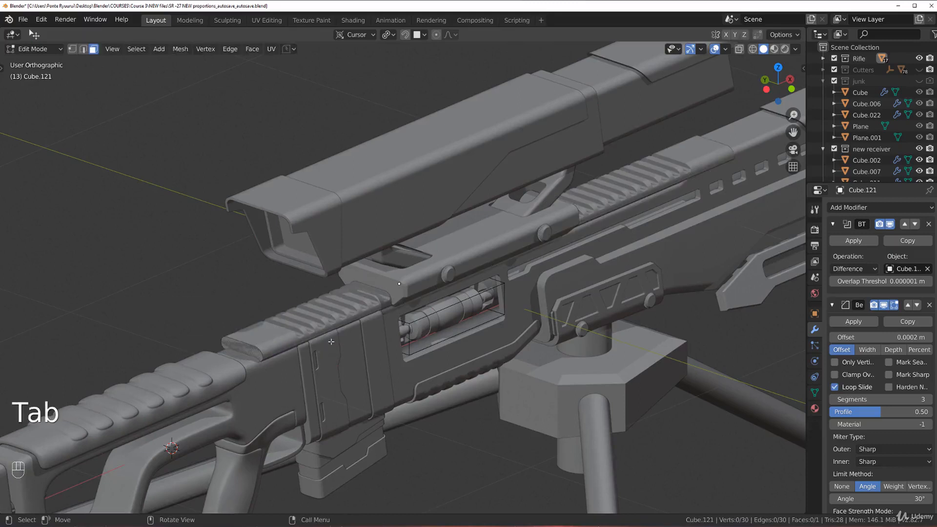
key("Tab")
key("s")
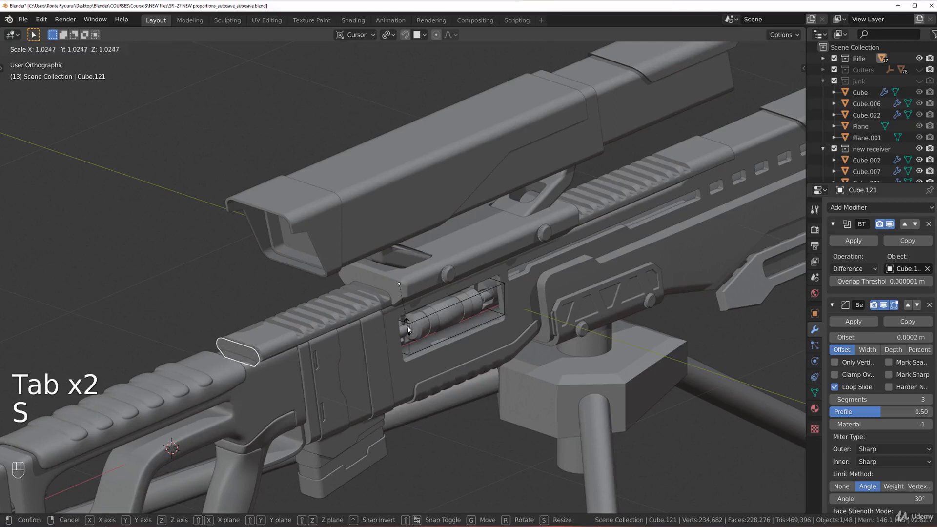
right_click(408, 325)
Set the separated end face's origin to its geometry and scale the face up slightly.
key("shift+s")
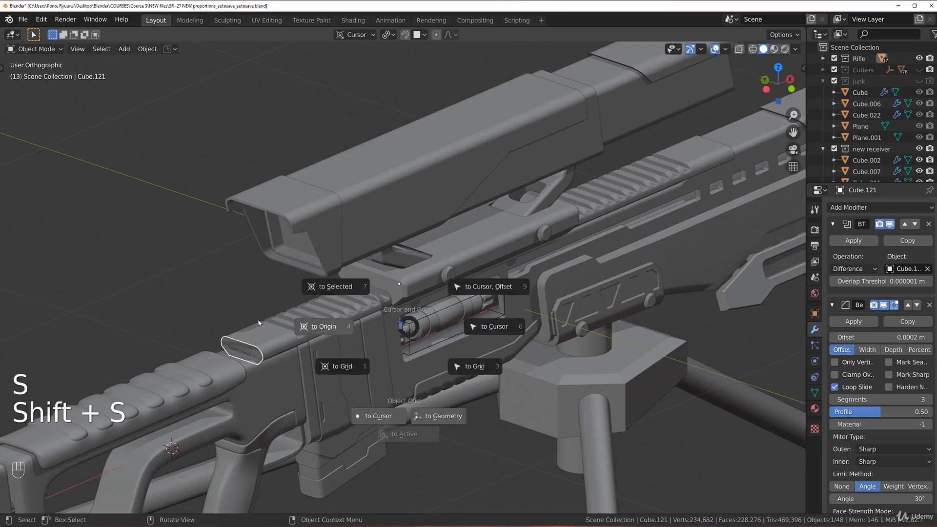
left_click(437, 415)
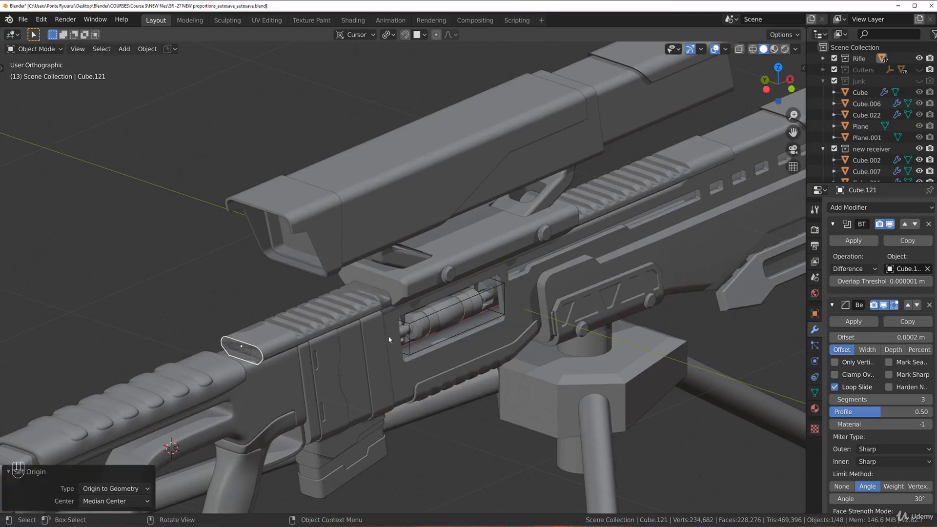
key("s")
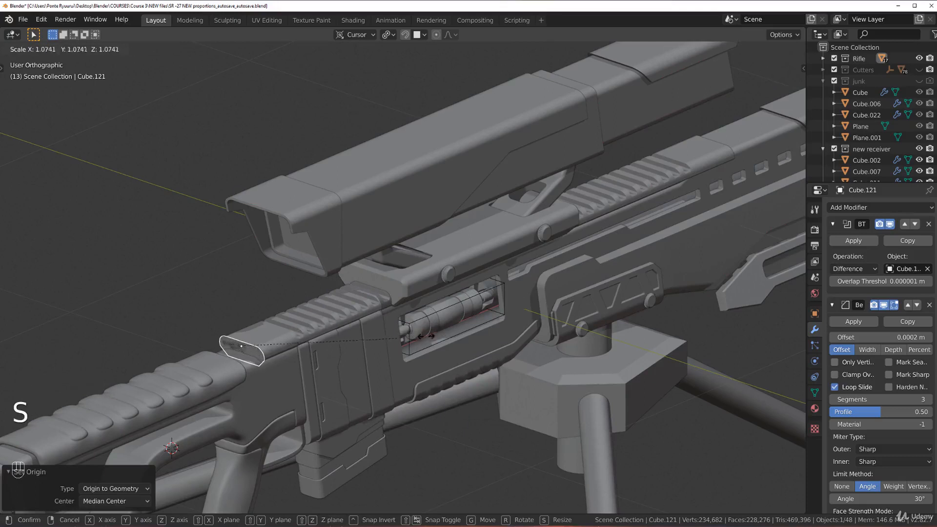
left_click(417, 340)
Extrude the separated end face 2.14 m along the global X axis to form a bar along the rail.
key("Tab")
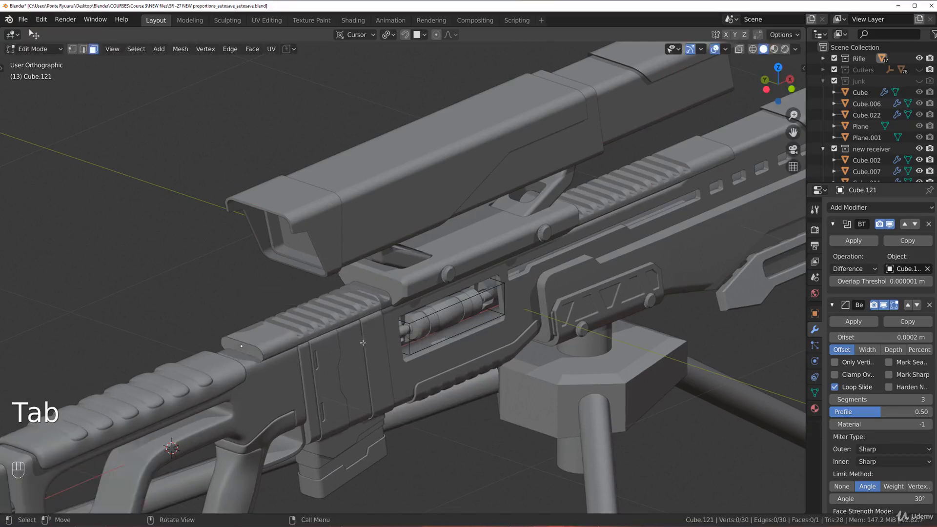
key("a")
key("e")
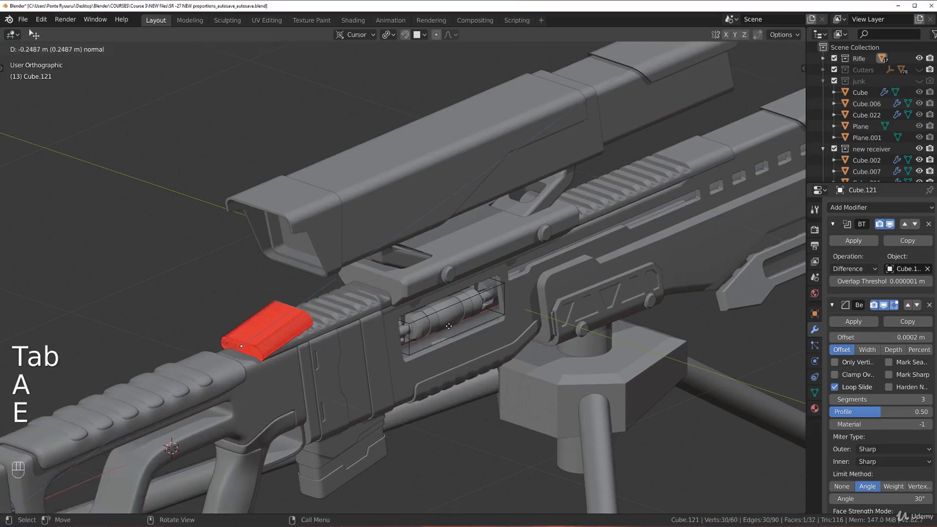
key("x")
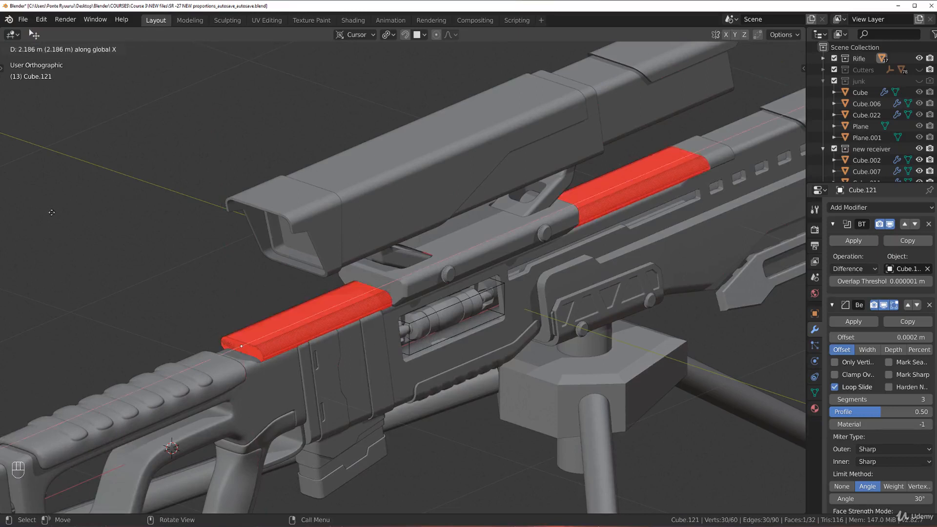
left_click(103, 255)
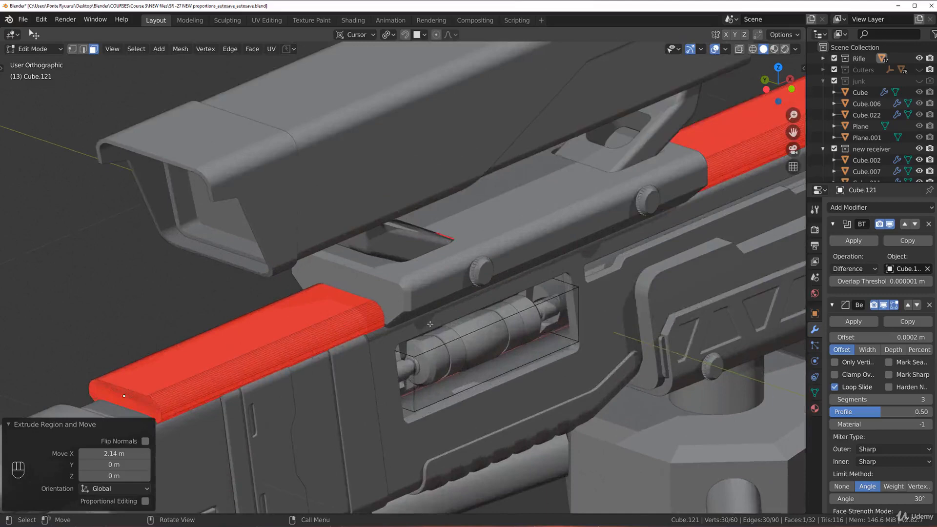
Correct the normals of all the extruded bar's faces so they point outward.
key("a")
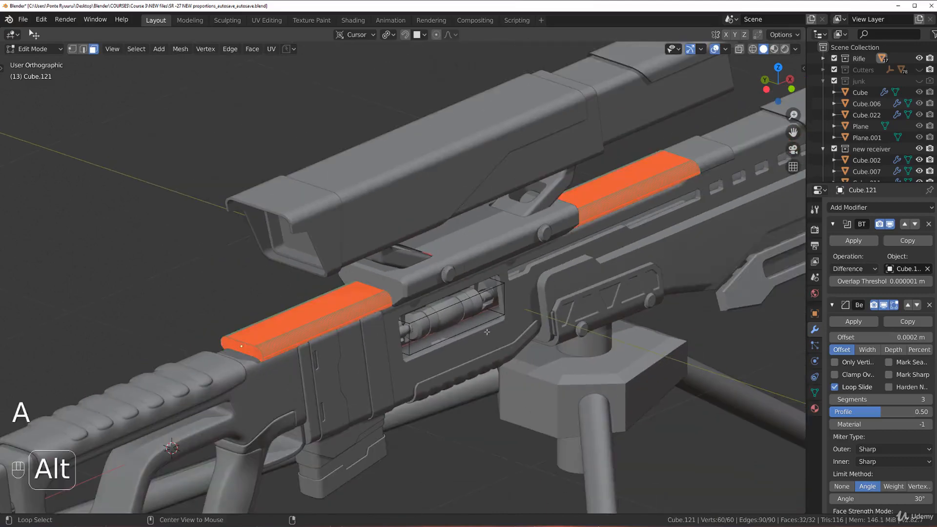
key("alt+n")
left_click(486, 333)
key("Tab")
key("Tab")
key("Tab")
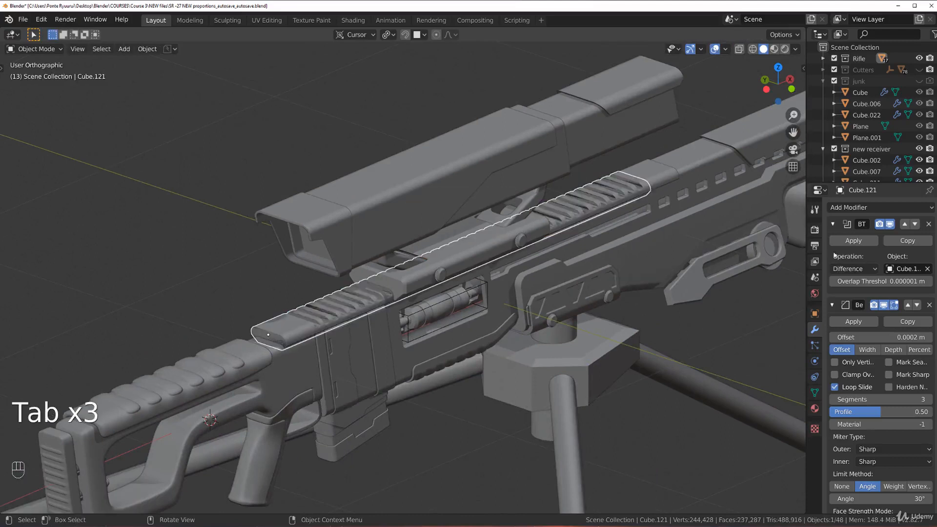
Remove the bar's Bevel modifier, apply its Boolean modifier, and remove the Weighted Normal modifier.
left_click(930, 305)
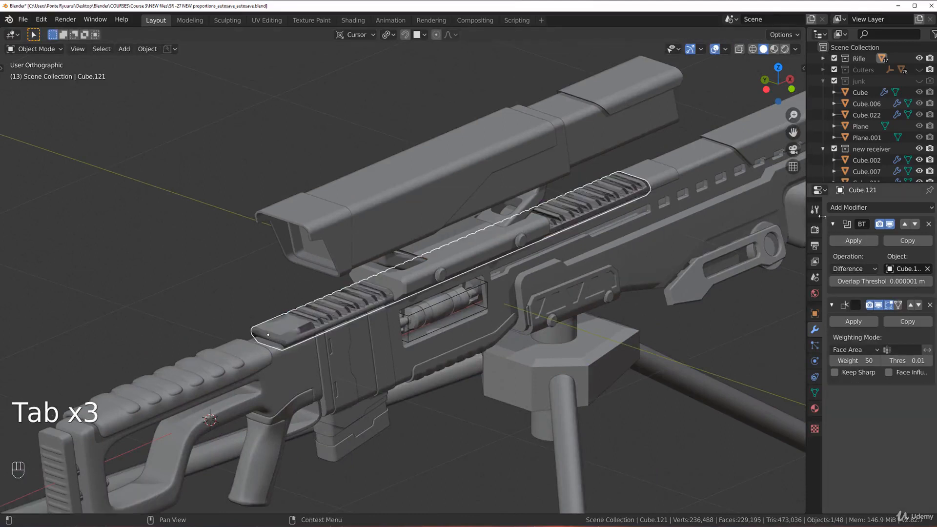
left_click(853, 239)
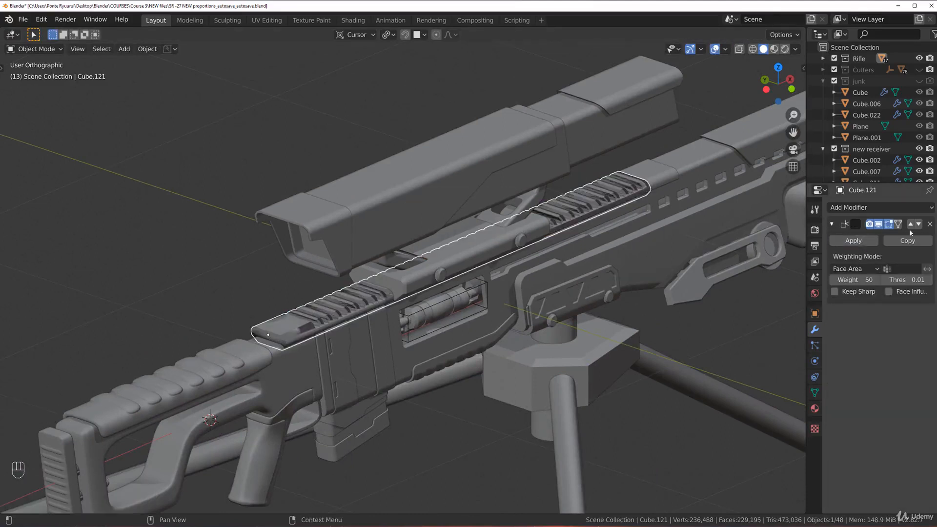
left_click(929, 224)
Isolate the grooved bar in local view to examine its shape apart from the rifle.
scroll(385, 300, "up", 3)
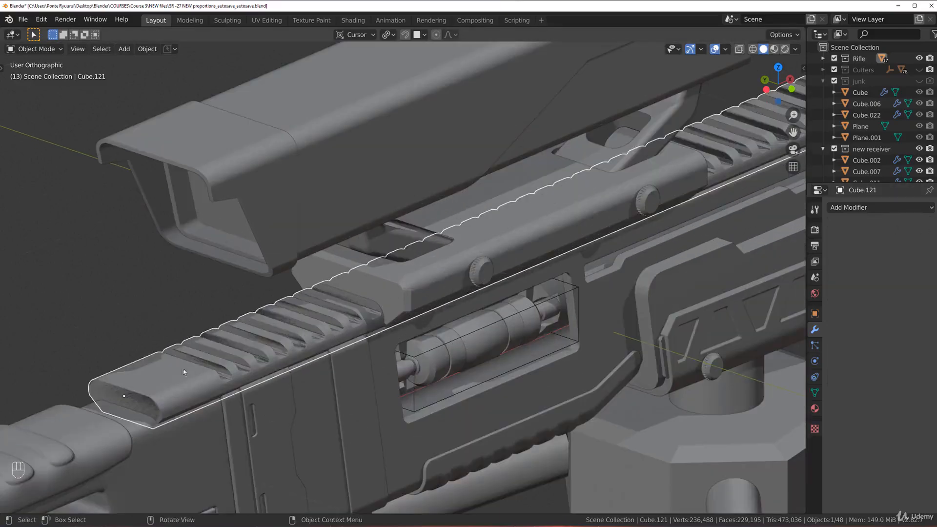
left_click(155, 405)
left_click(155, 405)
scroll(386, 357, "down", 2)
key("g")
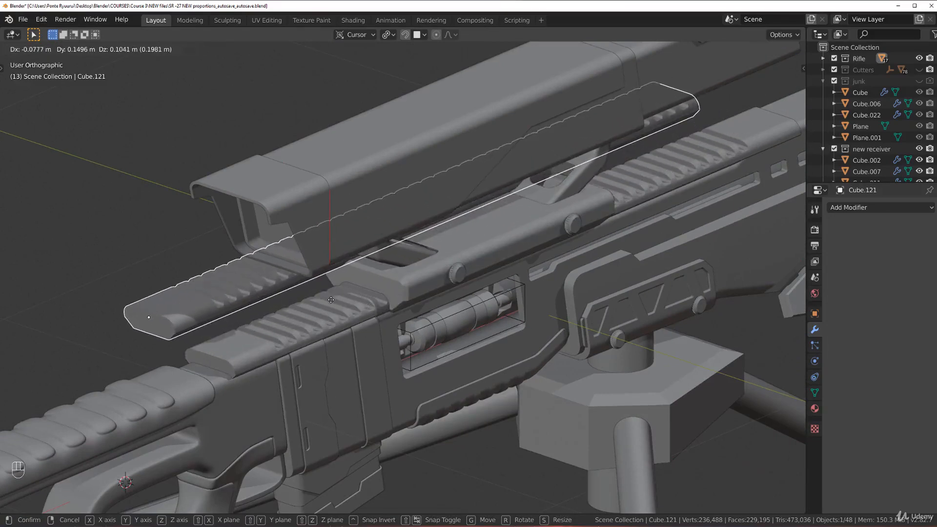
right_click(331, 300)
key("KP_Divide")
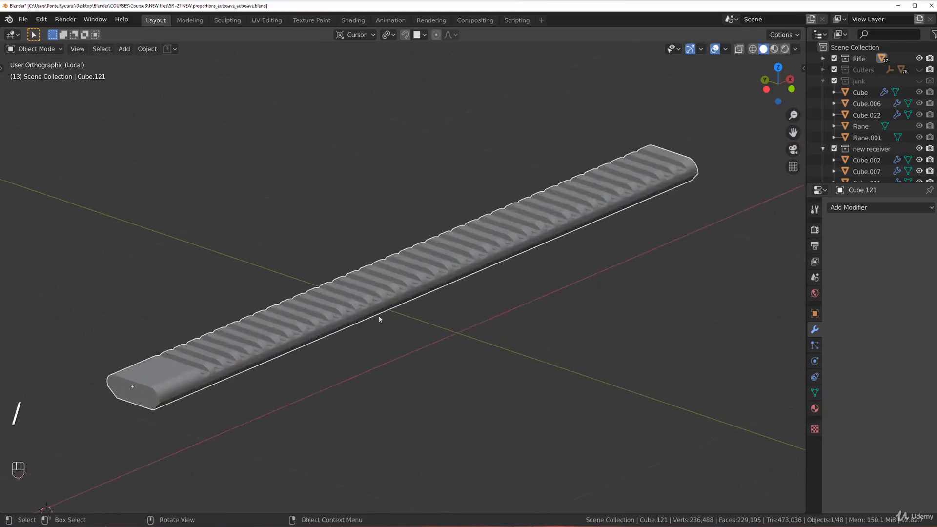
Undo the modifier changes and the normals correction, returning to the freshly extruded bar in Object Mode.
key("ctrl+z")
key("ctrl+z")
key("ctrl+z")
key("ctrl+z")
key("ctrl+z")
key("ctrl+z")
key("ctrl+z")
key("ctrl+z")
key("ctrl+z")
key("ctrl+z")
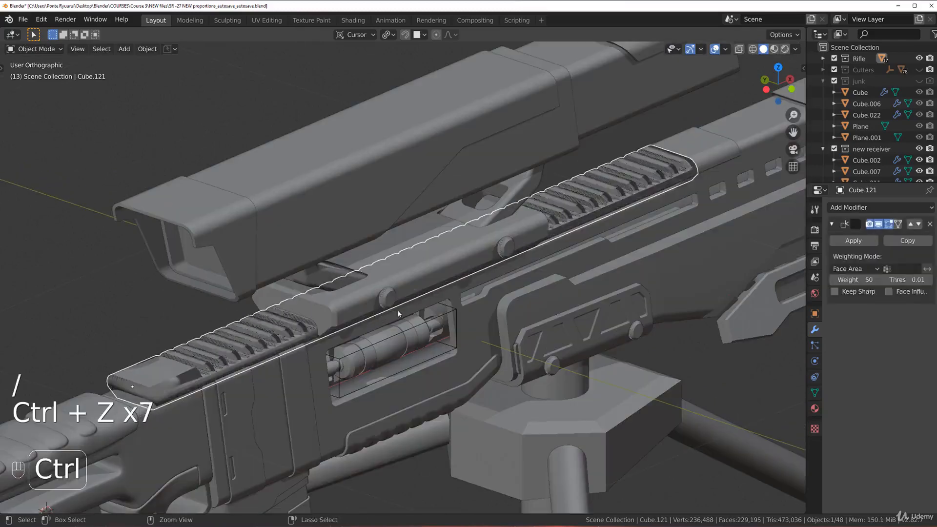
key("ctrl+z")
key("ctrl+z")
key("ctrl+z")
key("Tab")
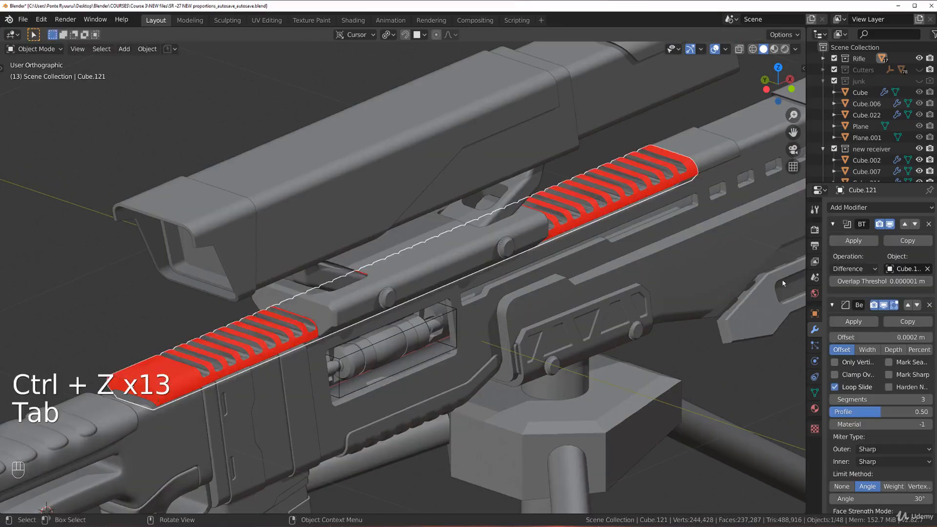
Isolate the extruded bar and remove its Boolean, Bevel and Weighted Normal modifiers.
left_click(928, 224)
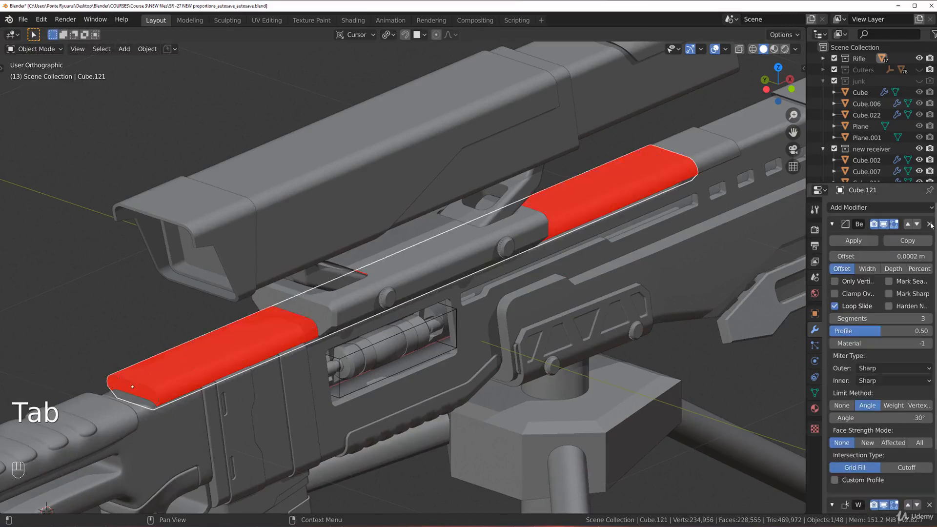
key("slash")
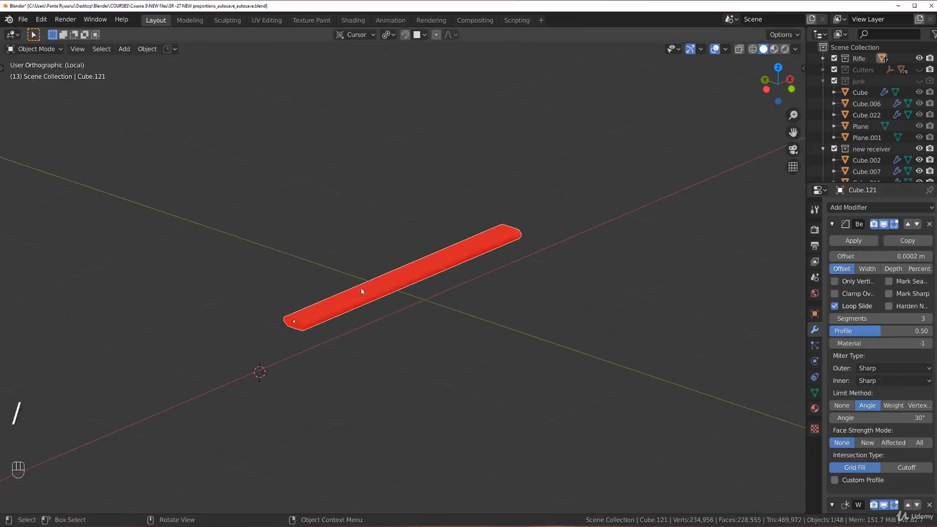
left_click(928, 224)
left_click(928, 224)
scroll(479, 286, "up", 6)
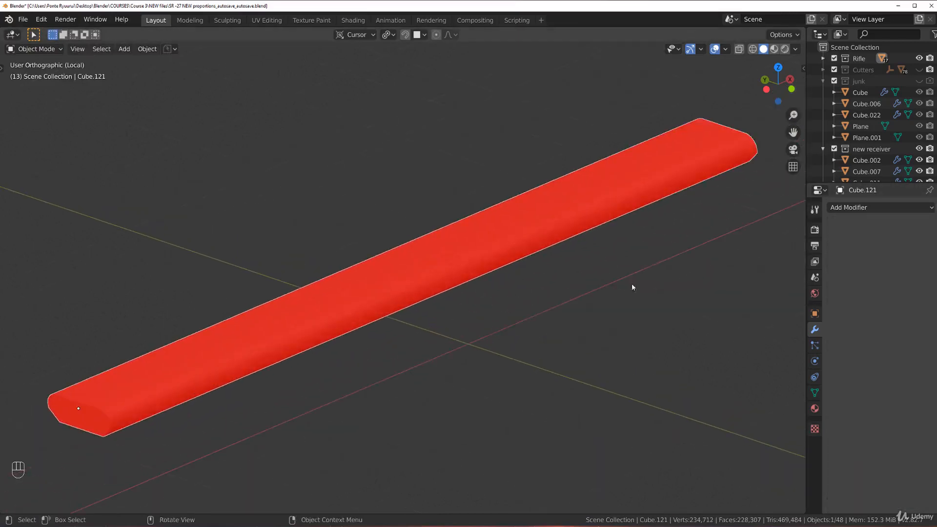
Correct the inverted normals on all of the bar's faces and return to the full rifle view in Object Mode.
key("Tab")
key("a")
right_click(557, 293)
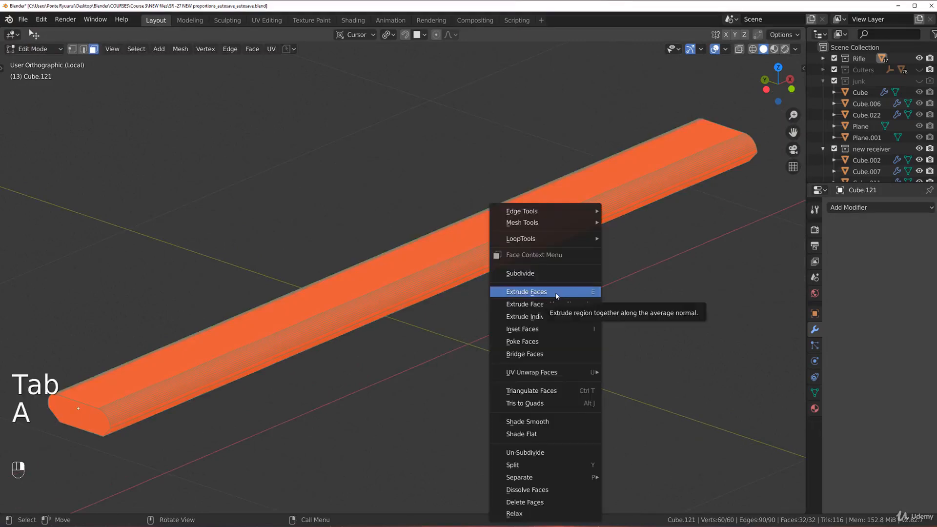
key("alt+n")
left_click(418, 320)
key("Tab")
scroll(391, 221, "up", 3)
scroll(385, 261, "down", 4)
key("slash")
scroll(297, 292, "up", 2)
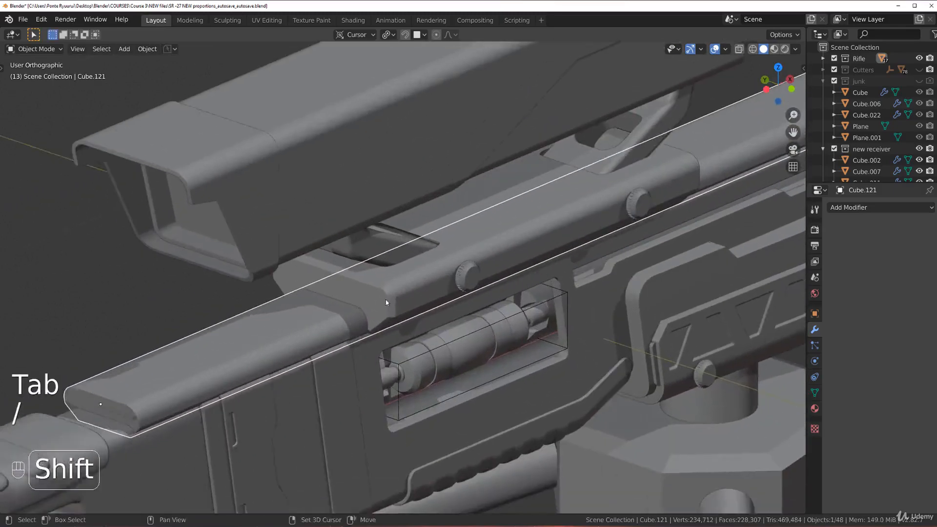
Subtract the extruded bar from the scope mount base with a Boolean Difference.
scroll(397, 303, "up", 3)
left_click(402, 297, "shift")
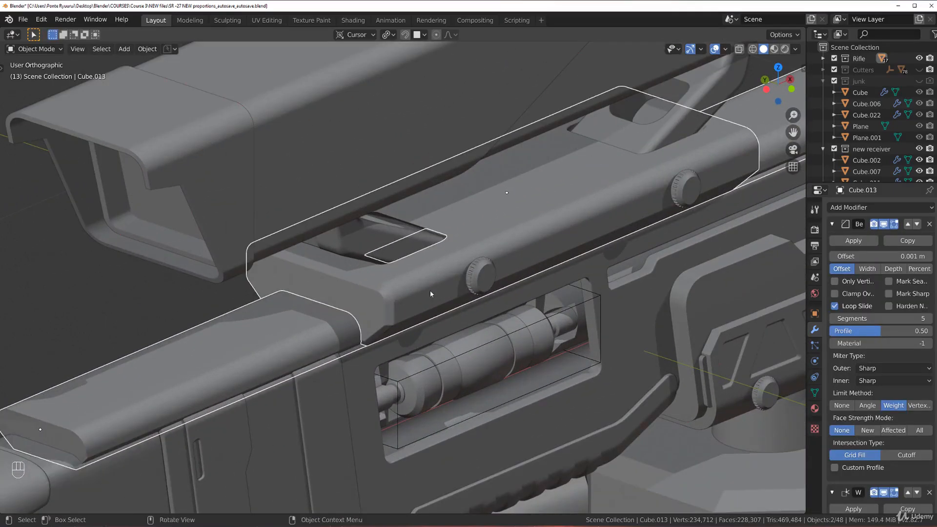
key("ctrl+KP_Subtract")
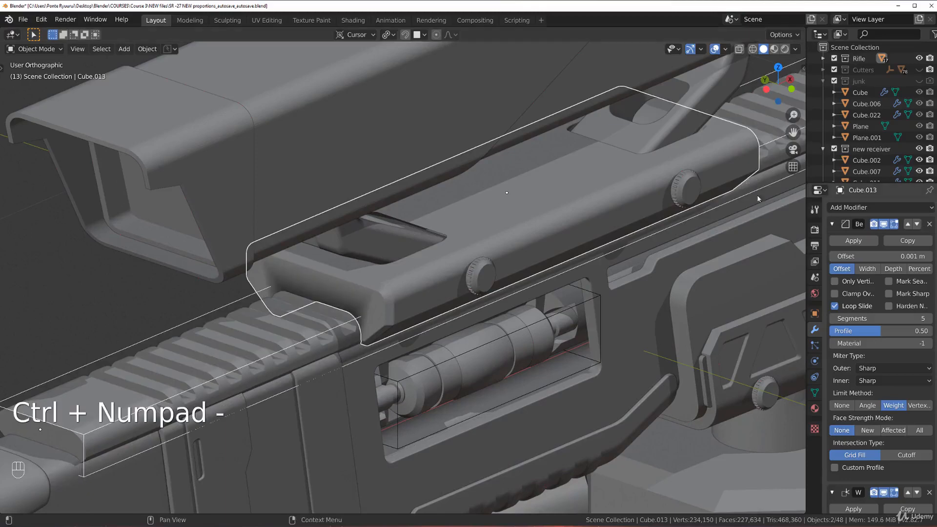
Isolate the scope mount base and examine its end corner, underside cutout and shading.
key("KP_Divide")
key("Tab")
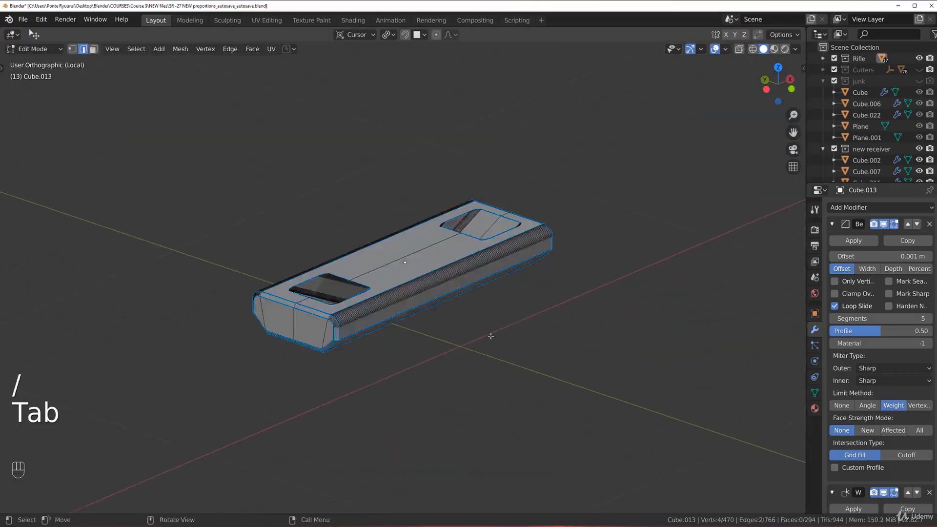
scroll(490, 336, "up", 4)
middle_click_drag(419, 300, 538, 239)
scroll(398, 292, "up", 1)
scroll(383, 255, "up", 2)
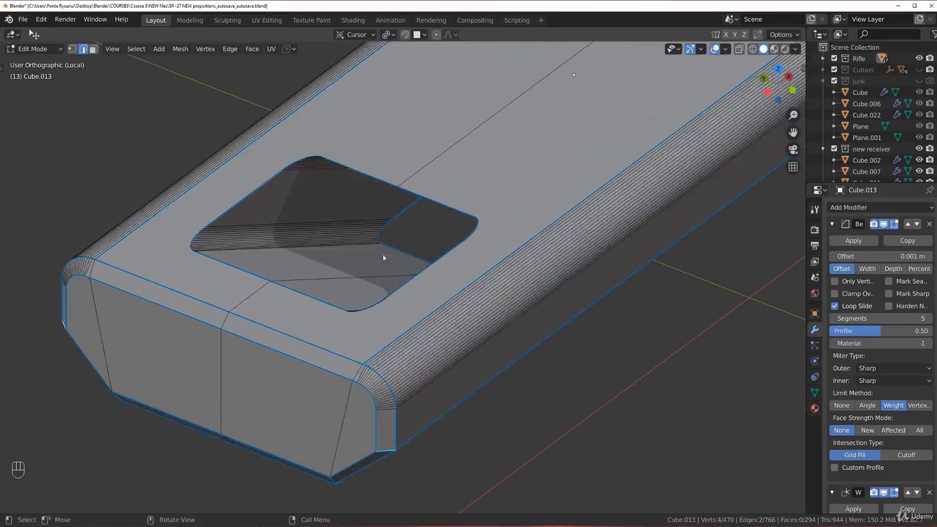
key("Tab")
scroll(408, 290, "up", 2)
key("Tab")
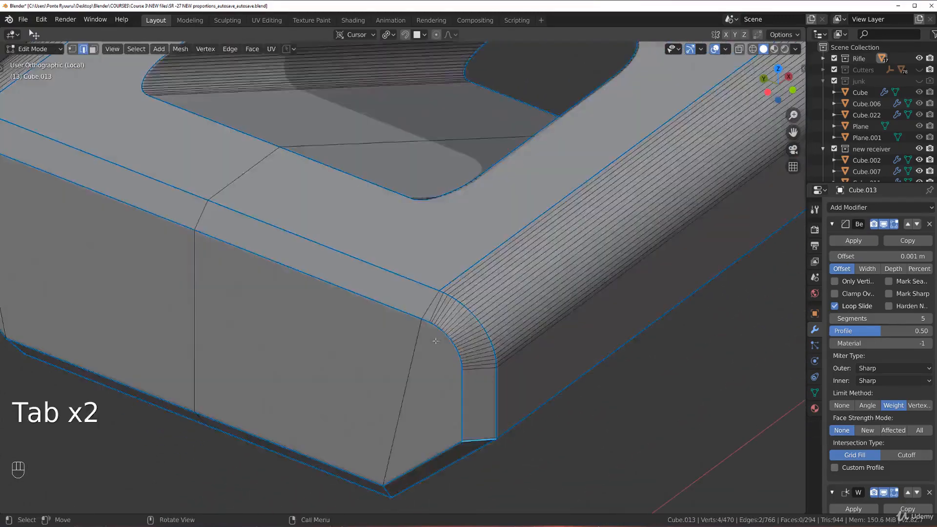
scroll(457, 237, "up", 3)
key("Tab")
scroll(417, 275, "down", 5)
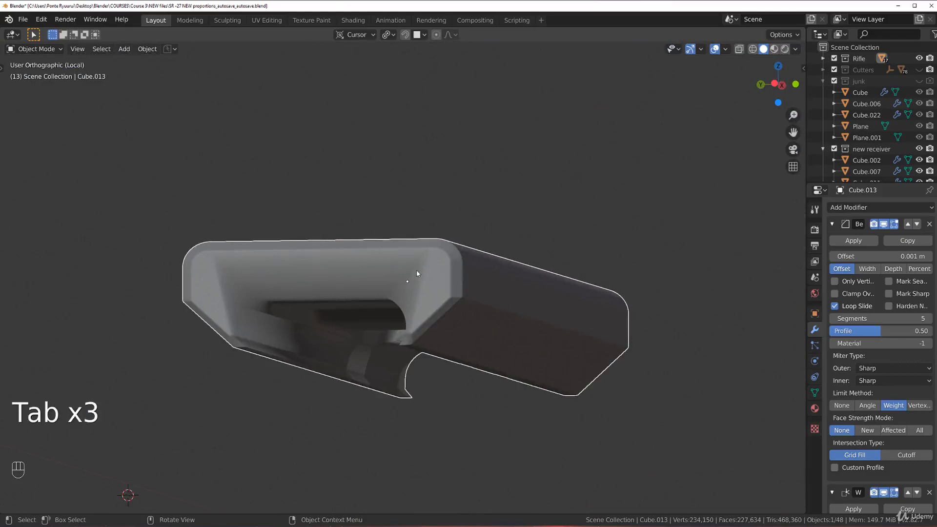
Move the mount base's Boolean modifier above its Bevel and Weighted Normal modifiers.
scroll(905, 440, "down", 5)
scroll(906, 440, "down", 2)
scroll(911, 444, "up", 3)
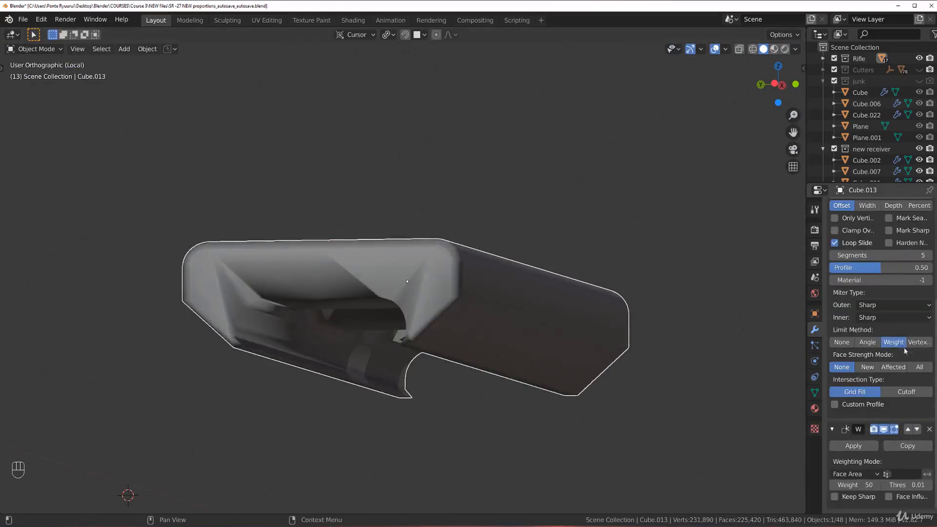
scroll(580, 296, "up", 6)
Apply the mount base's Boolean modifier in Object Mode.
key("Tab")
scroll(645, 362, "up", 3)
scroll(876, 319, "up", 3)
left_click(873, 244)
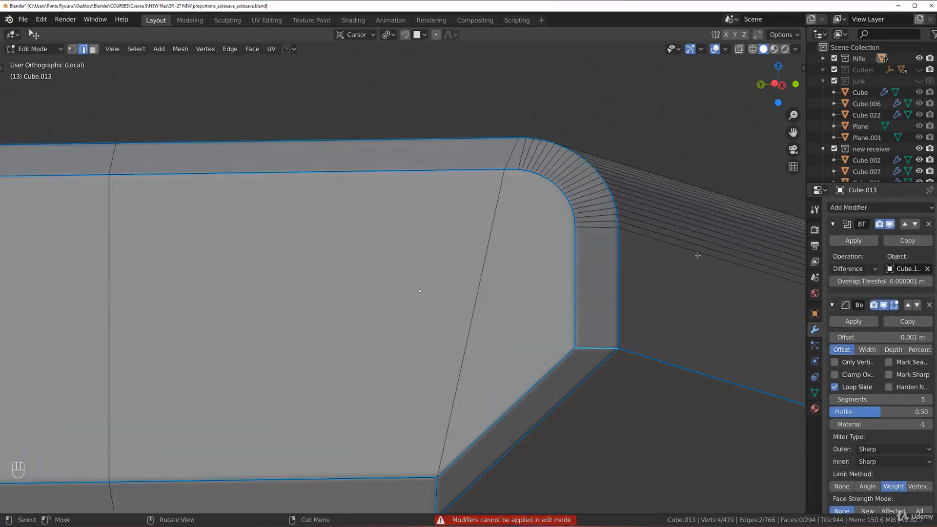
left_click(859, 242)
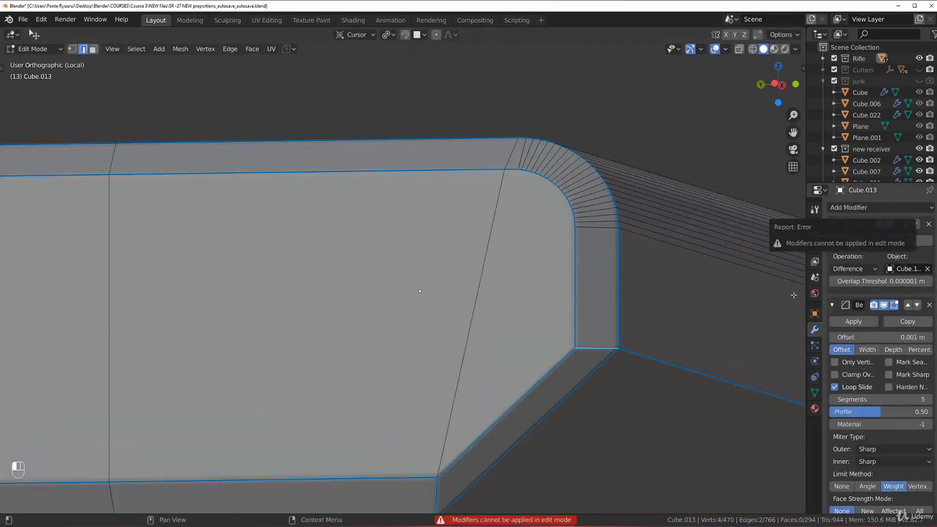
left_click(813, 392)
key("Tab")
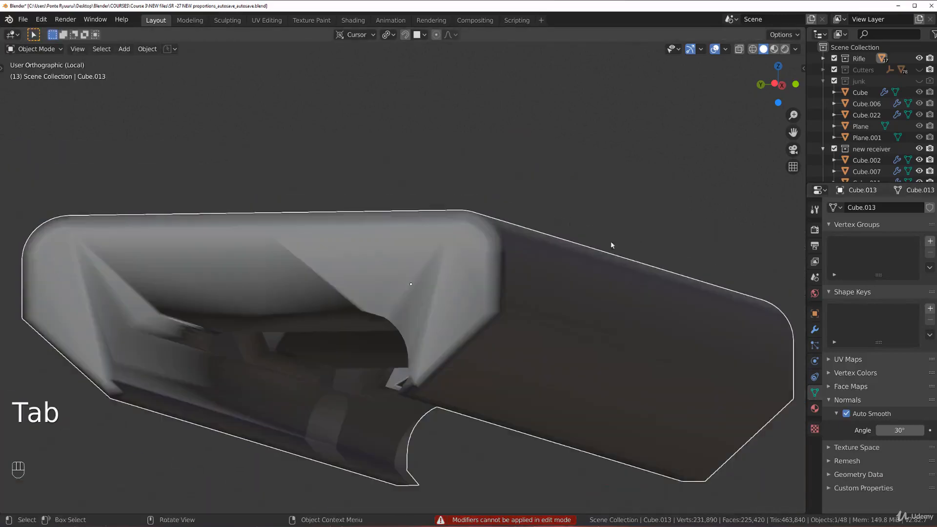
left_click(814, 329)
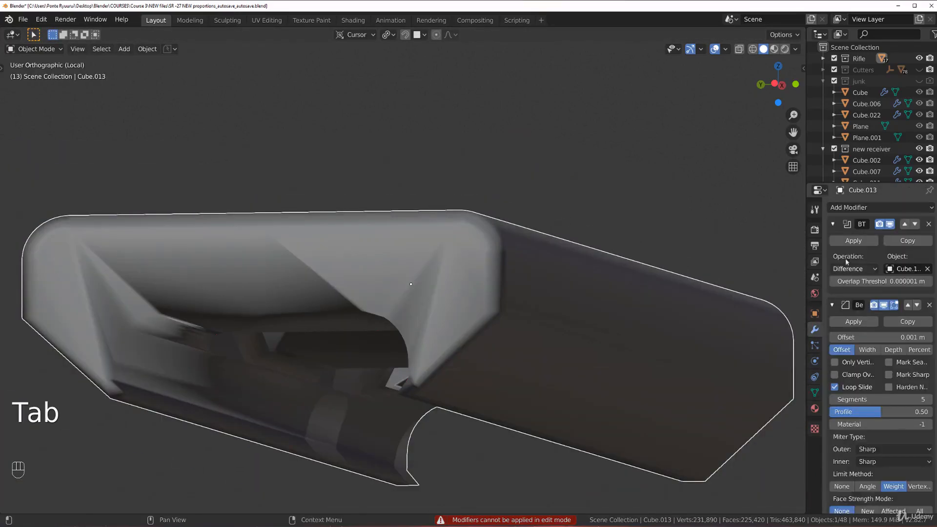
left_click(853, 240)
Set an edge bevel weight of 1 on the arched cutout edge at the mount base's near end.
key("Tab")
middle_click_drag(453, 288, 459, 266)
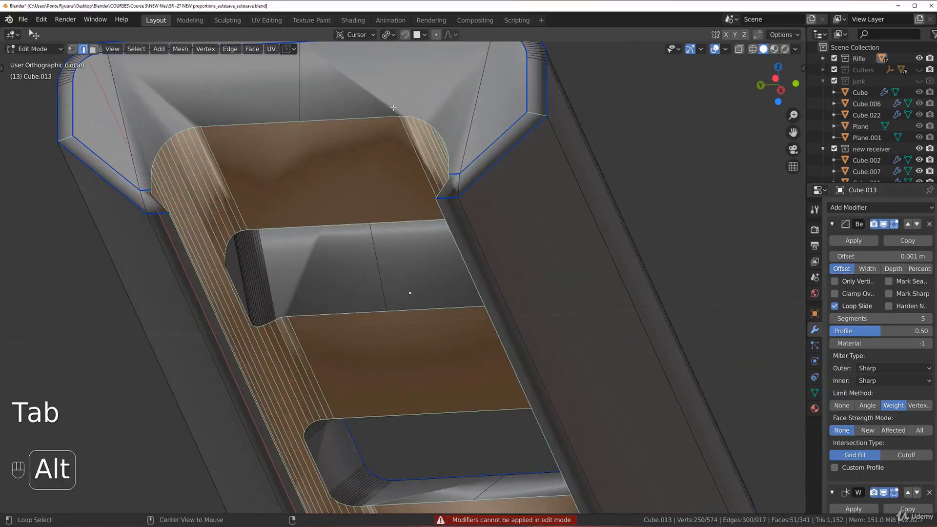
left_click(364, 113, "alt")
left_click(280, 141, "alt+shift")
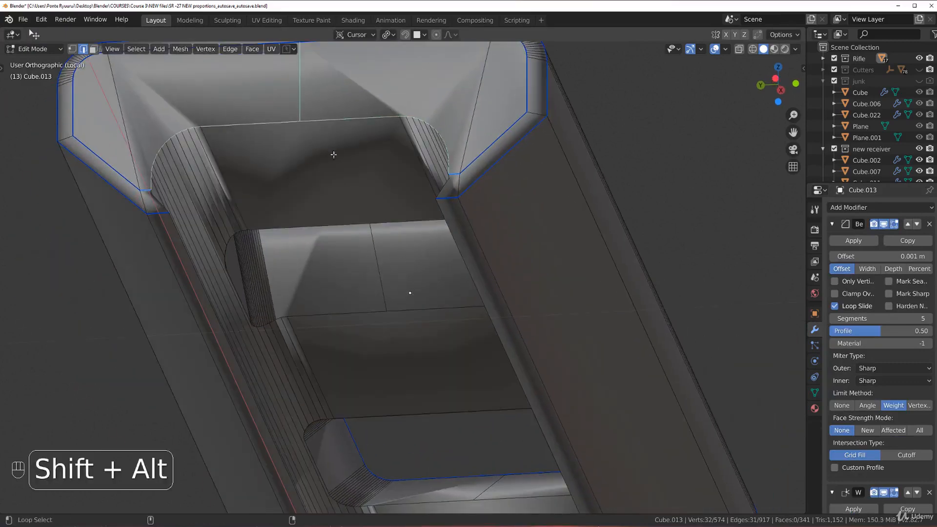
middle_click_drag(385, 180, 464, 250, "shift")
right_click(469, 251)
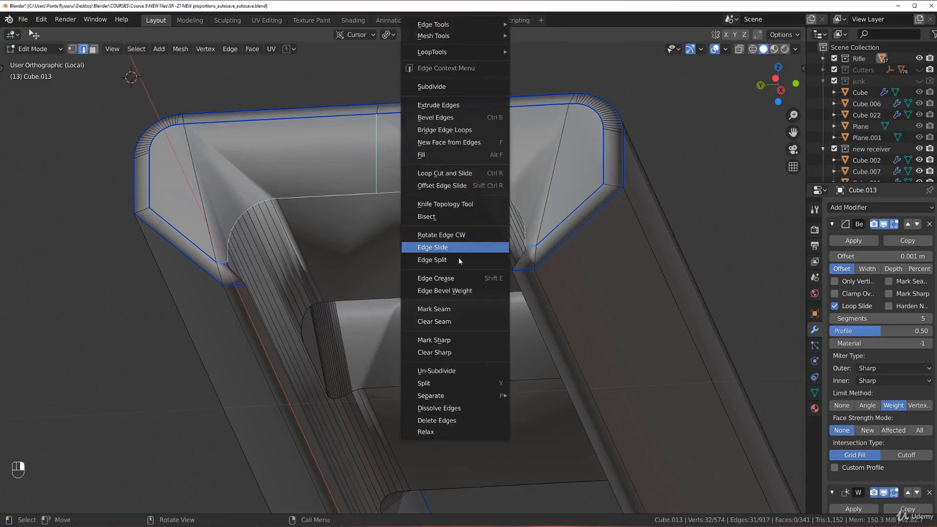
left_click(445, 290)
left_click(127, 315)
Add edge bevel weight to the short slanted edges at the near cutout's lower corners.
scroll(127, 315, "up", 2)
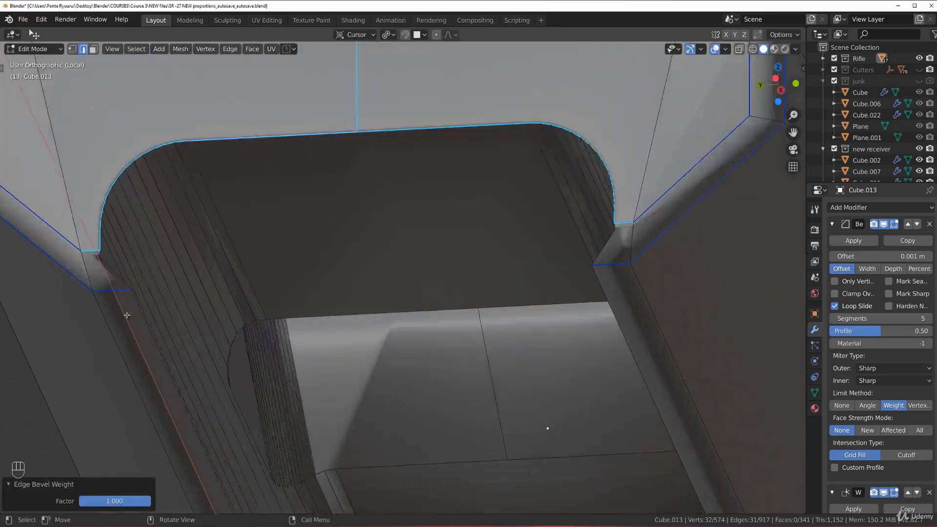
scroll(127, 315, "up", 2)
middle_click_drag(651, 286, 920, 295, "shift")
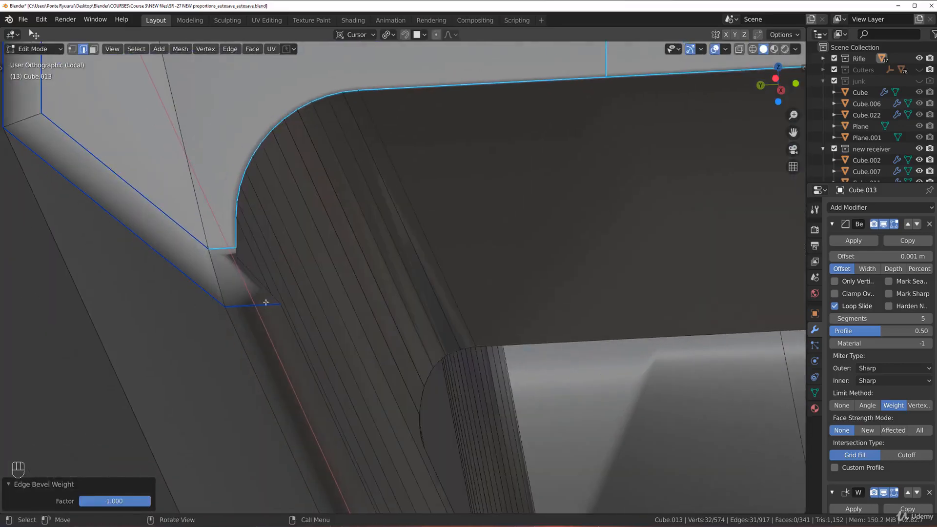
left_click(269, 272)
middle_click_drag(254, 275, 235, 267)
left_click(233, 261, "shift")
middle_click_drag(312, 275, 507, 293)
middle_click_drag(537, 322, 411, 297, "shift")
scroll(414, 307, "up", 2)
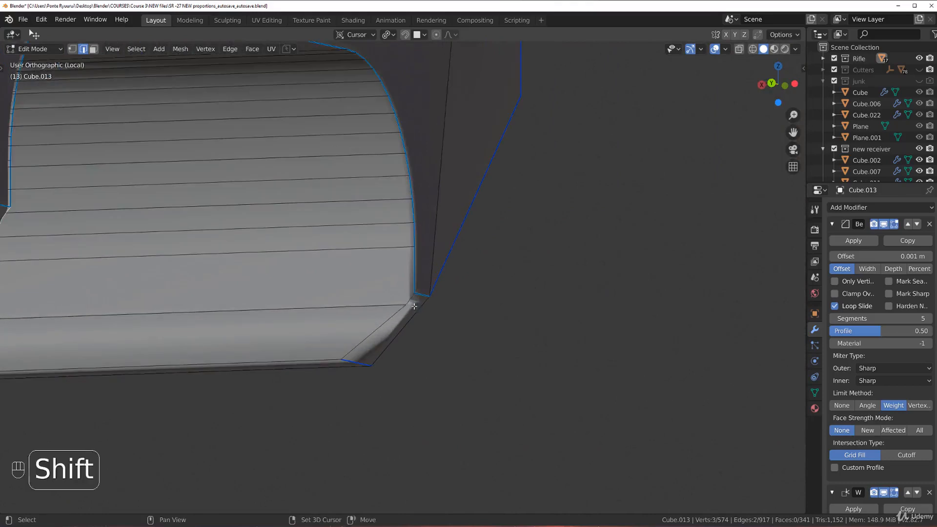
right_click(426, 306)
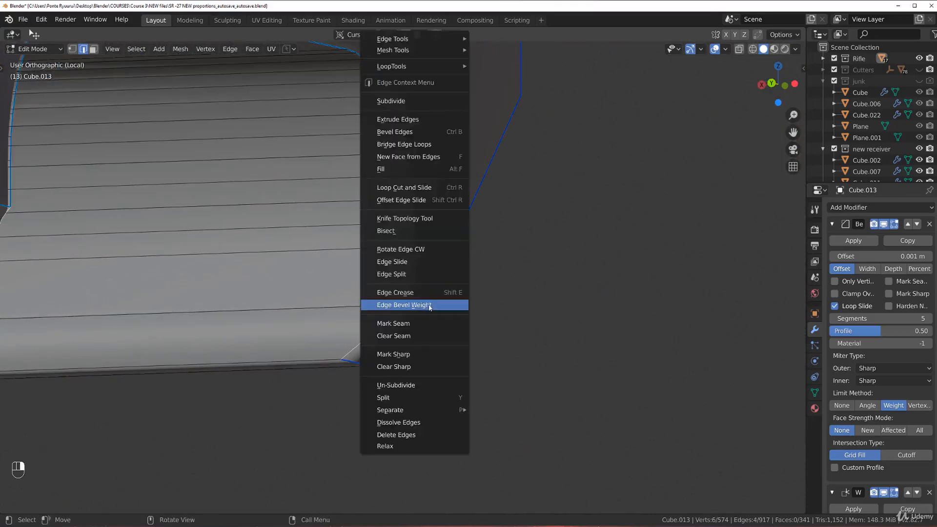
left_click(430, 305)
left_click(128, 384)
Merge the doubled vertices at the near cutout's lower corners with Smart Vert set to Merge Last.
key("Tab")
key("1")
middle_click_drag(424, 311, 252, 280)
left_click(183, 321)
left_click(180, 315, "shift")
key("1")
scroll(490, 339, "down", 4)
middle_click_drag(387, 343, 411, 285, "shift")
scroll(412, 285, "up", 3)
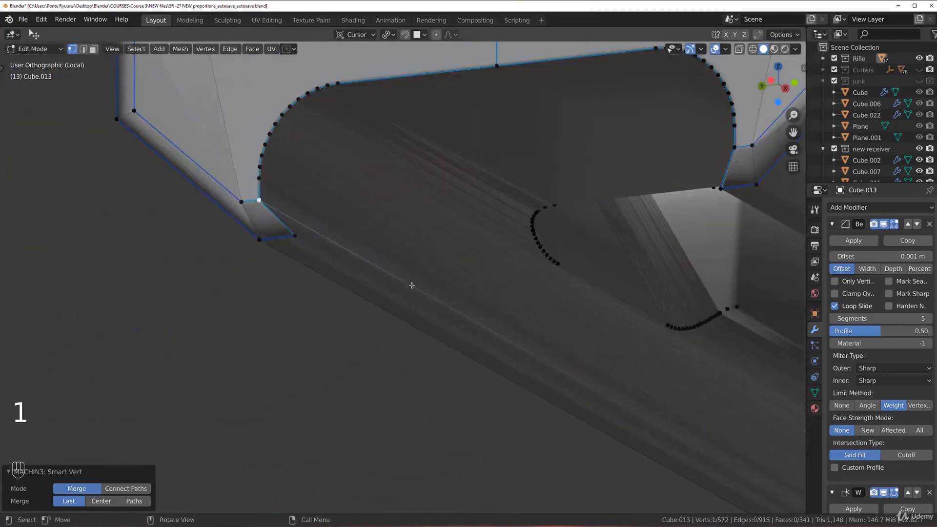
key("Tab")
middle_click_drag(498, 309, 679, 400, "shift")
key("Tab")
scroll(518, 319, "down", 3)
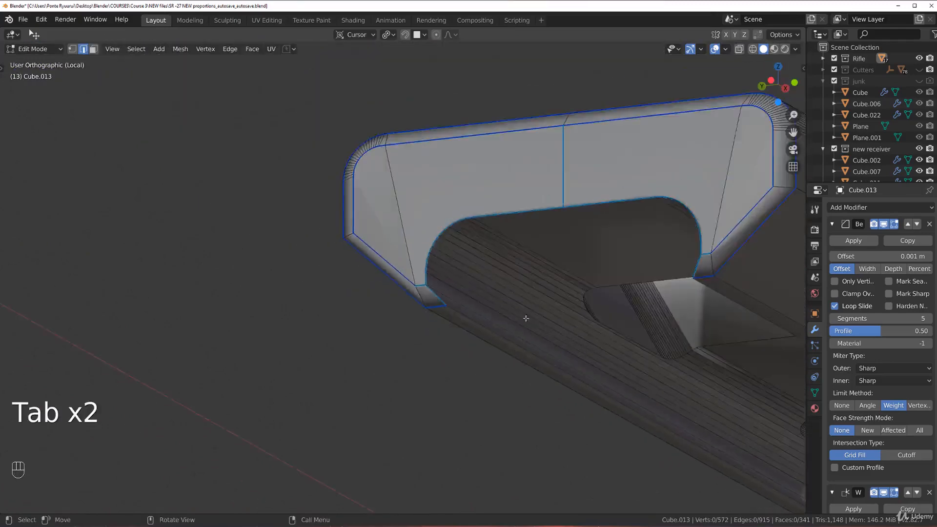
Dissolve the two diagonal edges on either side of the mount base's near end face.
middle_click_drag(518, 319, 540, 321)
scroll(482, 222, "down", 3)
middle_click_drag(557, 254, 433, 274, "shift")
left_click(537, 253, "shift")
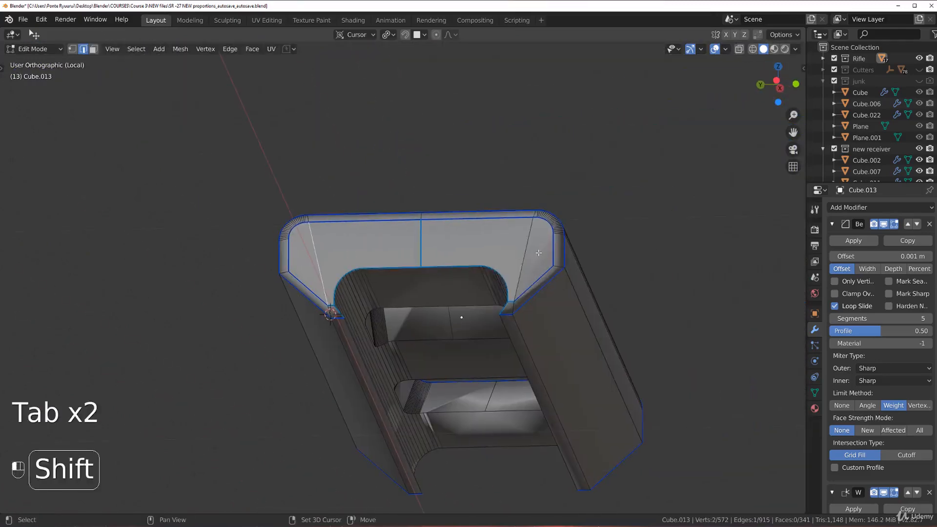
key("x")
left_click(539, 254)
Set an edge bevel weight of 1 on the two short outer edges at the near end's lower corners.
scroll(380, 273, "up", 3)
middle_click_drag(320, 290, 289, 292)
scroll(290, 293, "down", 1)
left_click(303, 315)
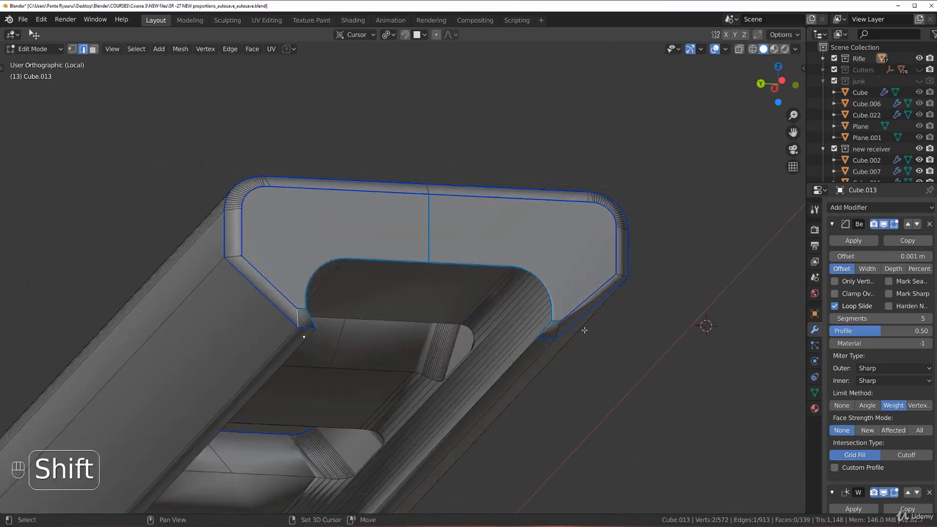
left_click(557, 327, "shift")
right_click(557, 326)
left_click(560, 322)
left_click(711, 431)
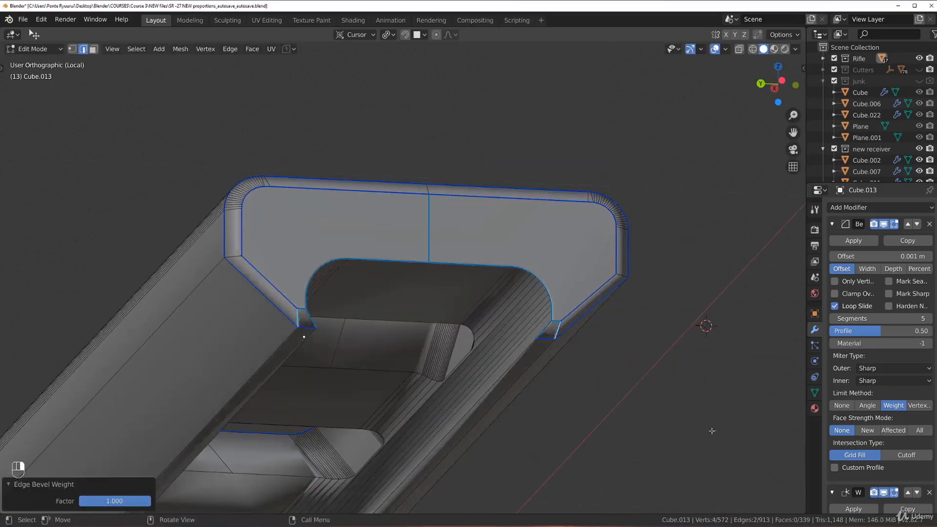
Check the near end's bevels and follow the long lower inner edge to the mount base's opposite end.
scroll(534, 335, "up", 3)
key("Tab")
scroll(343, 351, "down", 3)
key("Tab")
middle_click_drag(316, 289, 126, 281)
key("Tab")
middle_click_drag(180, 345, 514, 305, "shift")
right_click(575, 301)
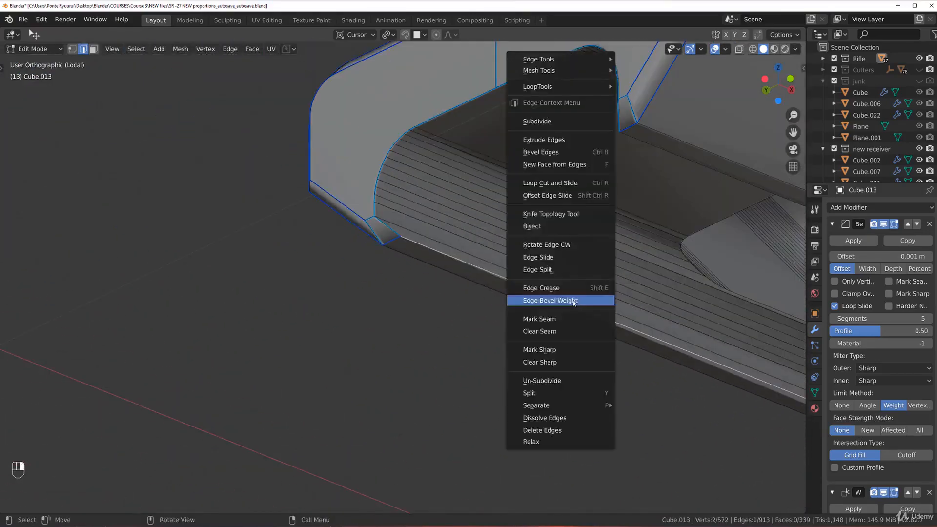
middle_click_drag(639, 311, 261, 303, "shift")
middle_click_drag(424, 309, 456, 327)
middle_click_drag(456, 327, 97, 185, "shift")
scroll(688, 367, "up", 1)
middle_click_drag(625, 421, 197, 211, "shift")
scroll(167, 265, "up", 5)
middle_click_drag(167, 264, 700, 289, "shift")
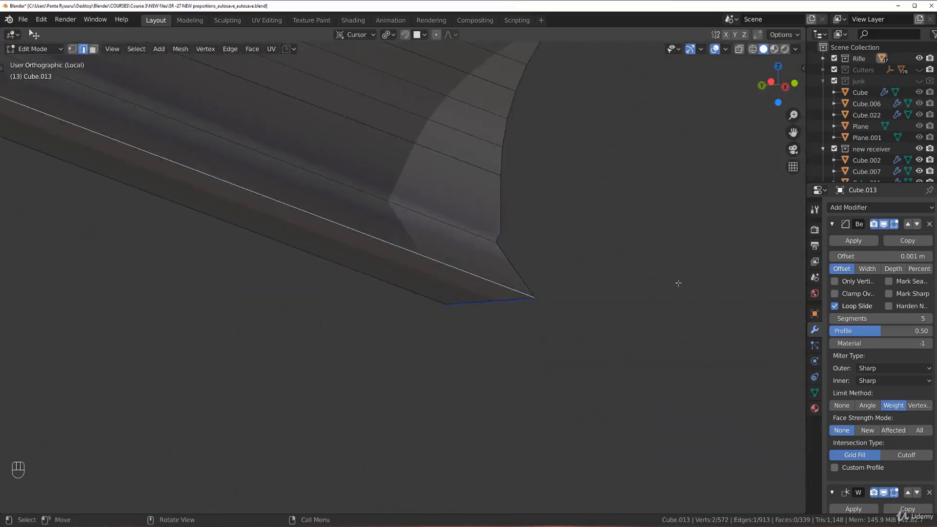
Merge the doubled vertices at one lower cutout corner of the opposite end, using Merge Last.
middle_click_drag(524, 264, 208, 247)
key("KP_5")
middle_click_drag(529, 244, 330, 317, "shift")
scroll(165, 328, "up", 4)
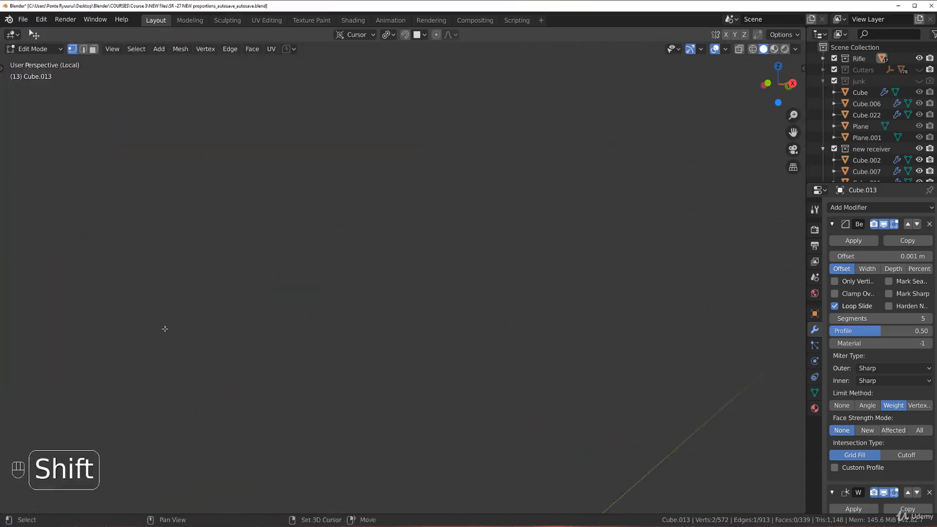
scroll(188, 316, "down", 2)
middle_click_drag(188, 316, 389, 278, "shift")
scroll(484, 263, "up", 3)
middle_click_drag(484, 263, 385, 320, "shift")
left_click(499, 247, "shift")
key("1")
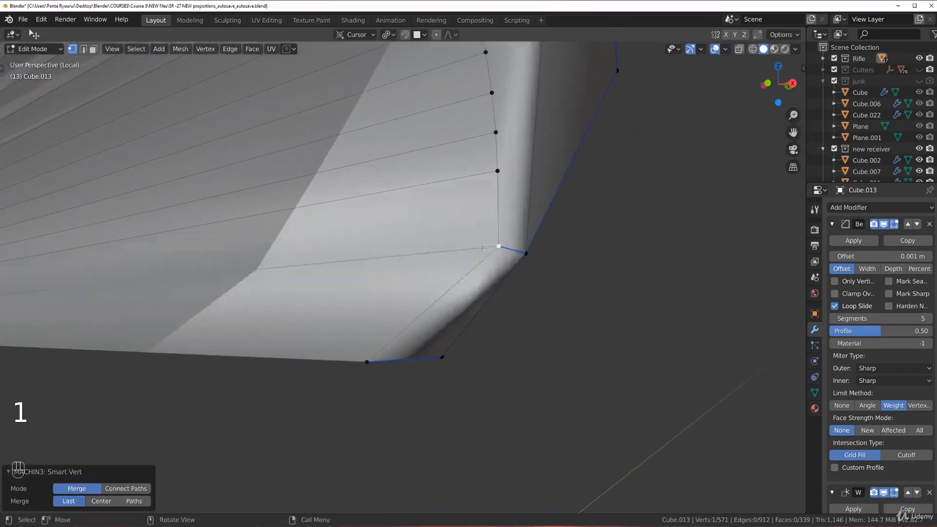
Merge the doubled vertices at the opposite end's other lower cutout corner, using Merge Last.
scroll(499, 248, "down", 7)
scroll(286, 275, "up", 5)
middle_click_drag(205, 256, 358, 305, "shift")
middle_click_drag(357, 305, 248, 302)
middle_click_drag(248, 302, 249, 298, "shift")
scroll(250, 298, "up", 4)
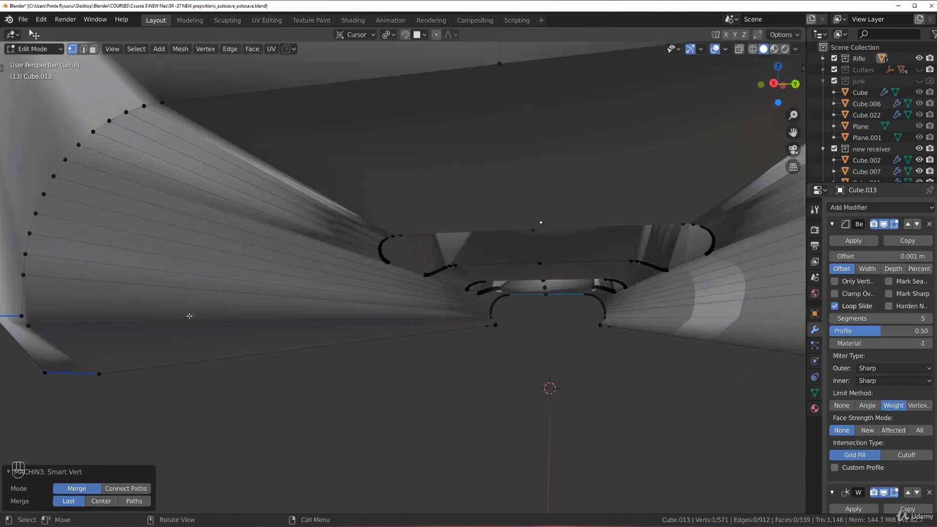
left_click(27, 325)
left_click(22, 317, "shift")
scroll(27, 322, "down", 4)
key("1")
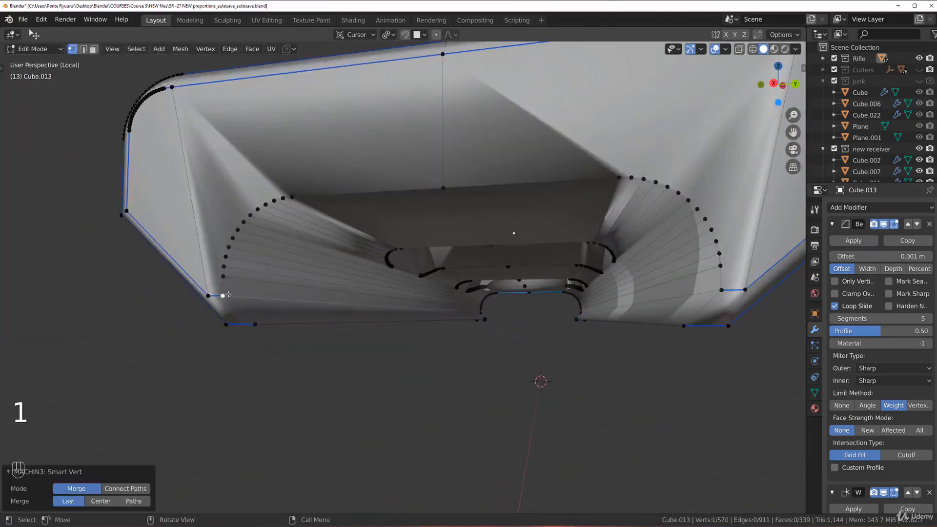
Set an edge bevel weight of 1 on the cutout's long lower edges and the slanted corner edges joining them.
key("Tab")
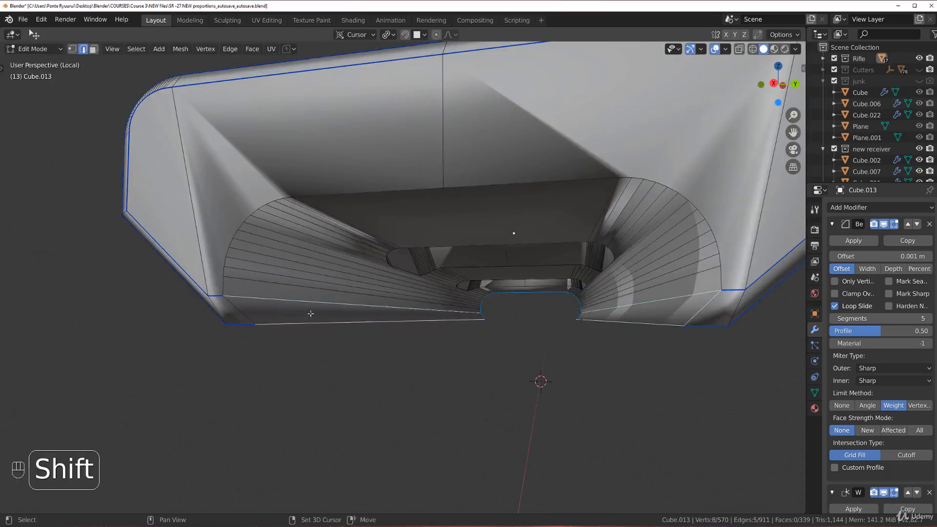
right_click(342, 307)
left_click(344, 306)
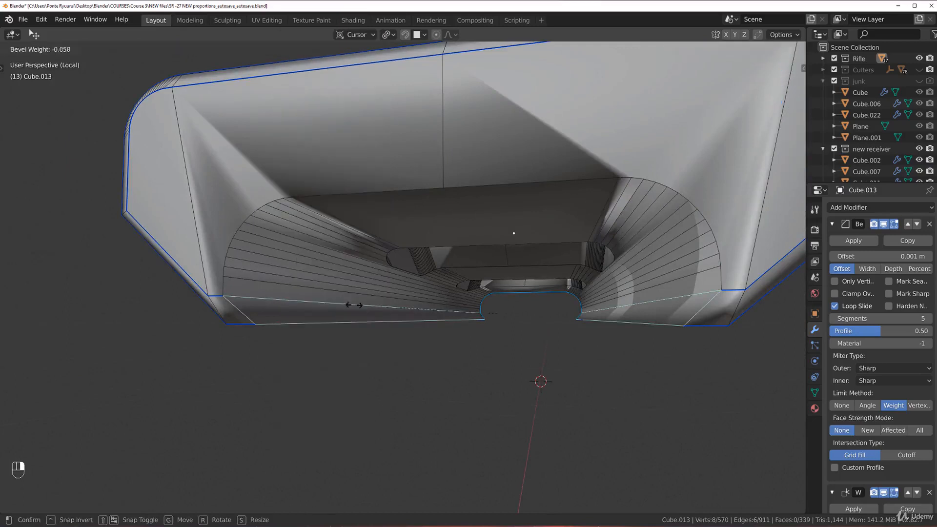
left_click(464, 343)
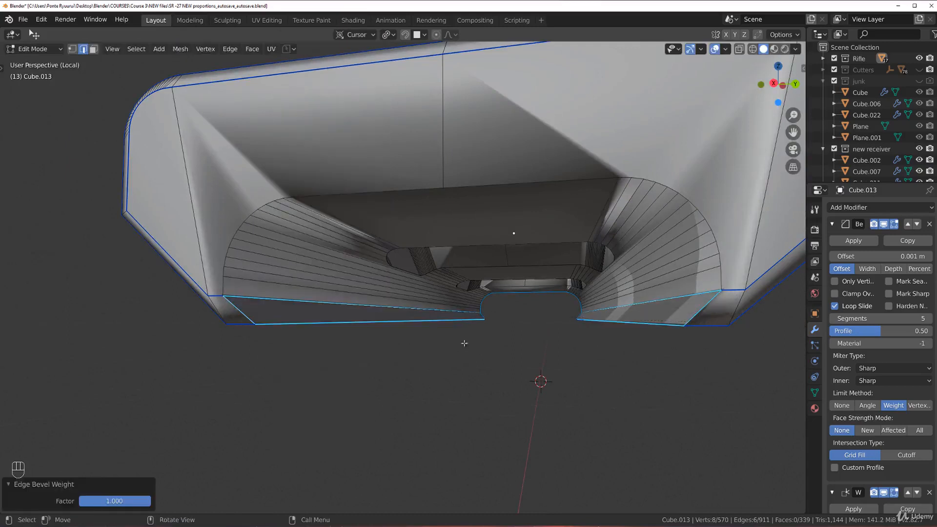
Dissolve the two diagonal edges on the mount base's opposite end face.
left_click(200, 218)
key("x")
left_click(755, 184)
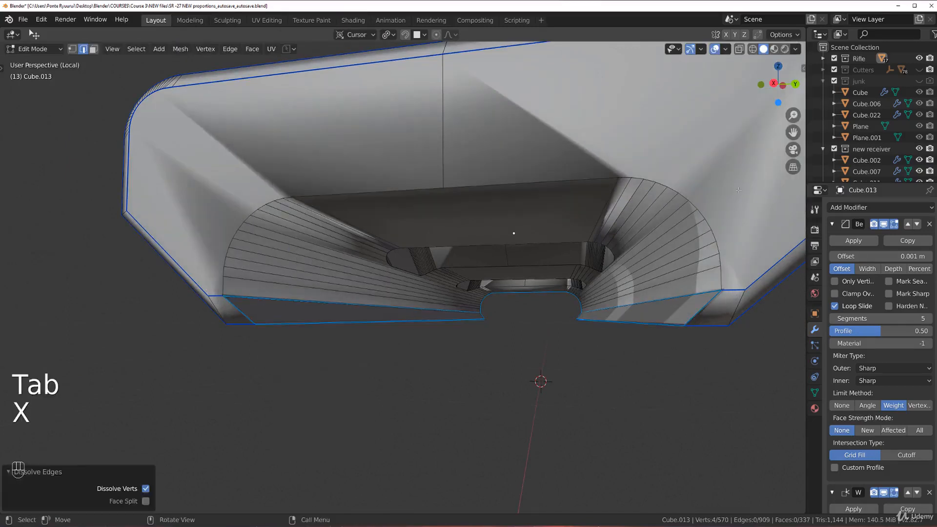
Set an edge bevel weight of 1 on the end face's rounded cutout outline and the two short slanted edges beside its lower corners.
left_click(372, 190)
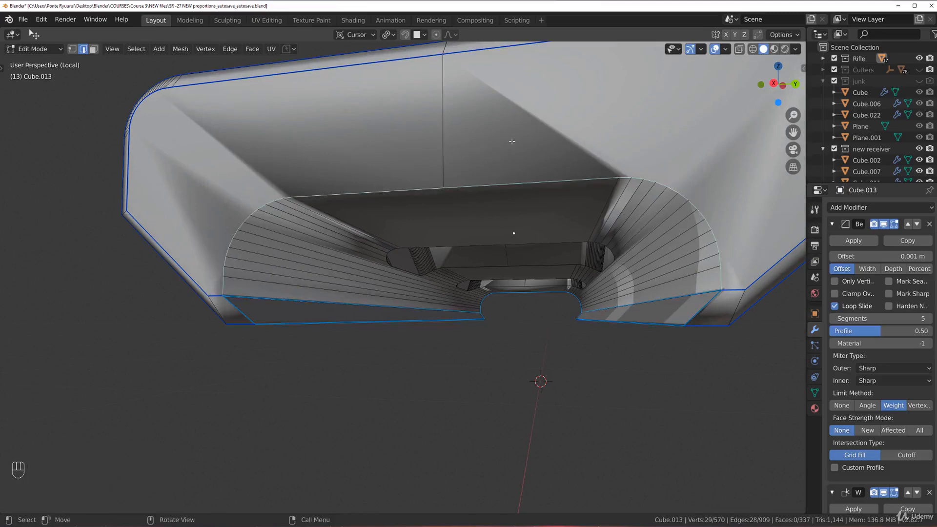
key("ctrl+e")
left_click(503, 288)
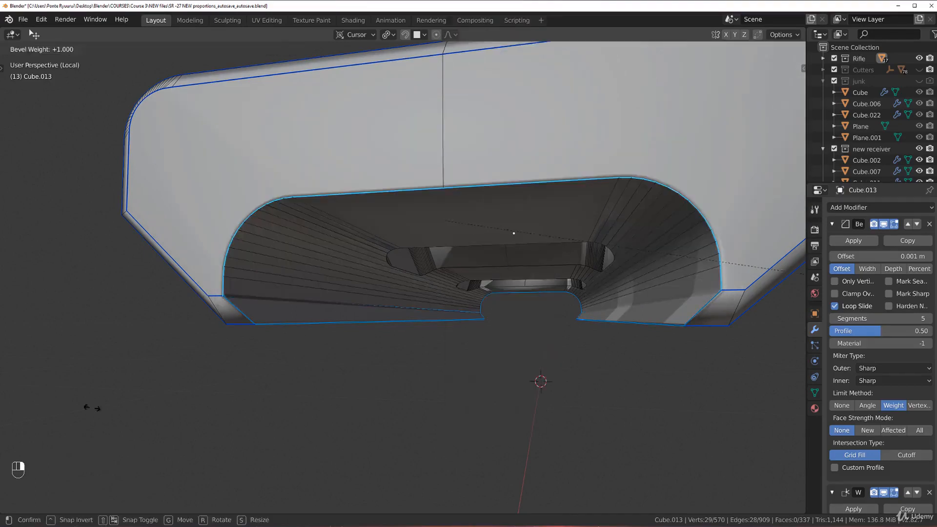
left_click(92, 408)
left_click(210, 309)
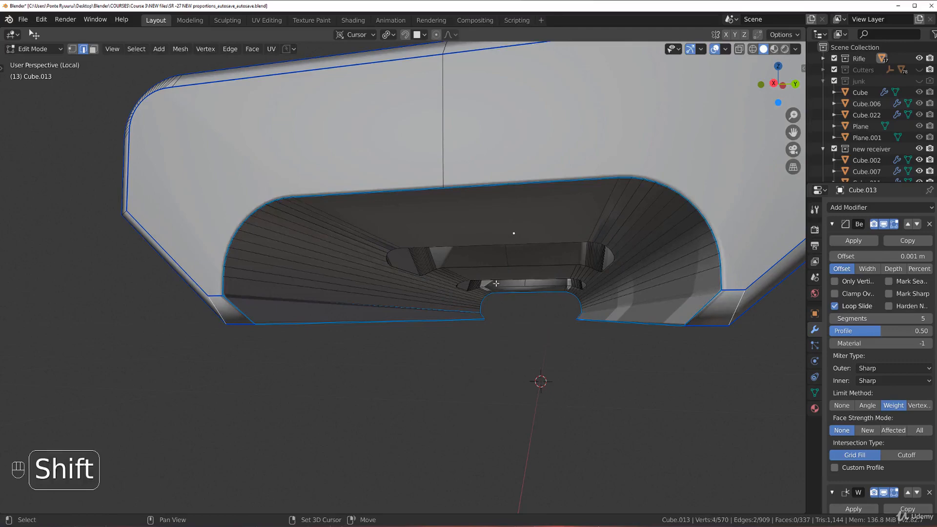
key("ctrl+e")
left_click(398, 293)
left_click(216, 385)
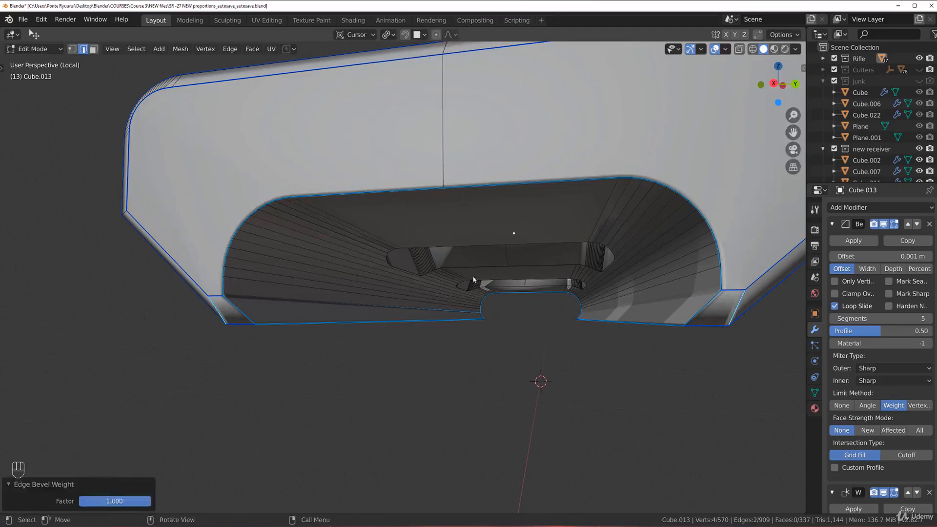
Set an edge bevel weight of 1 on the two long outer edges of the mount base's underside lips.
key("Tab")
scroll(293, 259, "down", 4)
middle_click_drag(384, 255, 413, 260)
key("Tab")
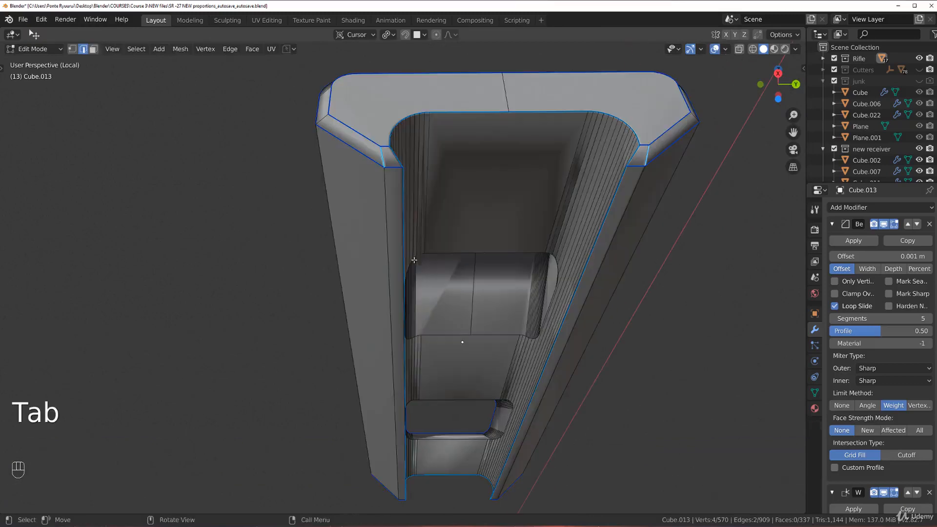
right_click(494, 202)
left_click(488, 291)
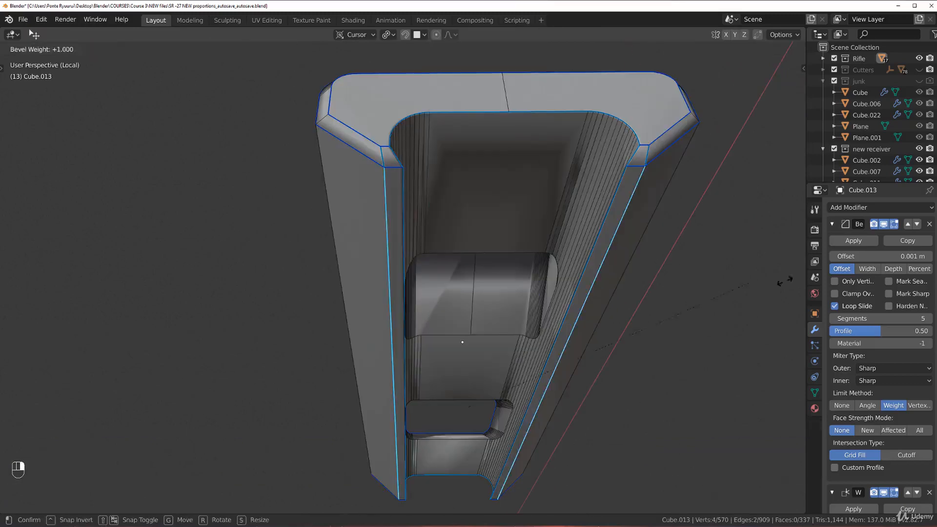
left_click(418, 381)
Examine the bevel shading around the mount base's end face and lower cutout corner, comparing object and edit mode.
scroll(429, 307, "up", 4)
key("Tab")
scroll(384, 225, "down", 4)
middle_click_drag(463, 300, 502, 419, "shift")
scroll(435, 327, "up", 5)
scroll(429, 327, "up", 1)
middle_click_drag(373, 312, 273, 296, "shift")
key("Tab")
scroll(390, 331, "down", 3)
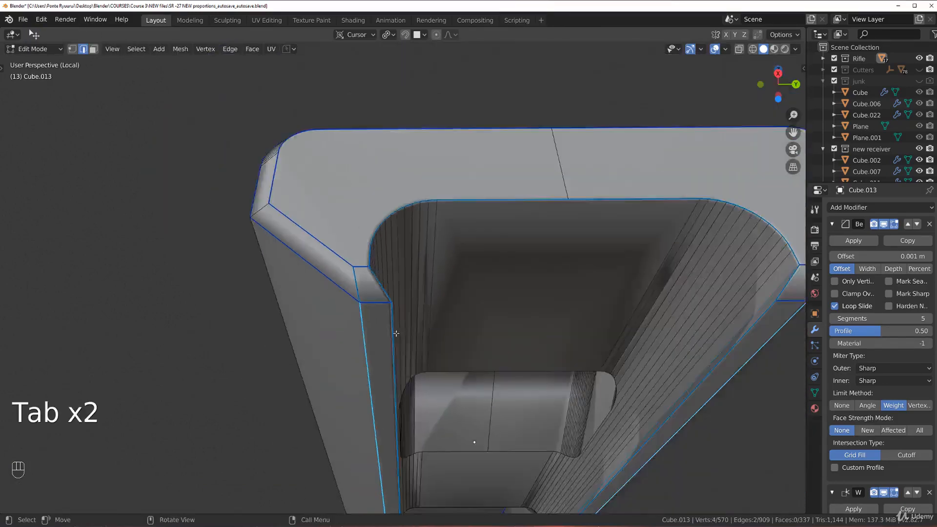
Set an edge bevel weight on the full-length edges running along both outer sides of the mount base.
scroll(396, 333, "down", 2)
middle_click_drag(435, 312, 372, 289)
left_click(452, 360)
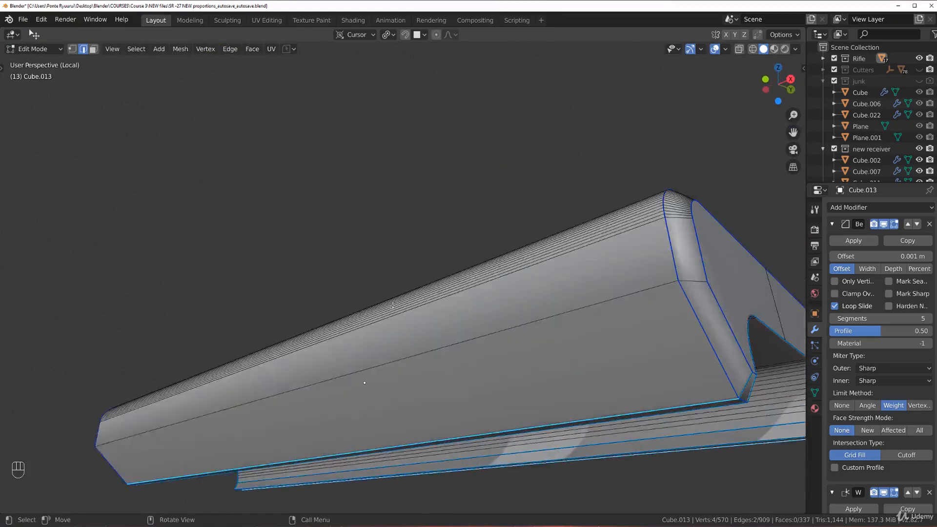
middle_click_drag(552, 339, 433, 325)
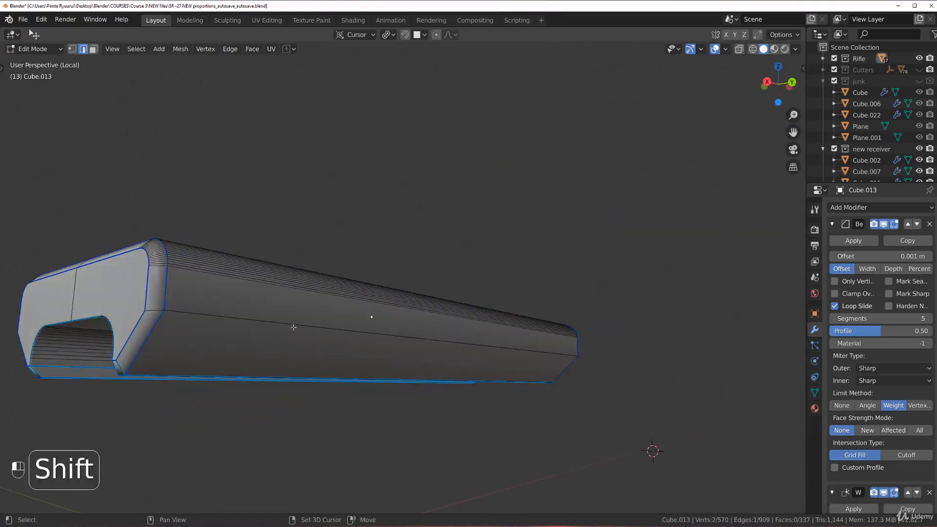
middle_click_drag(218, 316, 460, 321)
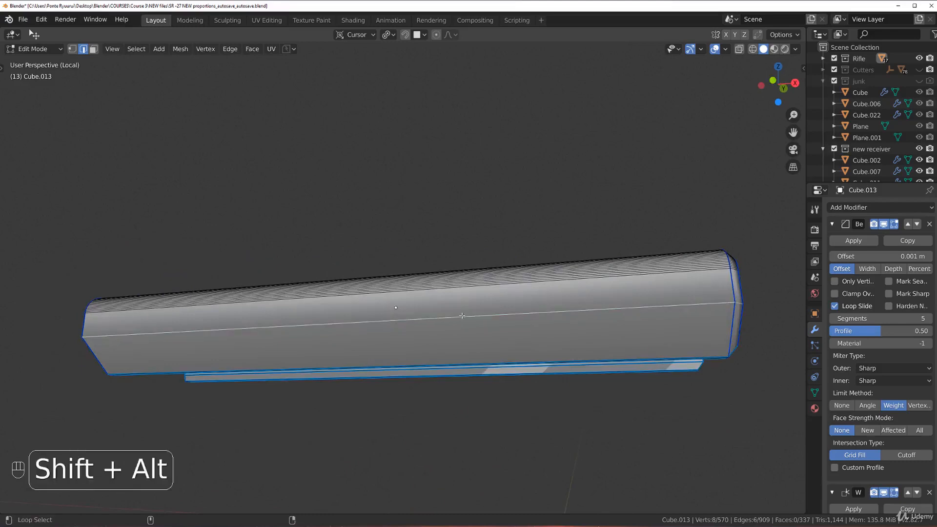
right_click(463, 315)
left_click(462, 317)
left_click(628, 408)
key("Tab")
scroll(649, 242, "up", 2)
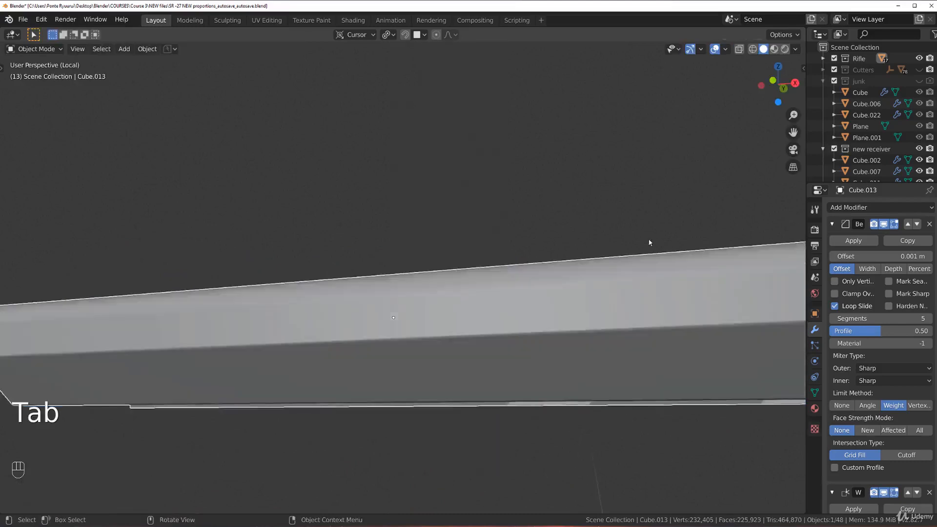
Mark the four edges around the small face at one lower cutout corner as sharp.
scroll(649, 243, "down", 5)
middle_click_drag(205, 297, 306, 228)
scroll(300, 307, "up", 7)
key("Tab")
middle_click_drag(471, 272, 487, 267)
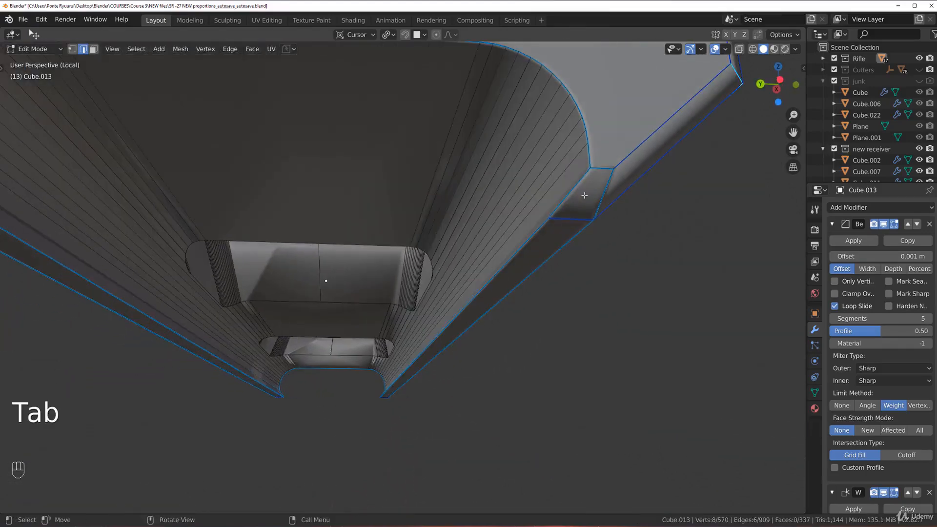
middle_click_drag(580, 223, 608, 210)
left_click(608, 210, "shift")
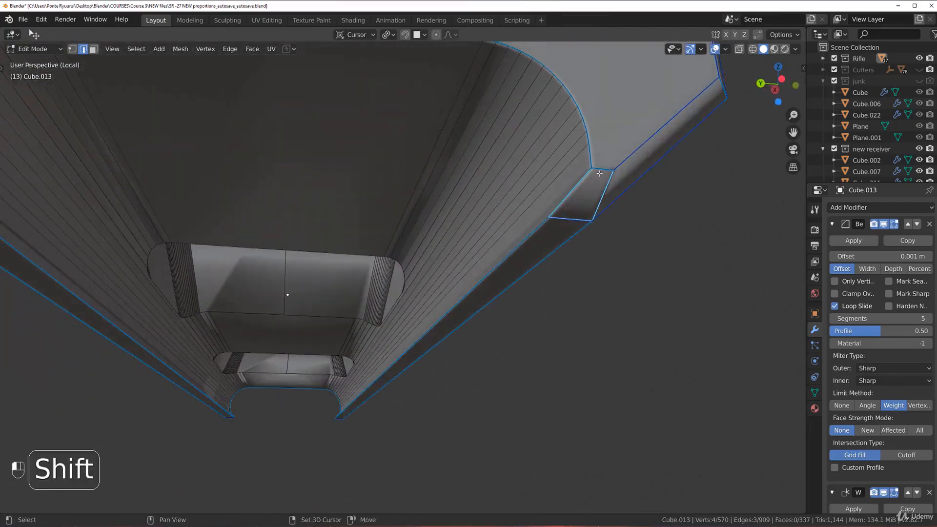
right_click(604, 203)
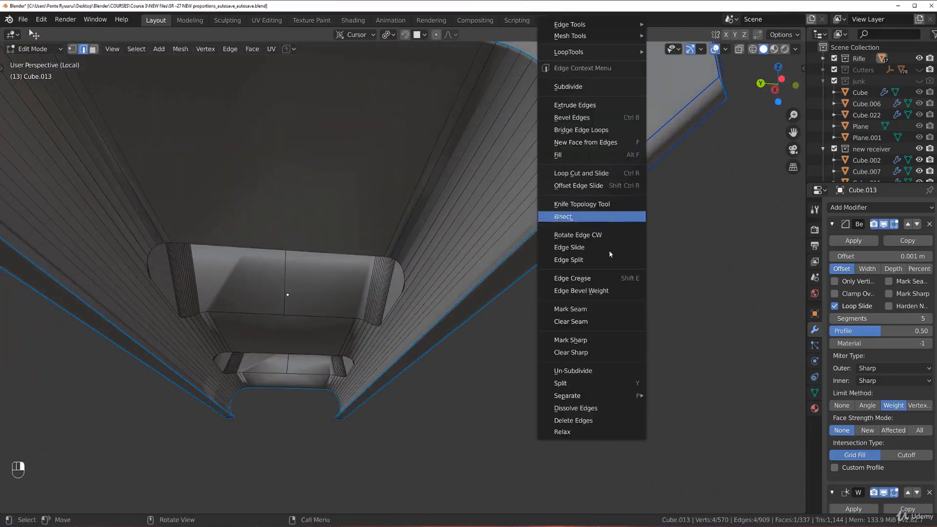
left_click(589, 339)
Examine the small corner face's shading and bevels from several angles in object mode.
middle_click_drag(570, 314, 427, 277)
scroll(427, 277, "up", 2)
middle_click_drag(415, 241, 488, 242)
key("Tab")
key("Tab")
scroll(425, 212, "up", 2)
key("Tab")
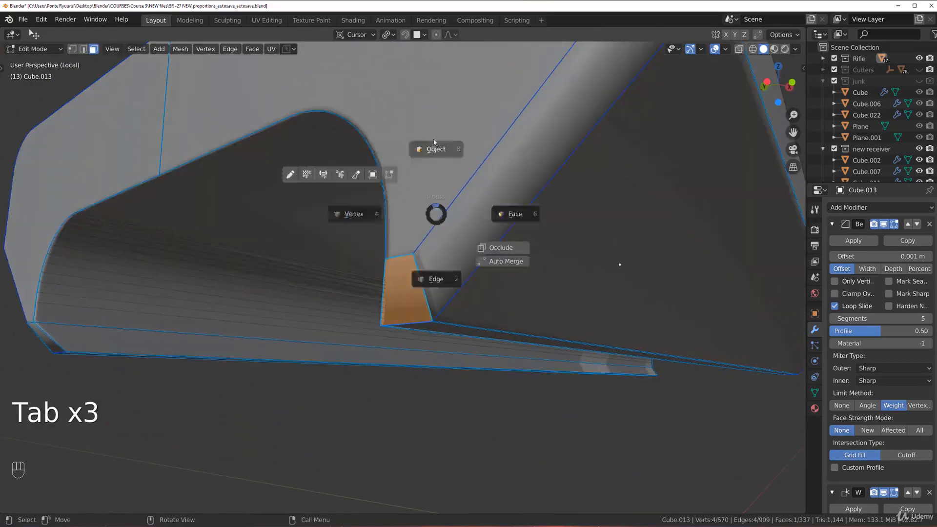
left_click(435, 142)
middle_click_drag(416, 290, 460, 236)
Mark the boundary edges of the middle floor face between the two underside openings as sharp.
key("Tab")
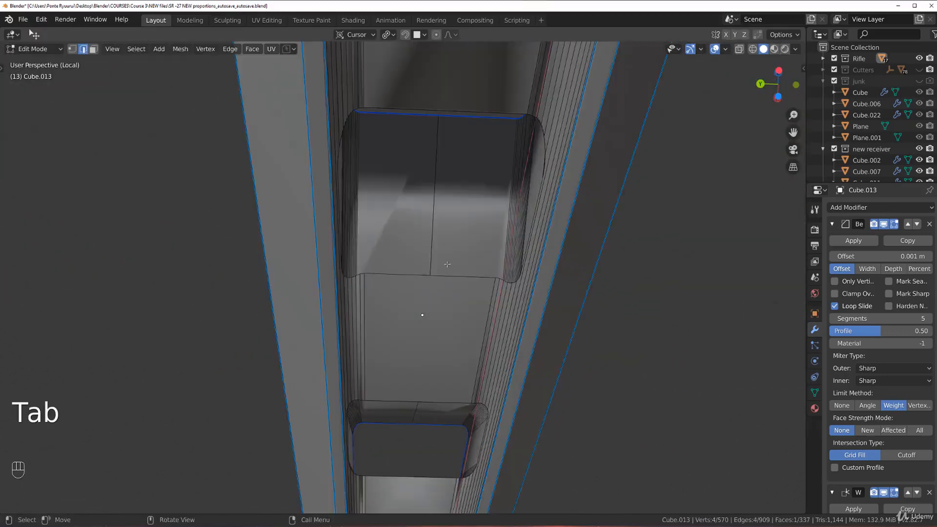
left_click(449, 272, "alt")
key("Tab")
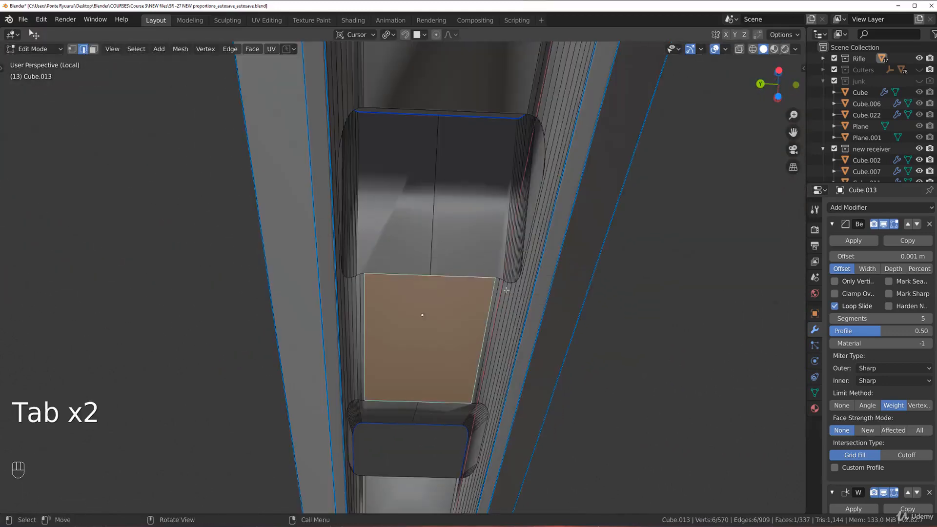
key("Tab")
middle_click_drag(484, 277, 631, 289)
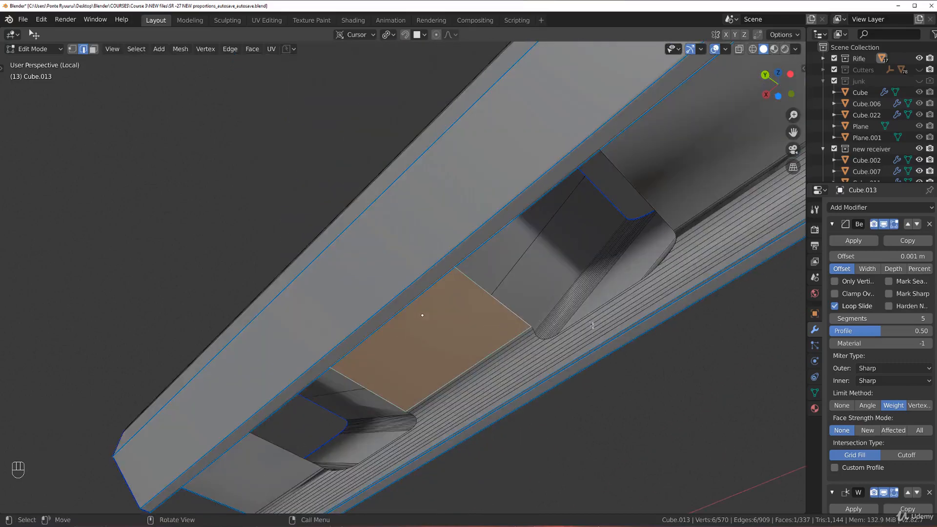
left_click(613, 295, "alt")
middle_click_drag(613, 295, 485, 234)
scroll(529, 264, "up", 3)
left_click(536, 248, "alt")
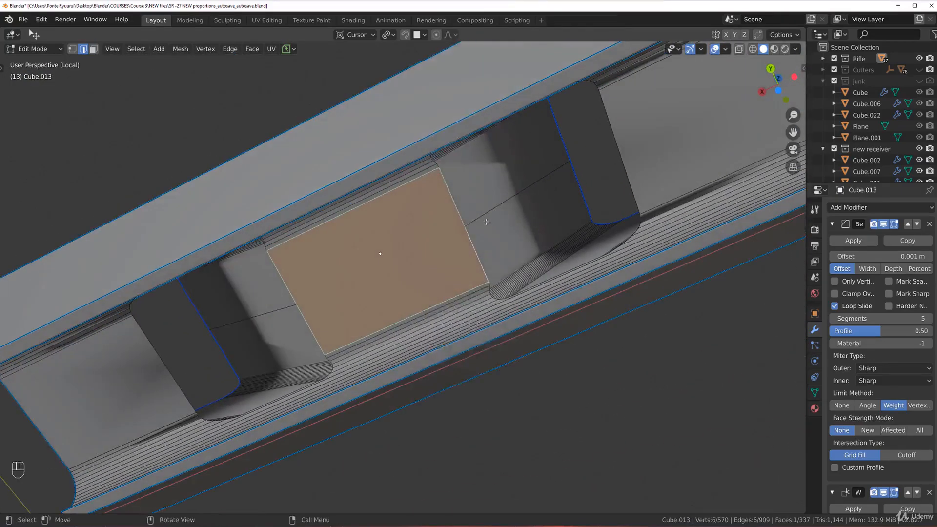
right_click(485, 234)
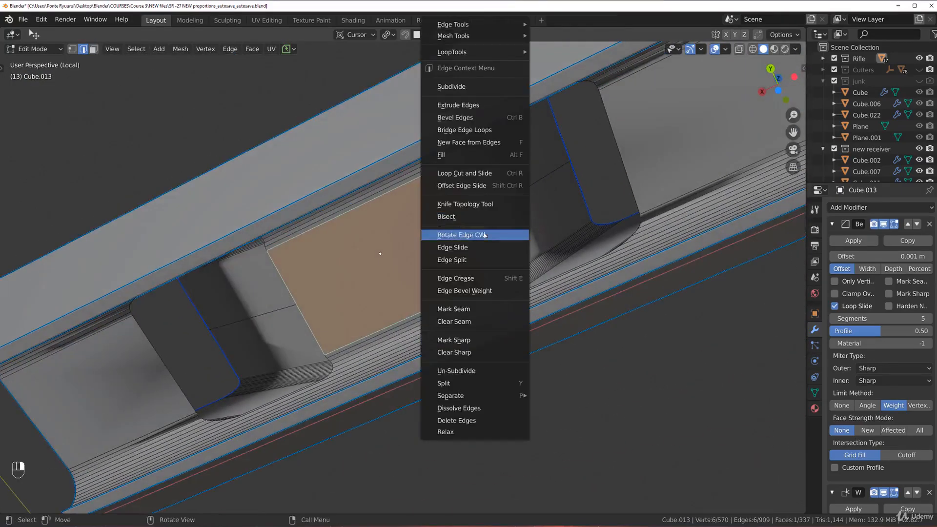
left_click(476, 340)
Mark the outline of the end floor face and the adjoining opening's curved side rim as sharp.
left_click(249, 408, "alt")
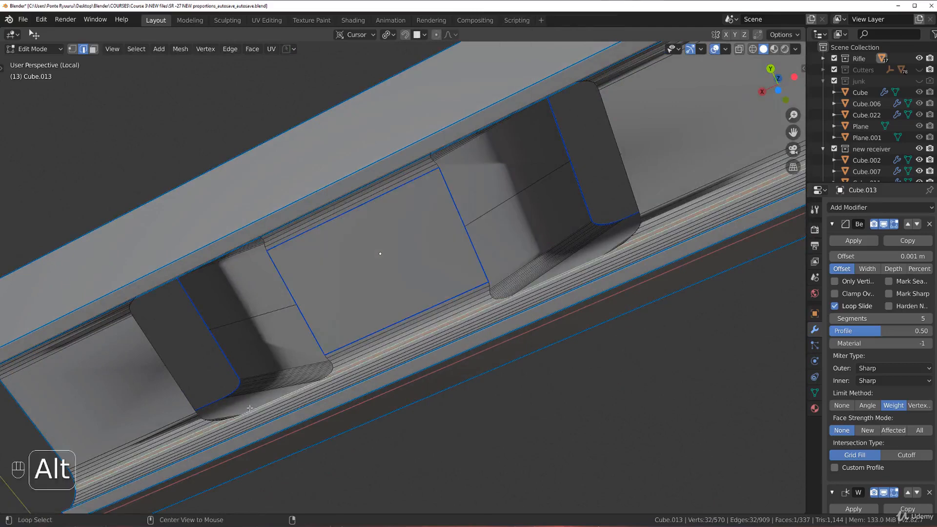
middle_click_drag(328, 376, 354, 263, "shift")
left_click(364, 269, "alt")
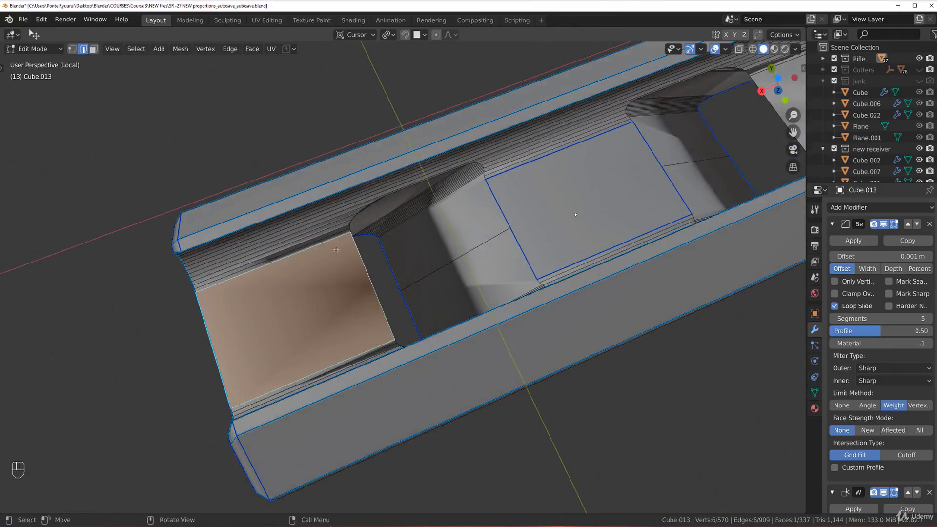
scroll(336, 250, "up", 5)
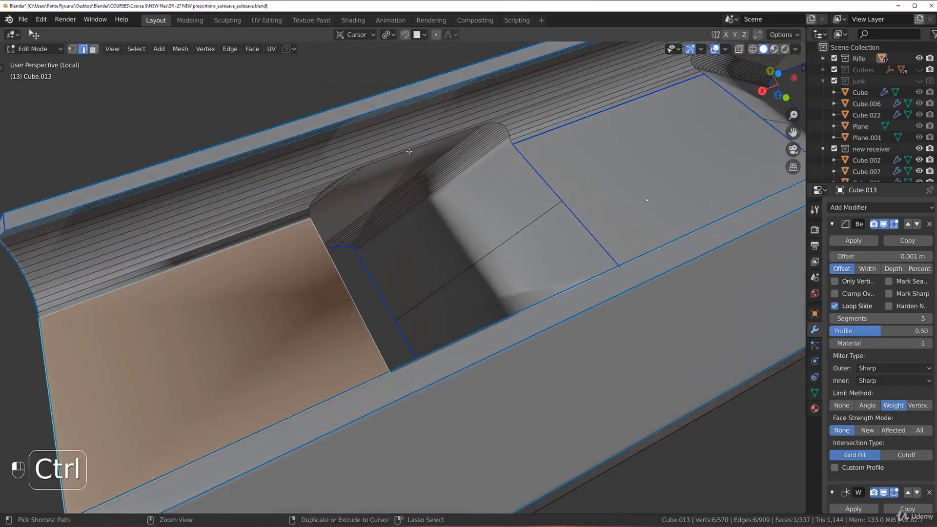
left_click(428, 163, "ctrl")
middle_click_drag(518, 148, 678, 289)
middle_click_drag(483, 229, 539, 329, "shift")
scroll(388, 209, "up", 2)
left_click(365, 153, "shift")
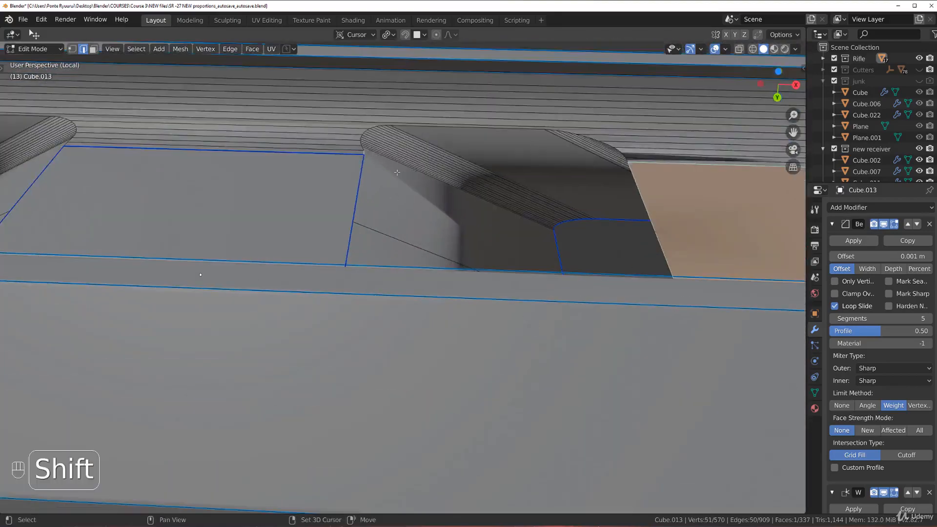
middle_click_drag(589, 164, 528, 242, "shift")
left_click(566, 241, "ctrl")
right_click(529, 339)
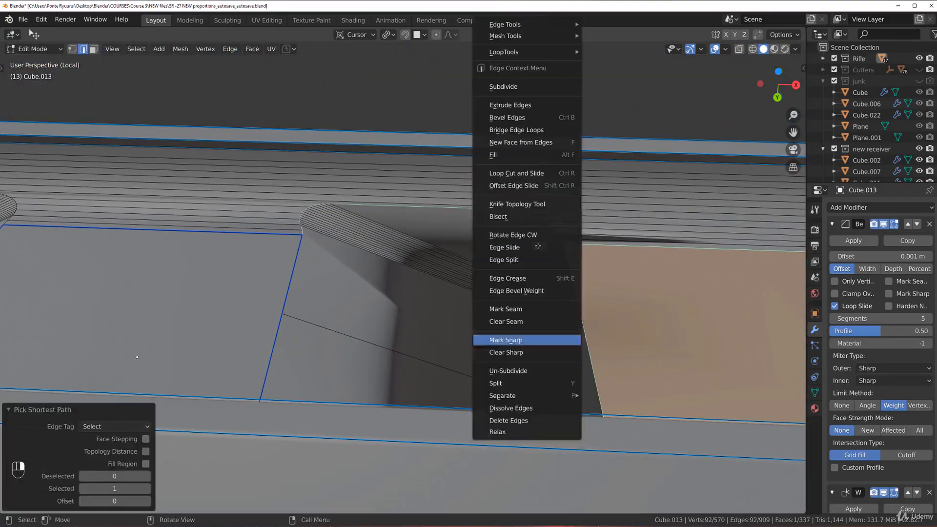
left_click(537, 340)
Set an edge bevel weight on the selected end floor outline and opening rim edges.
right_click(495, 264)
left_click(487, 287)
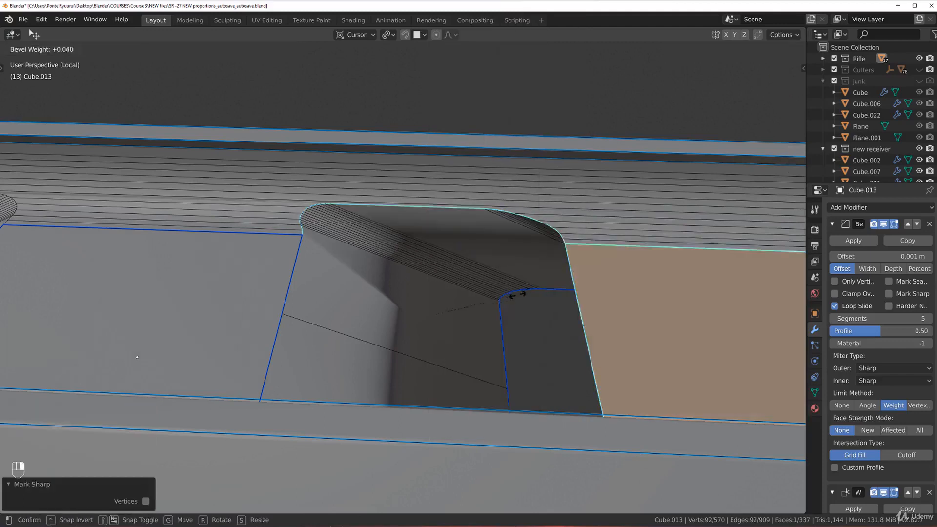
left_click(616, 320)
Inspect the opening's rounded rim in object mode and apply Shade Smooth to the mount base.
middle_click_drag(506, 291, 484, 329)
key("Tab")
middle_click_drag(464, 252, 470, 225)
scroll(253, 186, "up", 2)
middle_click_drag(253, 186, 368, 286, "shift")
scroll(371, 247, "up", 2)
right_click(349, 216)
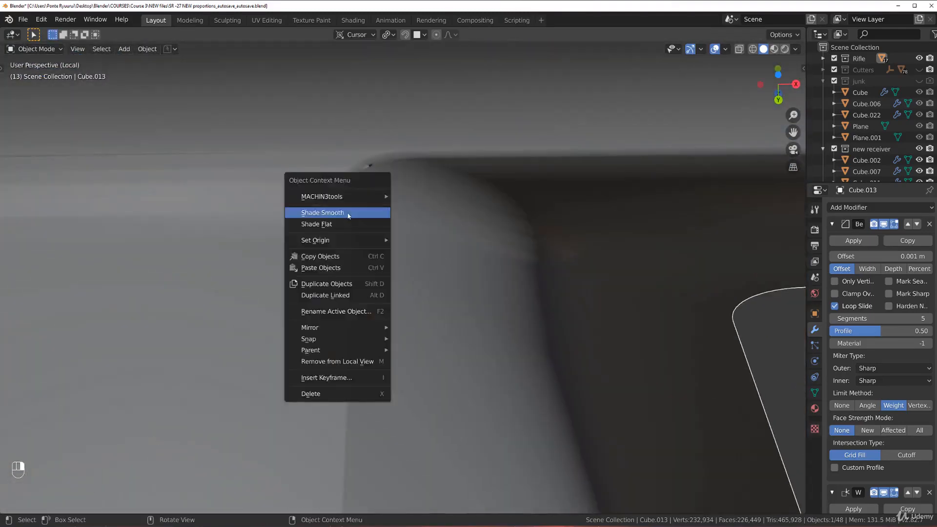
left_click(349, 215)
Merge the doubled vertices causing the shading artifact on the opening rim's first rounded corner, using Merge Last.
mouse_move(388, 186)
middle_mouse_down()
mouse_move(445, 235)
mouse_move(408, 265)
mouse_move(413, 293)
middle_mouse_up()
key("Tab")
scroll(401, 225, "up", 3)
scroll(414, 222, "up", 5)
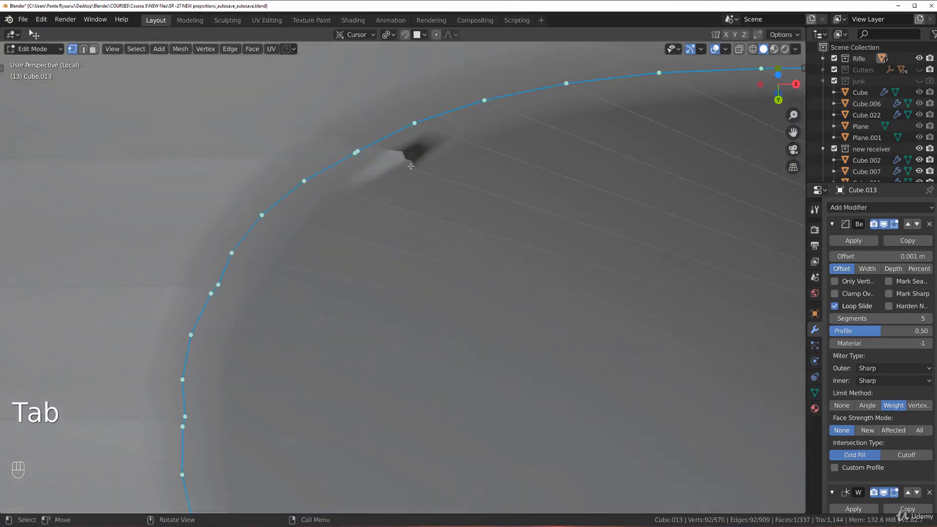
key("1")
scroll(405, 198, "down", 8)
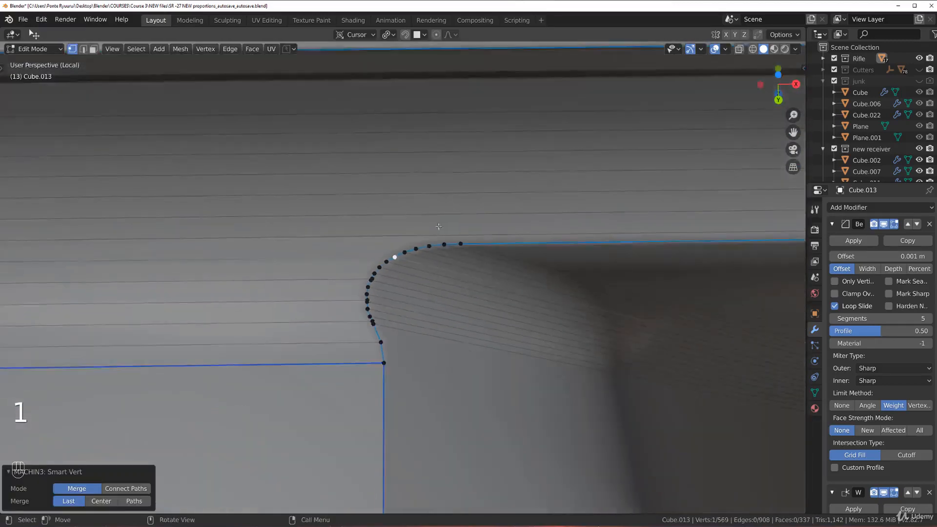
Merge the first two pairs of doubled vertices along the same rim's opposite rounded corner, using Merge Last.
middle_click_drag(505, 258, 428, 230, "shift")
scroll(433, 175, "up", 2)
key("Tab")
scroll(437, 128, "down", 5)
middle_click_drag(587, 259, 382, 223, "shift")
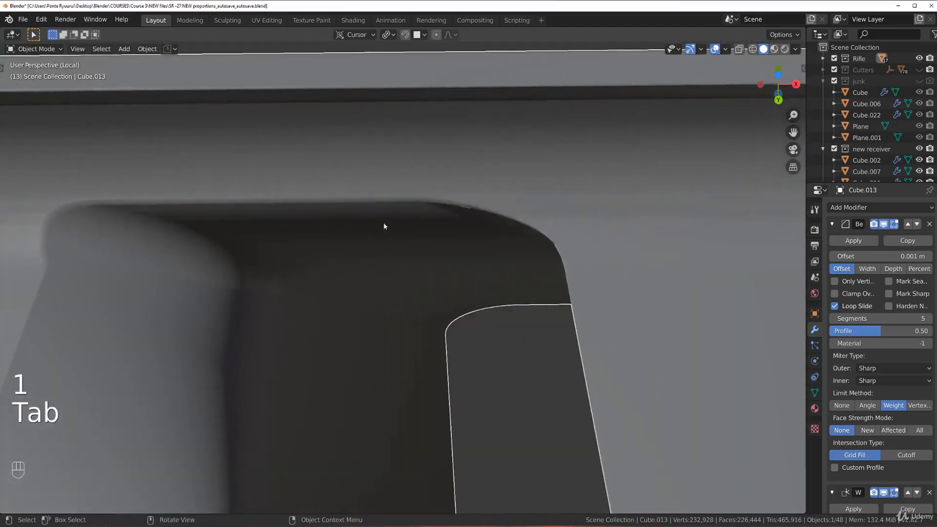
scroll(599, 224, "up", 4)
middle_click_drag(599, 224, 479, 261, "shift")
scroll(479, 263, "up", 2)
key("Tab")
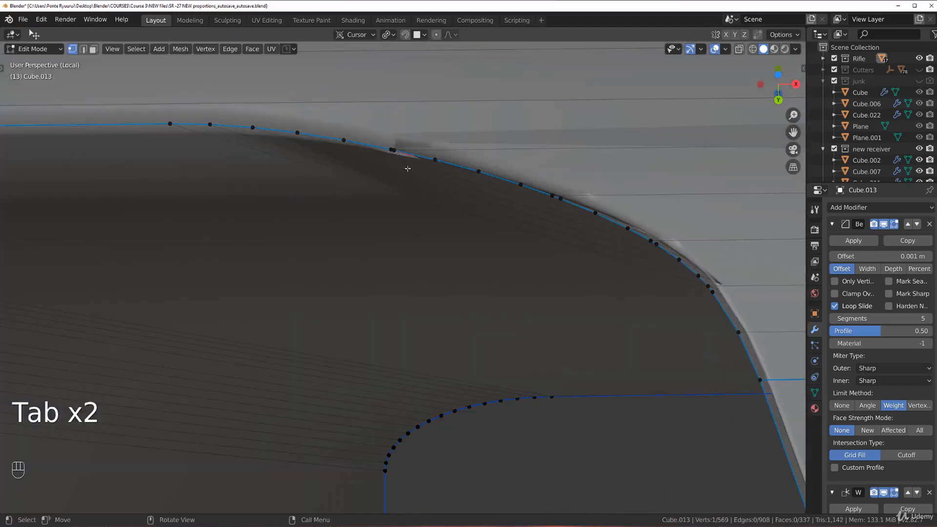
key("1")
left_click(561, 201)
key("1")
Merge the remaining two doubled vertex pairs on that rounded corner with Merge Last, and check the shading in object mode.
middle_click_drag(551, 210, 483, 246, "shift")
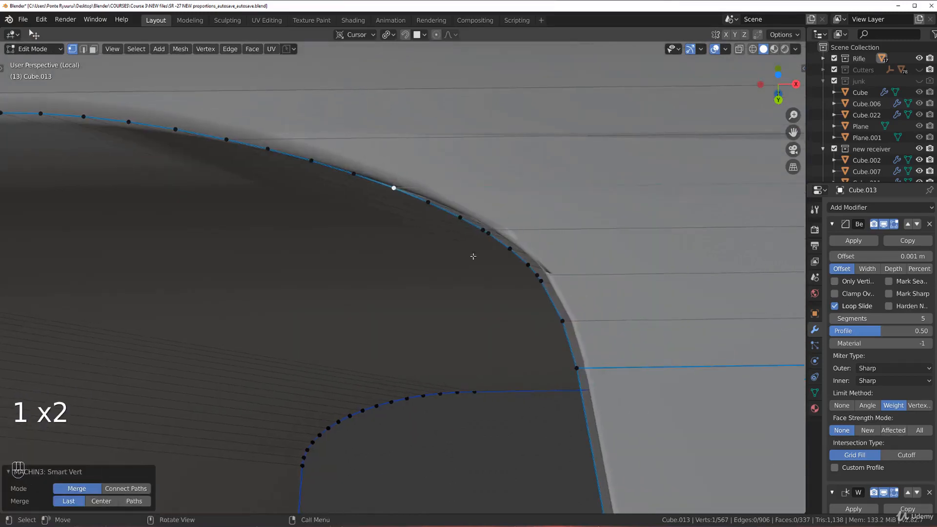
key("1")
left_click(535, 275)
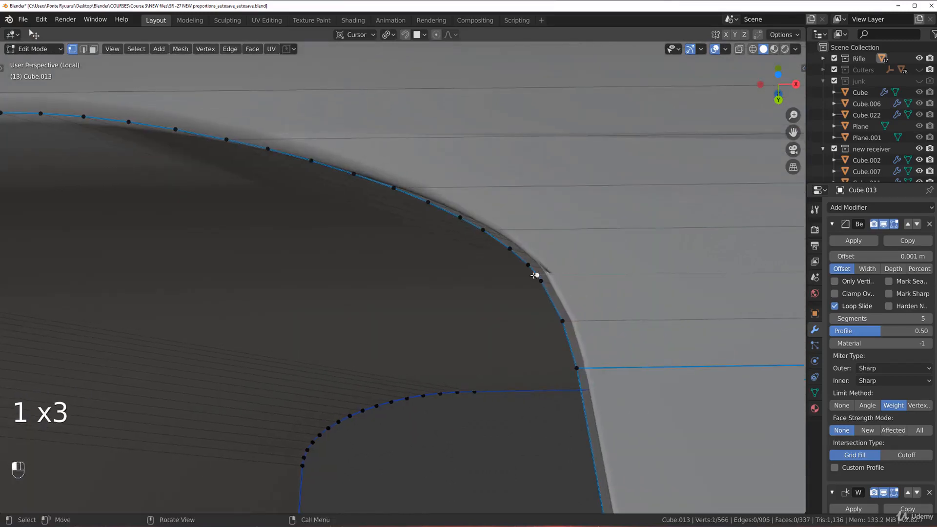
key("1")
scroll(499, 278, "down", 2)
key("Tab")
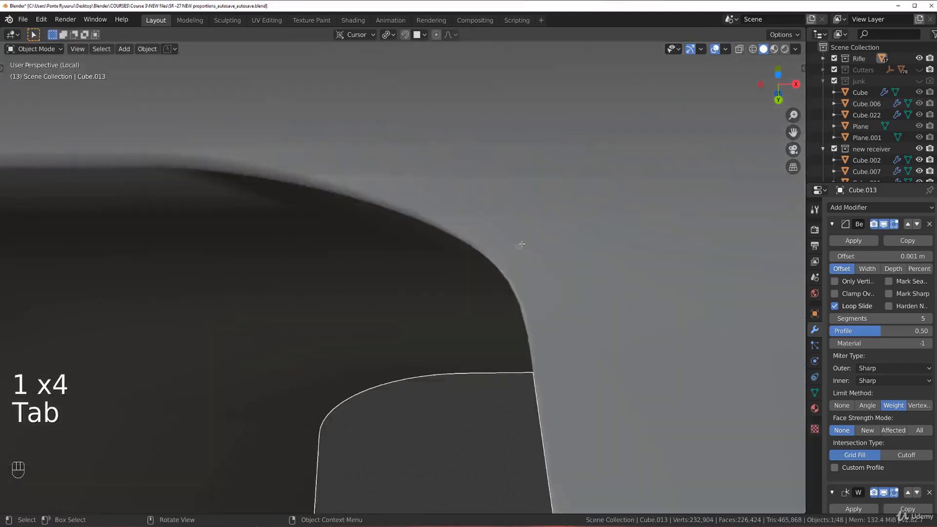
scroll(460, 283, "down", 7)
scroll(324, 305, "down", 3)
middle_click_drag(314, 276, 550, 236)
scroll(551, 238, "up", 3)
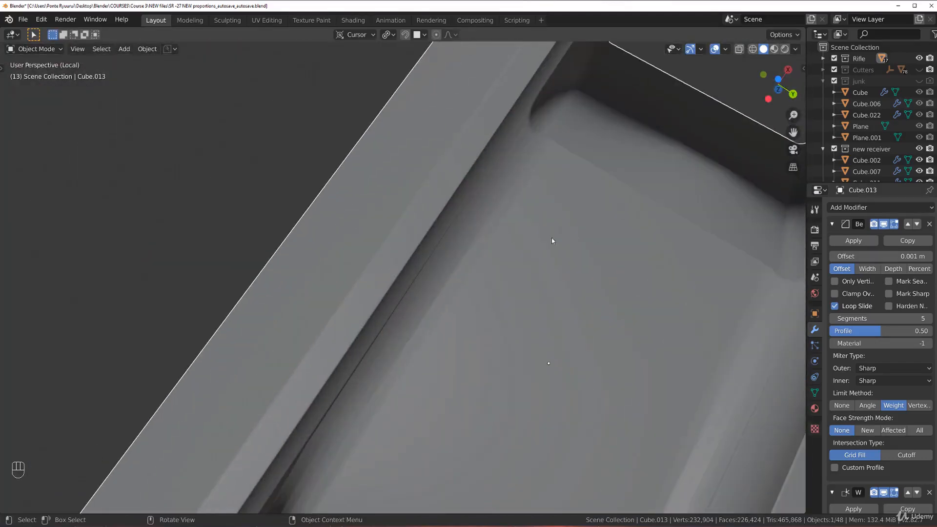
Show the mesh's normals settings and select the first side of the next opening's rim edges in edit mode.
left_click(814, 392)
middle_click_drag(498, 386, 412, 333)
middle_click_drag(346, 304, 429, 271, "shift")
scroll(429, 271, "up", 2)
key("Tab")
left_click(425, 335)
middle_click_drag(425, 335, 484, 268)
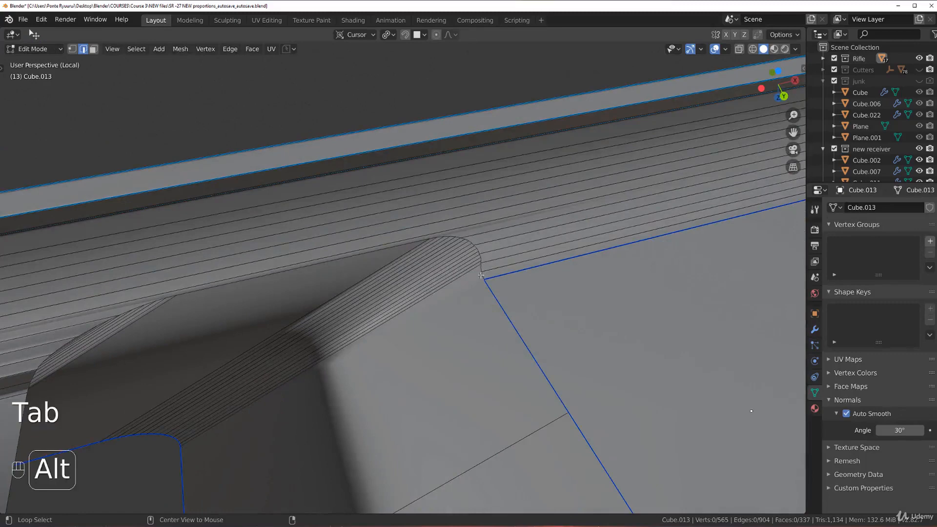
left_click(480, 274, "alt")
left_click(350, 254, "alt+shift")
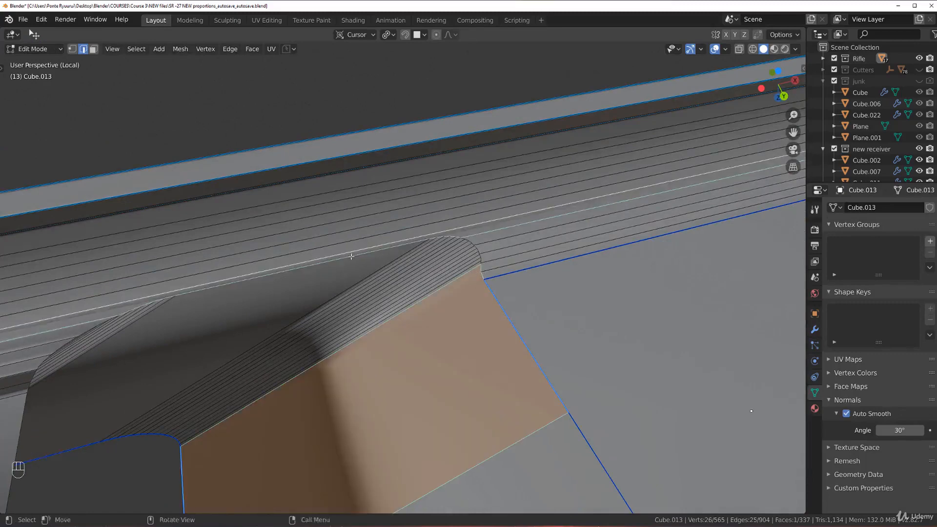
key("ctrl+z")
left_click(351, 256, "alt+shift")
key("ctrl+z")
left_click(362, 254, "ctrl")
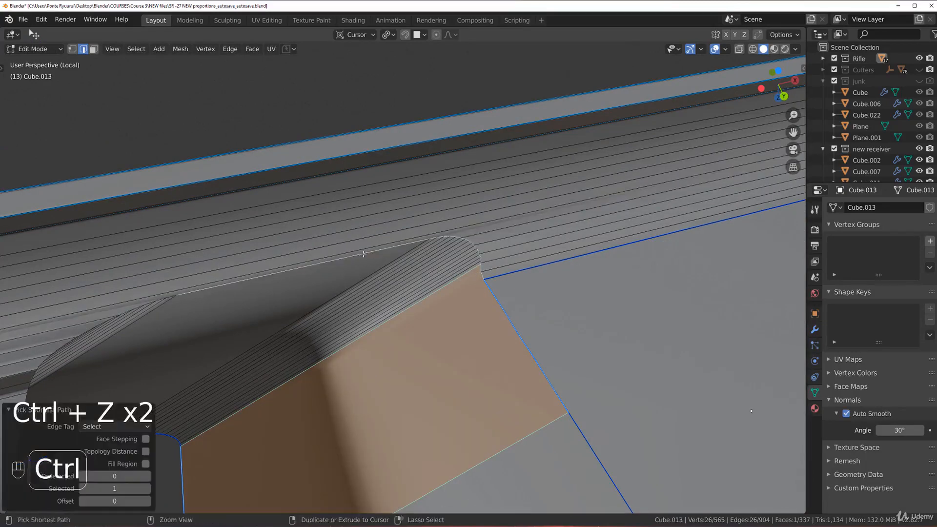
Extend the edge selection along the next opening's rim with shortest-path picks.
scroll(303, 297, "down", 3)
middle_click_drag(310, 308, 402, 264, "shift")
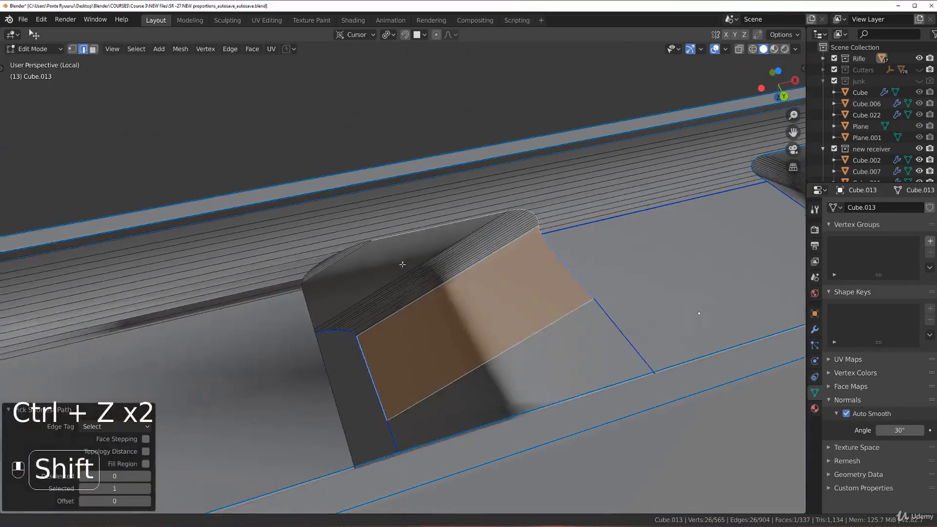
left_click(572, 271)
left_click(480, 220, "ctrl")
middle_click_drag(381, 320, 556, 280)
scroll(558, 253, "up", 1)
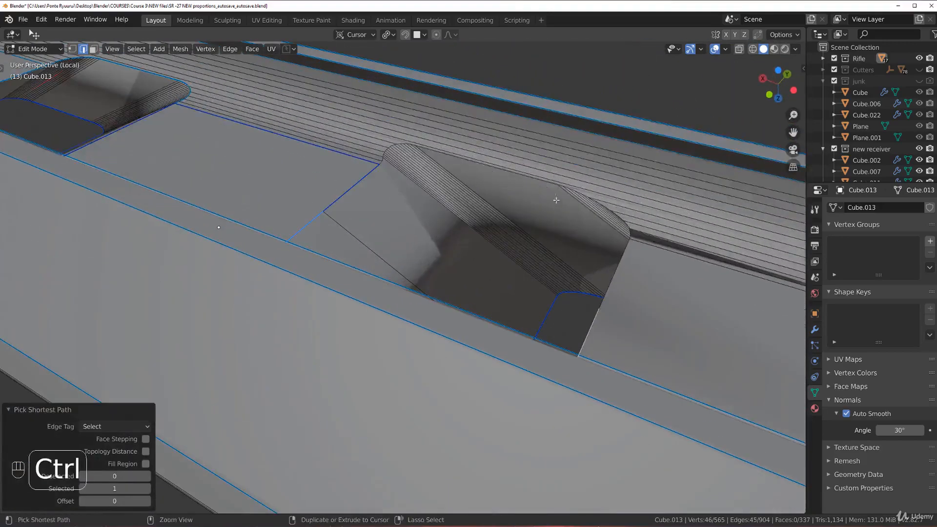
right_click(465, 174)
left_click(473, 310)
key("ctrl+z")
Mark the selected opening rim edges sharp, give them bevel weight, and check the bevel in object mode.
right_click(458, 217)
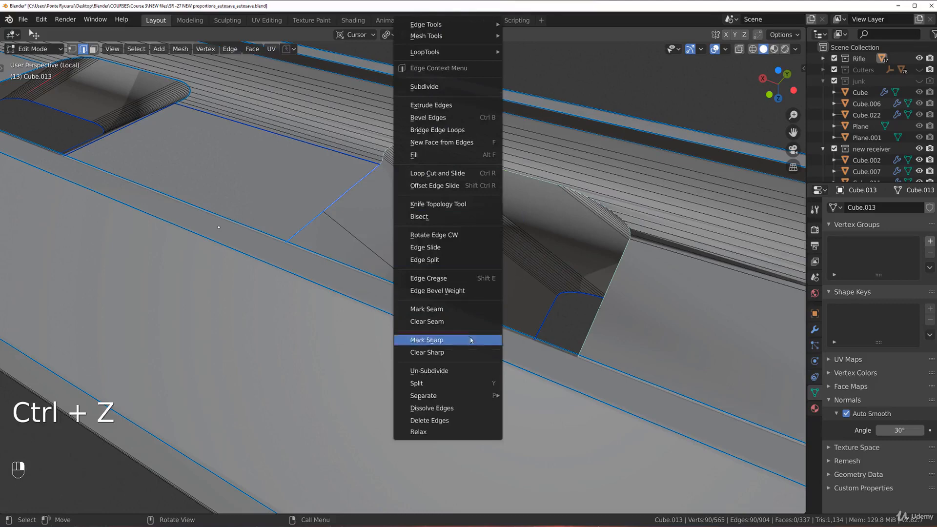
left_click(439, 340)
right_click(425, 340)
left_click(437, 290)
left_click(157, 328)
key("Tab")
middle_click_drag(367, 182, 307, 259, "shift")
scroll(397, 249, "up", 2)
middle_click_drag(397, 250, 285, 241, "shift")
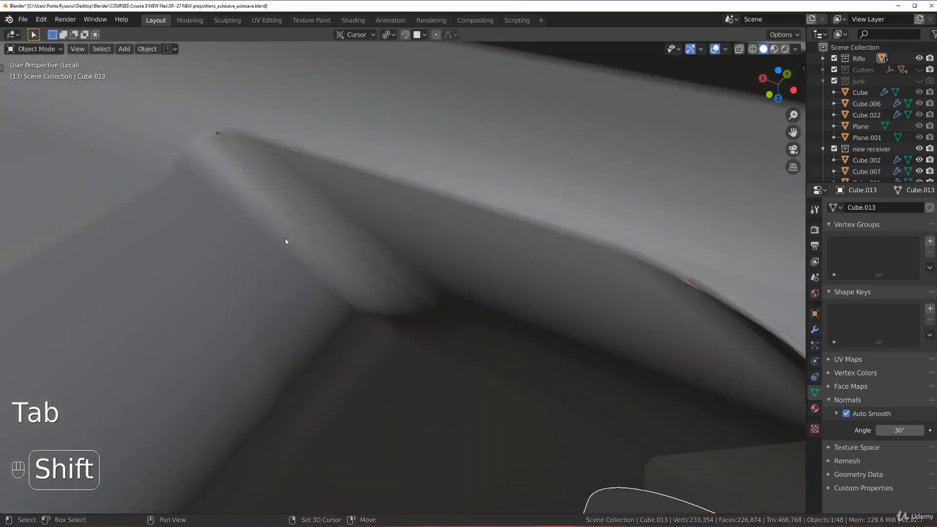
scroll(389, 205, "down", 2)
key("Tab")
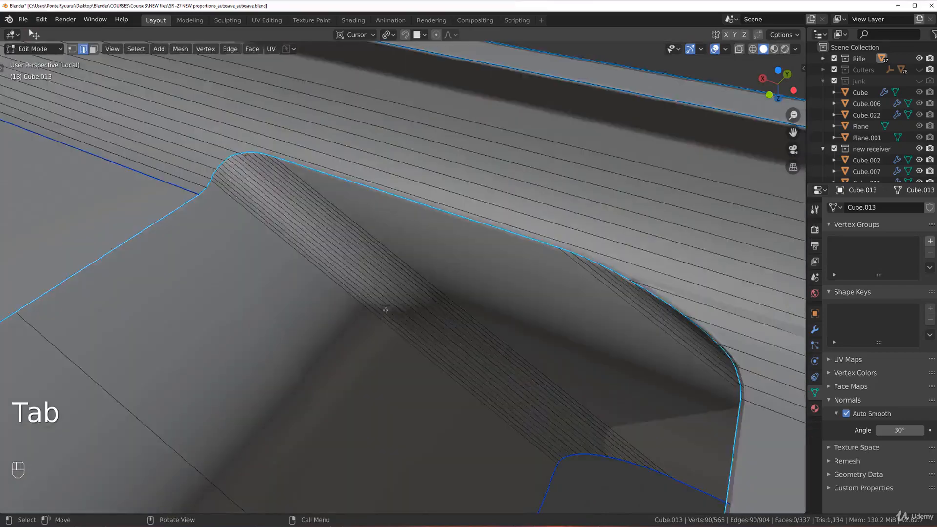
scroll(366, 318, "up", 1)
key("ctrl+r")
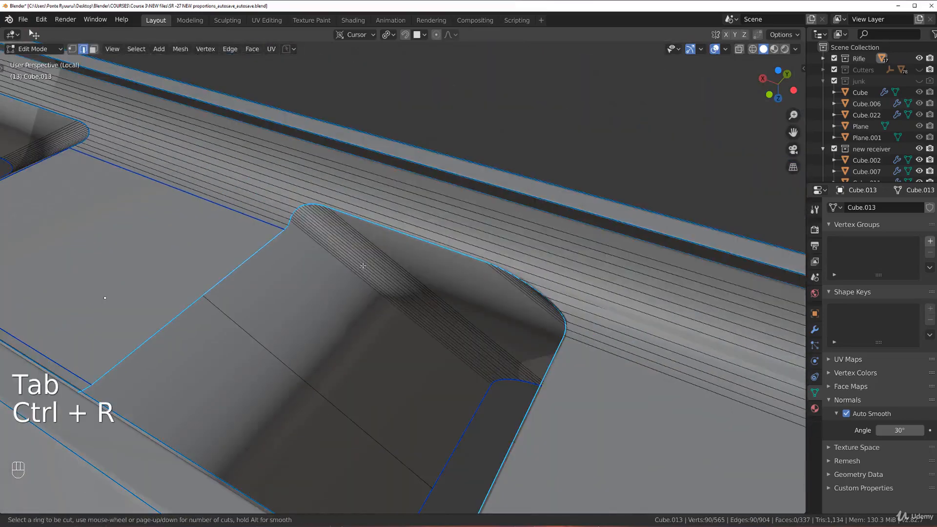
left_click(421, 275)
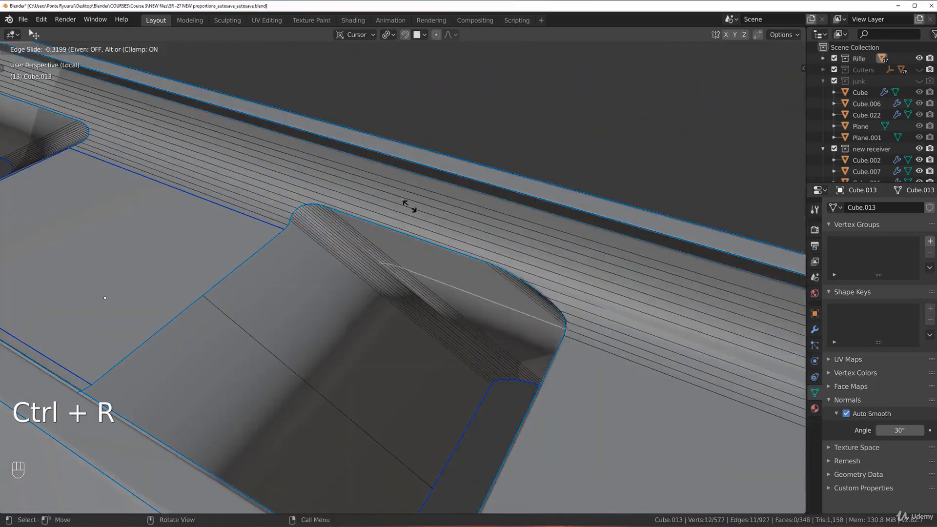
right_click(373, 176)
key("ctrl+z")
Mark sharp the inner wall edges that bound the opening's rounded corners.
middle_click_drag(454, 270, 461, 249)
key("Tab")
left_click(396, 293)
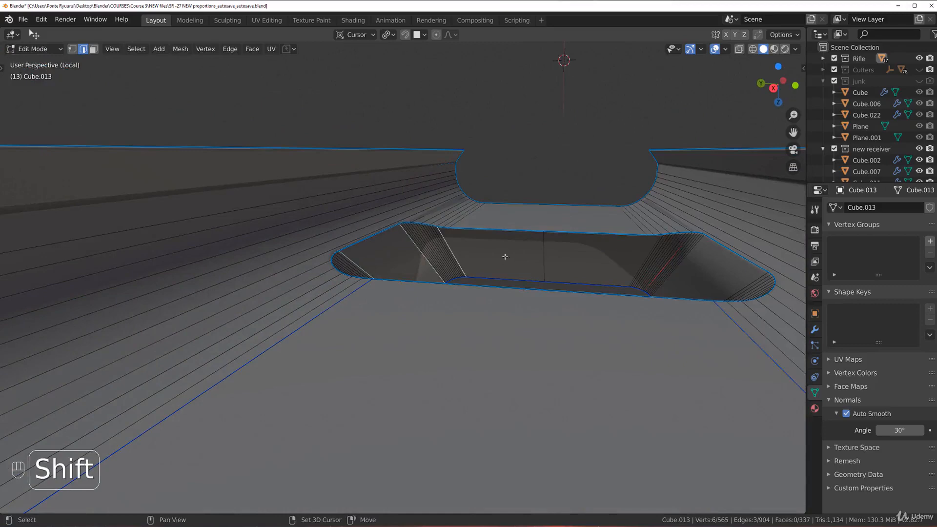
left_click(674, 269, "shift")
middle_click_drag(674, 269, 706, 328)
middle_click_drag(686, 403, 429, 309)
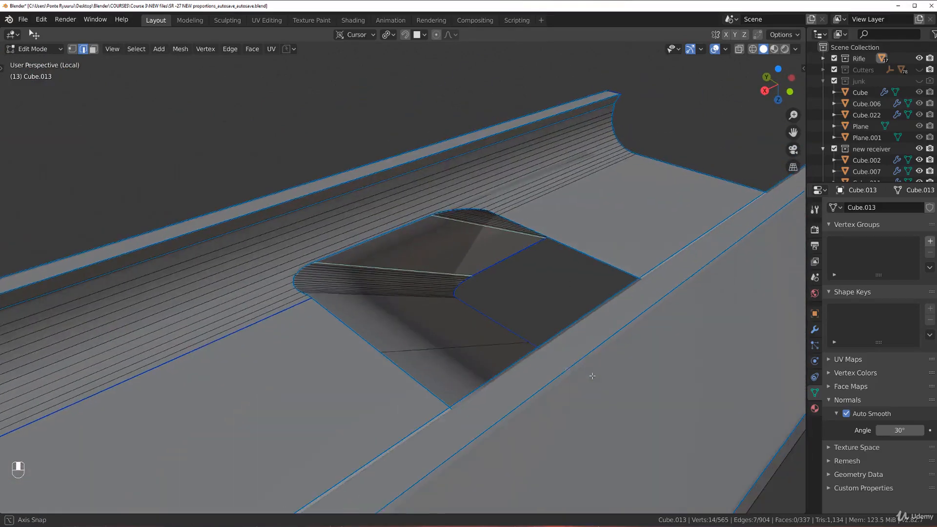
left_click(416, 295, "shift")
right_click(413, 303)
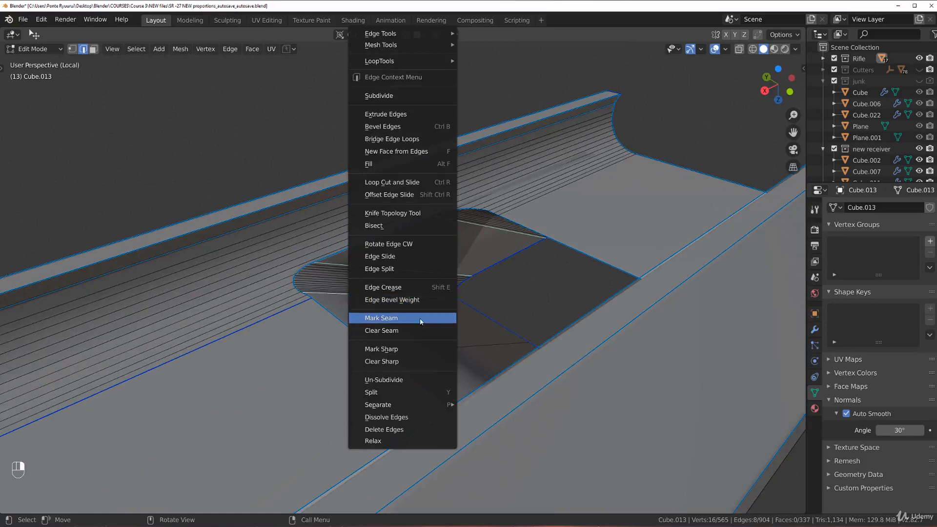
left_click(418, 349)
scroll(406, 310, "up", 3)
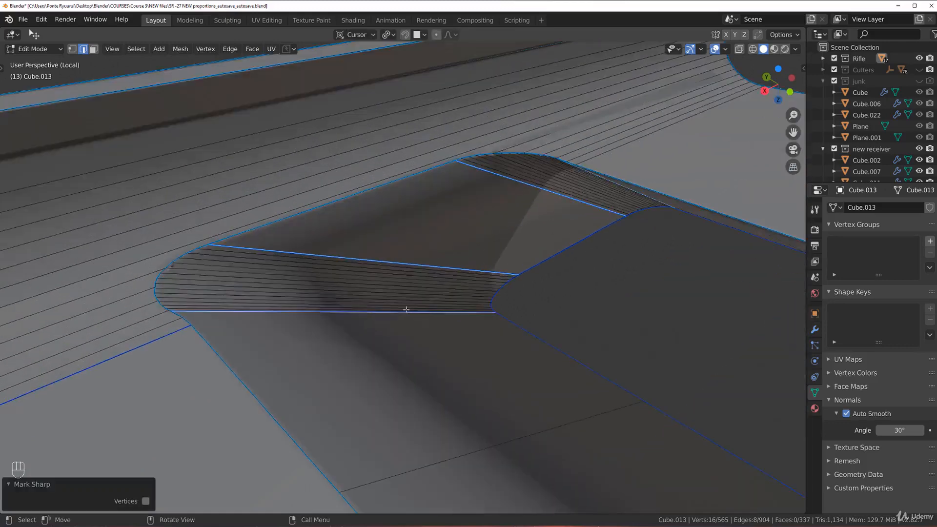
mouse_move(421, 297)
middle_mouse_down()
mouse_move(403, 283)
mouse_move(423, 295)
middle_mouse_up()
key("Tab")
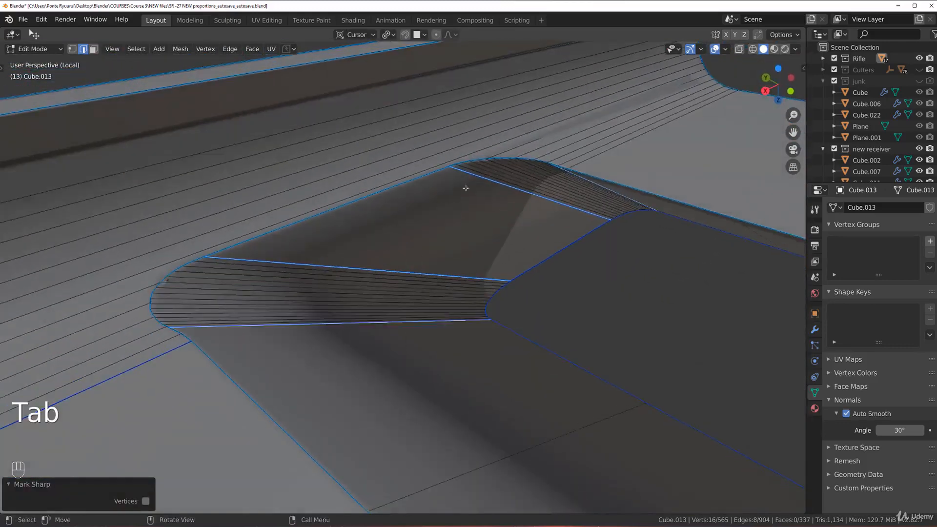
Merge the first doubled vertex pair on the opening's tightly rounded rim corner using Merge Last.
scroll(464, 189, "down", 5)
key("Tab")
left_click(439, 172)
middle_click_drag(439, 228, 407, 232)
middle_click_drag(574, 267, 444, 155, "shift")
scroll(444, 195, "up", 5)
key("Tab")
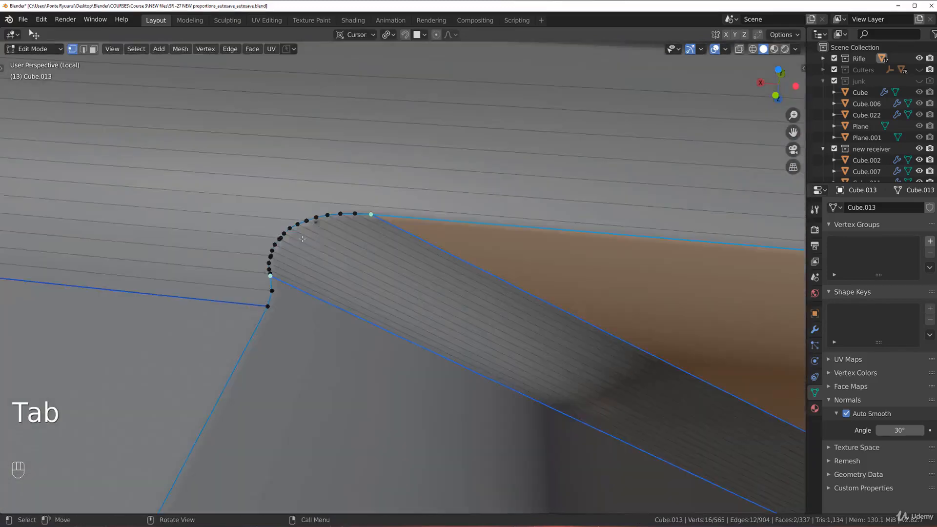
scroll(366, 260, "up", 6)
left_click(445, 220)
left_click(447, 219, "shift")
key("1")
Merge the remaining three doubled vertex pairs on that rounded corner with Merge Last, and check the shading in object mode.
left_click(313, 313)
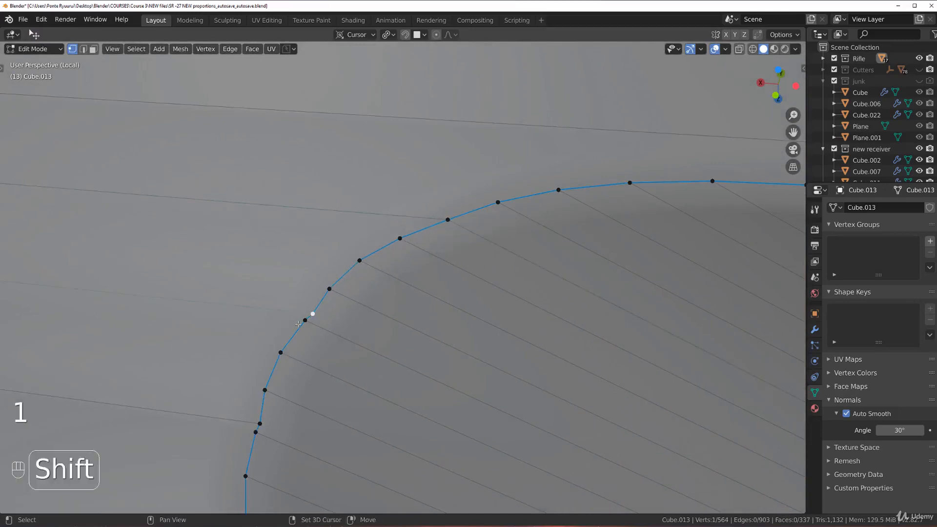
left_click(305, 320, "shift")
key("1")
left_click(331, 346)
left_click(332, 347, "shift")
key("1")
left_click(332, 400)
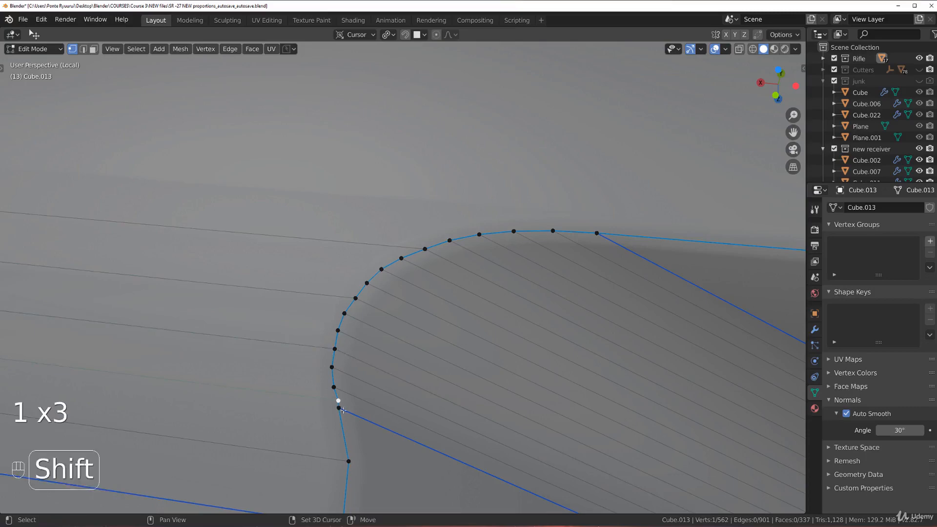
key("1")
scroll(402, 277, "down", 11)
key("Tab")
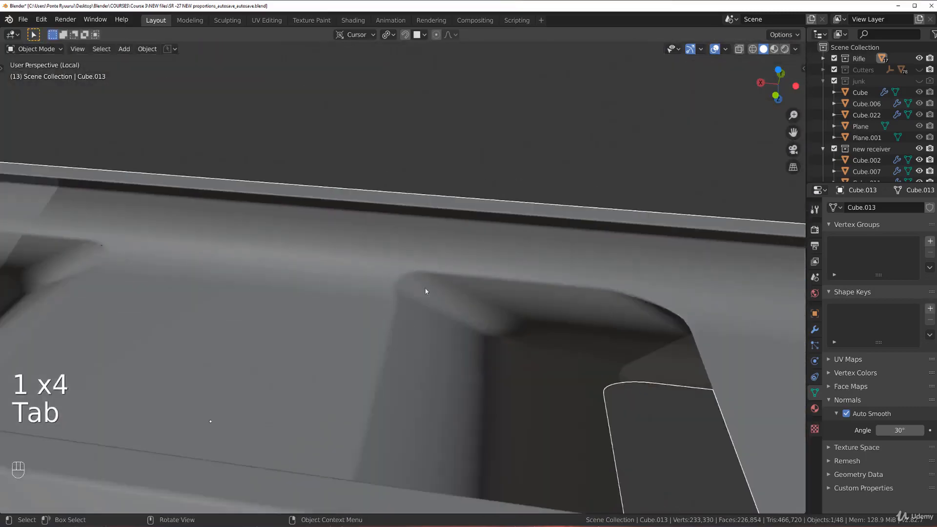
Merge the first two doubled vertex pairs on the shallower rounded corner at the rim's other end, using Merge Last.
middle_click_drag(407, 293, 350, 290, "shift")
scroll(607, 294, "up", 3)
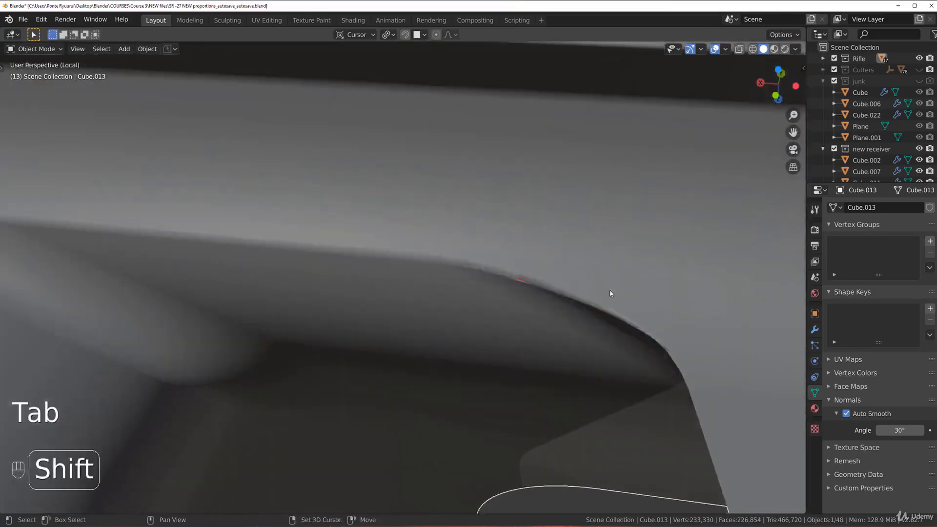
middle_click_drag(608, 294, 506, 265, "shift")
key("Tab")
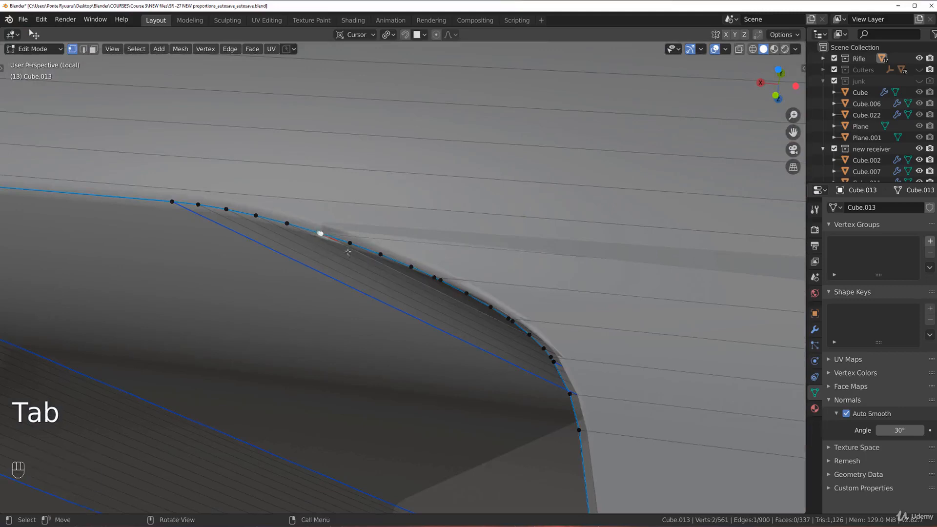
key("1")
left_click(440, 282, "shift")
key("1")
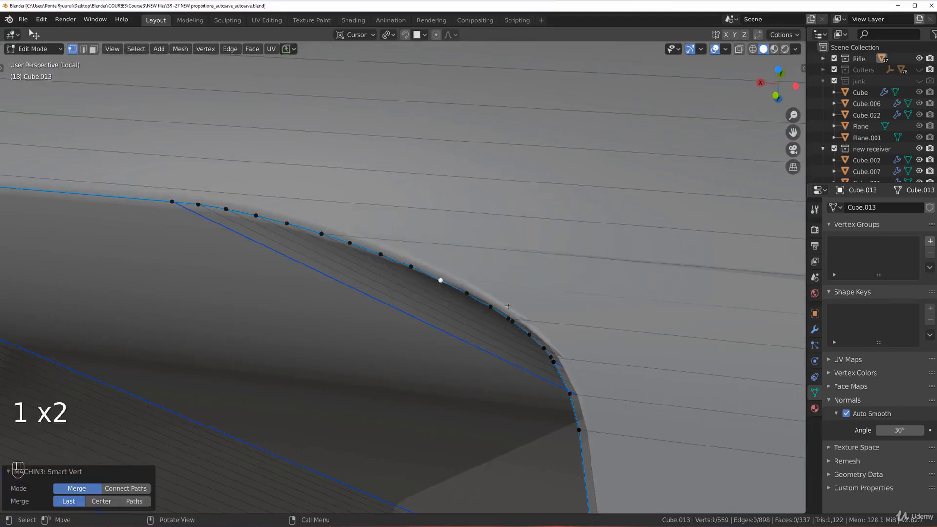
Merge the remaining doubled vertices along the shallower rounded corner with Merge Last, and inspect the rim in object mode.
left_click(490, 307)
left_click_drag(508, 319, 508, 320)
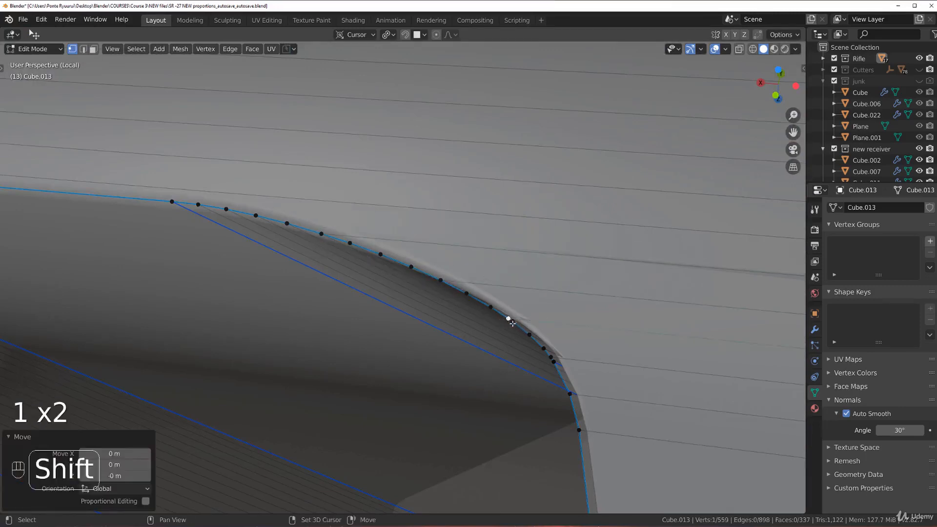
middle_click_drag(531, 339, 445, 323)
key("1")
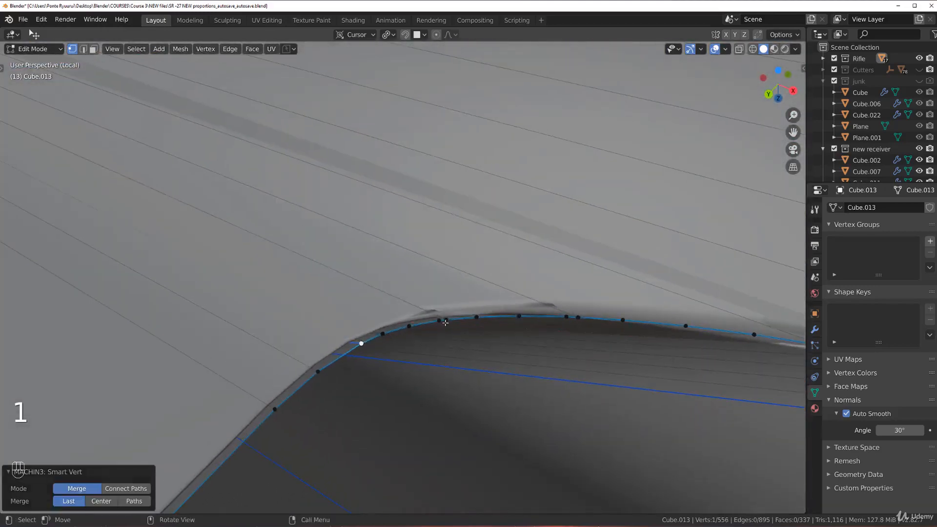
key("1")
key("1")
middle_click_drag(564, 316, 415, 279)
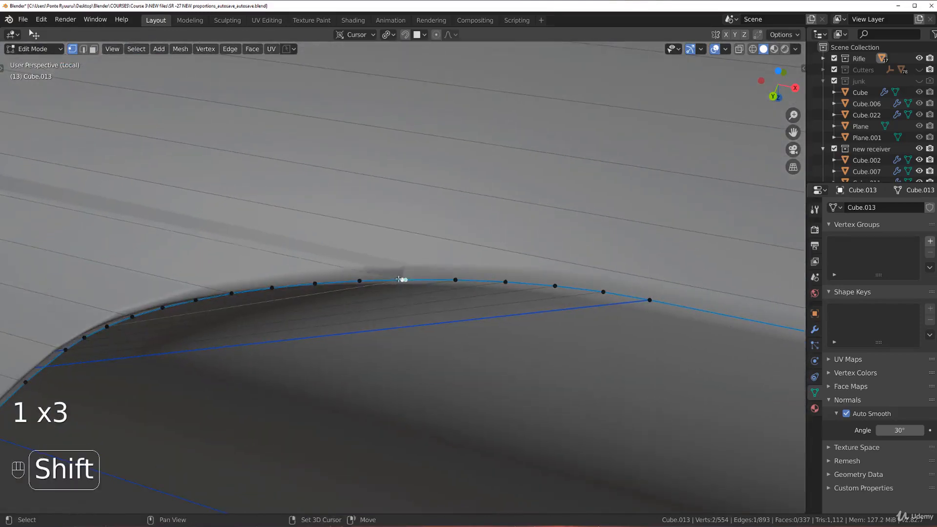
key("1")
scroll(401, 292, "down", 3)
key("Tab")
scroll(435, 239, "down", 9)
middle_click_drag(418, 273, 490, 308)
Merge the doubled vertices causing the dark shading artifact on the corresponding rounded corner across the opening, using Merge Last.
middle_click_drag(490, 308, 355, 208, "shift")
scroll(425, 219, "up", 2)
middle_click_drag(425, 219, 374, 209)
key("Tab")
left_click(421, 245)
middle_click_drag(320, 231, 377, 282, "shift")
scroll(378, 283, "up", 3)
middle_click_drag(334, 251, 434, 276, "shift")
scroll(423, 288, "up", 4)
scroll(407, 274, "up", 3)
key("Tab")
scroll(320, 225, "up", 3)
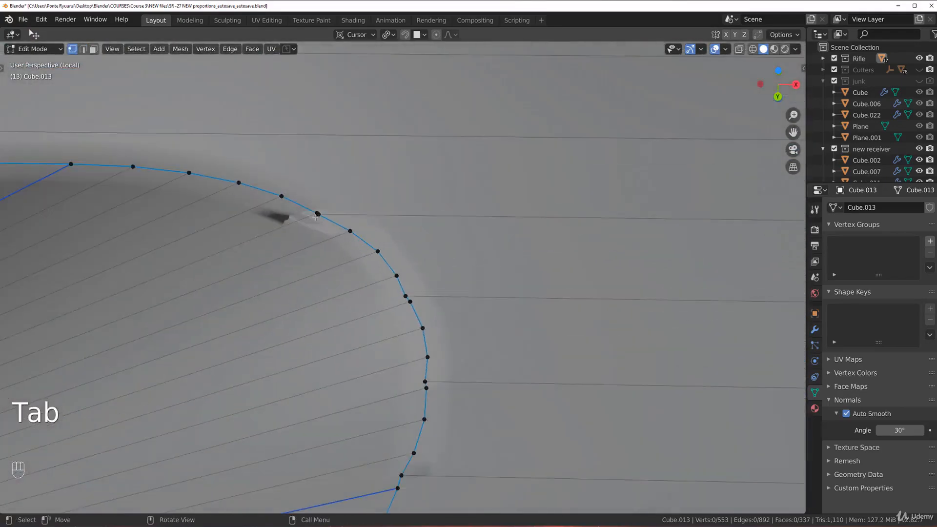
key("1")
Merge the other three doubled vertex pairs down that corner's curve with Merge Last, and check the result in object mode.
left_click(406, 297)
left_click(410, 302, "shift")
key("1")
scroll(409, 301, "down", 3)
left_click(416, 336)
left_click(416, 340, "shift")
key("1")
left_click(401, 386)
left_click(399, 396, "shift")
key("1")
scroll(414, 391, "down", 4)
key("Tab")
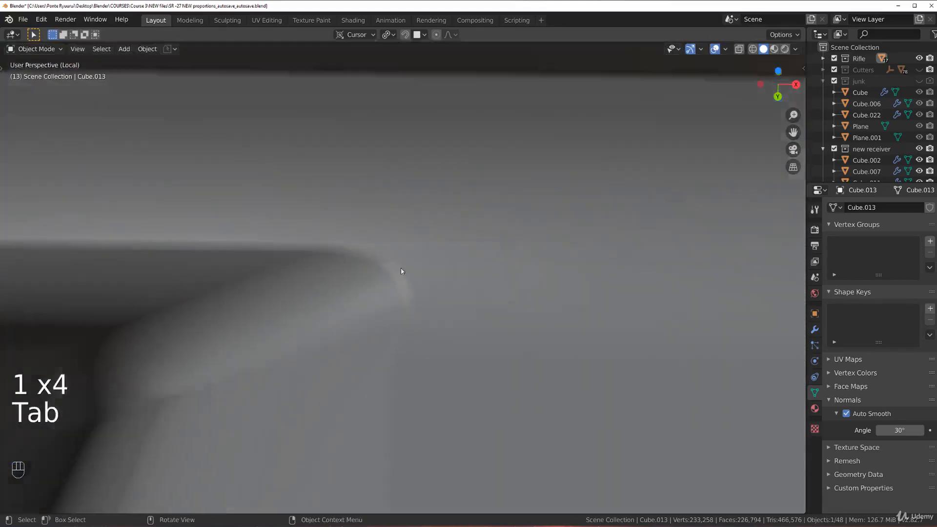
Add a loop cut across one curved channel wall on the underside, next to the inner edge of one opening.
scroll(525, 230, "down", 7)
middle_click_drag(546, 266, 385, 272, "shift")
scroll(384, 271, "up", 5)
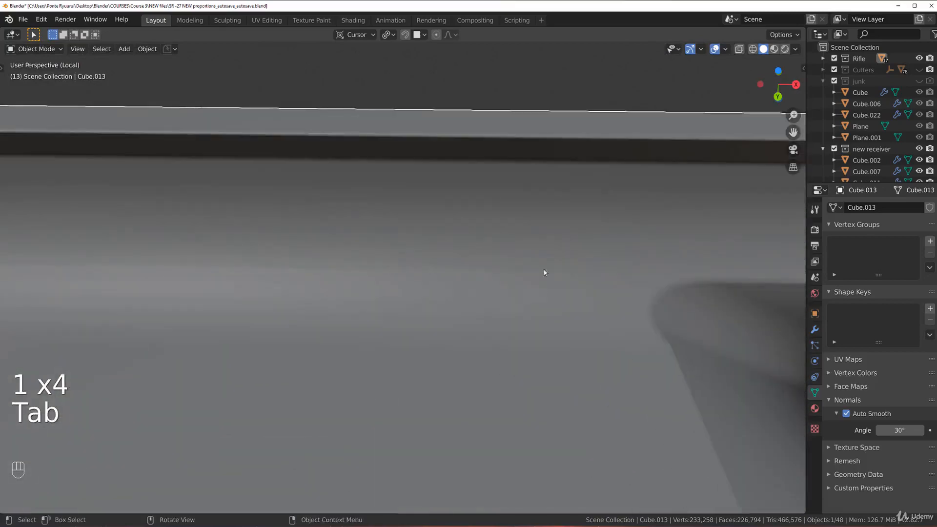
scroll(543, 271, "down", 3)
middle_click_drag(543, 272, 475, 280, "shift")
key("Tab")
key("Tab")
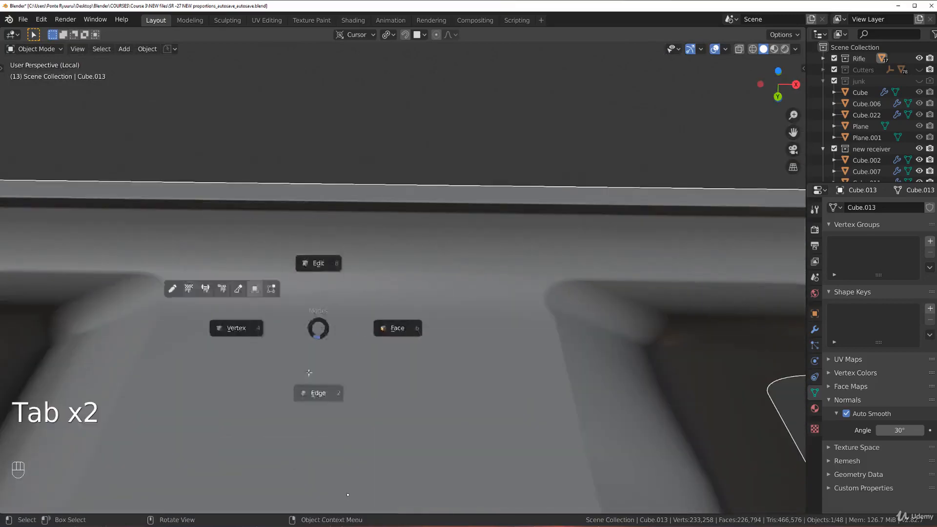
scroll(404, 337, "up", 2)
scroll(395, 328, "down", 2)
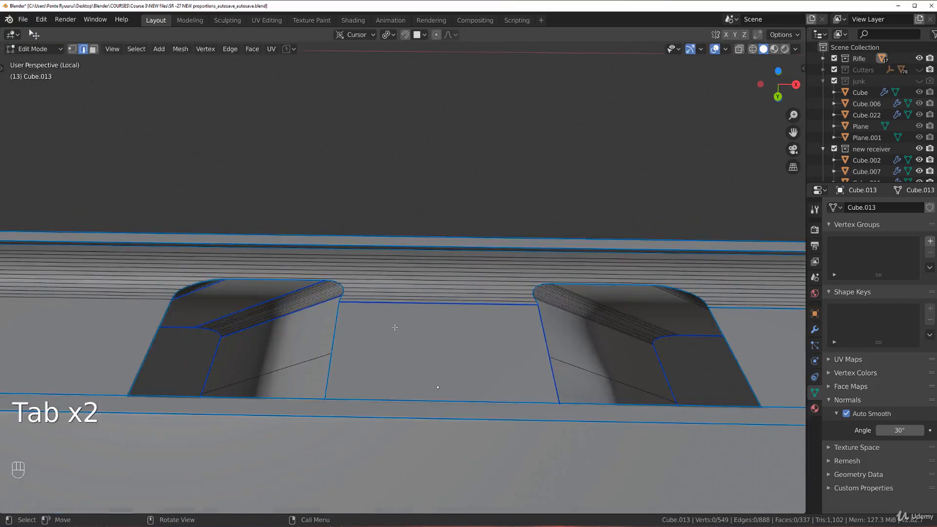
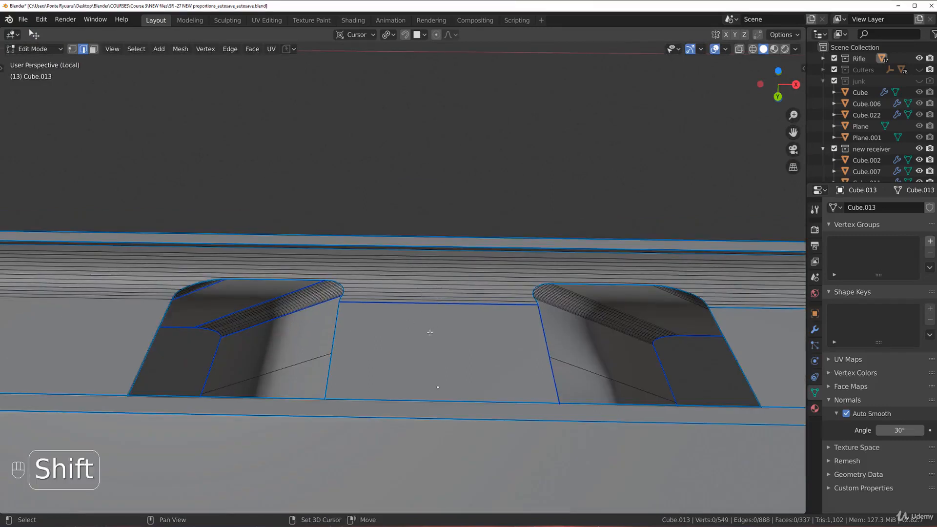
key("ctrl+r")
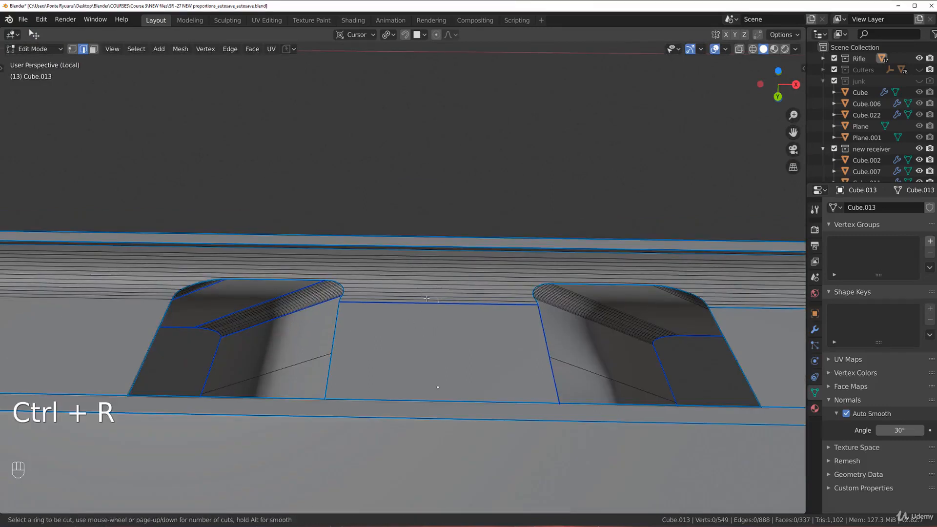
left_click(415, 252)
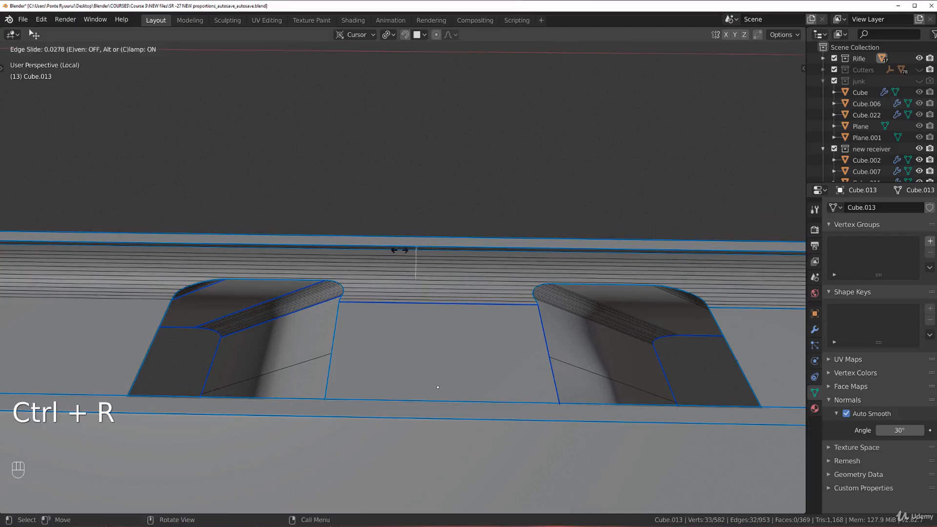
left_click(344, 249)
Add a matching loop cut on the opposite rail and connect the two cuts across the panel between the openings.
key("ctrl+r")
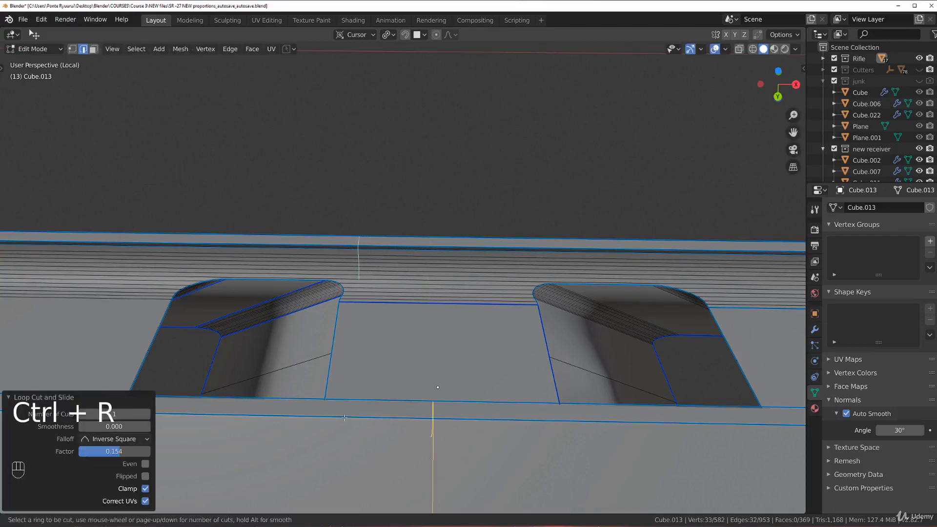
left_click(344, 419)
left_click(248, 411)
key("Tab")
middle_click_drag(356, 383, 403, 264)
scroll(415, 230, "up", 3)
key("Tab")
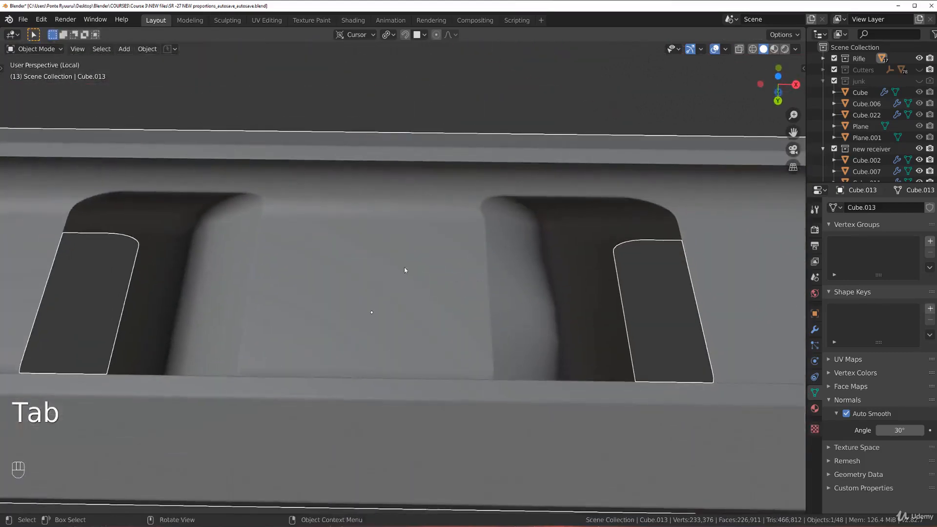
Add a loop cut across the curved channel wall beside the inner edge of the other opening.
key("Tab")
key("ctrl+r")
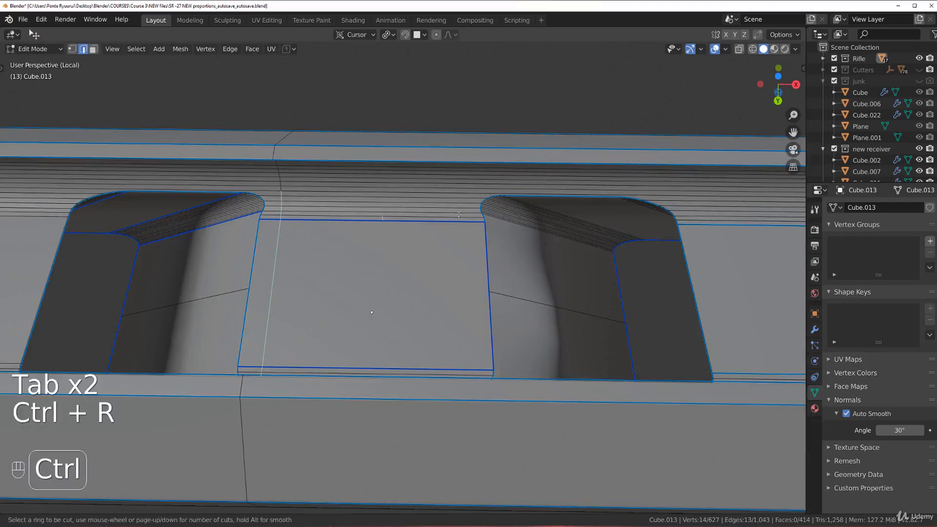
left_click(441, 169)
left_click(319, 163)
key("ctrl+r")
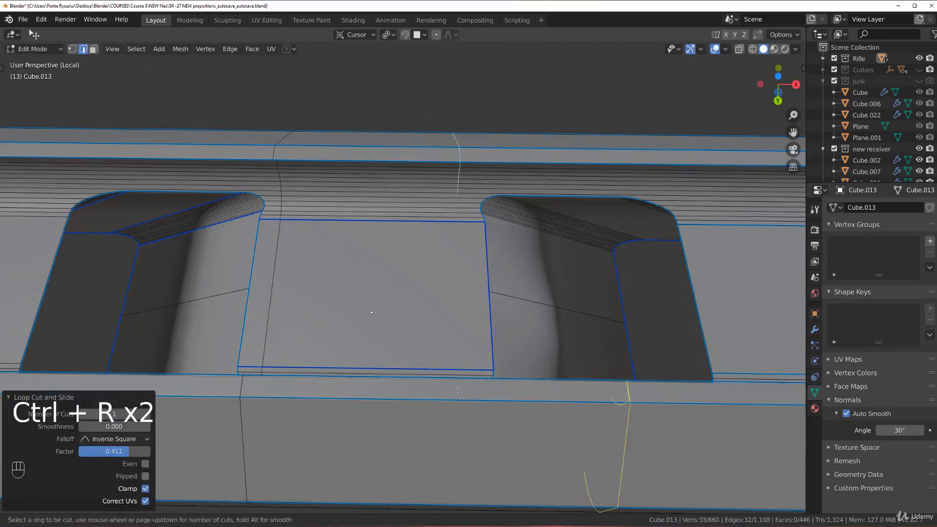
left_click(450, 374)
right_click(482, 385)
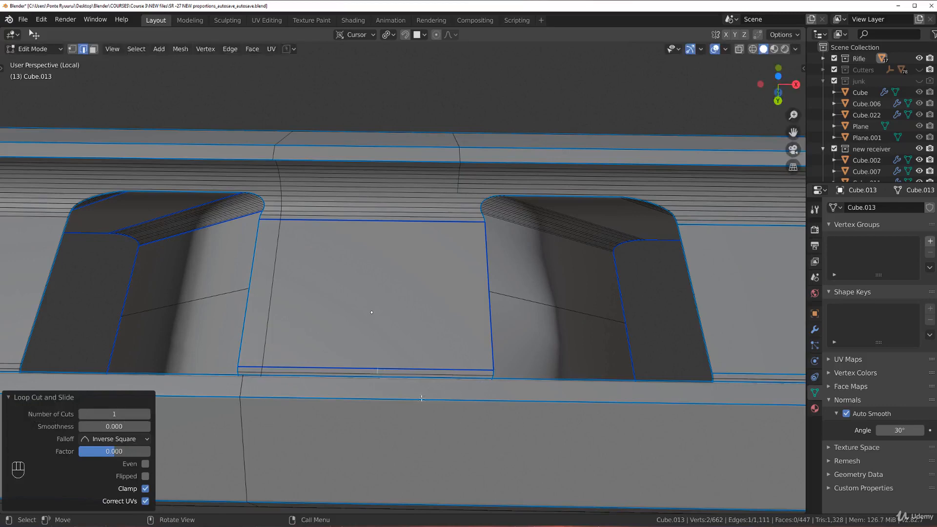
key("ctrl+z")
key("ctrl+r")
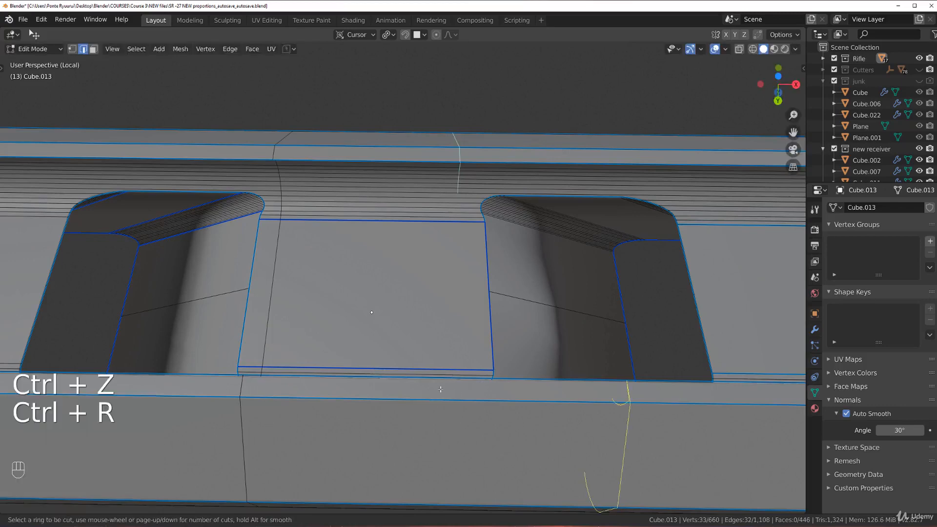
right_click(455, 416)
Add a loop cut across the opposite curved wall, in line with the last cut beside the second opening.
middle_click_drag(455, 416, 585, 357)
middle_click_drag(619, 107, 475, 313, "shift")
scroll(476, 313, "up", 1)
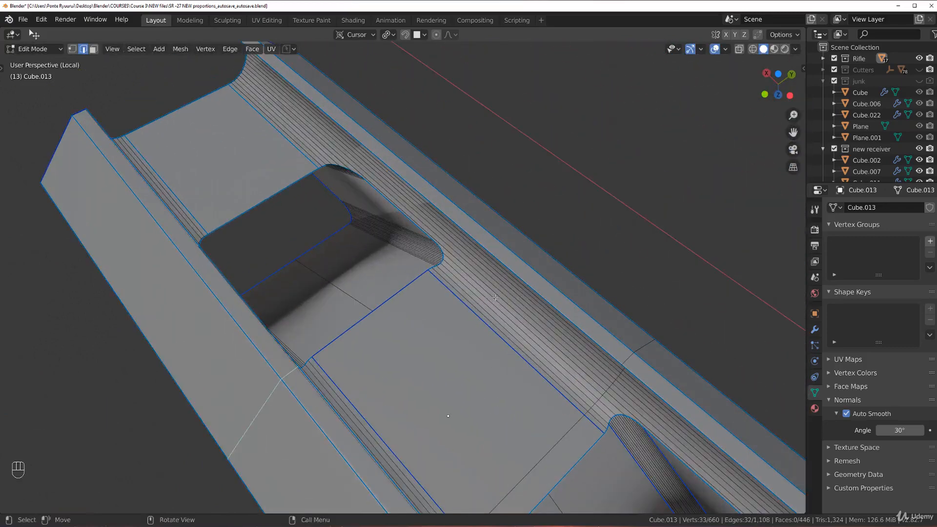
key("ctrl+r")
left_click(515, 274)
left_click(600, 328)
Connect the end vertices of the two new cuts across the middle panel and the curved fillets.
key("Tab")
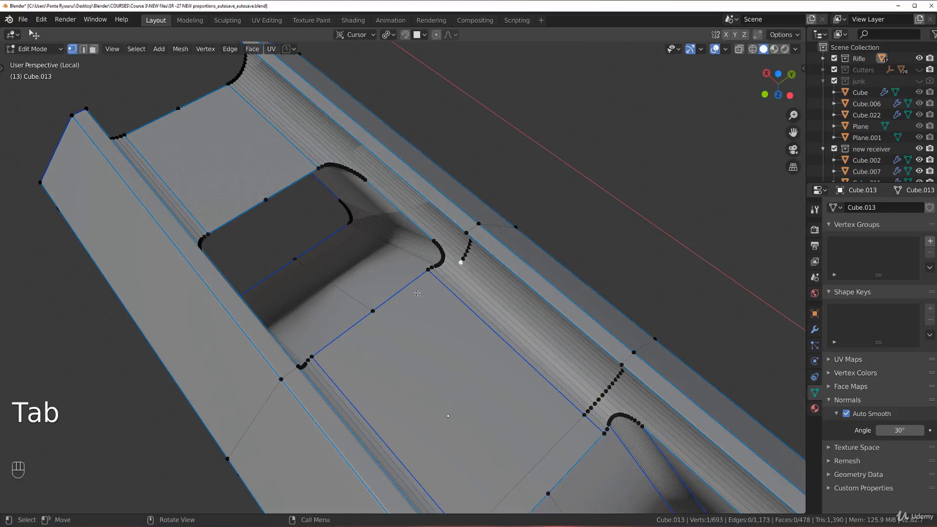
middle_click_drag(417, 293, 334, 274)
key("k")
key("j")
middle_click_drag(376, 231, 403, 171)
key("Tab")
key("Tab")
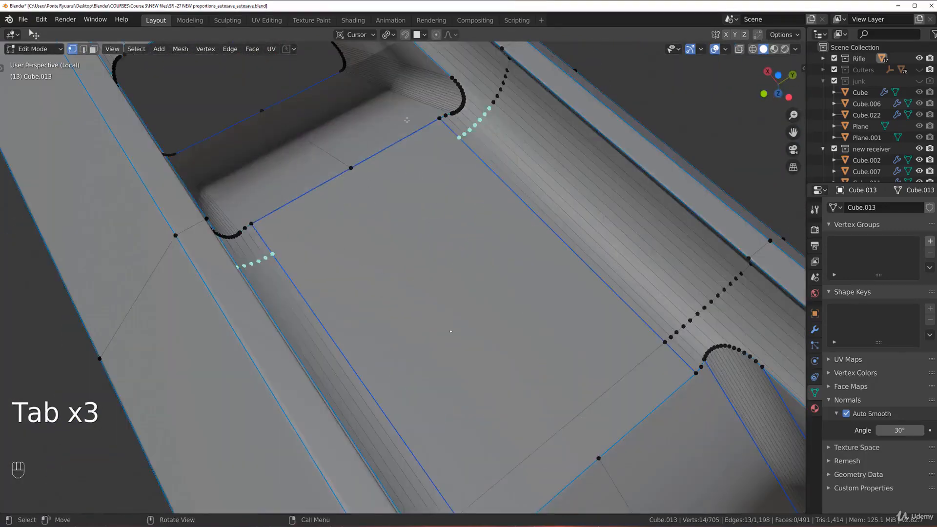
Select the slanted edges bordering the rounded inner corners of the opening and mark them sharp.
key("Tab")
left_click(415, 108)
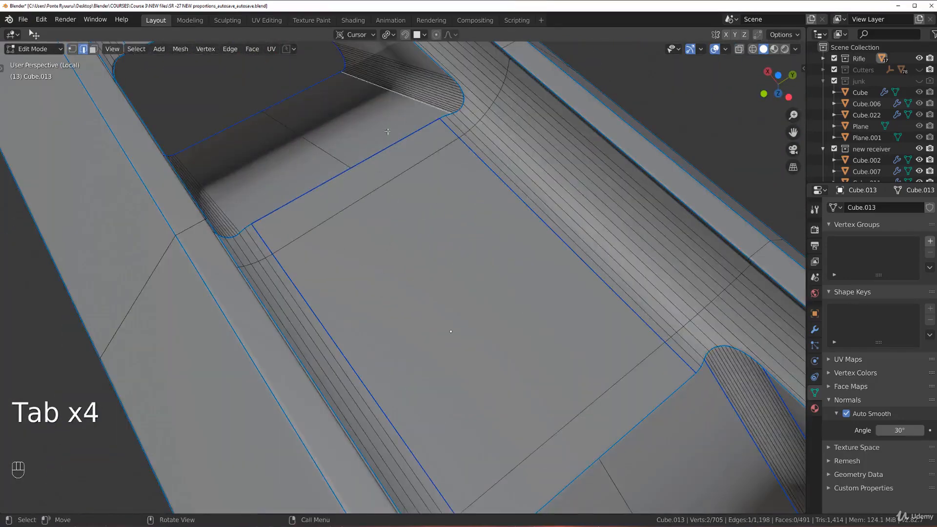
middle_click_drag(388, 131, 308, 97)
left_click(397, 115, "shift")
left_click(335, 91, "shift")
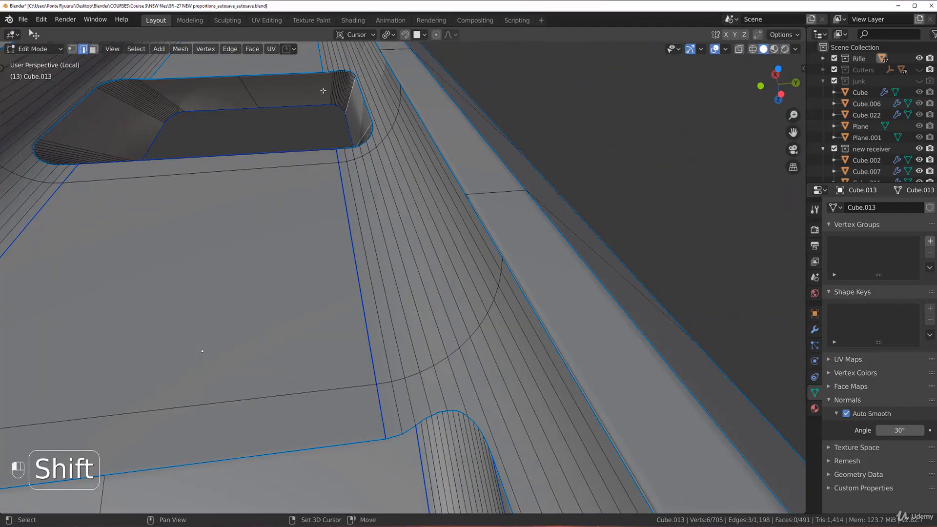
middle_click_drag(172, 95, 250, 145)
left_click(250, 145, "shift")
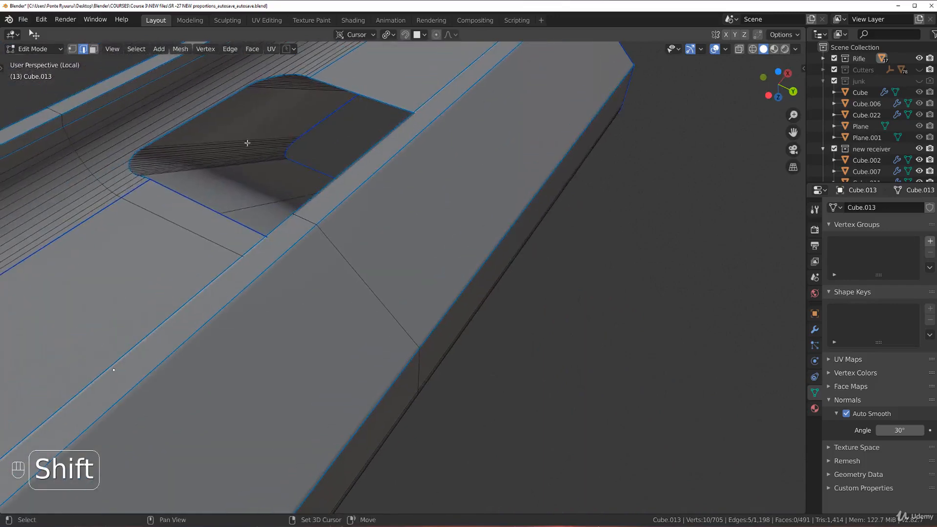
right_click(227, 171)
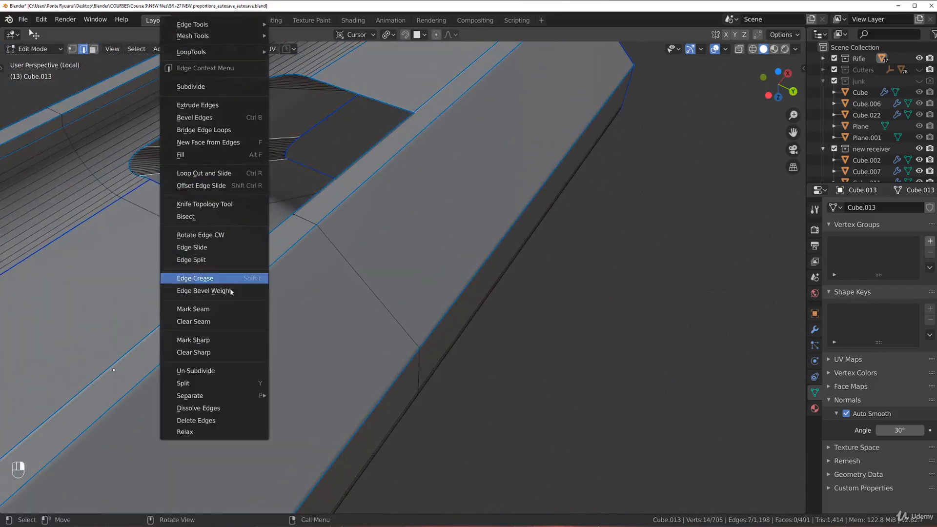
left_click(239, 341)
Select the long edges running along both sides of the part's flat top face and mark them sharp.
key("Tab")
middle_click_drag(255, 318, 407, 220)
key("Tab")
scroll(271, 252, "up", 2)
key("Tab")
scroll(529, 295, "down", 5)
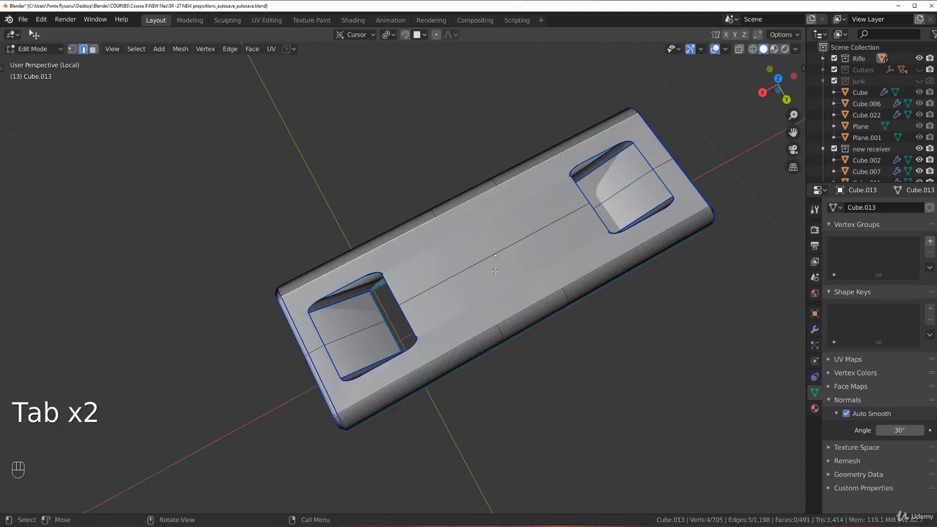
right_click(510, 281)
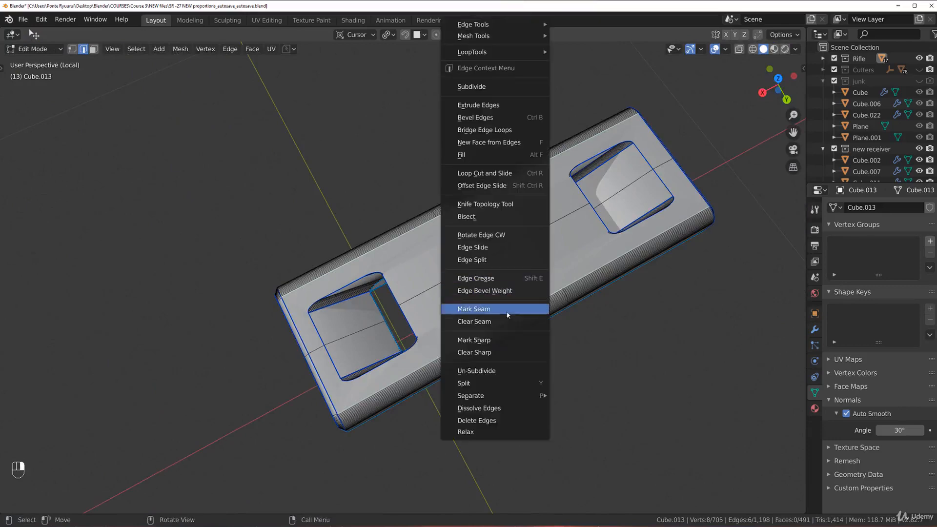
left_click(507, 339)
scroll(491, 238, "up", 4)
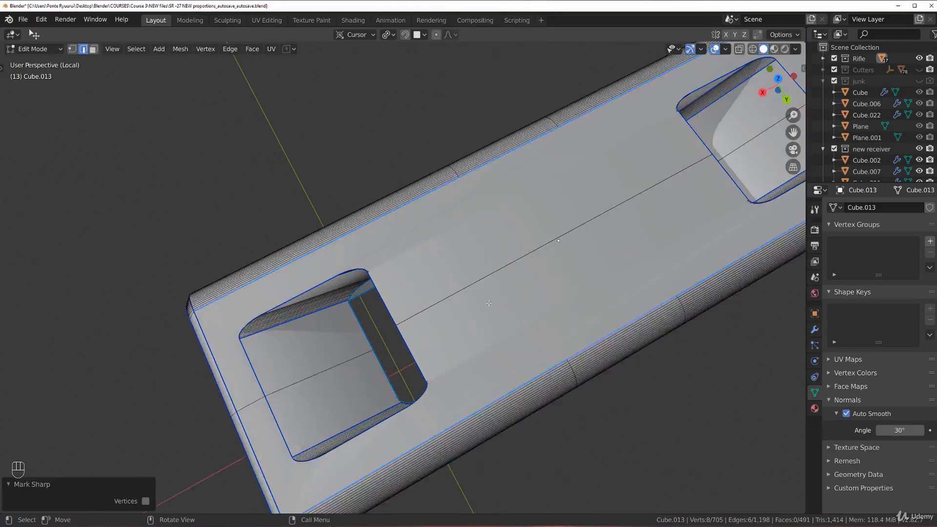
Select the rim loop of the near opening on the top face and set its edge bevel weight to 1.
key("Tab")
middle_click_drag(492, 238, 449, 214, "shift")
key("Tab")
scroll(349, 358, "up", 2)
left_click(288, 440, "alt")
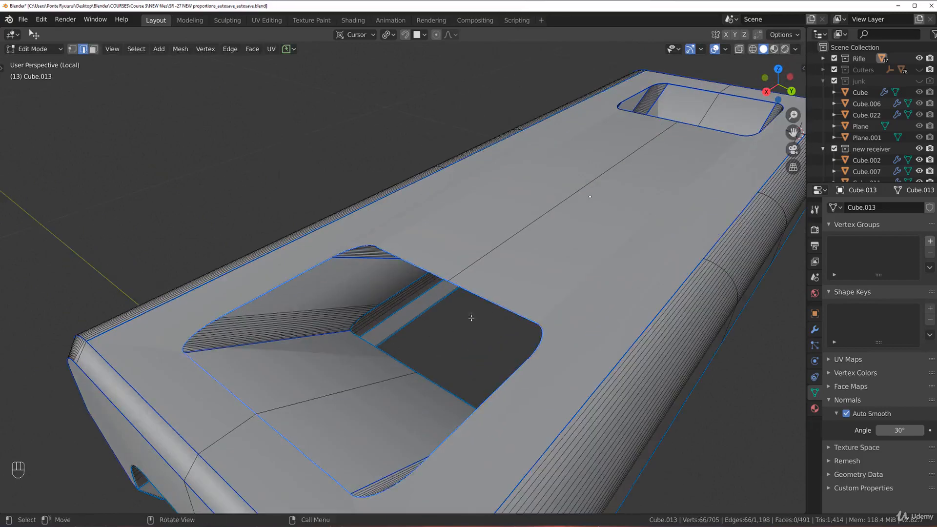
right_click(446, 275)
left_click(424, 290)
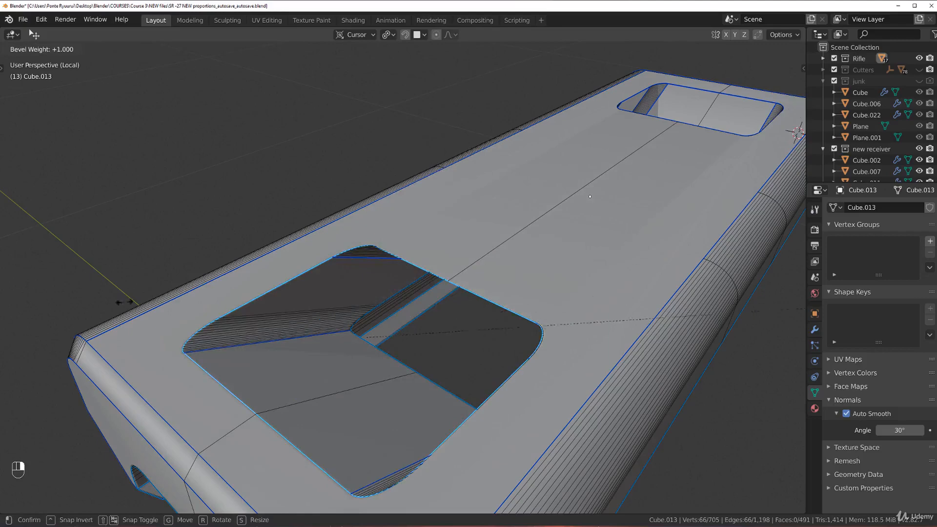
left_click(438, 152)
key("Tab")
Give the rim loop of the opening at the other end of the top face a bevel weight of 1.
scroll(420, 205, "down", 3)
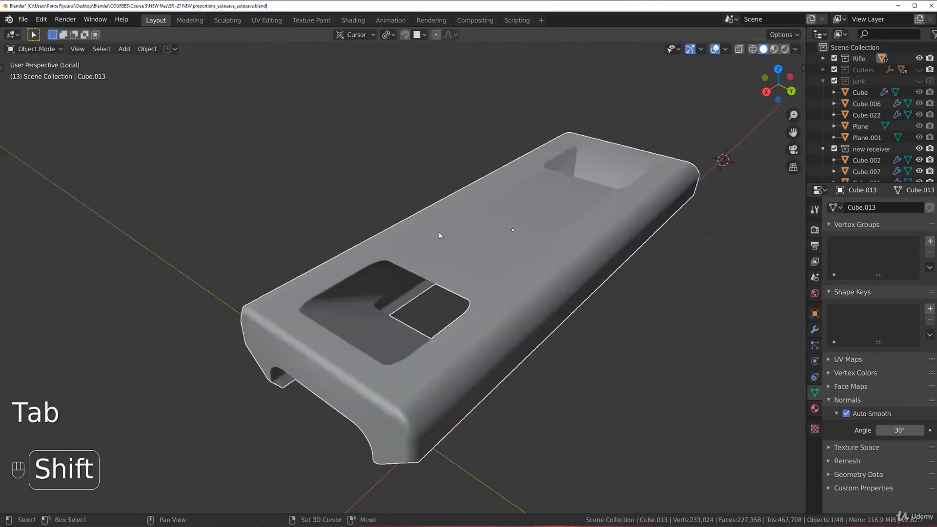
middle_click_drag(438, 232, 331, 260, "shift")
scroll(331, 261, "up", 2)
middle_click_drag(537, 179, 337, 252)
scroll(384, 198, "up", 1)
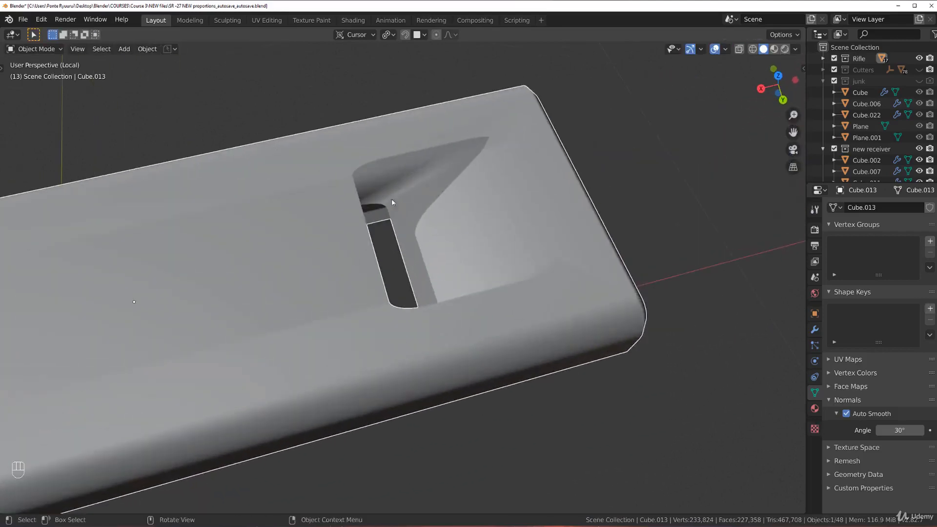
key("Tab")
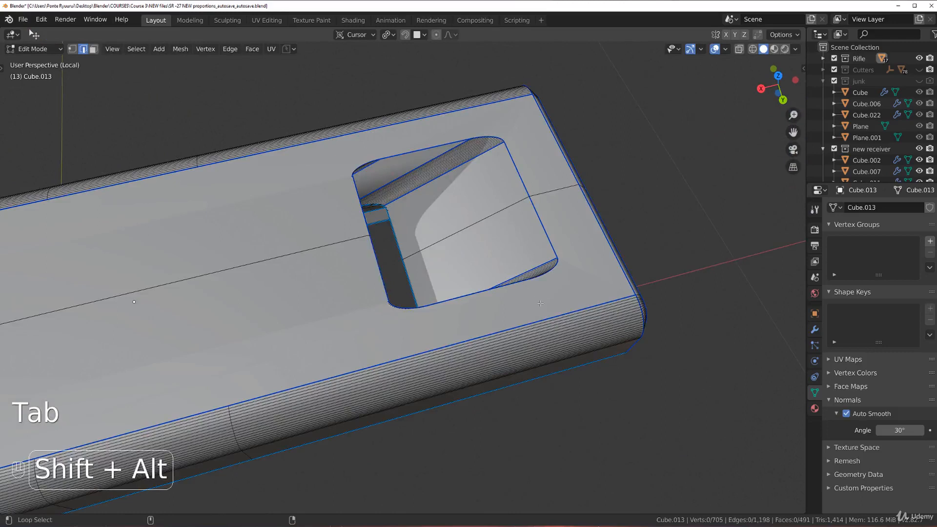
key("ctrl+e")
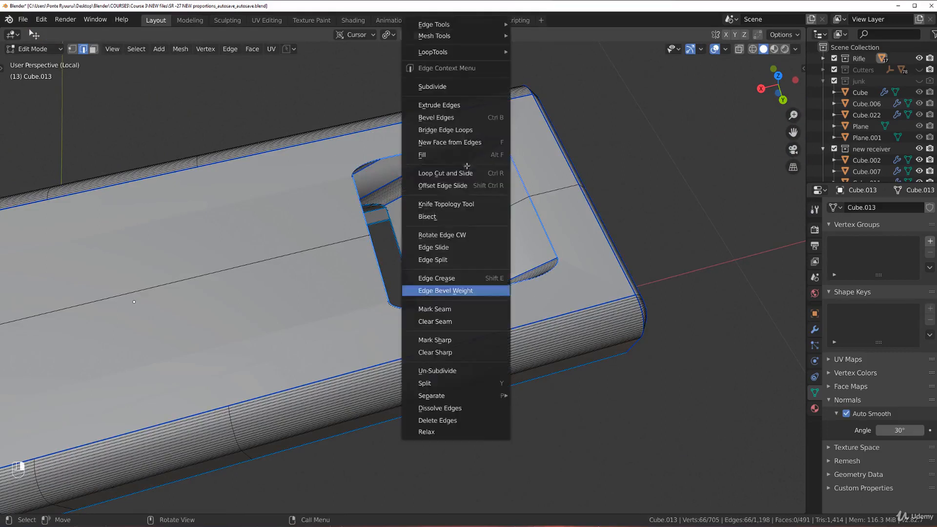
left_click(453, 291)
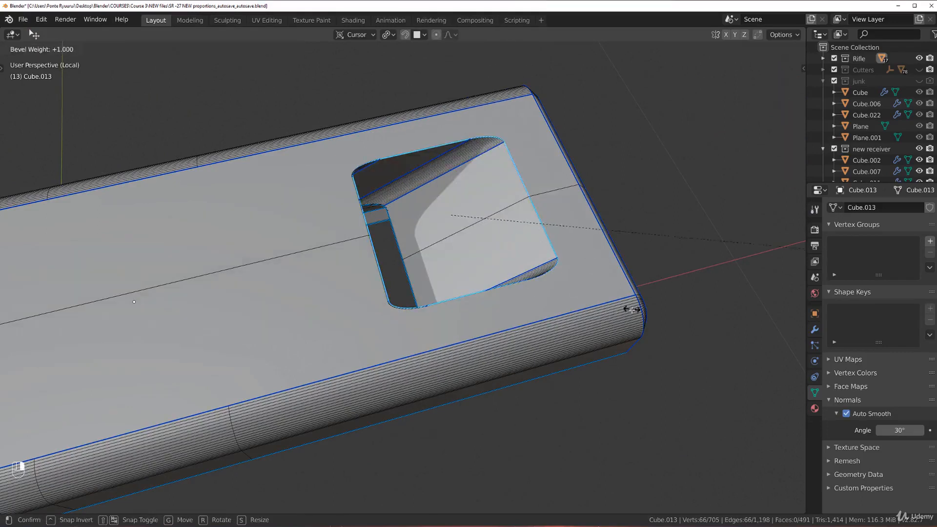
left_click(629, 309)
key("Tab")
Try to apply an edge bevel weight to the vertical middle edge on the part's end face.
scroll(488, 220, "down", 3)
middle_click_drag(439, 263, 344, 213)
scroll(251, 234, "up", 5)
scroll(330, 234, "down", 7)
scroll(348, 230, "up", 5)
key("Tab")
left_click(466, 296, "alt")
right_click(478, 296)
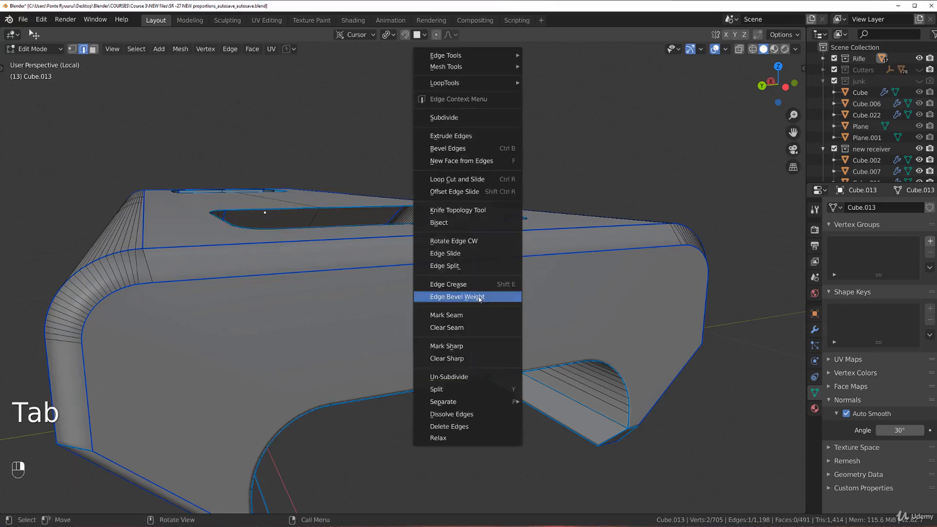
left_click(480, 297)
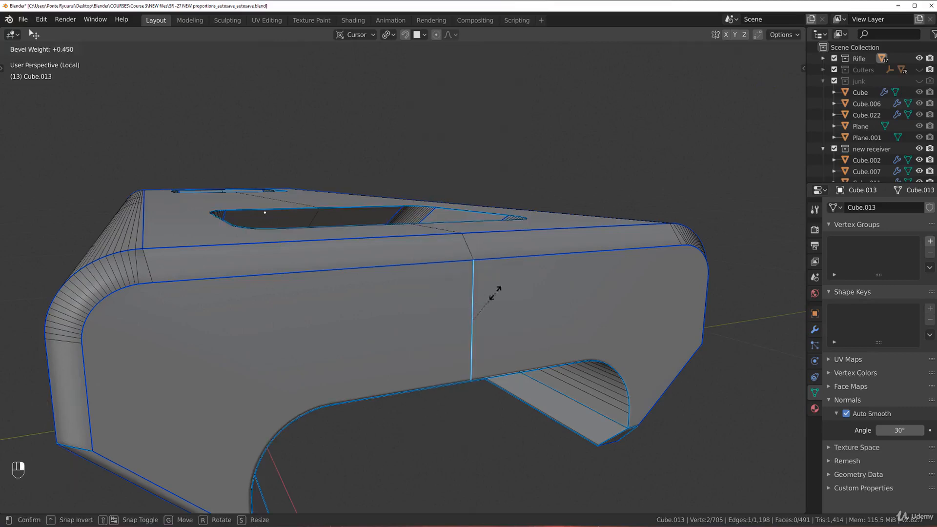
left_click(403, 295)
key("Tab")
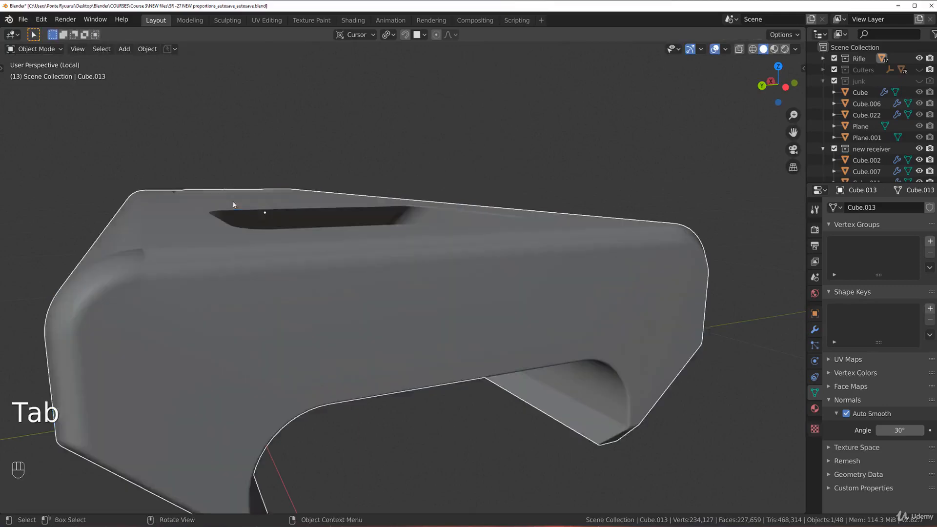
Select the inner and outer edge loops bordering the bevel strip around the part's end face and mark them sharp.
middle_click_drag(136, 216, 318, 299)
key("Tab")
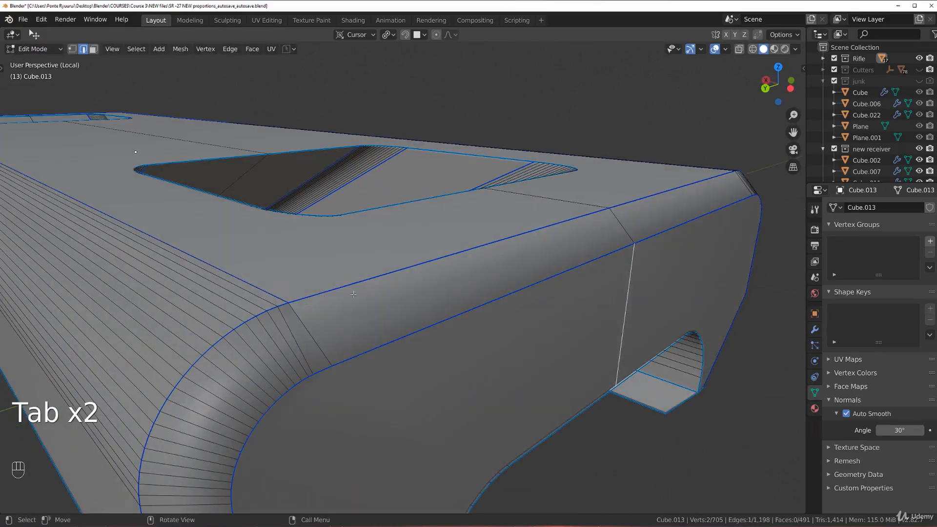
middle_click_drag(375, 287, 405, 281)
middle_click_drag(431, 287, 435, 277)
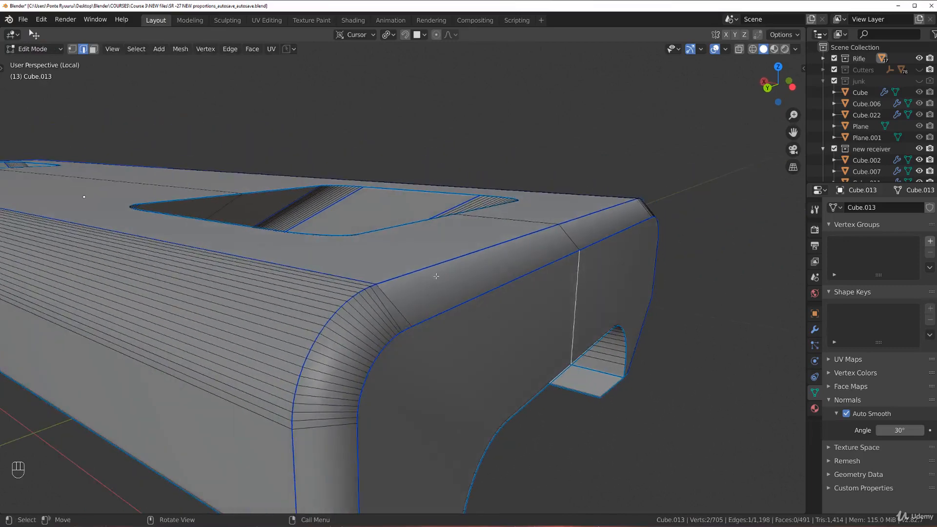
left_click(452, 305, "alt+shift")
right_click(467, 306)
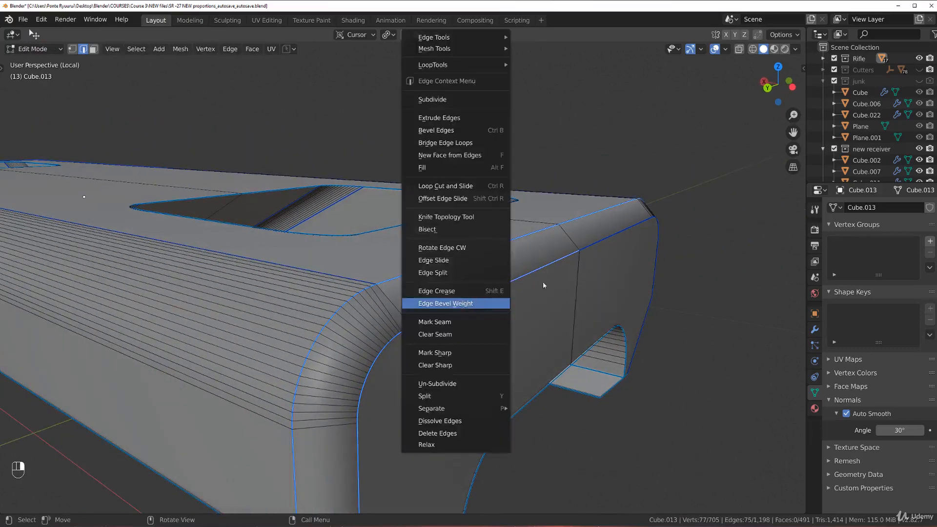
left_click(578, 261, "alt+shift")
right_click(529, 278)
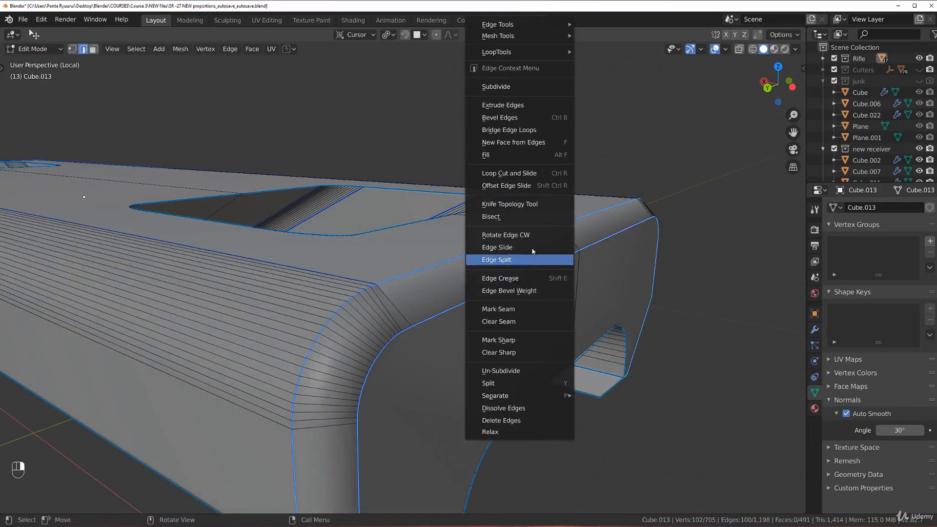
left_click(519, 341)
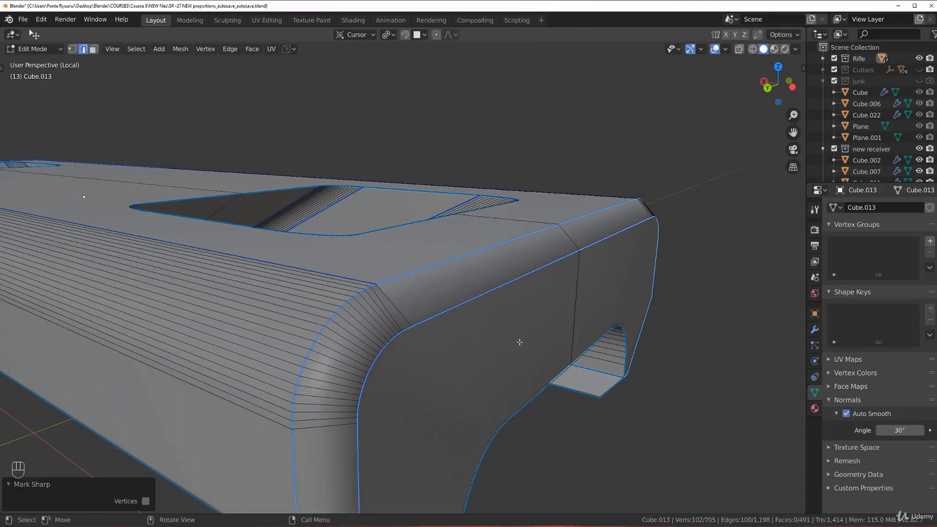
Set the edge bevel weight of both selected end loops to 1 and return to Object Mode.
right_click(445, 318)
left_click(442, 294)
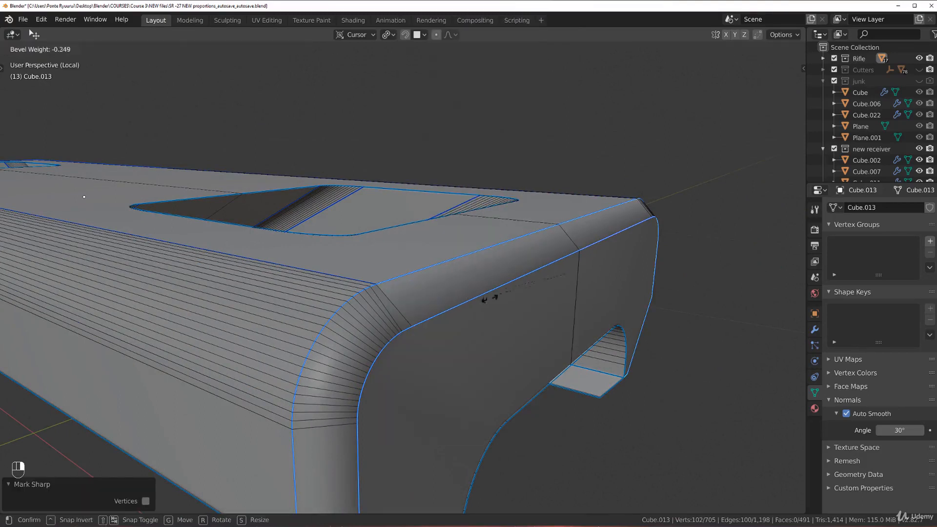
left_click(746, 406)
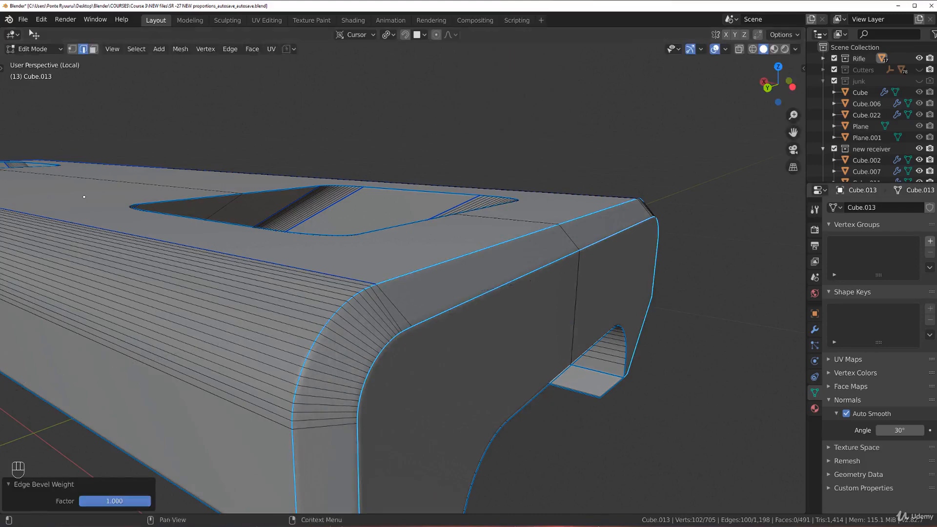
scroll(479, 318, "down", 3)
key("Tab")
Examine the bevelled end face, its lower corners and the underside of the part for shading problems.
left_click(457, 265)
scroll(458, 264, "up", 2)
middle_click_drag(458, 265, 600, 310)
scroll(318, 251, "down", 3)
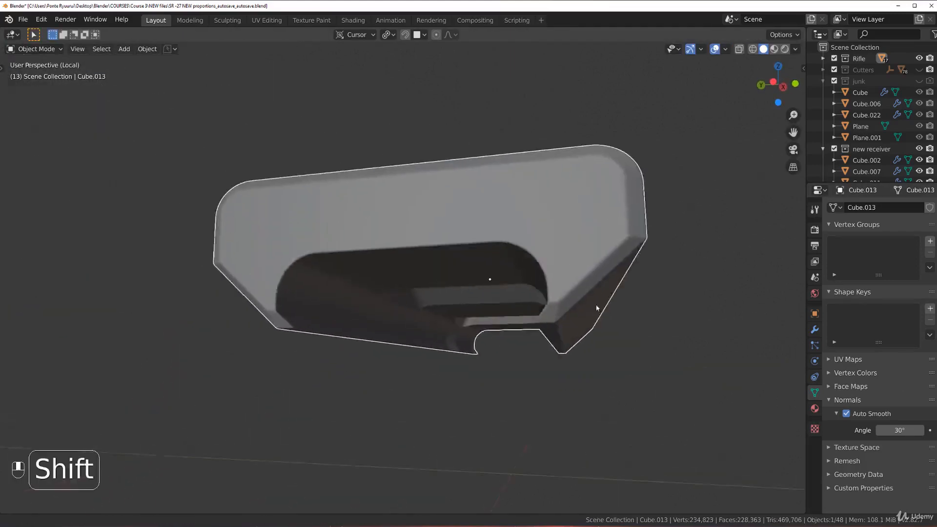
scroll(502, 298, "up", 2)
middle_click_drag(502, 297, 414, 297, "shift")
scroll(439, 263, "up", 1)
key("Tab")
left_click(433, 349)
scroll(434, 349, "down", 4)
key("Tab")
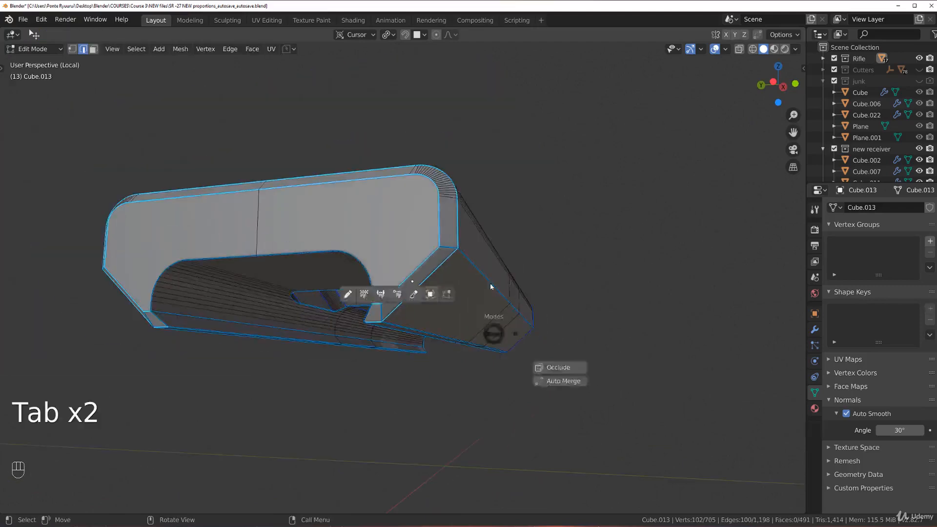
left_click(493, 288)
middle_click_drag(556, 270, 537, 268)
middle_click_drag(314, 305, 481, 269, "shift")
scroll(481, 269, "up", 4)
key("Tab")
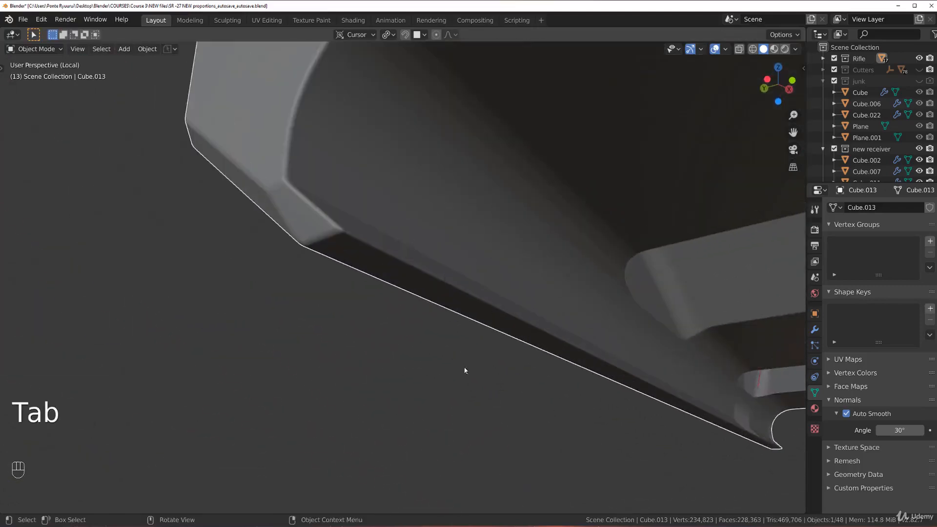
Examine the opposite side of the end face and the inside of the curved channel from below.
scroll(450, 350, "down", 5)
middle_click_drag(564, 272, 229, 285)
middle_click_drag(518, 282, 453, 262)
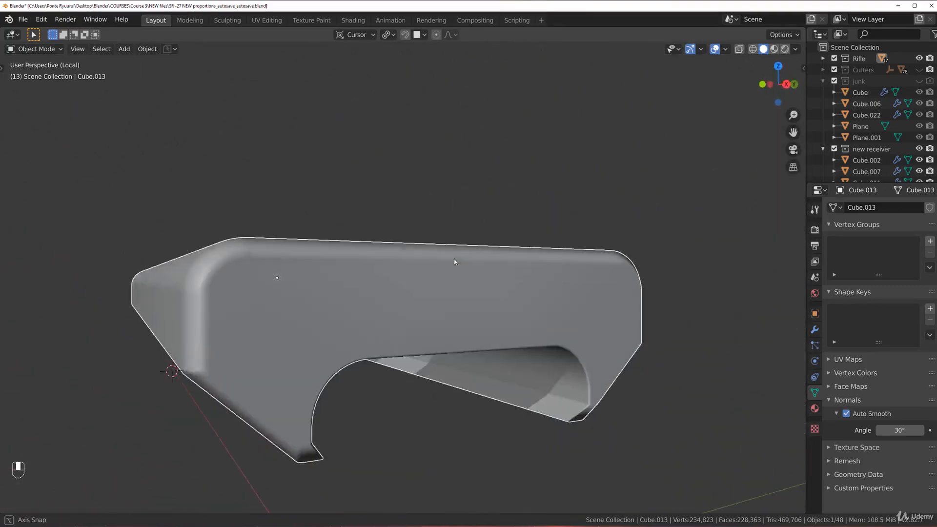
middle_click_drag(445, 302, 429, 273)
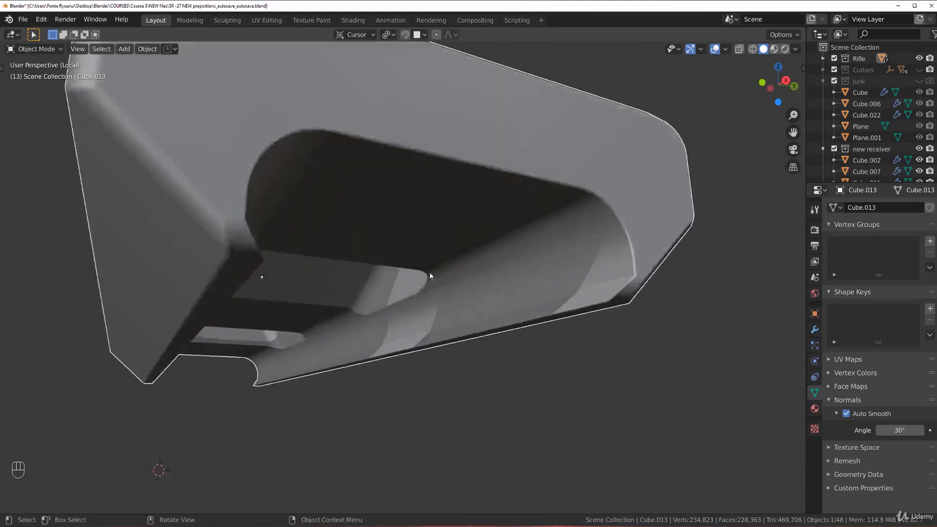
scroll(404, 312, "up", 3)
key("Tab")
scroll(405, 247, "down", 3)
scroll(392, 283, "up", 2)
middle_click_drag(410, 241, 401, 276, "shift")
scroll(310, 276, "down", 2)
key("Tab")
scroll(376, 209, "down", 3)
Leave local view and examine the mount part on the whole rifle from the front and at an angle.
key("KP_Divide")
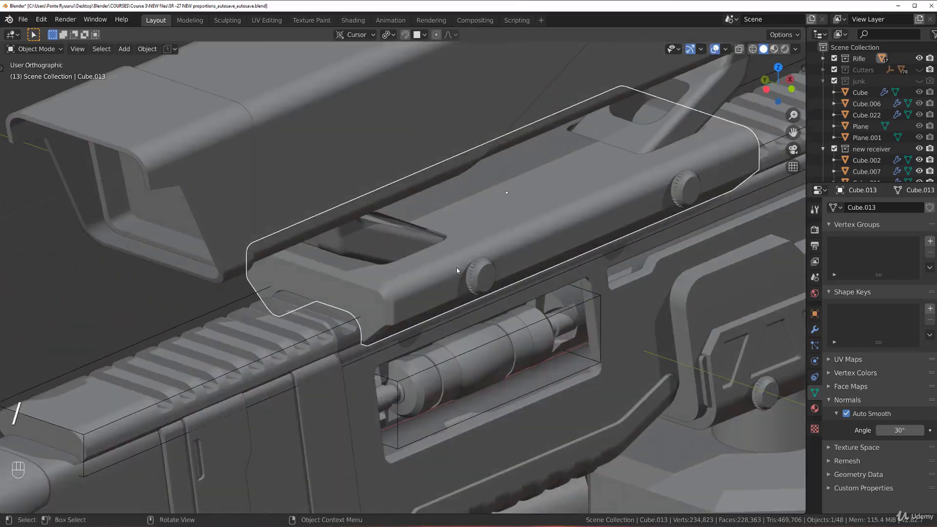
left_click(146, 283)
scroll(226, 308, "down", 3)
key("grave")
left_click(485, 238)
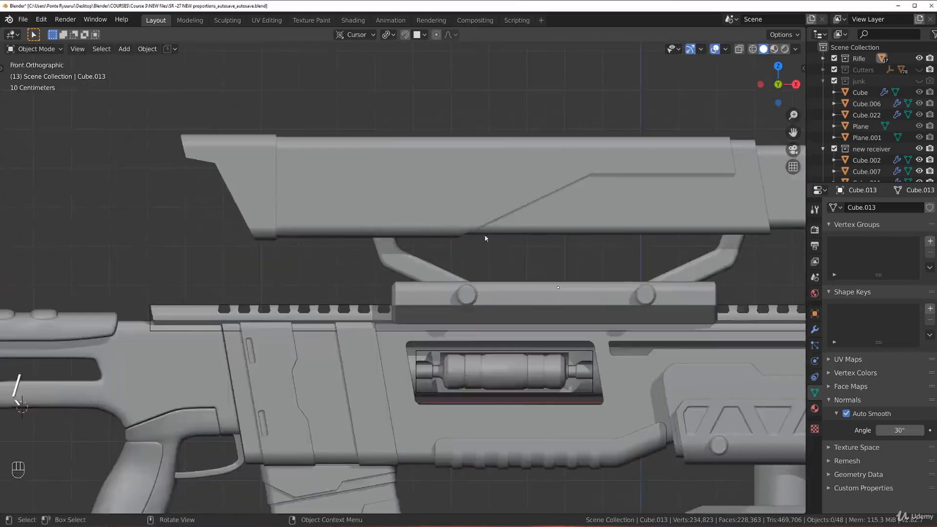
scroll(512, 256, "up", 2)
middle_click_drag(521, 264, 536, 249, "shift")
key("grave")
left_click(493, 220)
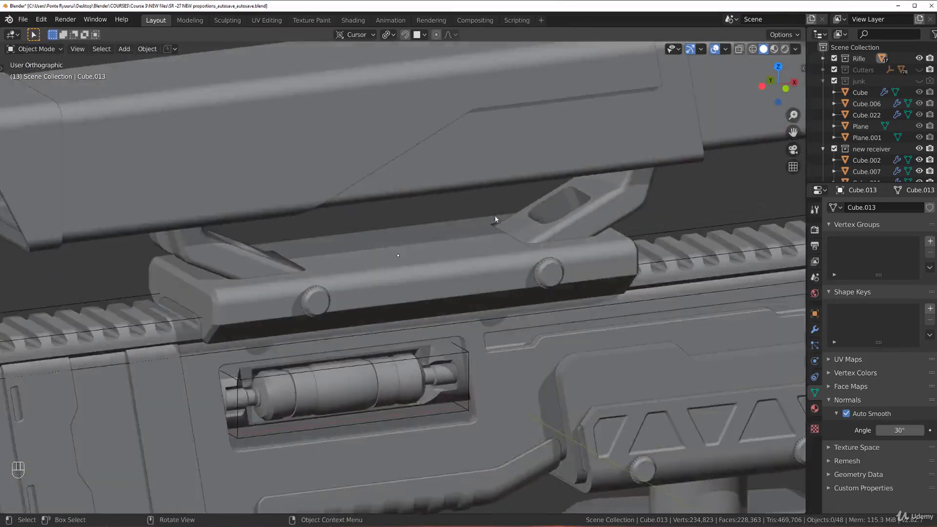
scroll(480, 196, "up", 1)
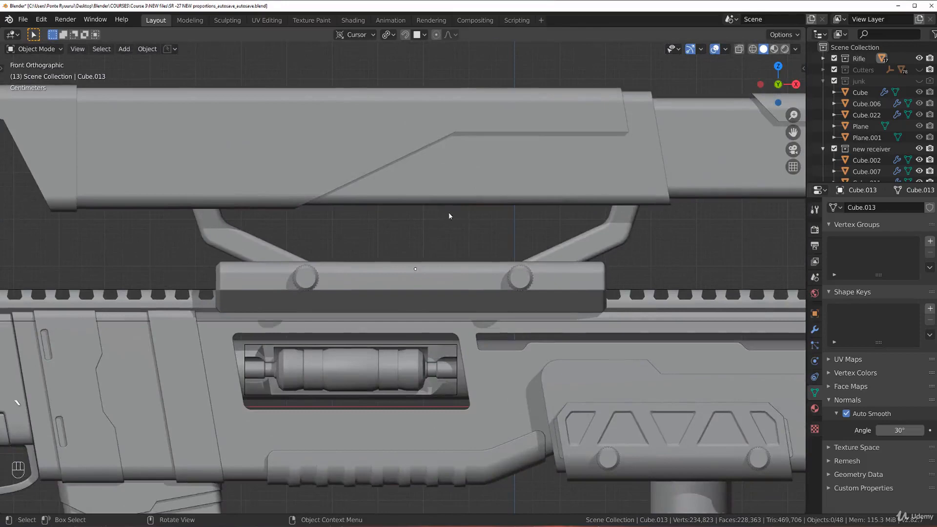
middle_click_drag(443, 216, 463, 244)
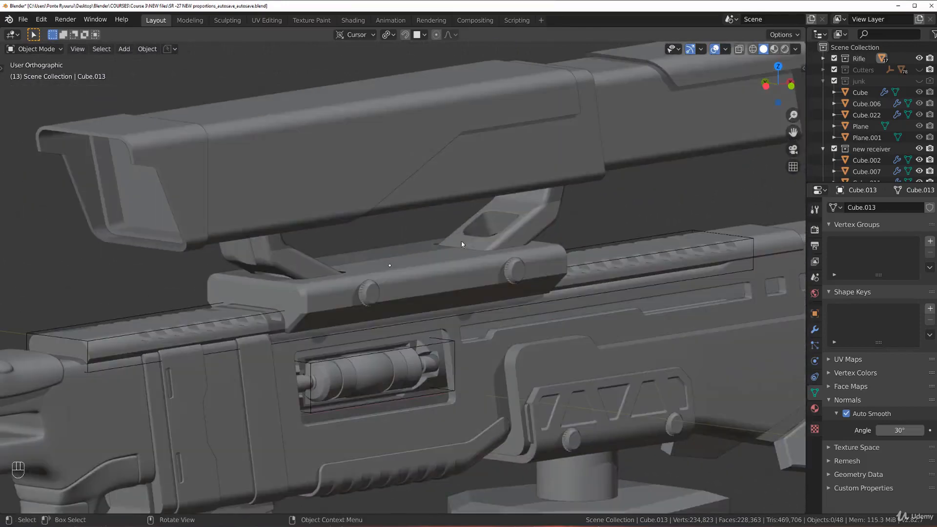
Select the near side wall's faces, the rounded edge strips above it and the adjoining top face in Edit Mode.
scroll(461, 241, "up", 4)
key("Tab")
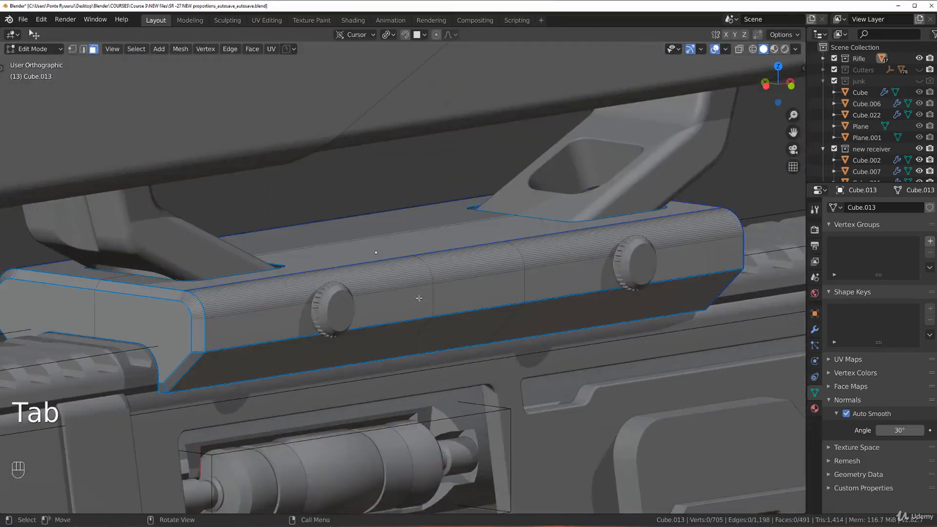
left_click(247, 321)
left_click(321, 256, "ctrl")
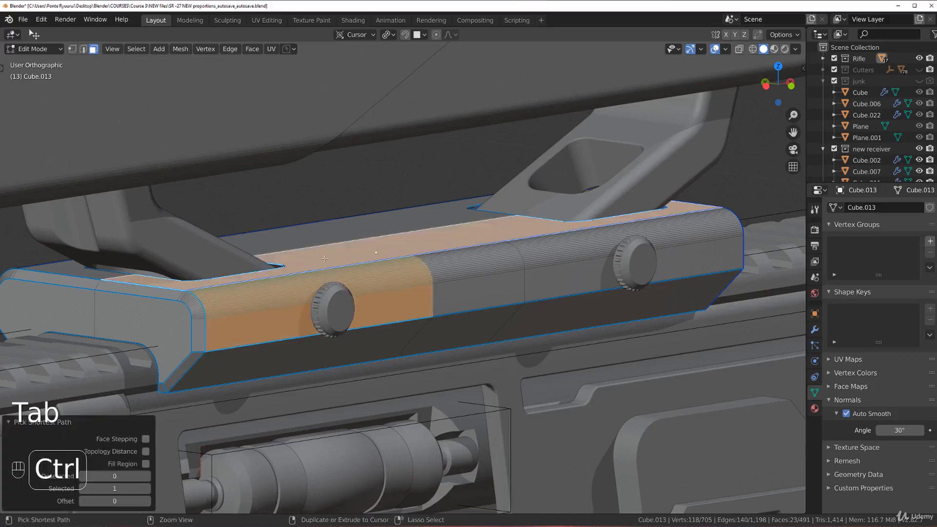
left_click(502, 284, "ctrl")
left_click(592, 272, "ctrl")
left_click(556, 237, "ctrl")
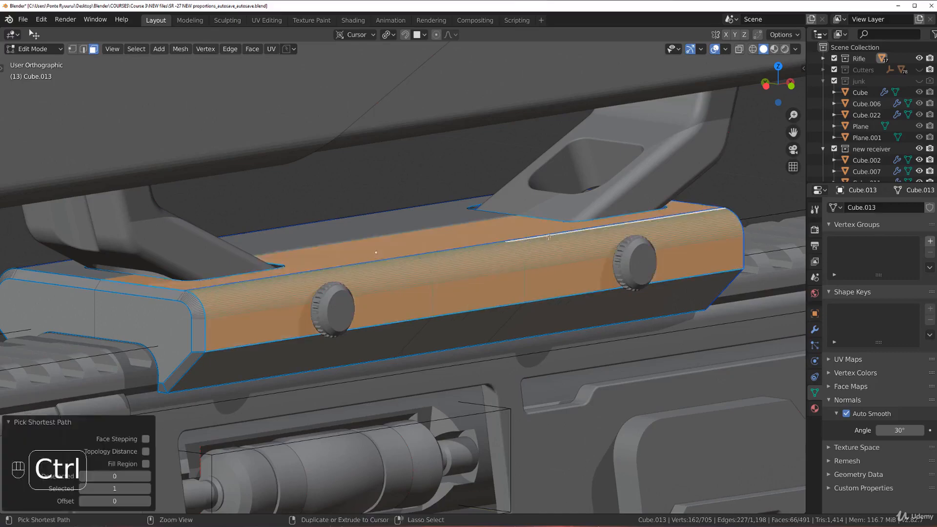
left_click(539, 229, "ctrl")
middle_click_drag(392, 258, 456, 289)
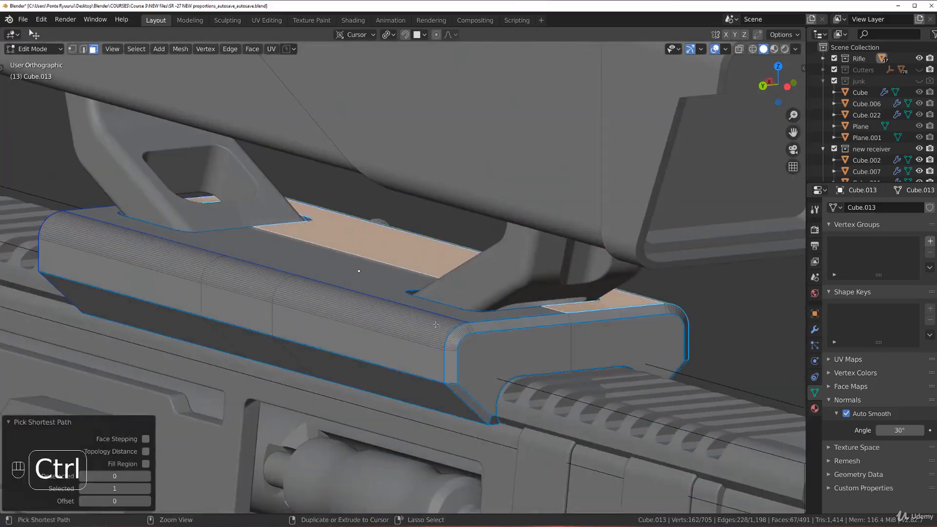
left_click(425, 350, "ctrl")
left_click(452, 313, "ctrl")
key("ctrl+z")
key("ctrl+z")
key("ctrl+z")
Add the remaining top face and the opposite side's wall and rounded strips to the face selection, using Circle Select for missed strips.
left_click(452, 312, "shift")
left_click(394, 346, "ctrl")
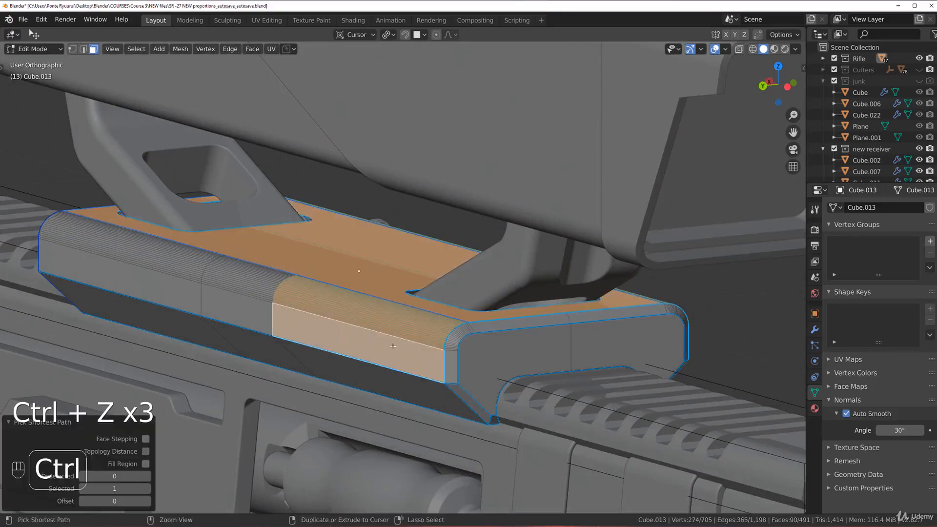
left_click(239, 300, "ctrl")
left_click(175, 246, "ctrl")
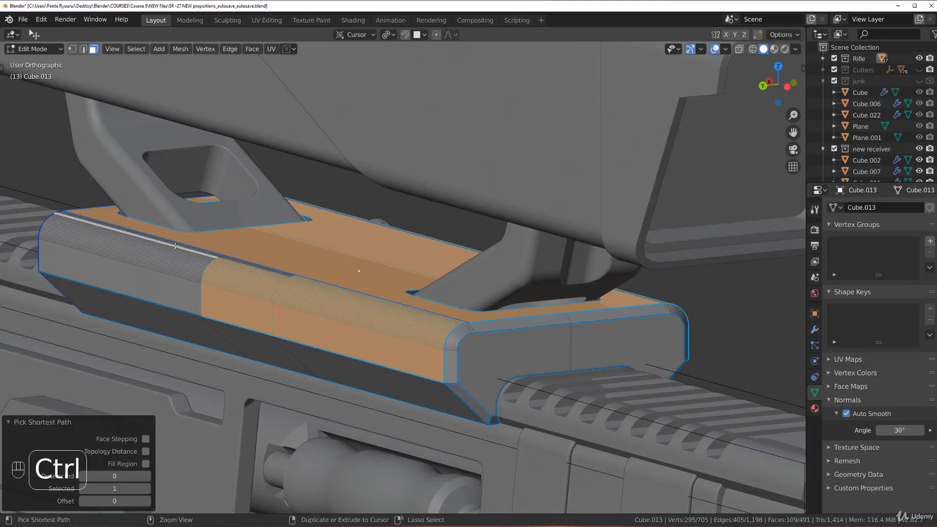
key("w")
key("w")
key("w")
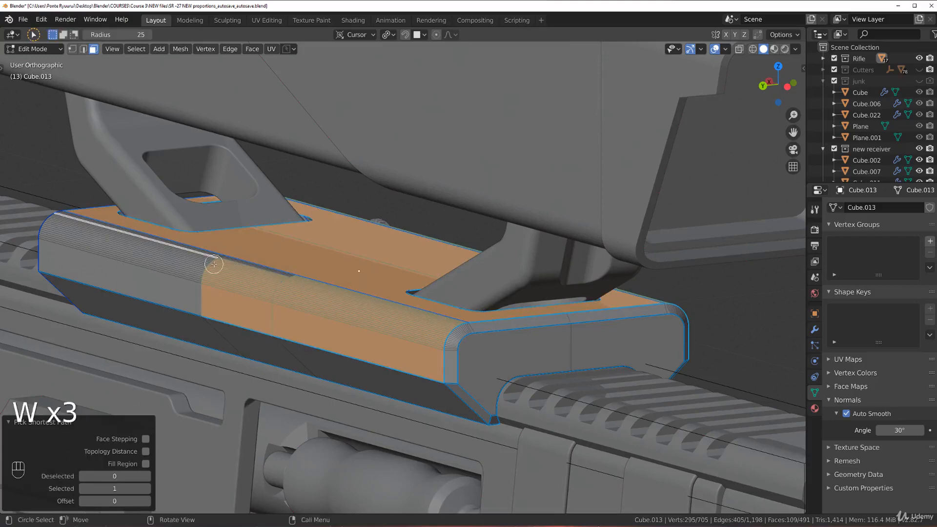
left_click_drag(205, 252, 233, 271, "shift")
middle_click_drag(213, 254, 376, 268)
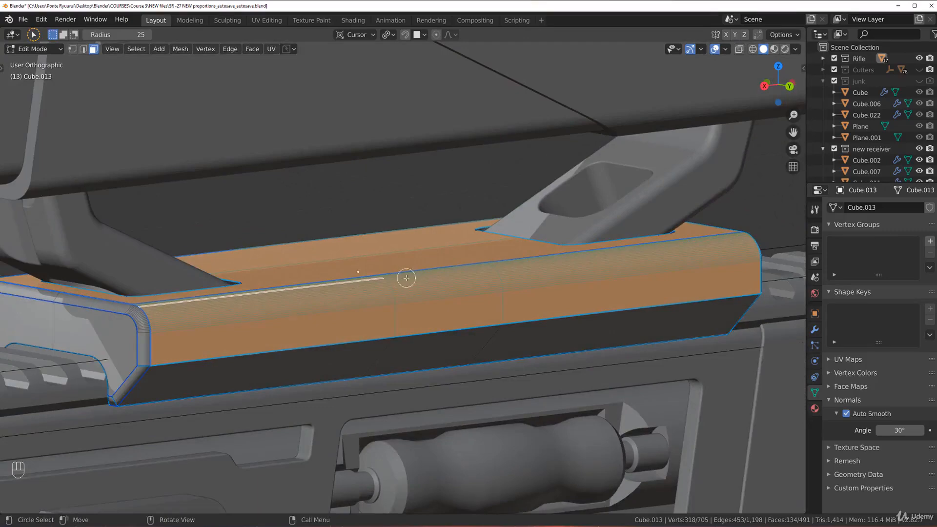
Duplicate the selected top and side faces in place, separate the copy as its own object and return to Object Mode.
key("shift+d")
right_click(488, 197)
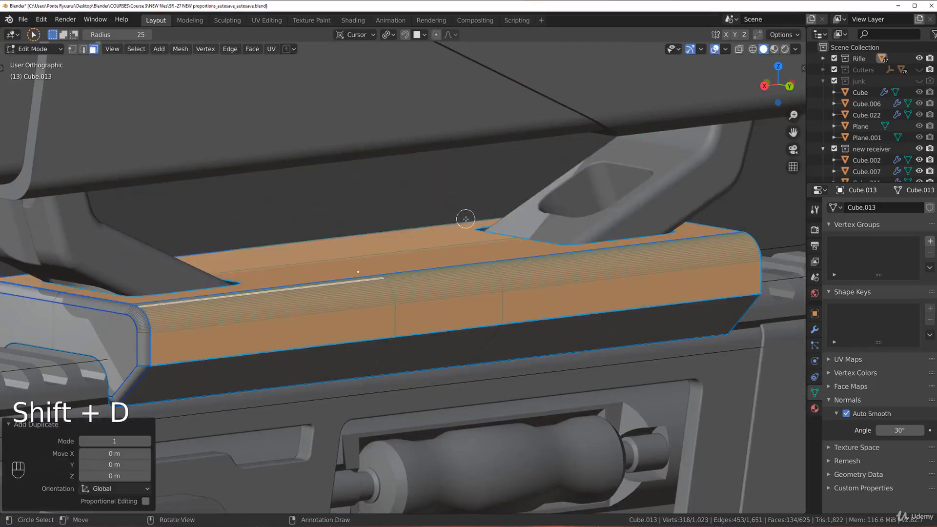
key("p")
left_click(464, 218)
key("w")
key("w")
key("w")
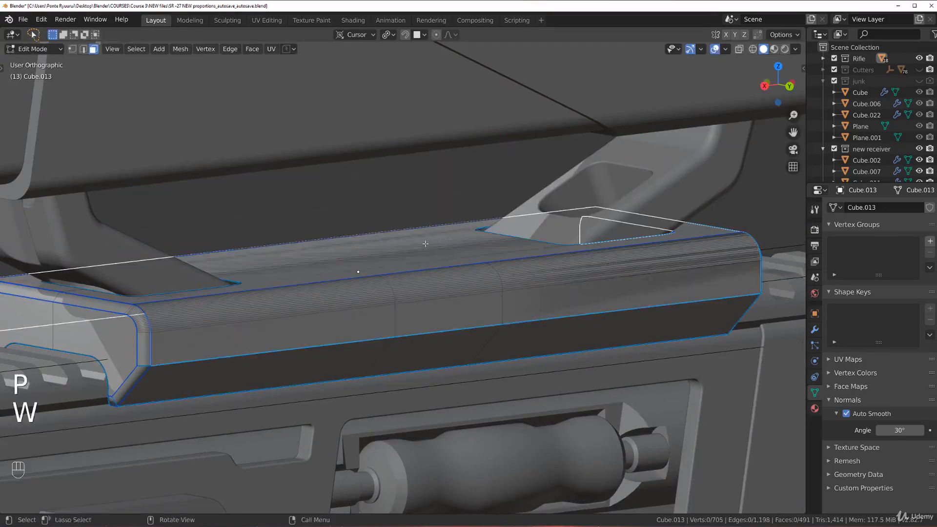
scroll(424, 273, "down", 3)
key("Tab")
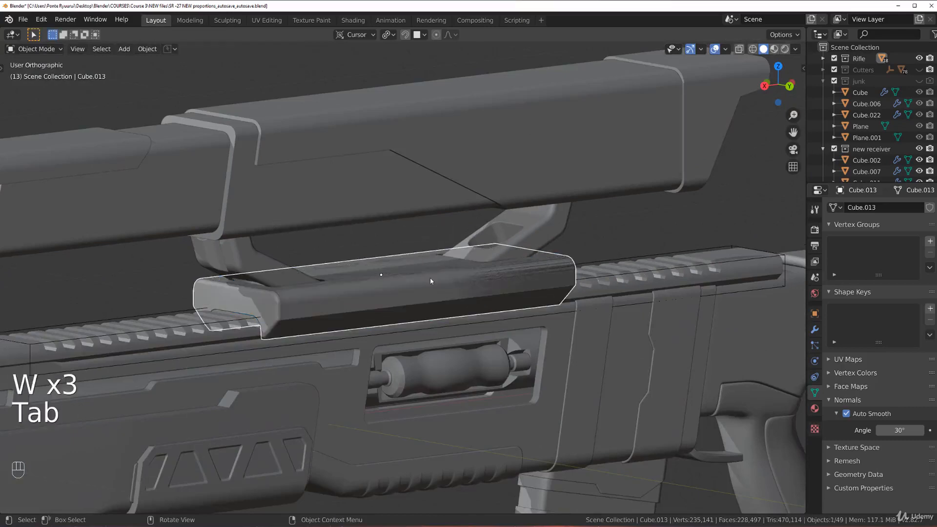
Select the separated top-and-sides shell and add a Solidify modifier to it.
left_click(429, 277)
left_click(425, 287)
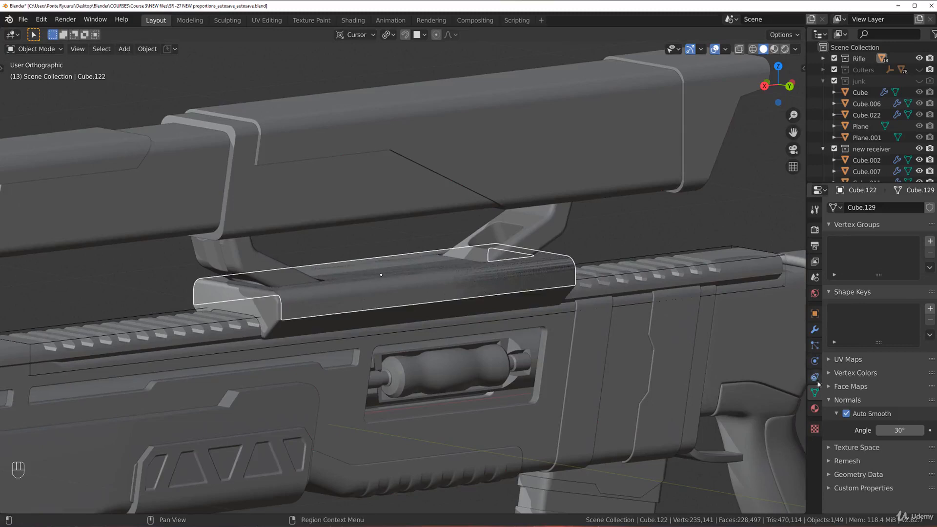
left_click(815, 330)
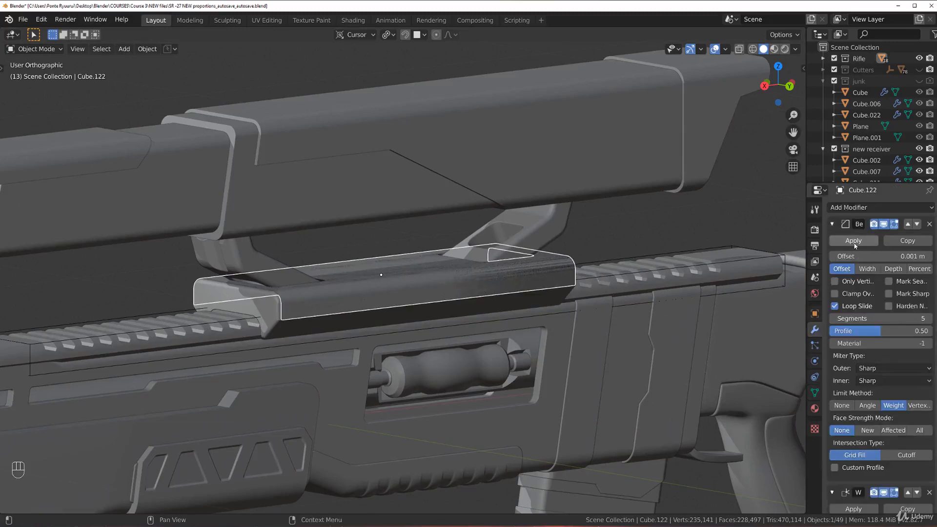
left_click(859, 208)
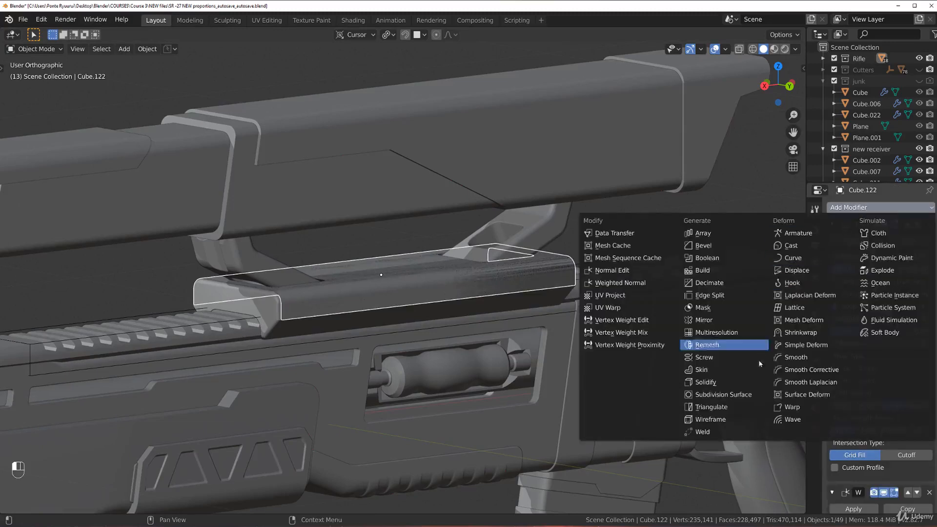
left_click(703, 376)
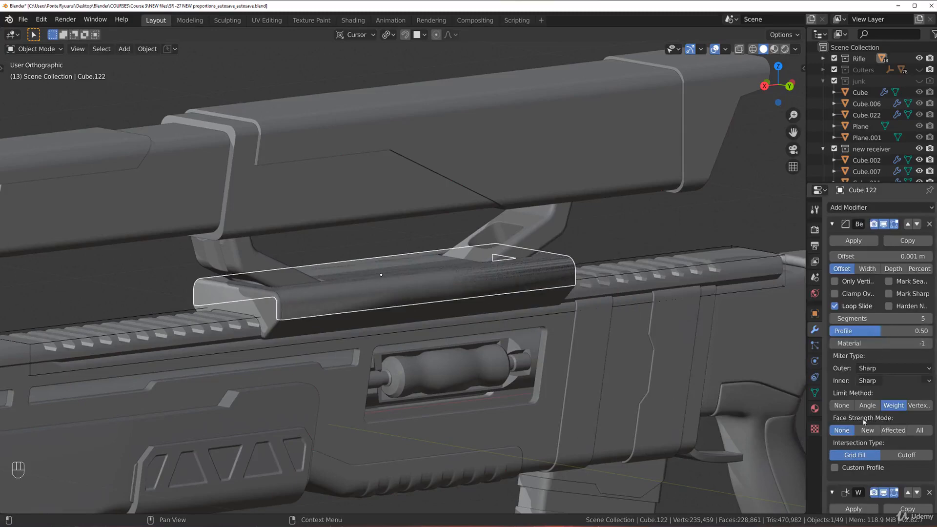
Move the Solidify modifier to the top of the shell's modifier stack and set its thickness to -0.006 m.
scroll(896, 478, "down", 8)
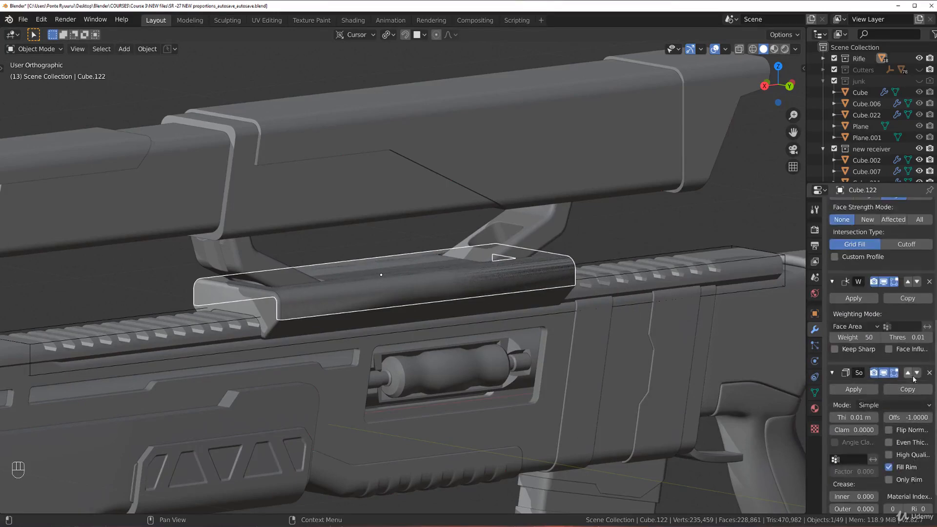
left_click(908, 372)
scroll(907, 342, "up", 3)
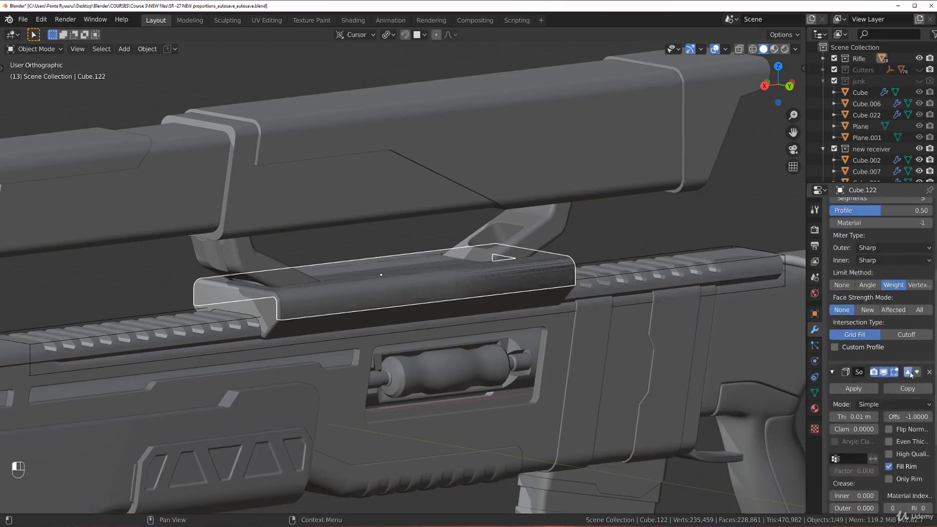
left_click(909, 373)
scroll(882, 312, "up", 5)
left_click_drag(853, 268, 832, 268, "shift")
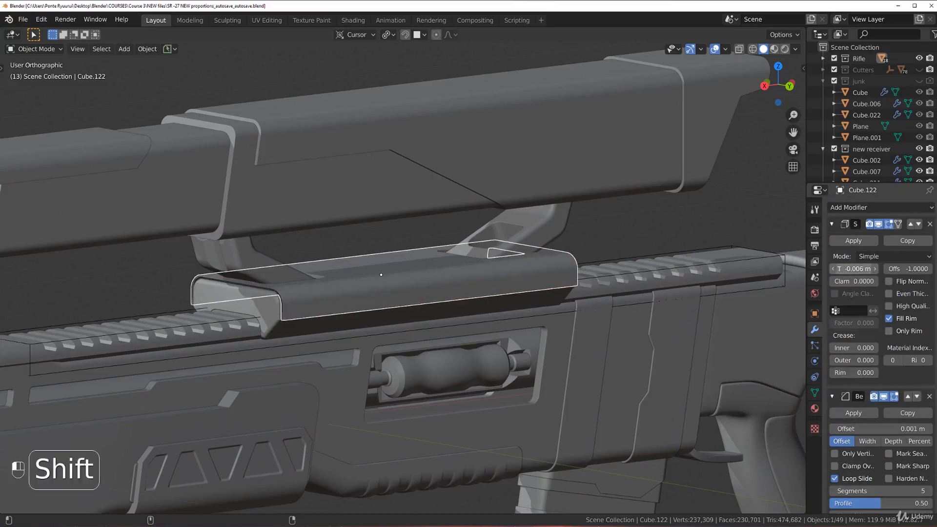
Isolate the shell in local view, enter Edit Mode and enable Even Thickness on its Solidify modifier.
key("slash")
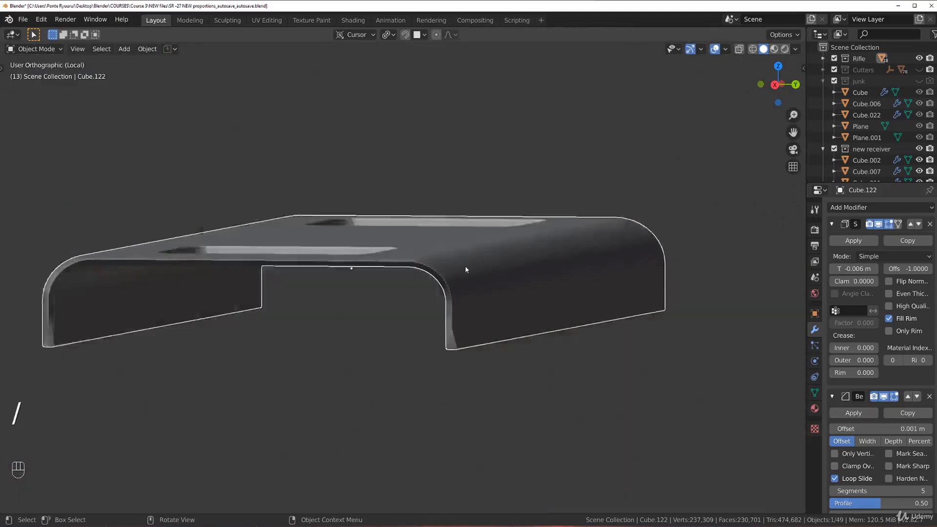
scroll(466, 269, "down", 5)
scroll(450, 277, "up", 6)
middle_click_drag(568, 251, 520, 228)
key("Tab")
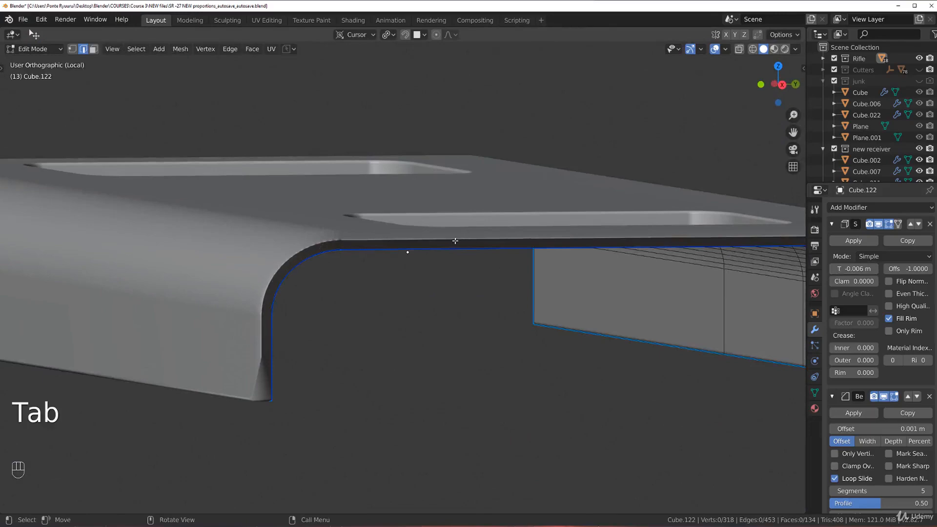
middle_click_drag(455, 240, 500, 267)
scroll(364, 278, "down", 3)
middle_click_drag(411, 281, 403, 269)
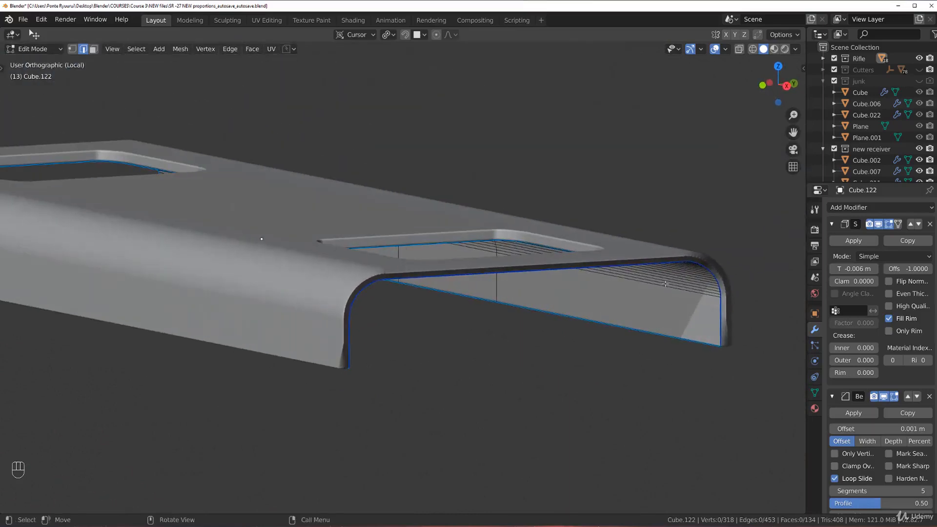
middle_click_drag(547, 297, 594, 306)
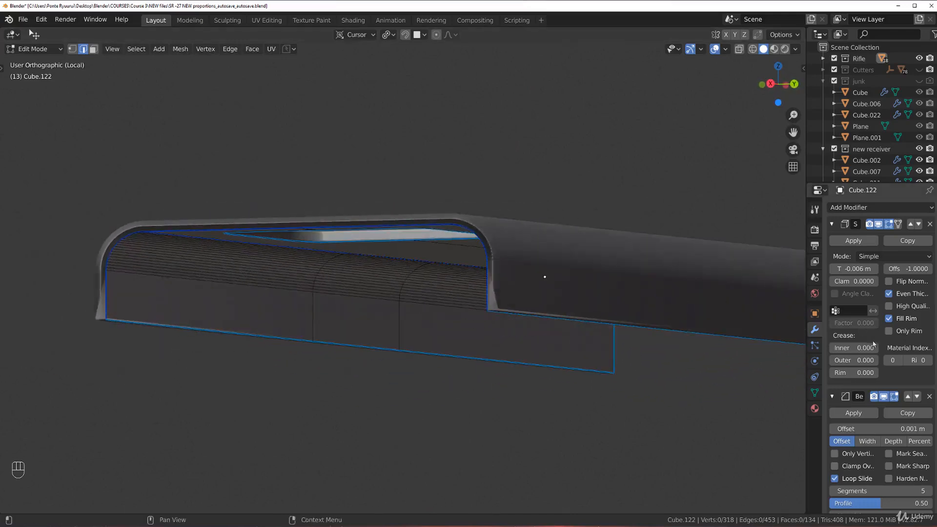
Select the shell's open outer boundary edges, along the end rims and the lower side edges.
scroll(874, 343, "down", 5)
scroll(486, 290, "up", 1)
middle_click_drag(485, 290, 505, 289)
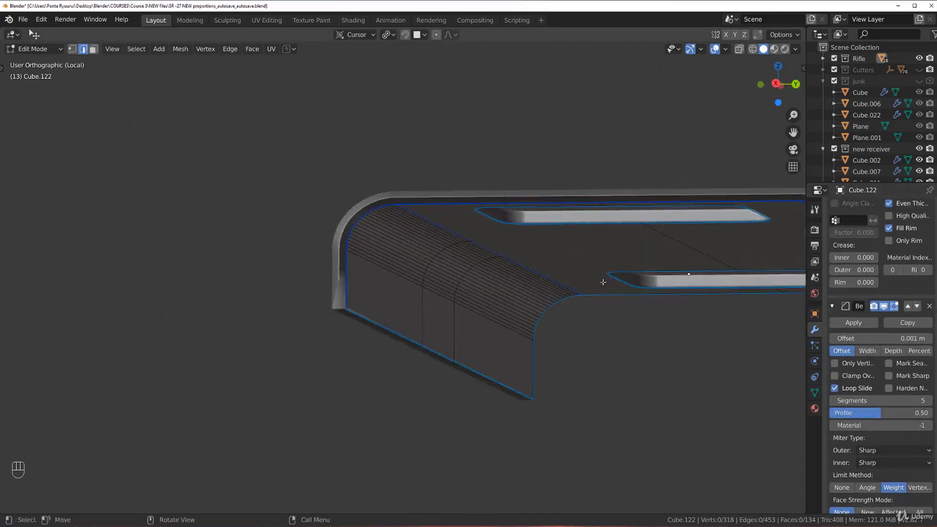
middle_click_drag(603, 282, 533, 292, "shift")
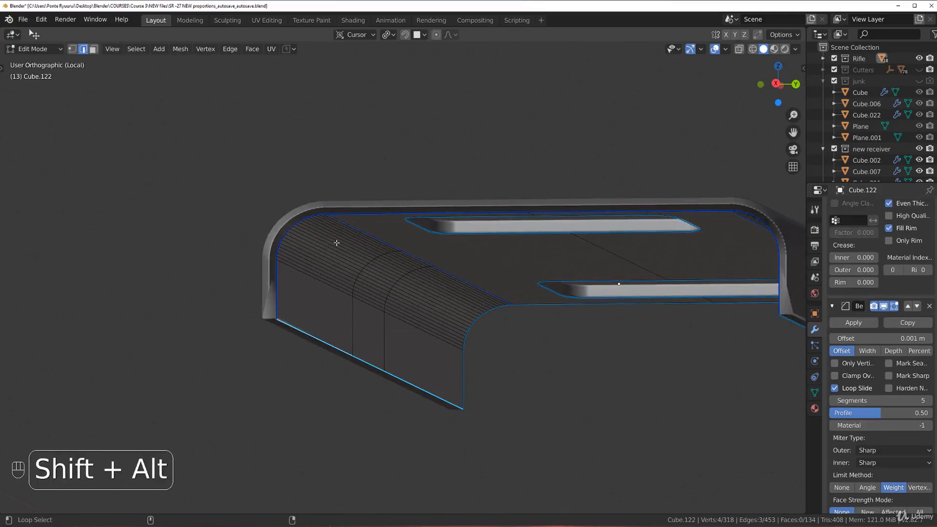
left_click(359, 219, "alt+shift")
middle_click_drag(546, 274, 268, 322)
middle_click_drag(530, 234, 503, 231)
scroll(503, 231, "down", 1)
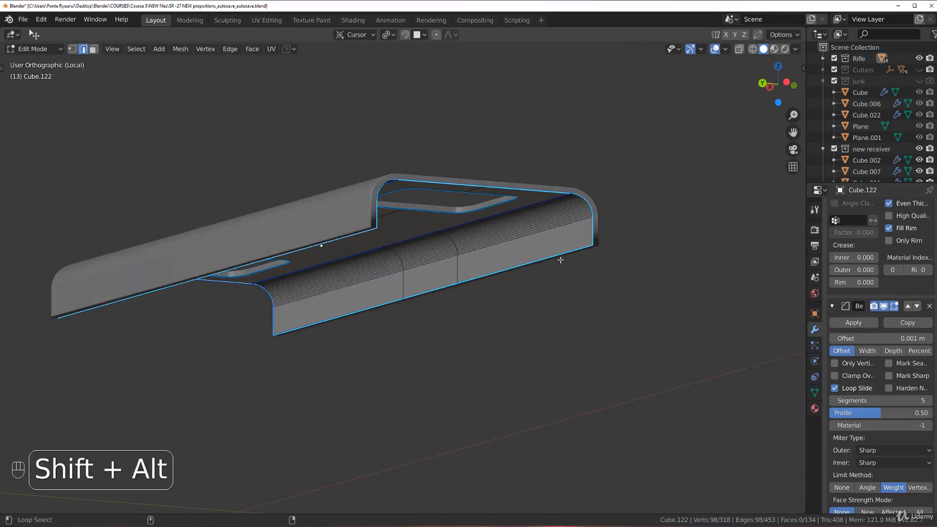
Give the selected boundary edges a bevel weight of 1 and mark them sharp.
right_click(516, 289)
left_click(513, 277)
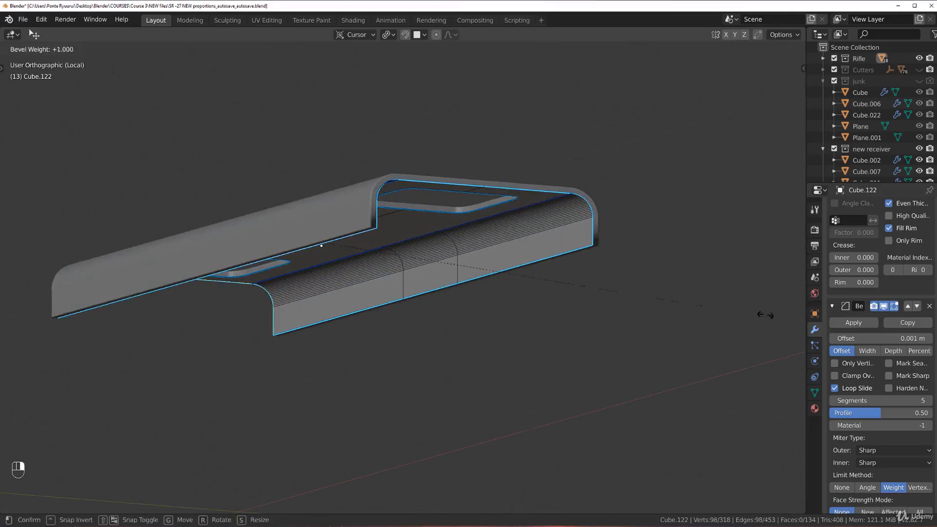
left_click(62, 387)
right_click(164, 363)
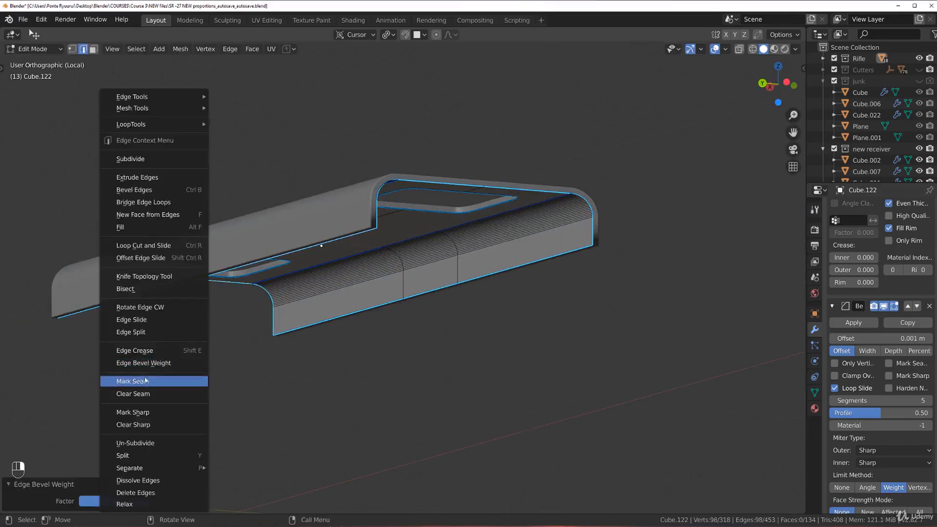
left_click(156, 412)
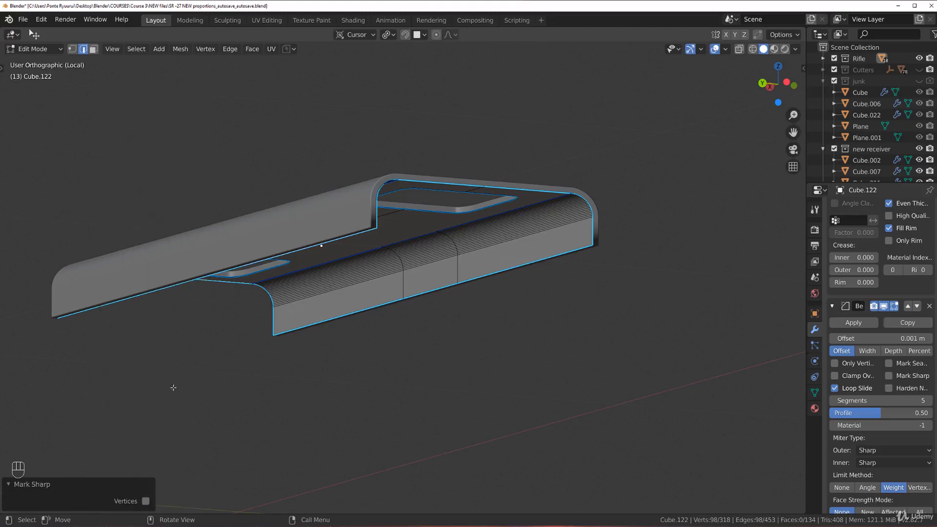
Return to Object Mode and apply the shell's Solidify modifier.
scroll(332, 330, "up", 4)
middle_click_drag(366, 349, 425, 435, "shift")
middle_click_drag(424, 435, 571, 358)
scroll(508, 364, "down", 2)
mouse_move(472, 351)
middle_mouse_down()
mouse_move(523, 322)
mouse_move(478, 352)
middle_mouse_up()
key("Tab")
scroll(838, 288, "up", 5)
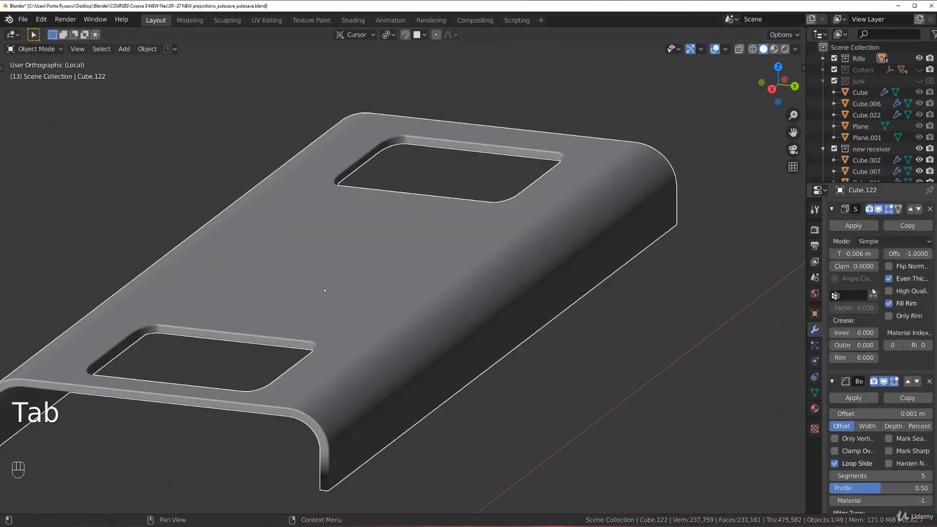
left_click(859, 246)
In Edit Mode, select the two short lower corner edges across the wall thickness at one end and give them bevel weight.
middle_click_drag(405, 351, 406, 306)
key("Tab")
middle_click_drag(356, 323, 355, 296)
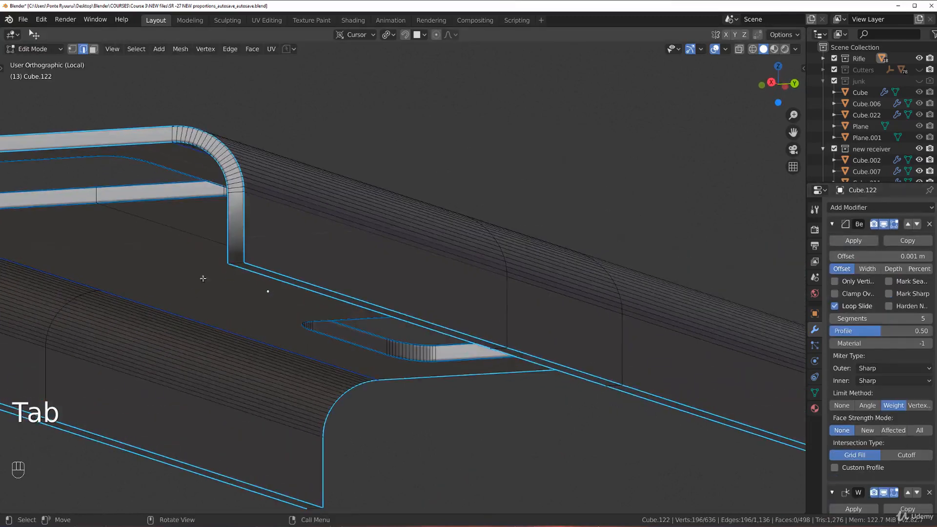
left_click(235, 263)
middle_click_drag(184, 307, 321, 323, "shift")
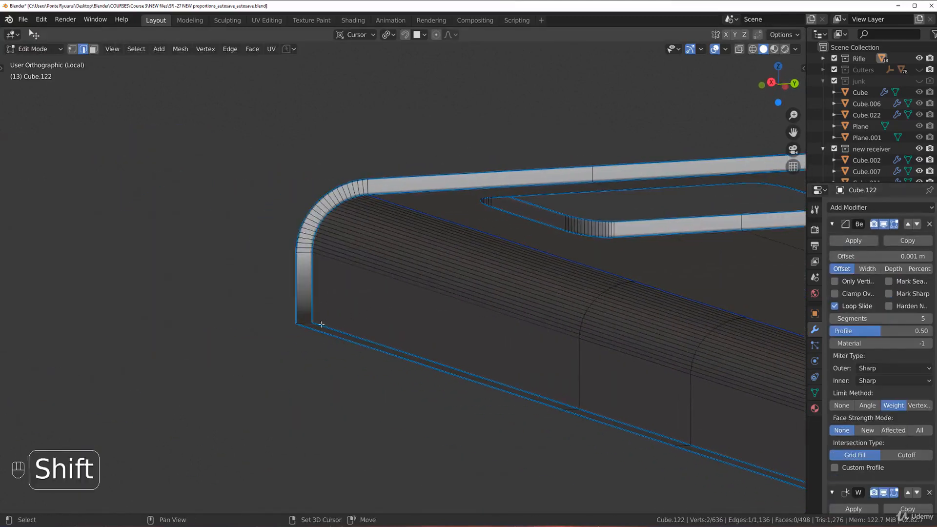
left_click(303, 323, "shift")
right_click(341, 315)
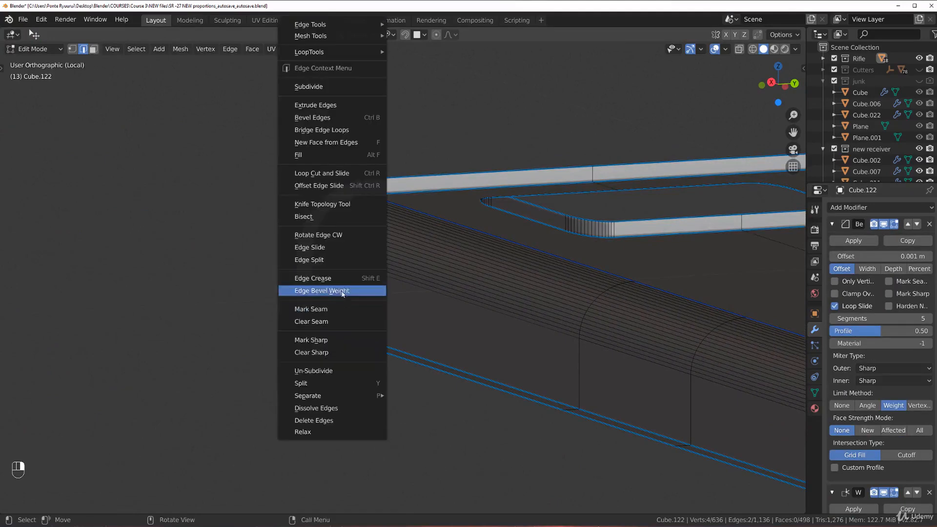
left_click(322, 290)
left_click(220, 344)
Set the bevel weight of the two short lower corner edges at the shell's opposite end to 1.
scroll(376, 378, "down", 8)
middle_click_drag(581, 312, 503, 320)
middle_click_drag(595, 291, 361, 324, "shift")
scroll(474, 341, "up", 7)
key("Tab")
middle_click_drag(496, 424, 401, 355, "shift")
scroll(401, 356, "up", 2)
key("Tab")
middle_click_drag(497, 362, 474, 339)
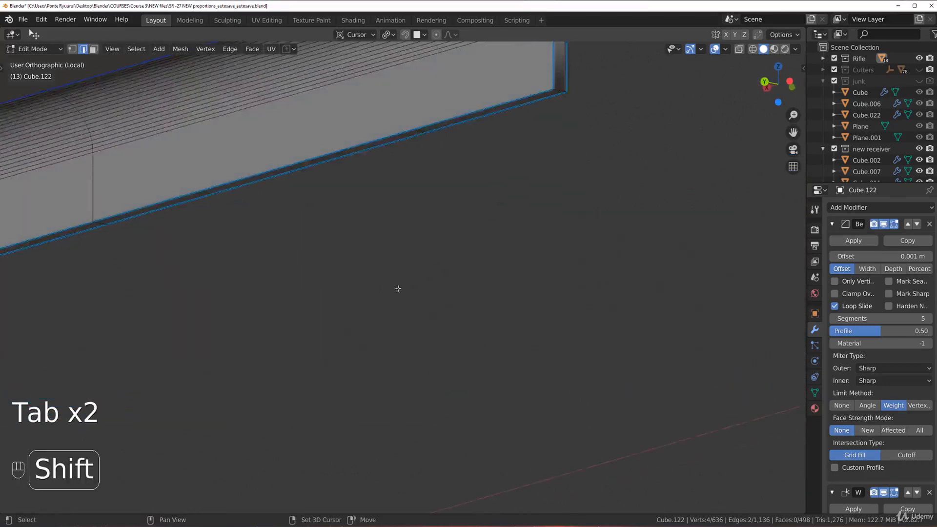
middle_click_drag(323, 189, 410, 301, "shift")
middle_click_drag(299, 214, 419, 312, "shift")
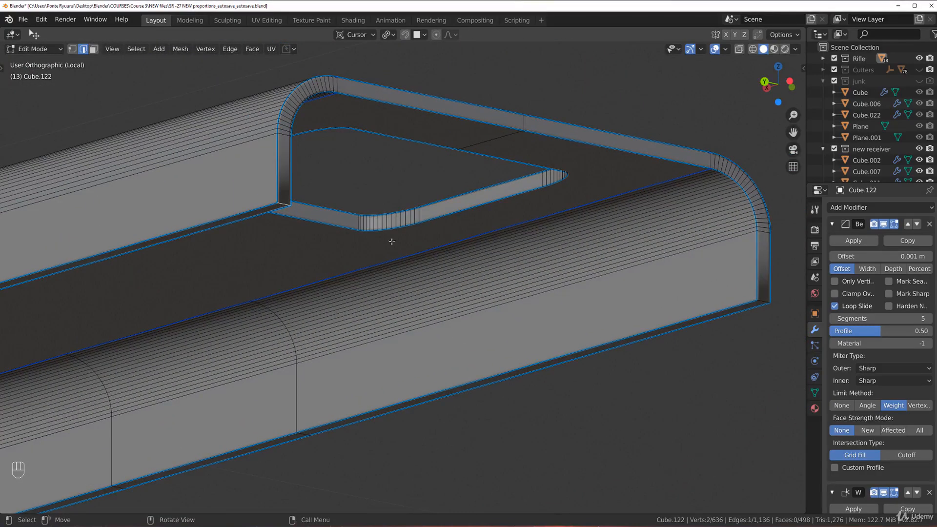
key("ctrl+e")
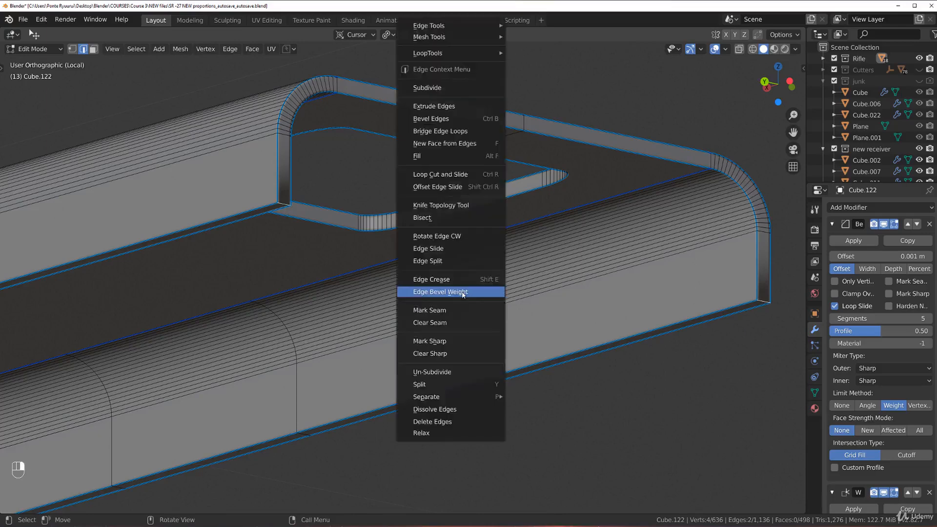
left_click(462, 292)
left_click(449, 500)
Return the shell to Object Mode and leave local view to show the whole rifle.
key("Tab")
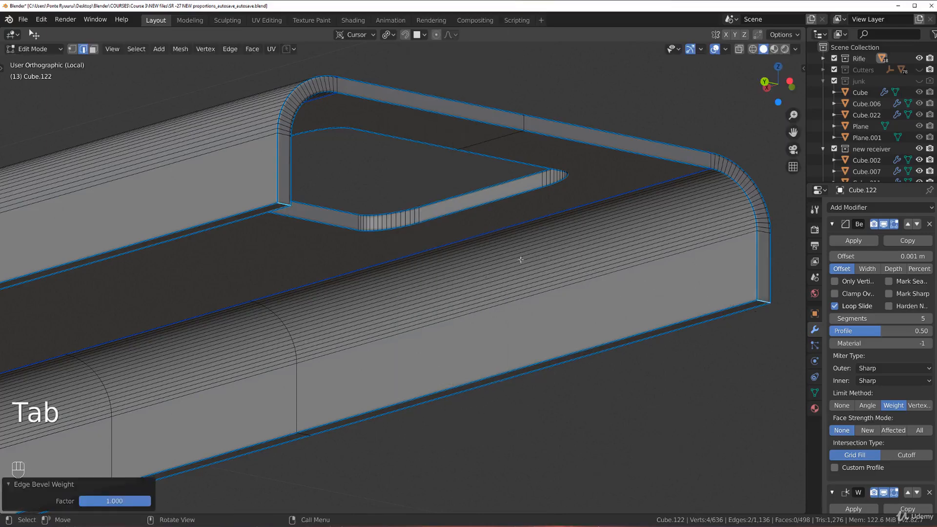
key("Tab")
scroll(481, 297, "down", 5)
key("KP_Divide")
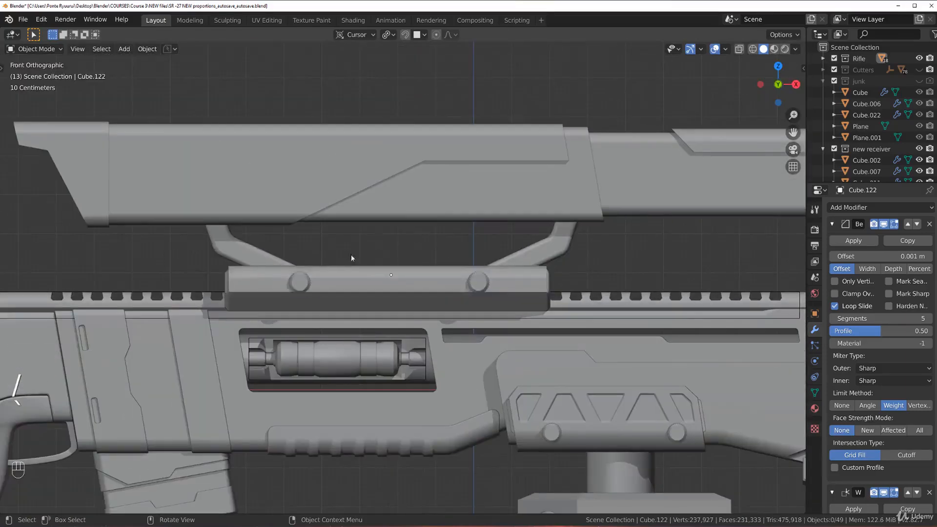
Select both knurled knobs on the shell's side and move them about -0.0122 m along Y.
scroll(351, 254, "up", 4)
middle_click_drag(365, 261, 466, 255, "shift")
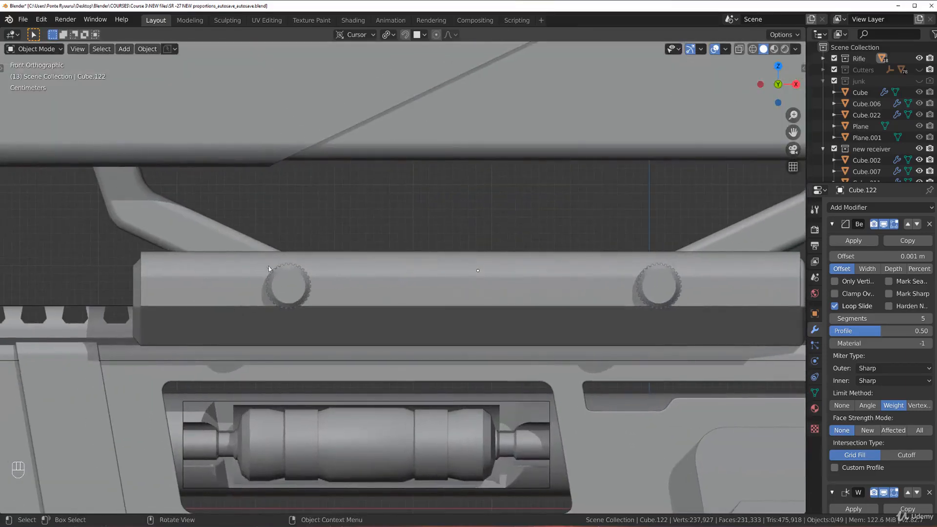
middle_click_drag(254, 290, 362, 264)
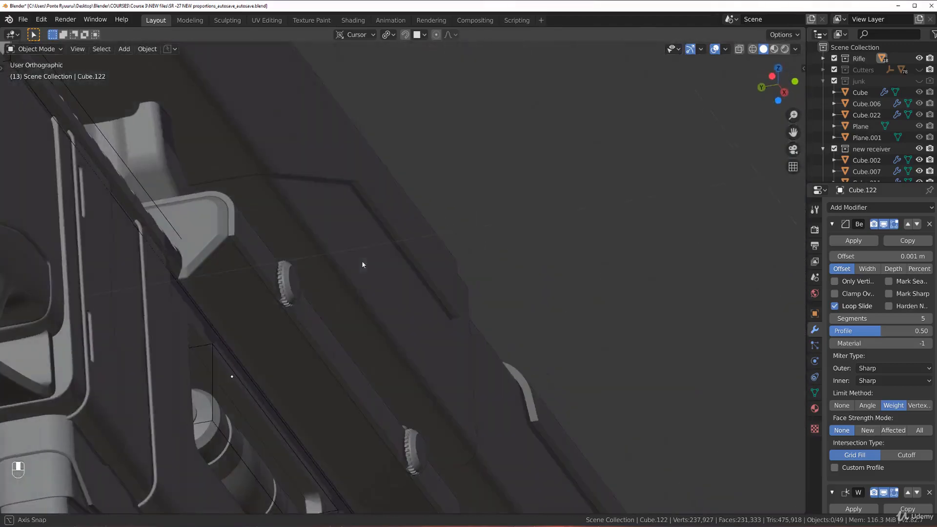
left_click(293, 290)
middle_click_drag(325, 310, 509, 307)
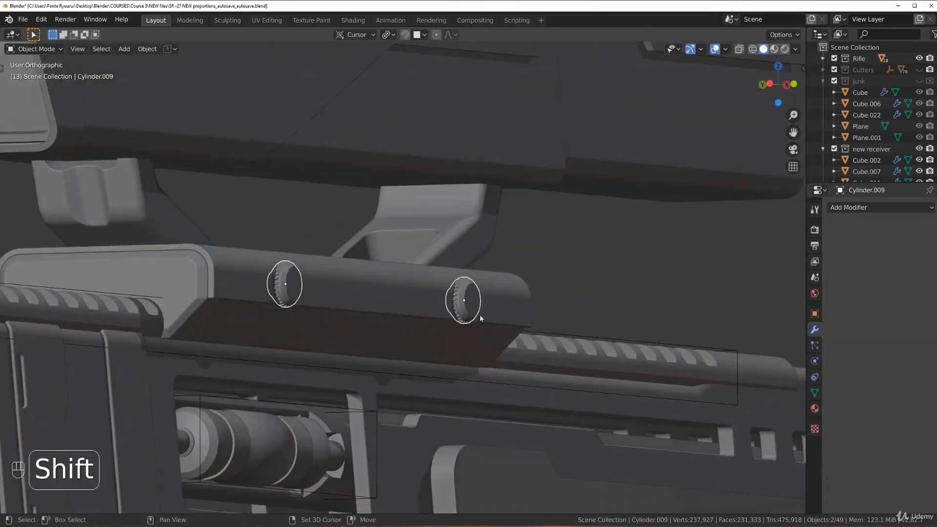
key("g")
key("y")
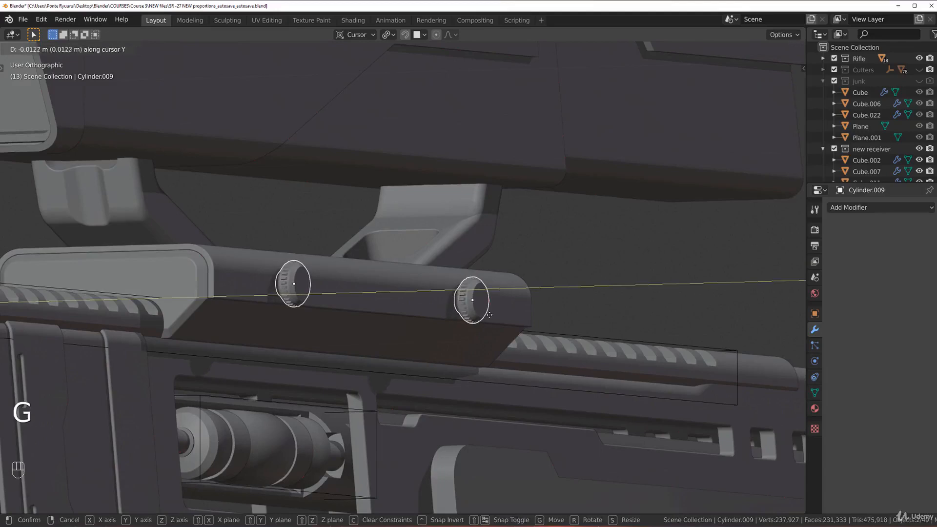
left_click(489, 315)
Select the shell again, enter Edit Mode and select one short lower corner edge across its wall thickness.
key("grave")
scroll(281, 295, "down", 2)
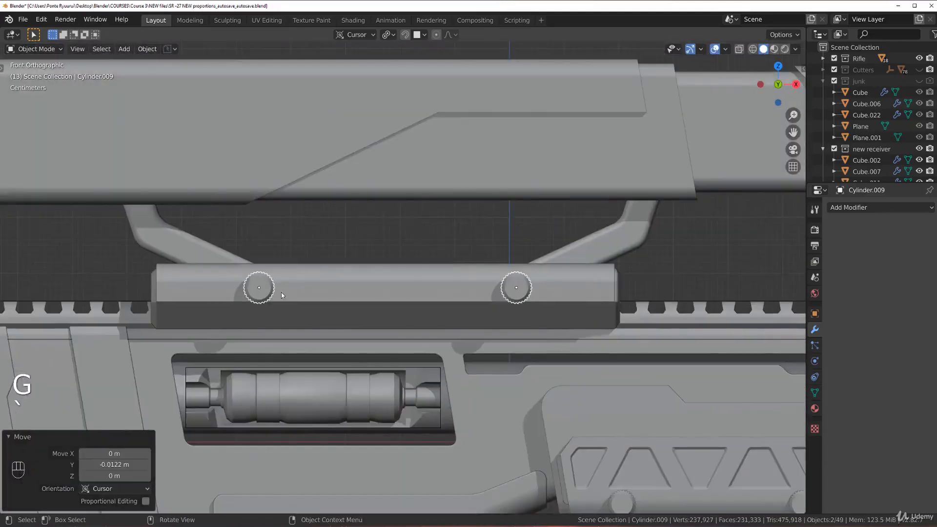
left_click(195, 290)
scroll(196, 290, "up", 3)
middle_click_drag(195, 290, 477, 267, "shift")
key("Tab")
middle_click_drag(361, 324, 378, 259)
scroll(369, 258, "up", 2)
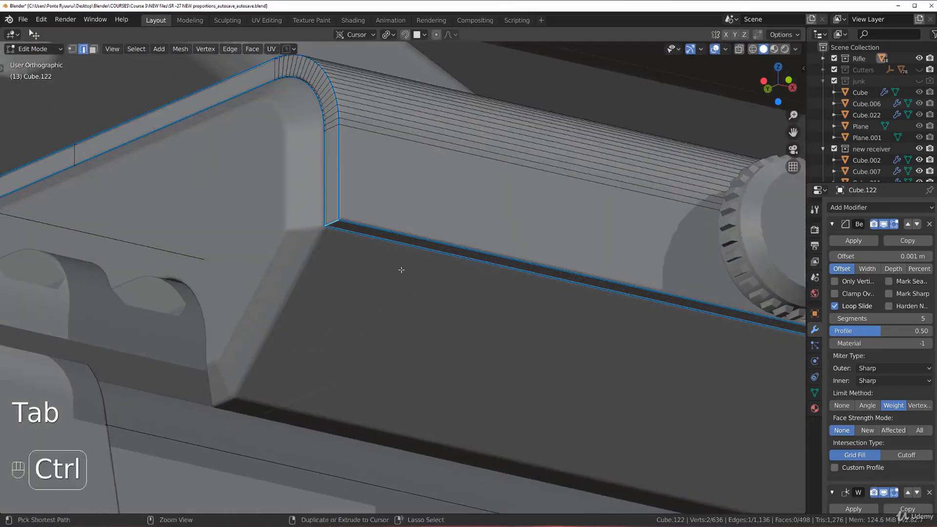
Try a 0.0222 m bevel on the lower corner edge, undo it and try selecting similar edges by Direction.
key("ctrl+b")
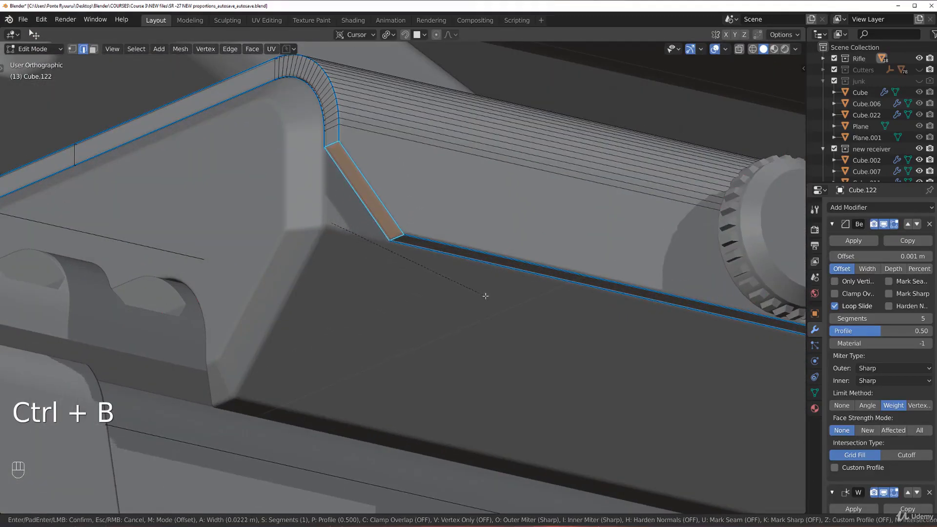
left_click(486, 296)
scroll(485, 297, "down", 7)
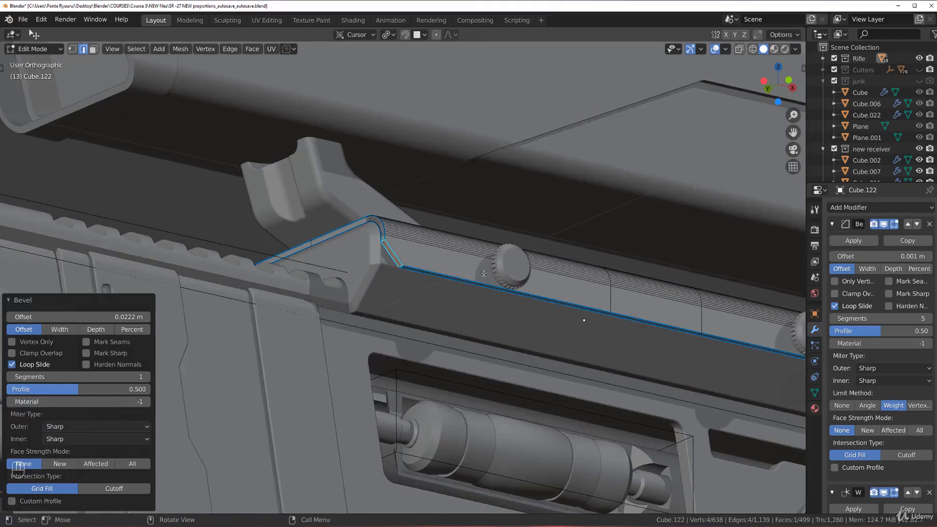
key("ctrl+z")
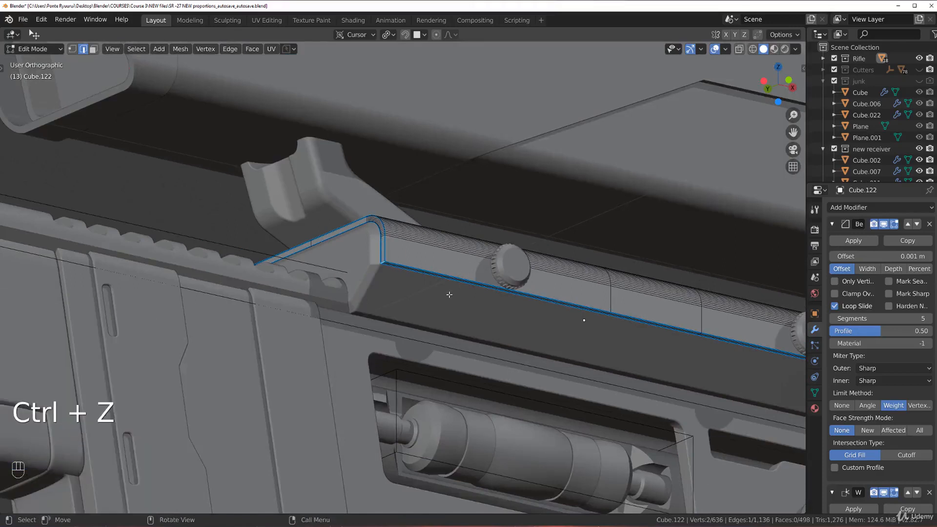
key("shift+g")
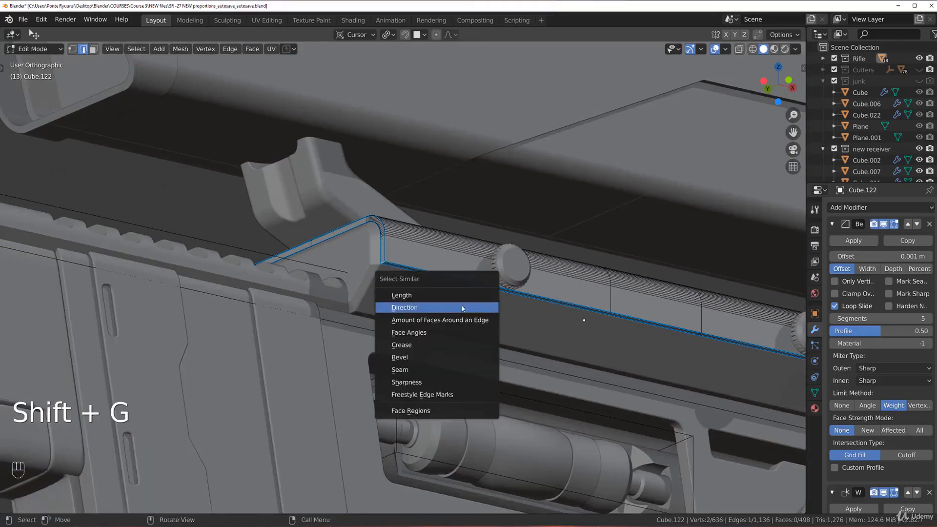
left_click(462, 306)
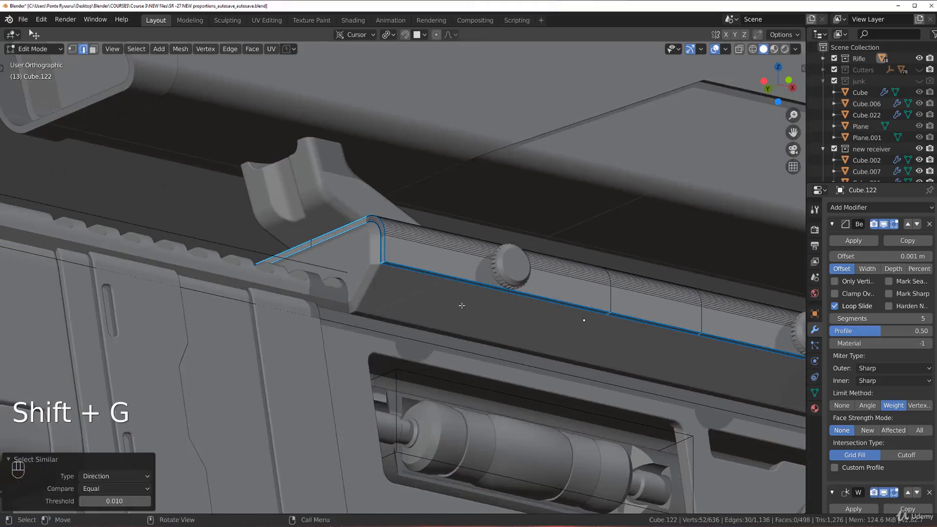
Bevel the four short lower corner edges across the shell's wall thickness together and return to Object Mode.
left_click(383, 262)
middle_click_drag(389, 268, 492, 302)
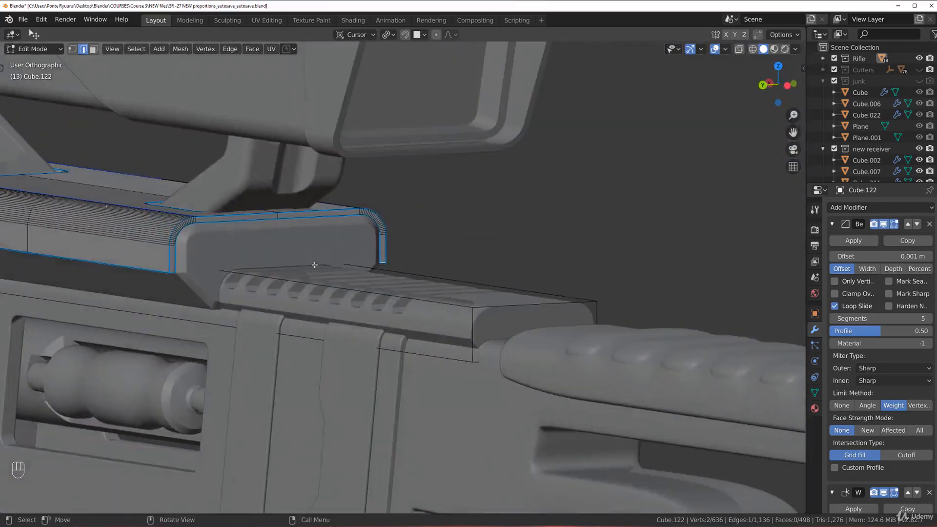
middle_click_drag(225, 259, 449, 286, "shift")
scroll(449, 287, "up", 3)
left_click(411, 317, "shift")
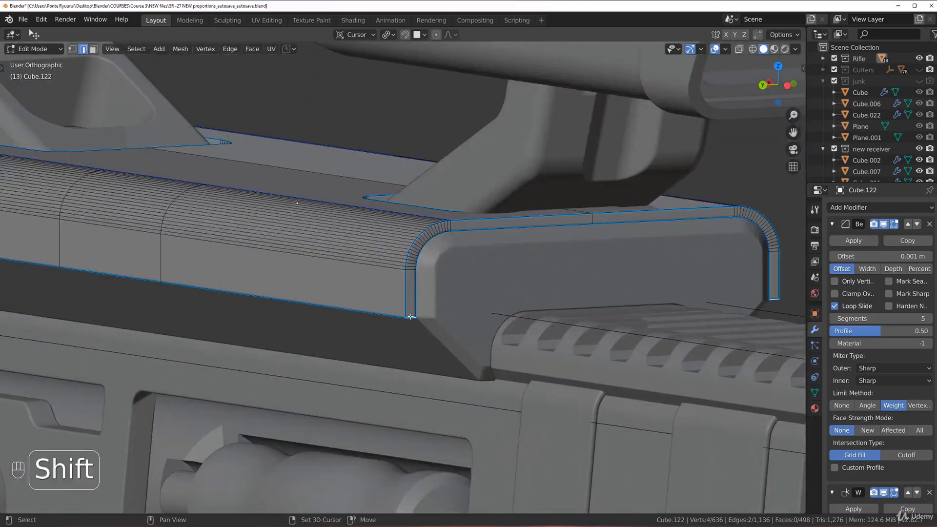
scroll(411, 317, "down", 5)
middle_click_drag(411, 316, 546, 316)
scroll(402, 322, "up", 5)
middle_click_drag(158, 340, 376, 350, "shift")
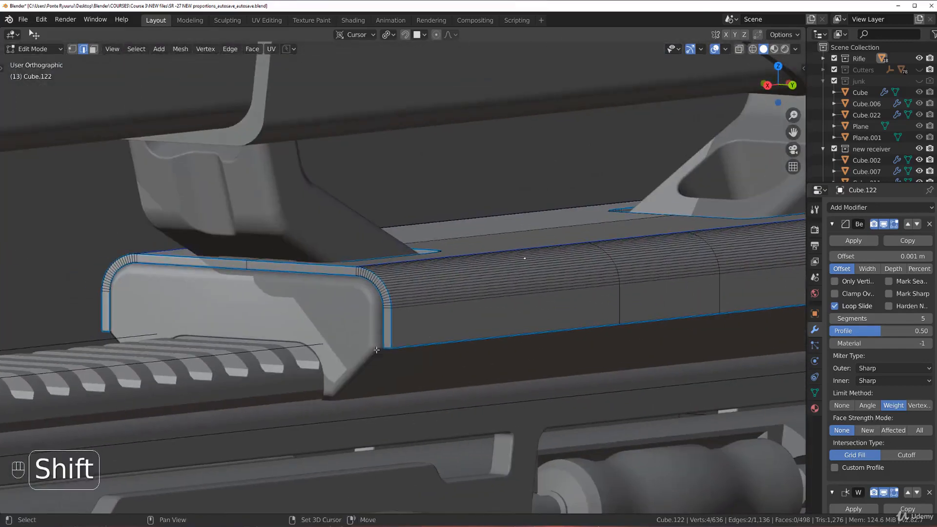
left_click(386, 347, "shift")
middle_click_drag(459, 336, 761, 324, "shift")
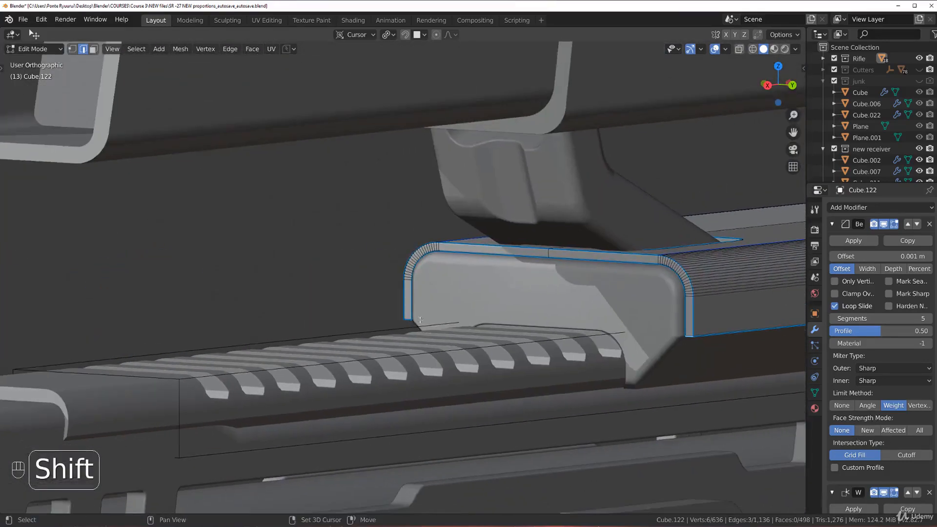
key("ctrl+b")
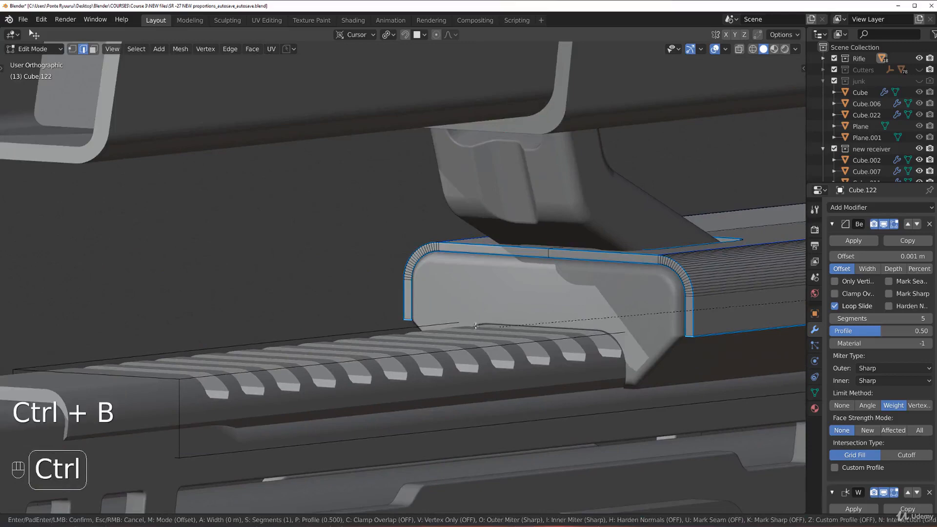
left_click(460, 327)
key("Tab")
In front view, add a cube, move it over the rifle below the scope mount and scale it down.
key("grave")
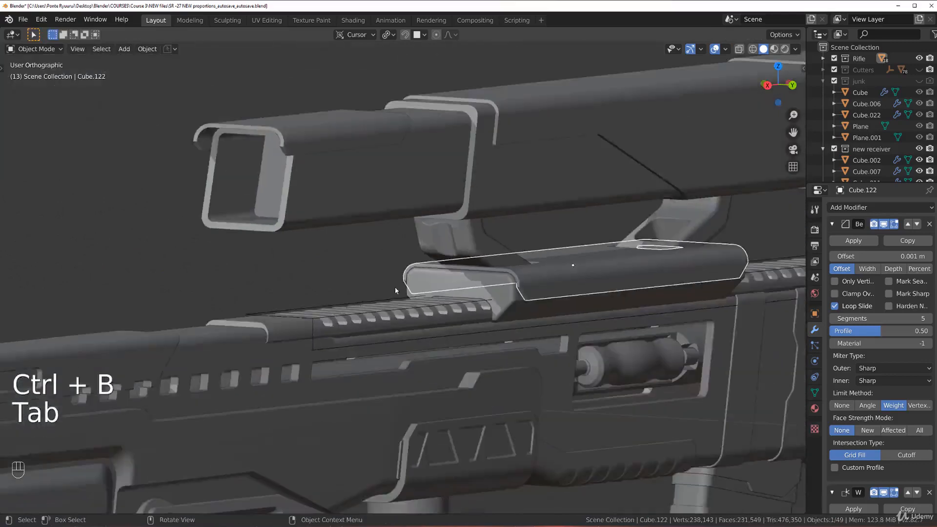
middle_click_drag(554, 346, 453, 321, "shift")
left_click(479, 216)
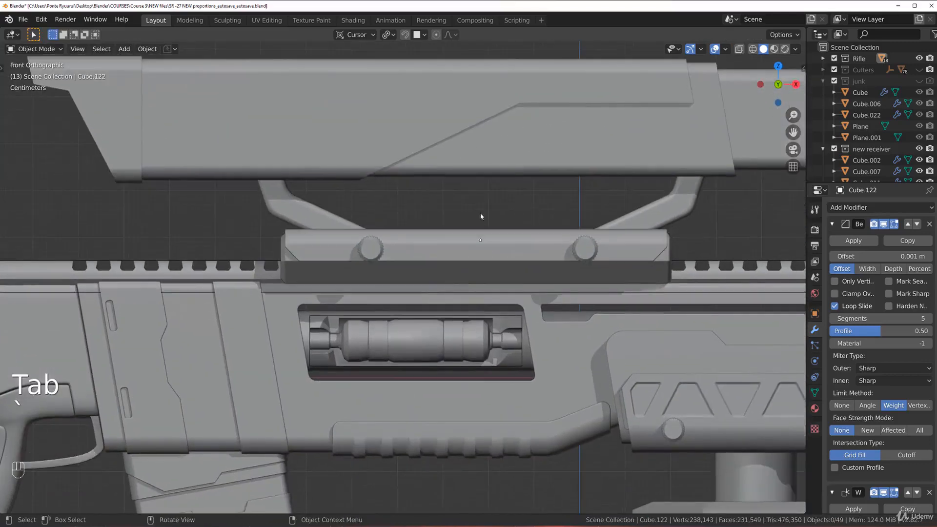
scroll(486, 260, "down", 3)
key("shift+a")
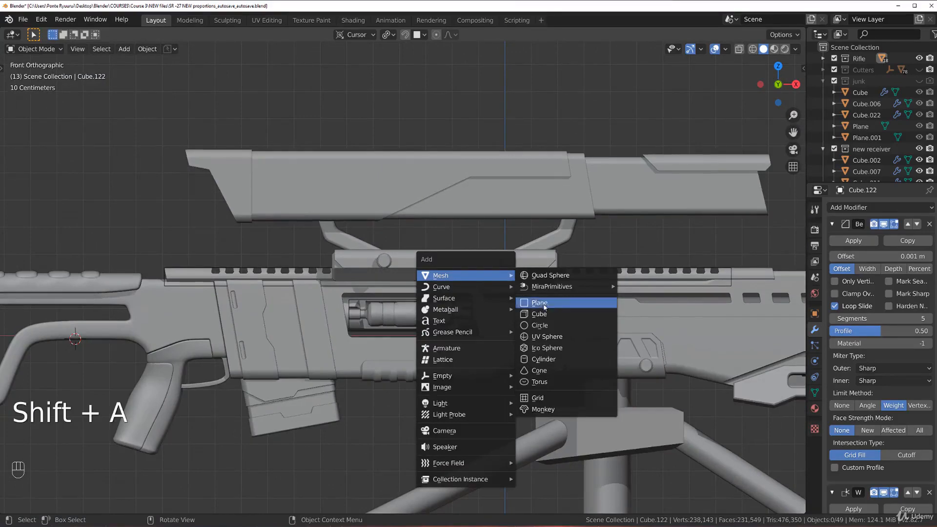
left_click(539, 314)
key("g")
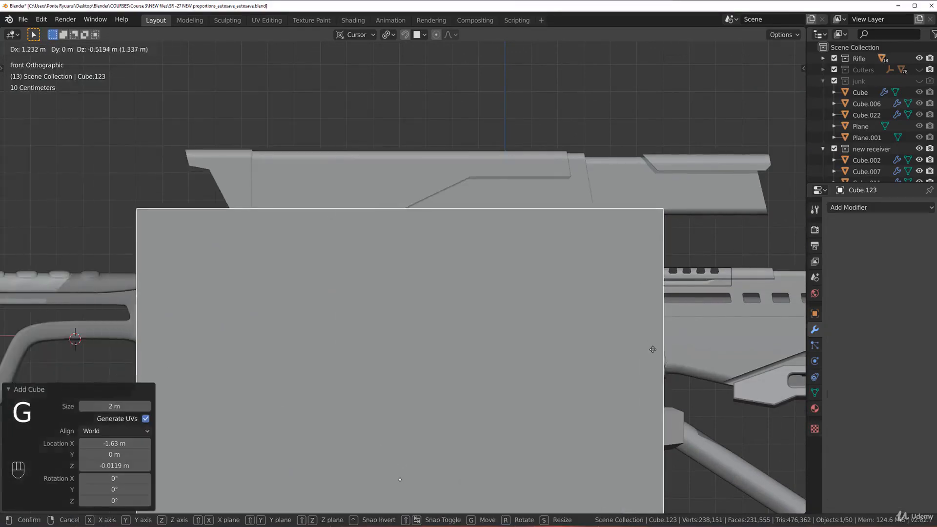
left_click(652, 348)
key("s")
left_click(506, 393)
Shrink the cube and place it overlapping the shell's lower edge between the two knobs, scaling it 0.801 along X.
scroll(505, 394, "up", 3)
key("g")
left_click(622, 195)
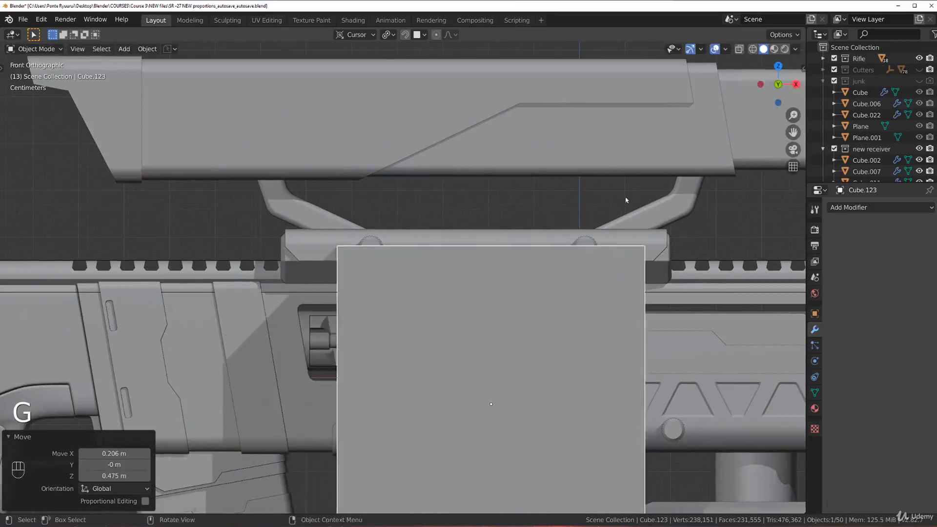
scroll(522, 274, "up", 2)
key("s")
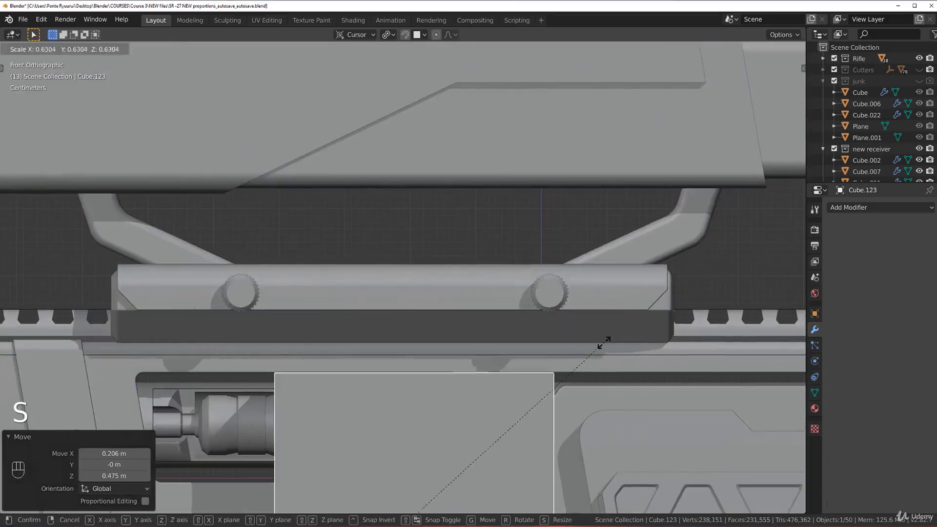
left_click(579, 379)
key("g")
left_click(562, 291)
key("s")
key("x")
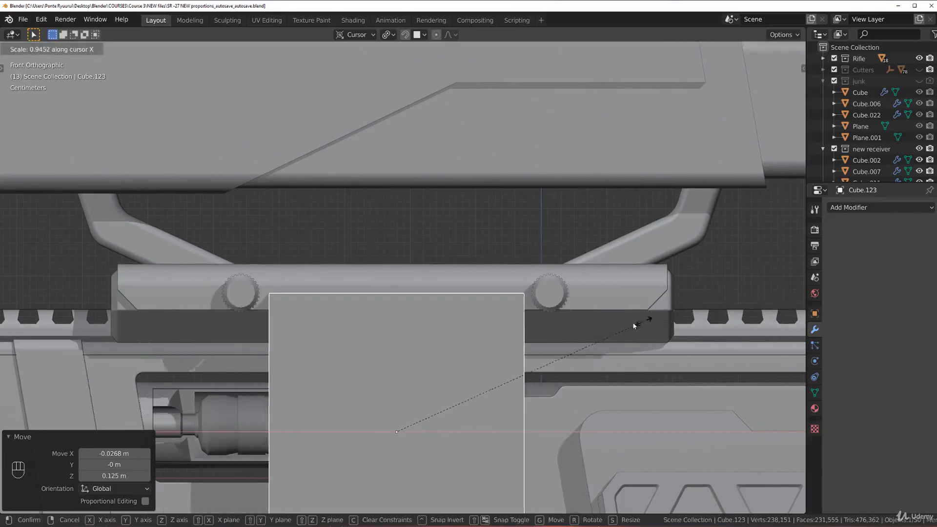
left_click(596, 324)
Apply the cube's scale, bevel its two upper side edges 0.0394 m and return to Object Mode in front view.
middle_click_drag(594, 325, 484, 301)
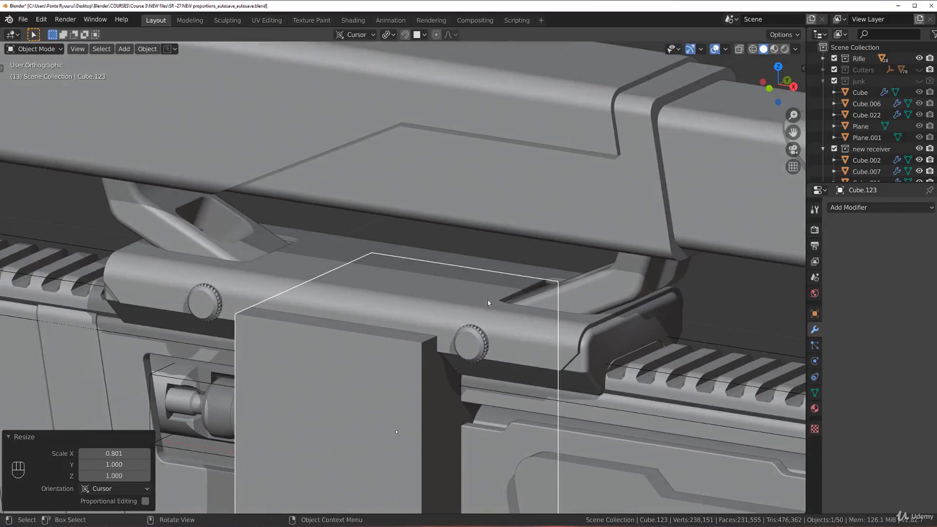
key("ctrl+a")
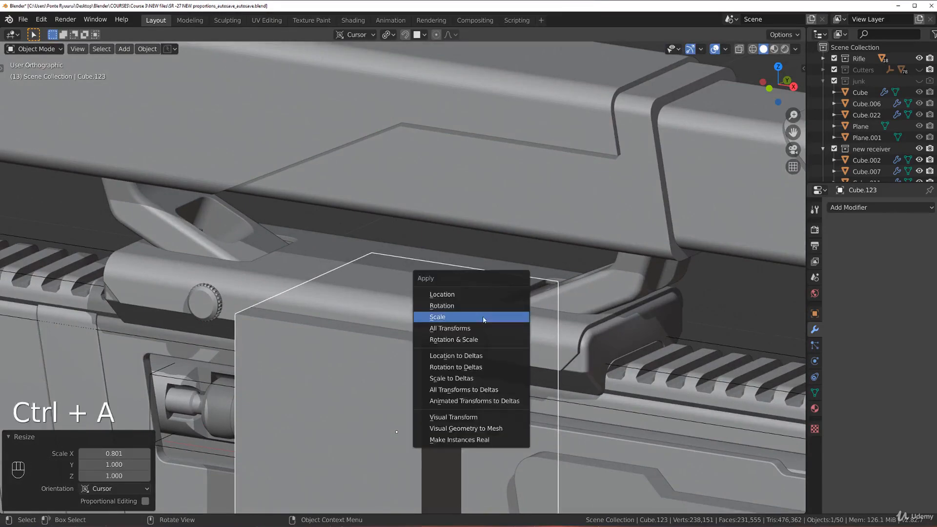
left_click(483, 318)
key("Tab")
left_click(243, 310, "shift")
middle_click_drag(243, 311, 551, 321)
key("ctrl+b")
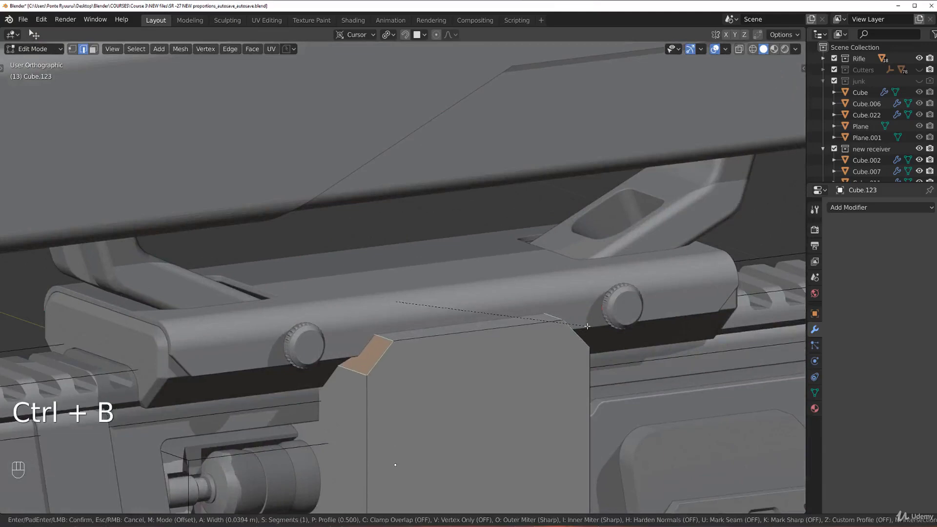
left_click(519, 310)
key("KP_1")
key("Tab")
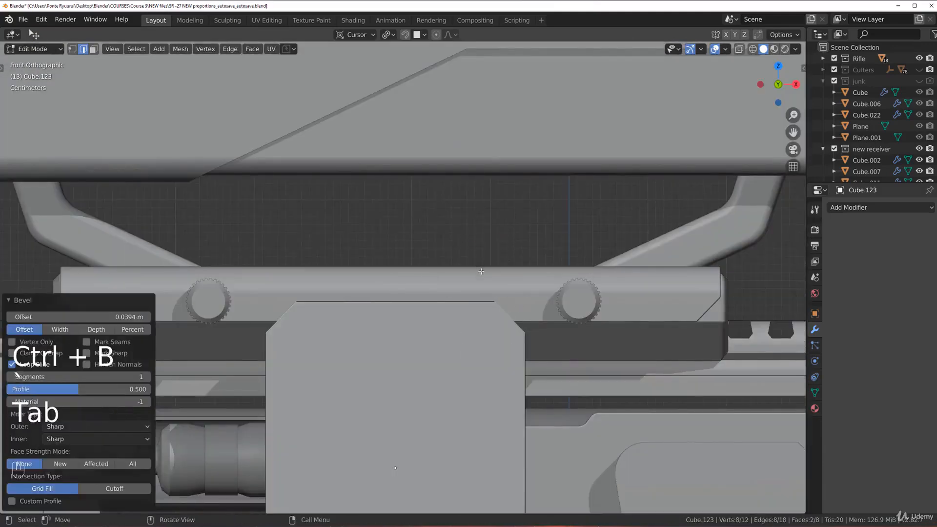
key("Tab")
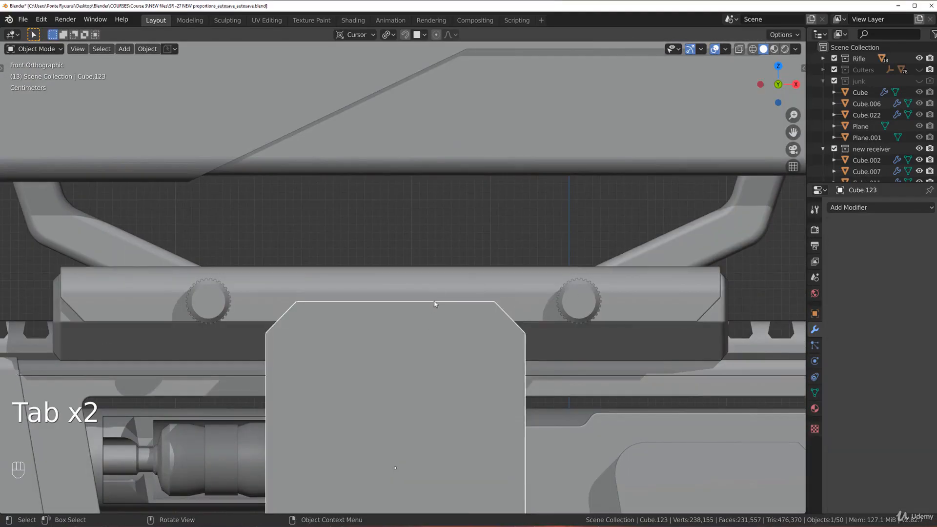
Subtract the beveled cube from the shell with a Boolean difference to notch the shell's lower edge.
left_click(439, 289, "shift")
key("ctrl+KP_Subtract")
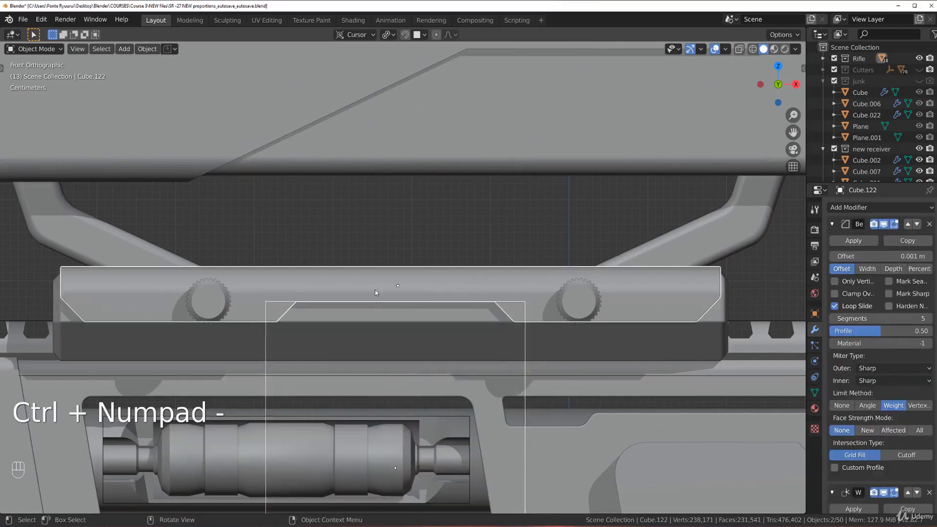
scroll(377, 288, "down", 2)
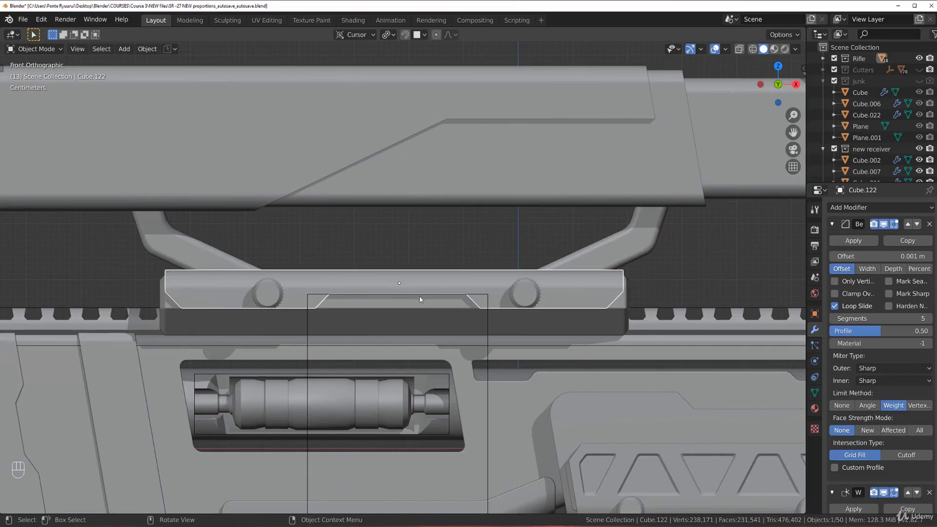
Move the notch cutter about -0.0187 m along X and -0.00757 m along Z, and fine-tune it by raising it 0.00358 m.
key("g")
right_click(484, 315)
left_click(489, 321)
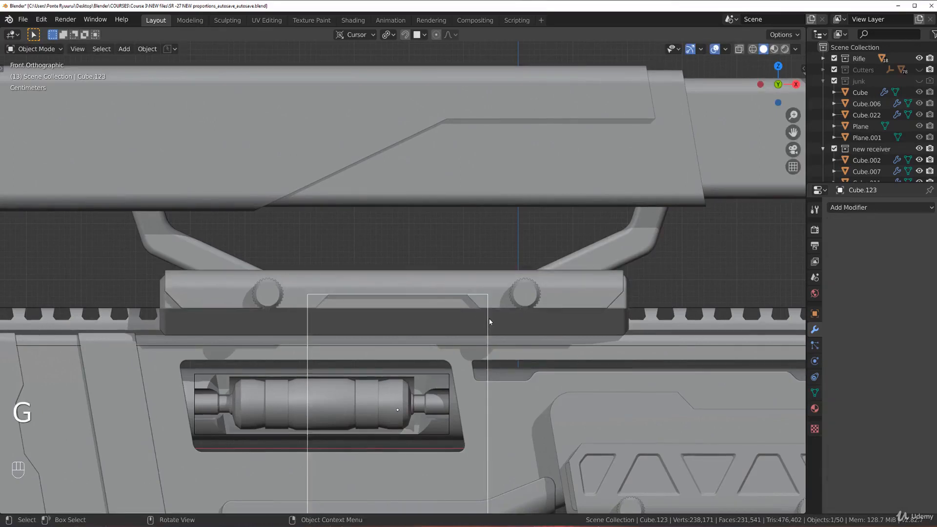
key("g")
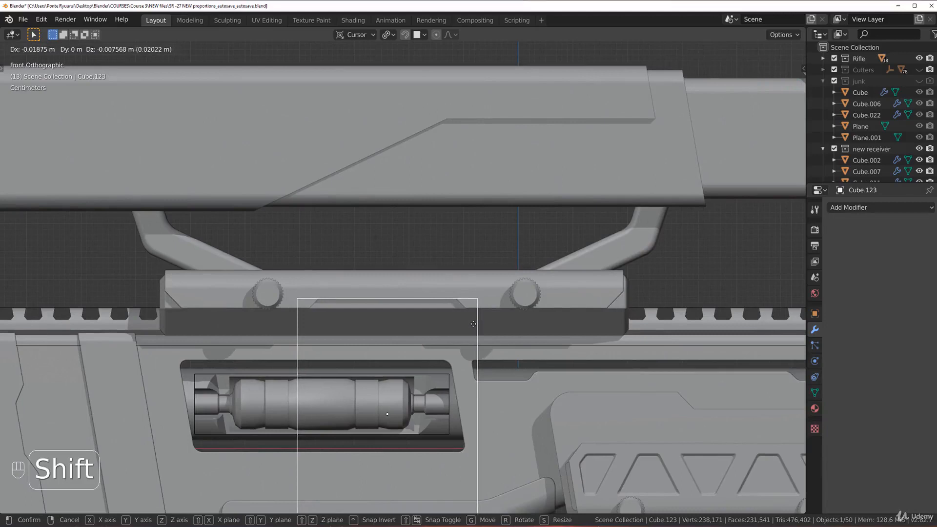
left_click(473, 324)
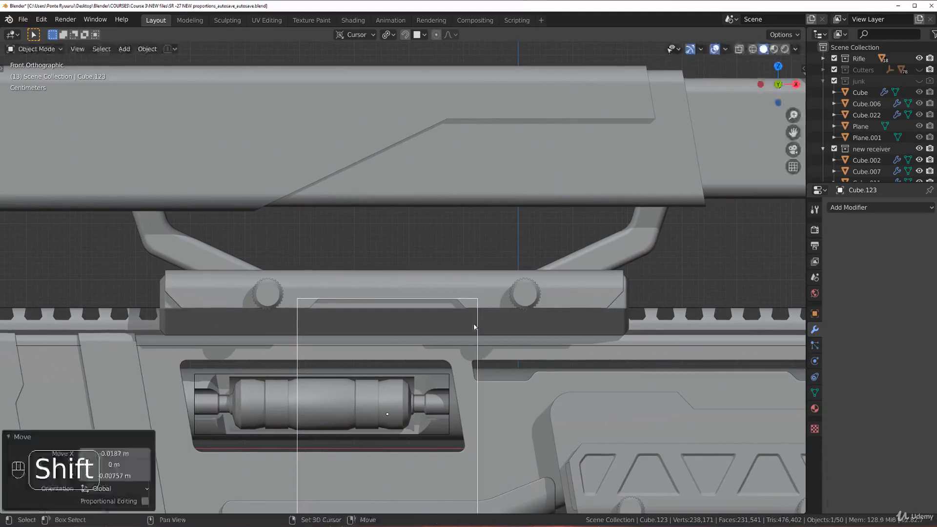
key("f")
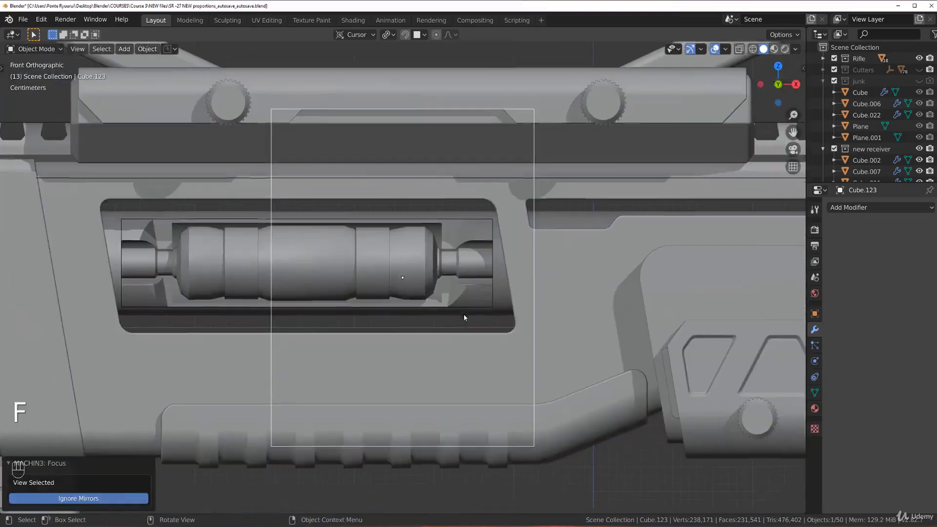
key("g")
key("shift")
left_click(462, 293)
scroll(459, 296, "down", 4)
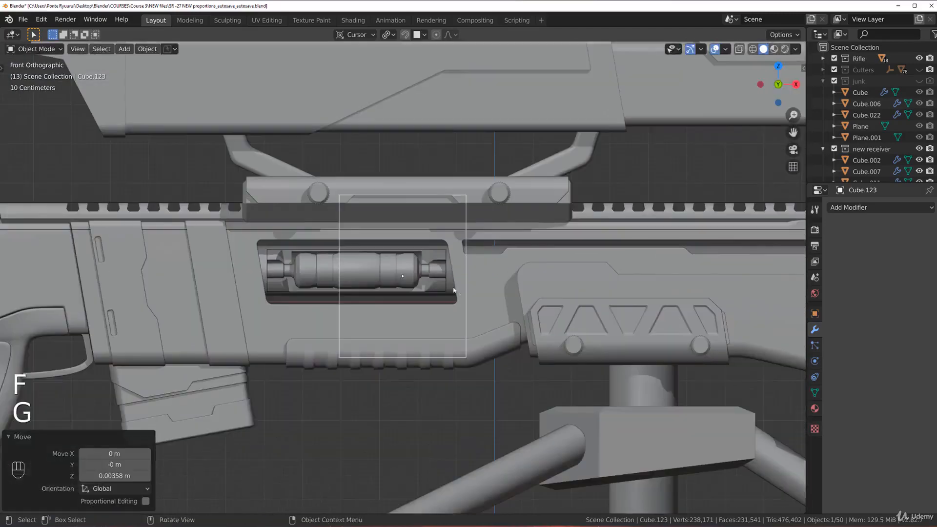
key("shift+d")
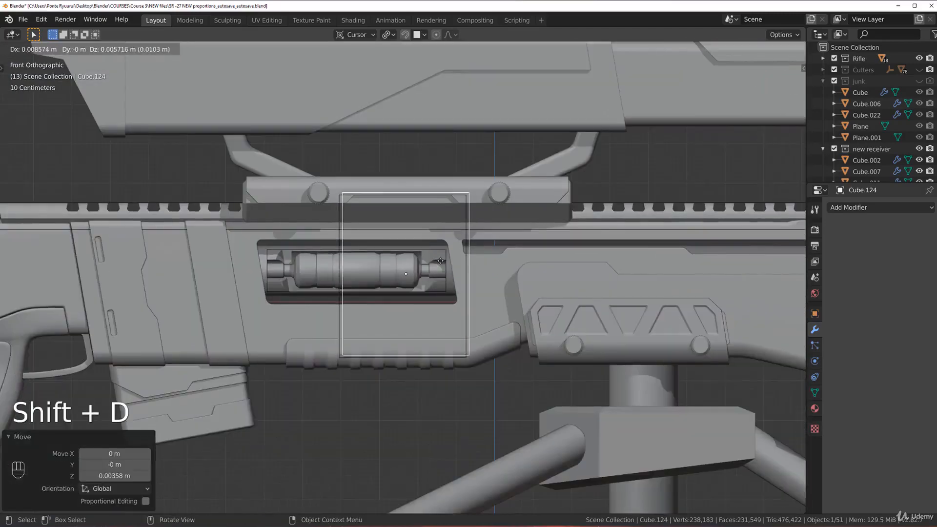
left_click(345, 290)
key("x")
left_click(345, 292)
Add a new 2 m cube and move it 1.53 m along X and -0.753 m along Z, underneath the scope mount.
key("shift+a")
mouse_move(386, 291)
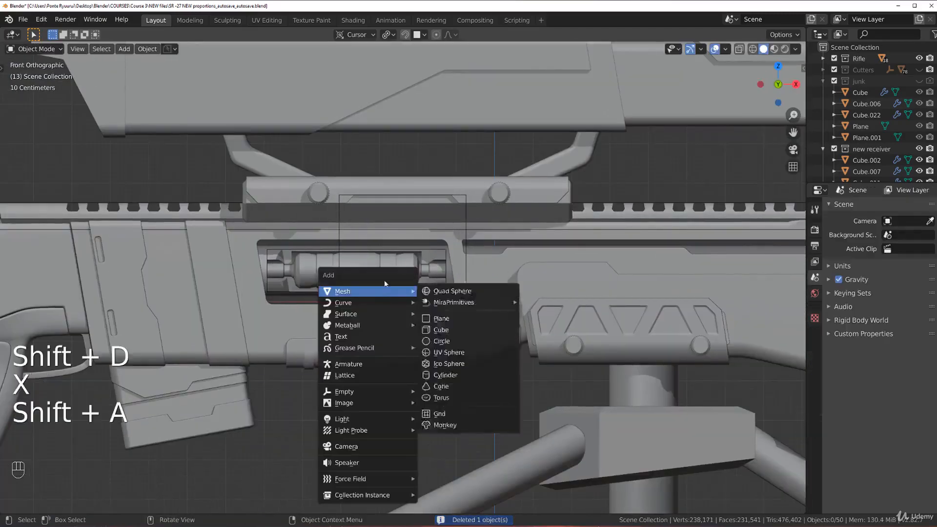
left_click(464, 330)
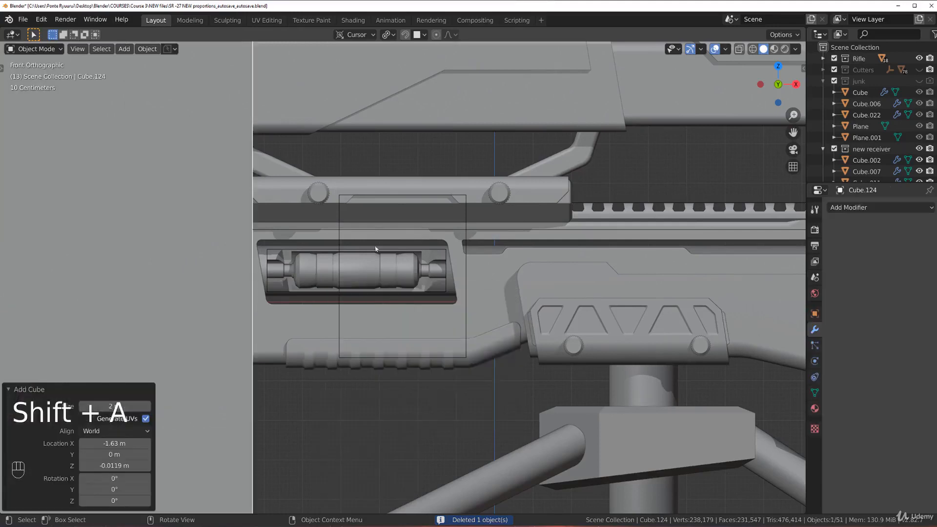
key("g")
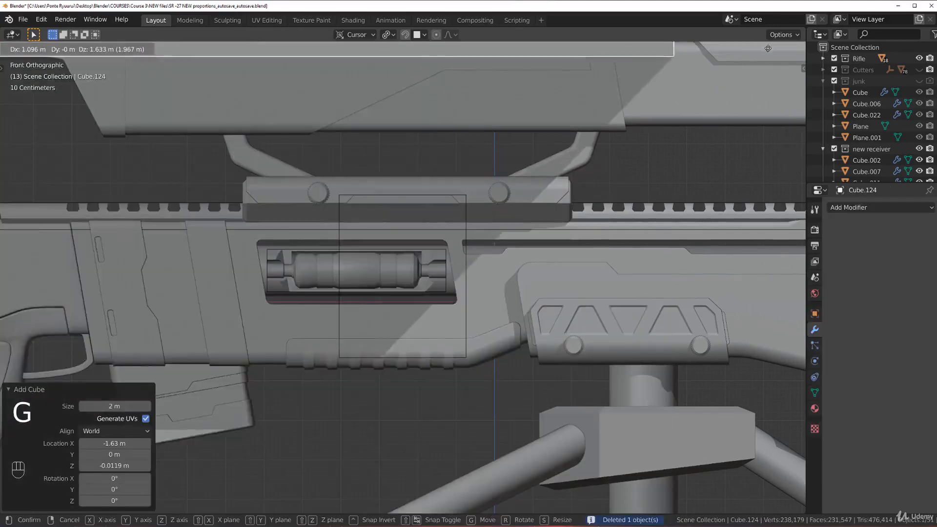
right_click(321, 340)
scroll(320, 340, "down", 4)
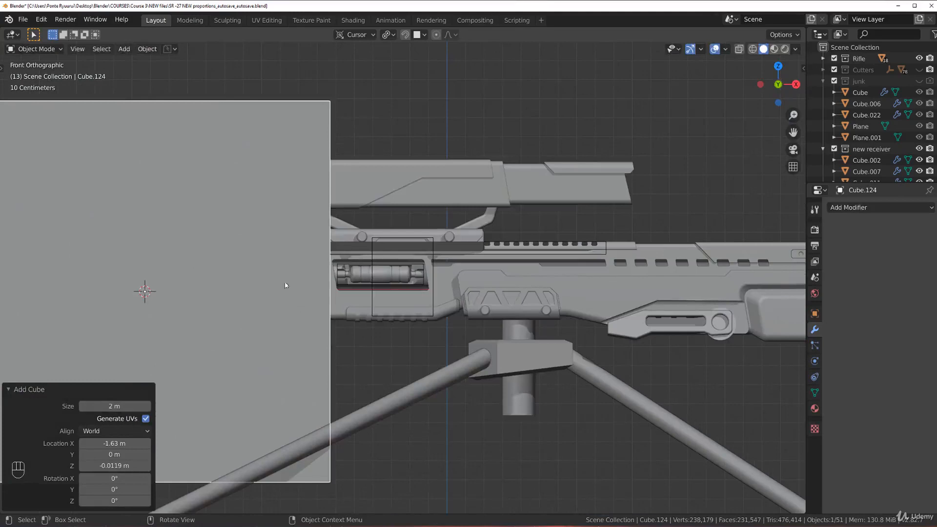
key("g")
left_click(604, 350)
Raise the large cube 0.0202 m along Z into the shell's lower edge and subtract it with a Boolean difference.
scroll(603, 350, "up", 3)
scroll(603, 351, "up", 4)
middle_click_drag(497, 330, 466, 421, "shift")
key("g")
key("z")
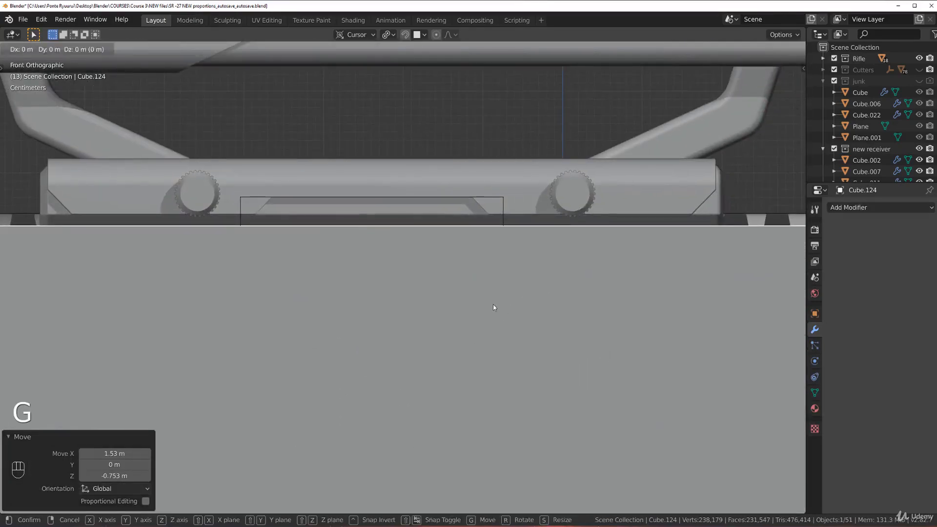
left_click(489, 287)
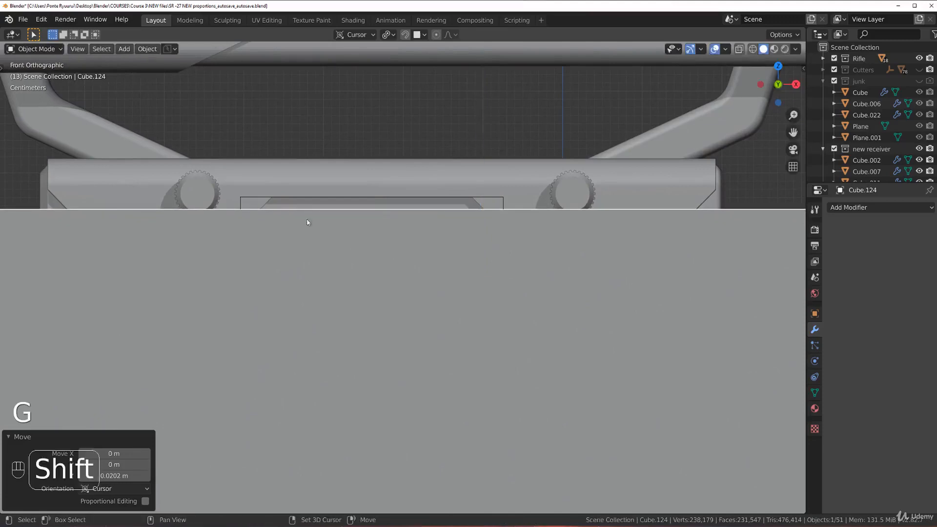
left_click(308, 190, "shift")
key("ctrl+KP_Subtract")
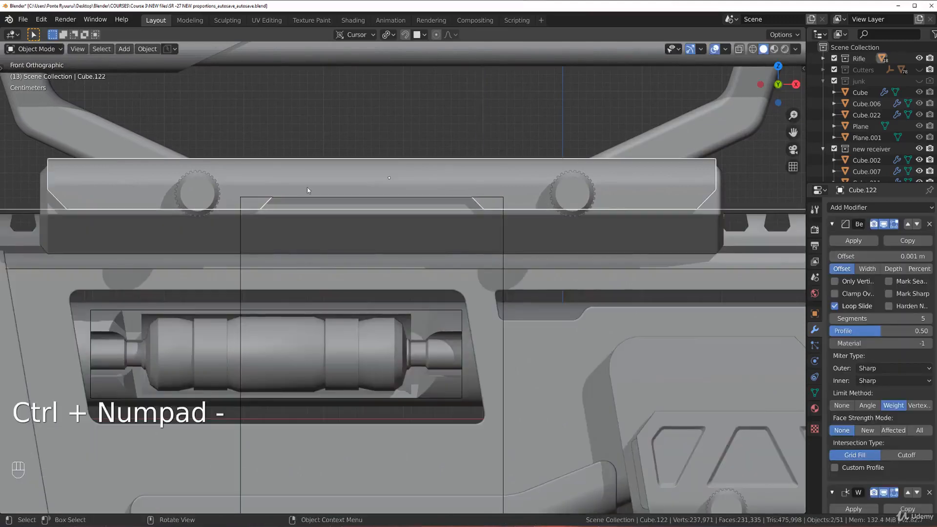
Raise the large trimming cutter under the shell's lower edge by 0.0016 m along Z.
middle_click_drag(386, 252, 570, 341, "shift")
scroll(405, 309, "up", 2)
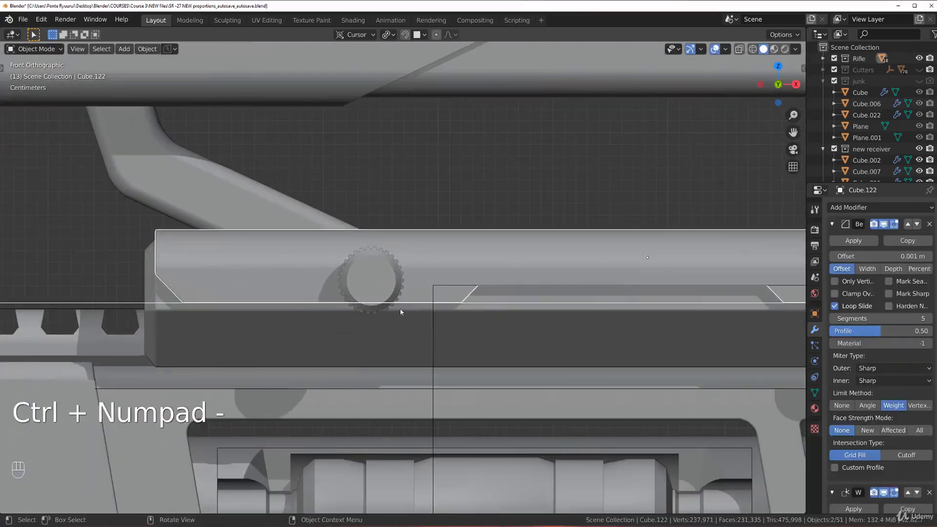
left_click(442, 317)
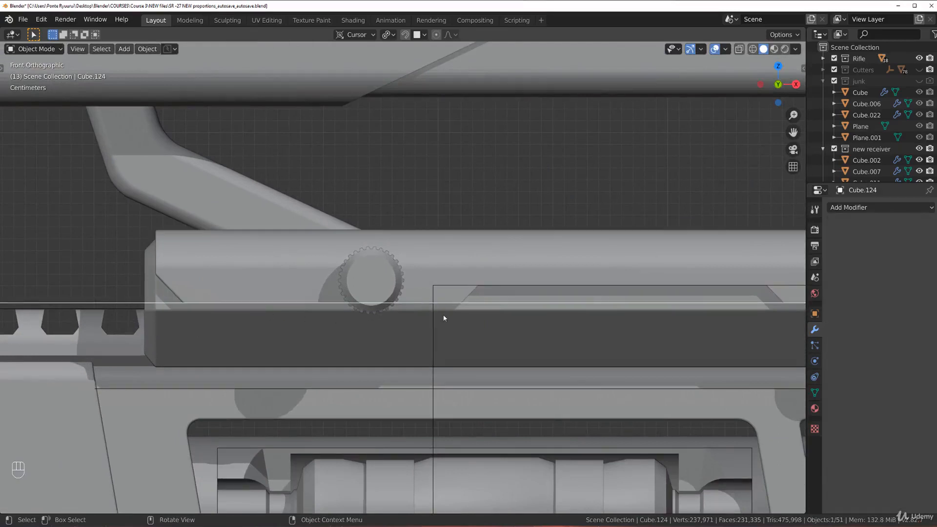
key("g")
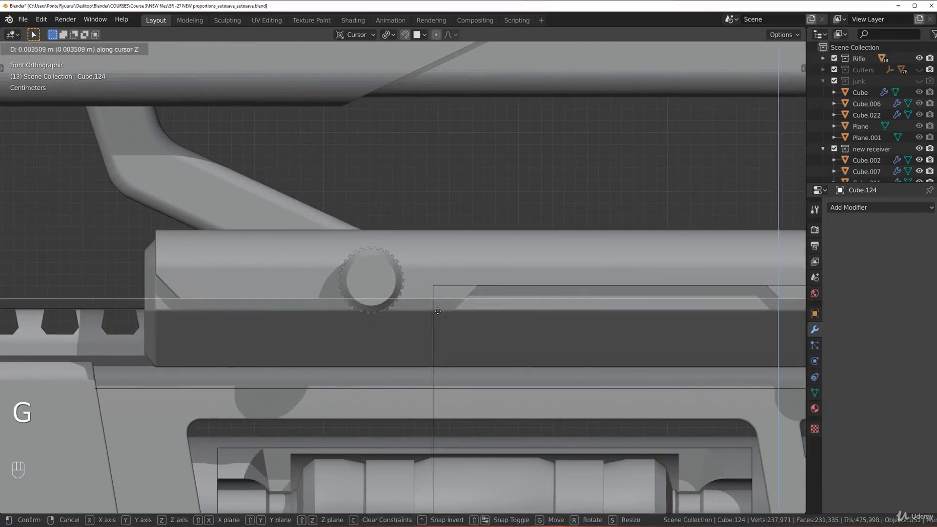
left_click(438, 312)
Move the trimming cutter and the notch cutter together into the Cutters collection.
scroll(429, 316, "down", 3)
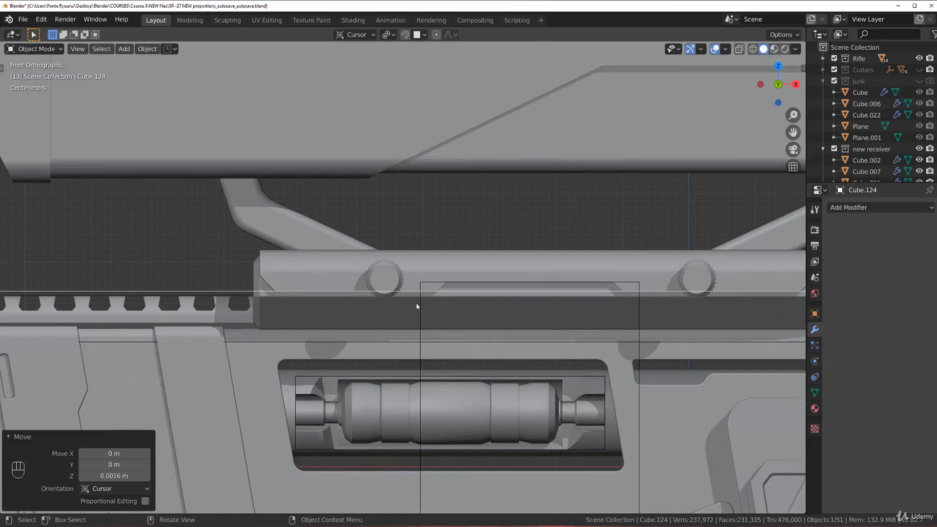
key("shift")
left_click(471, 285, "shift")
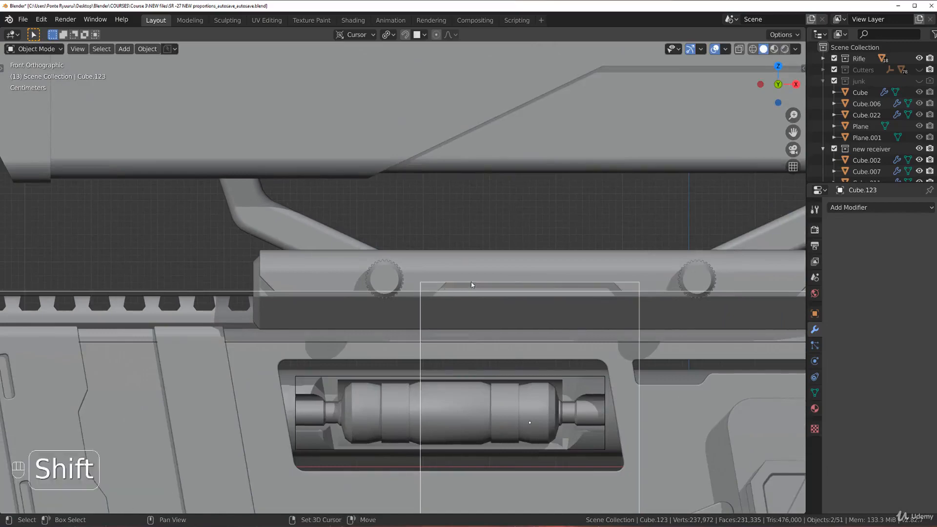
key("m")
left_click(471, 284)
middle_click_drag(431, 291, 366, 267, "shift")
scroll(366, 268, "down", 1)
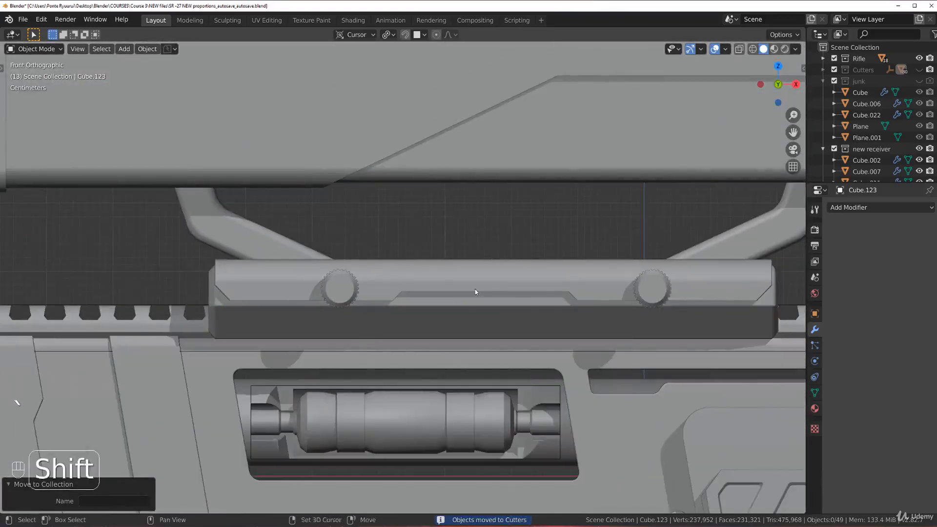
middle_click_drag(475, 291, 373, 294, "shift")
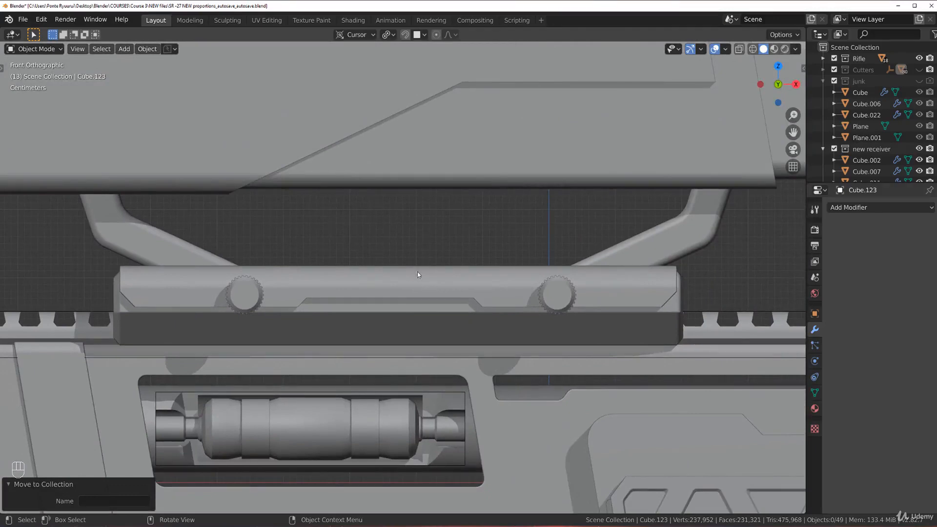
middle_click_drag(419, 278, 447, 304)
left_click(452, 309)
key("grave")
key("Tab")
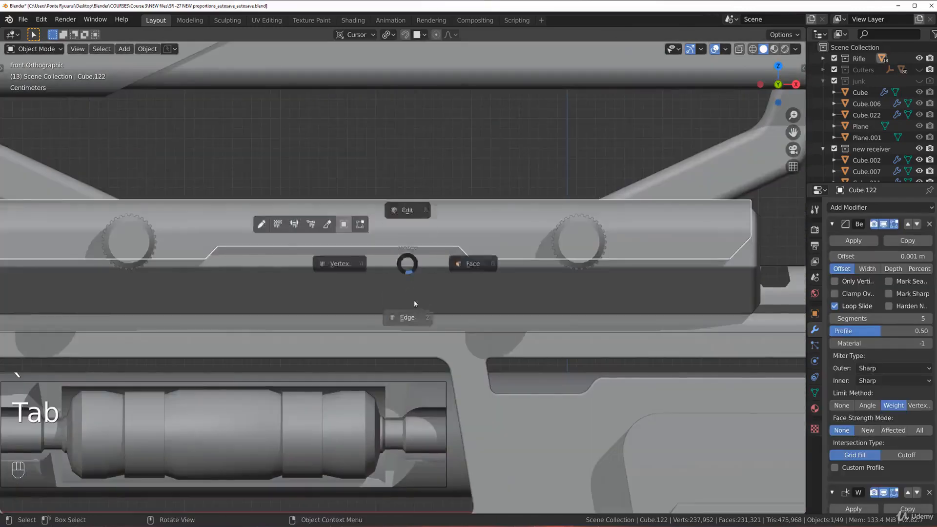
key("Tab")
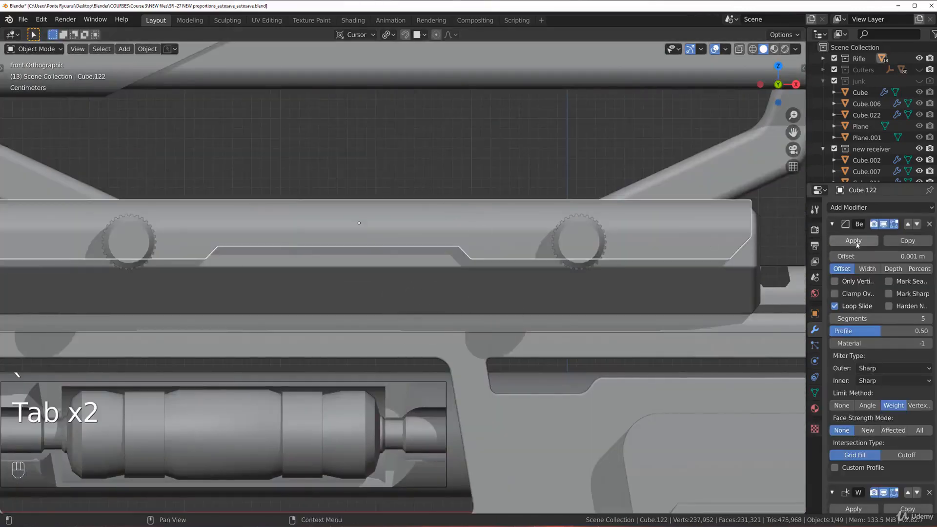
Add a cube, scale it to 0.332, move it 1.27 m along X and 0.0905 m along Z, and scale it by 0.236.
scroll(446, 301, "down", 5)
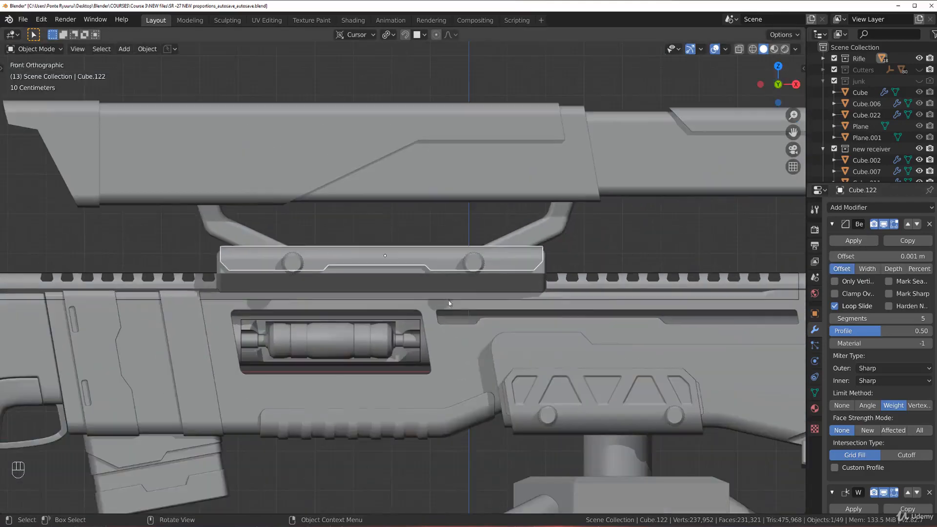
key("shift+a")
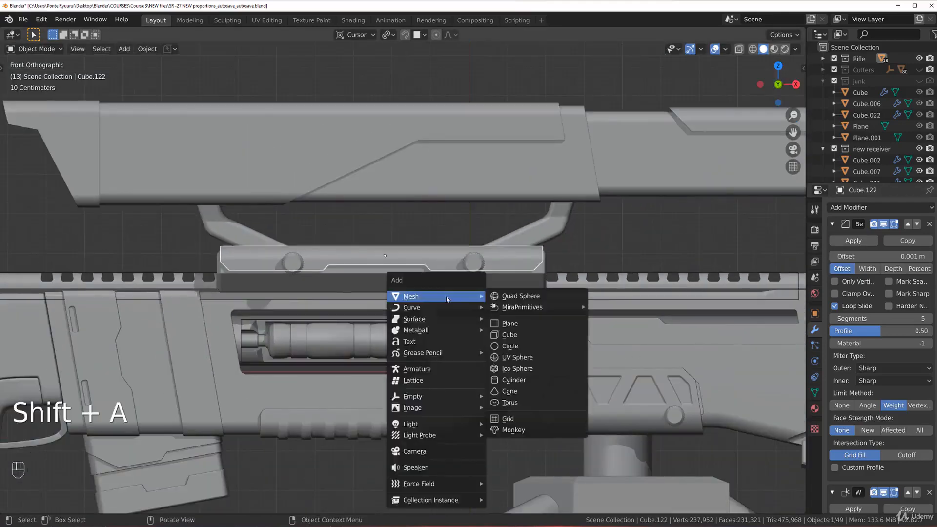
left_click(507, 334)
key("s")
left_click(114, 314)
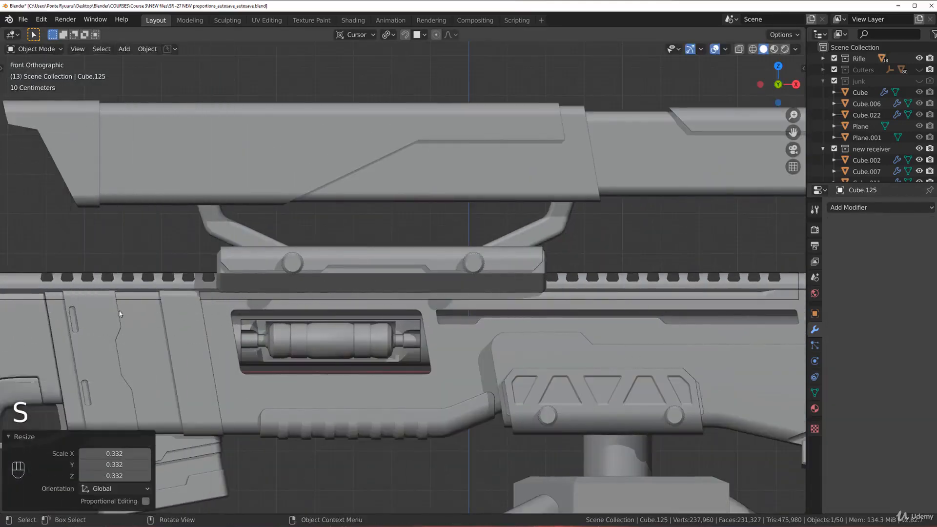
key("g")
left_click(688, 299)
key("s")
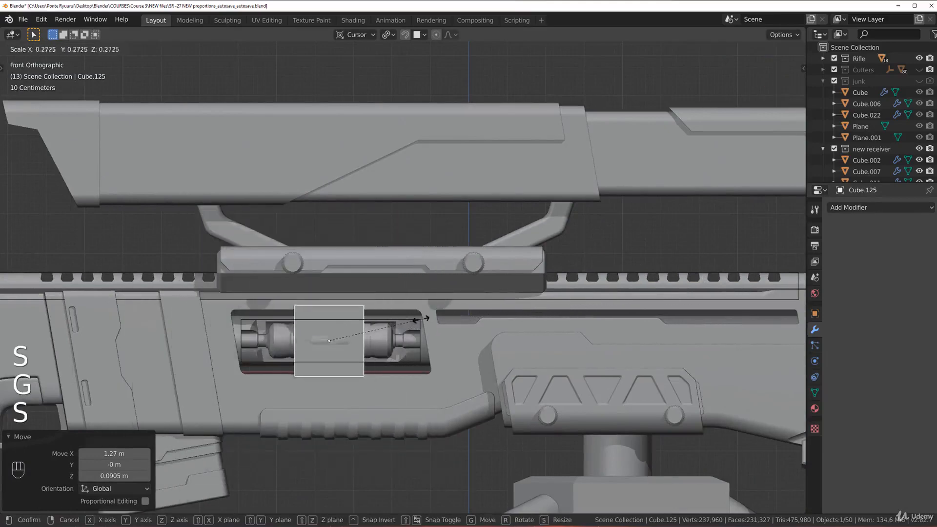
left_click(411, 316)
Isolate the new cube and the outer shell in local view.
scroll(403, 307, "up", 3)
middle_click_drag(385, 291, 419, 314)
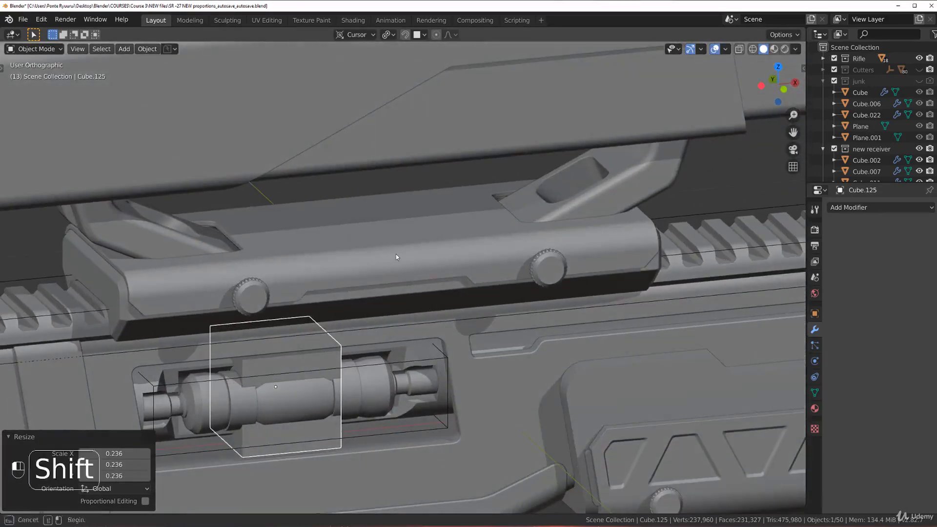
left_click(433, 271, "shift")
key("slash")
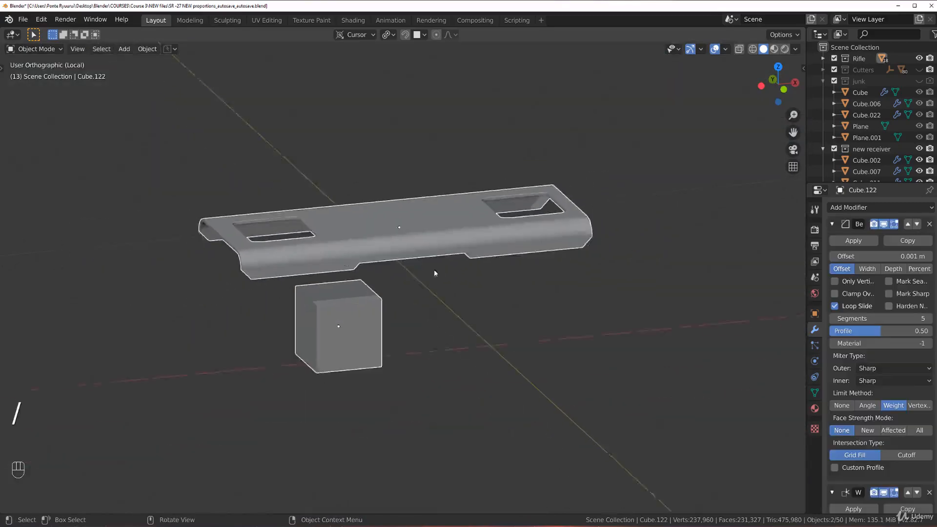
Place the 3D cursor at the shell's origin and snap the new cube to it.
left_click(381, 302)
key("grave")
left_click(428, 291)
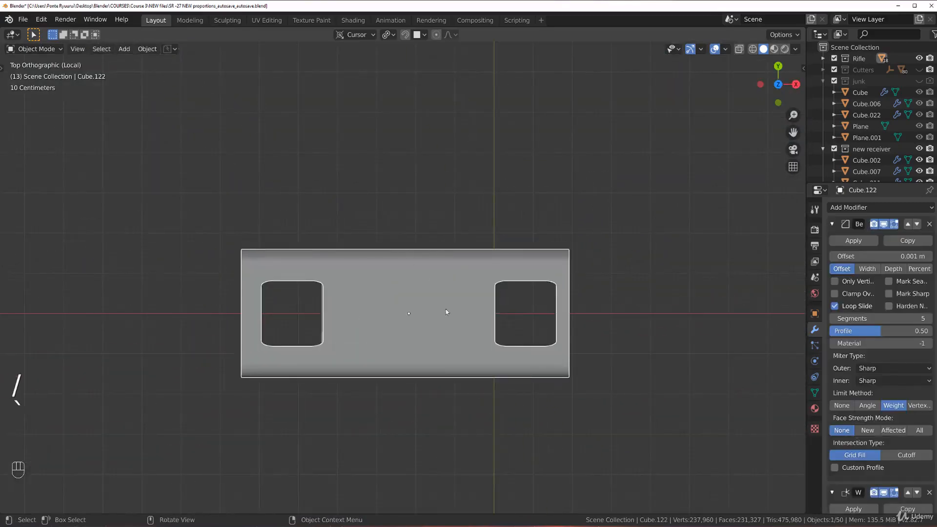
key("shift+s")
key("Tab")
key("Tab")
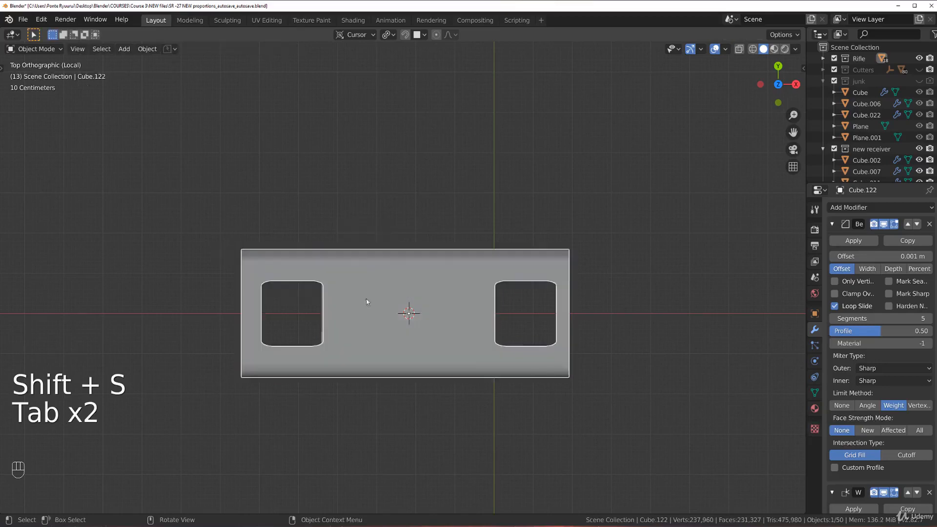
left_click(370, 308)
key("shift+s")
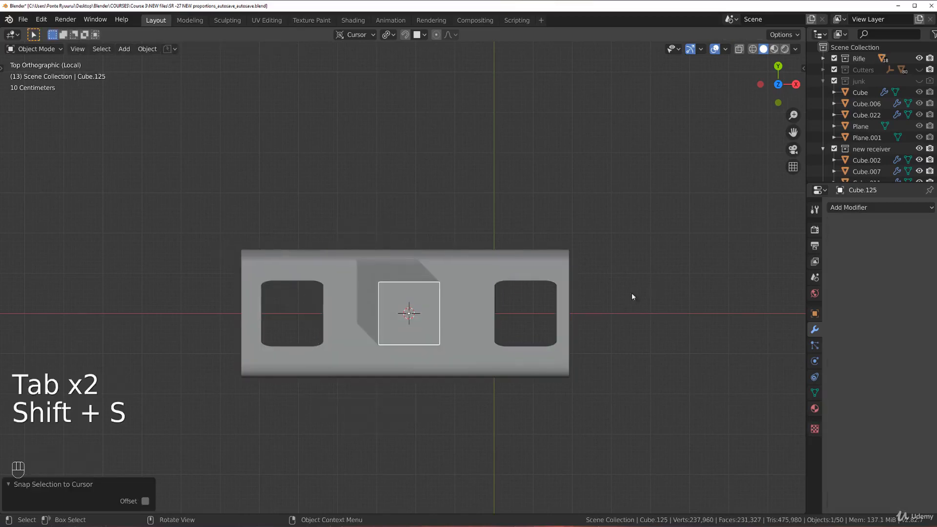
Stretch the cube along X to about twice its width, filling the area between the two windows, and apply its scale.
key("s")
key("x")
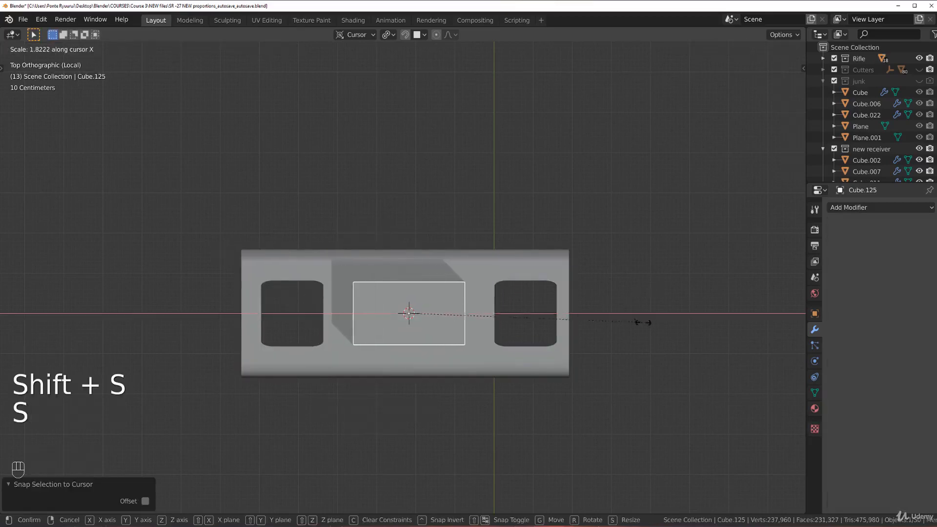
left_click(666, 326)
key("ctrl+a")
left_click(586, 328)
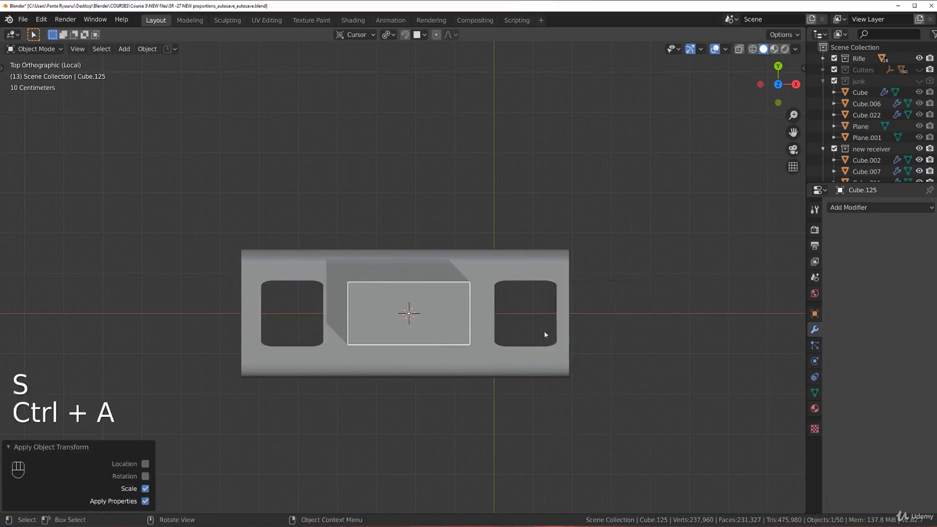
Round the cube's four vertical edges with a bevel about 0.03 m wide and 11 segments.
middle_click_drag(550, 335, 450, 269)
key("Tab")
left_click(421, 332)
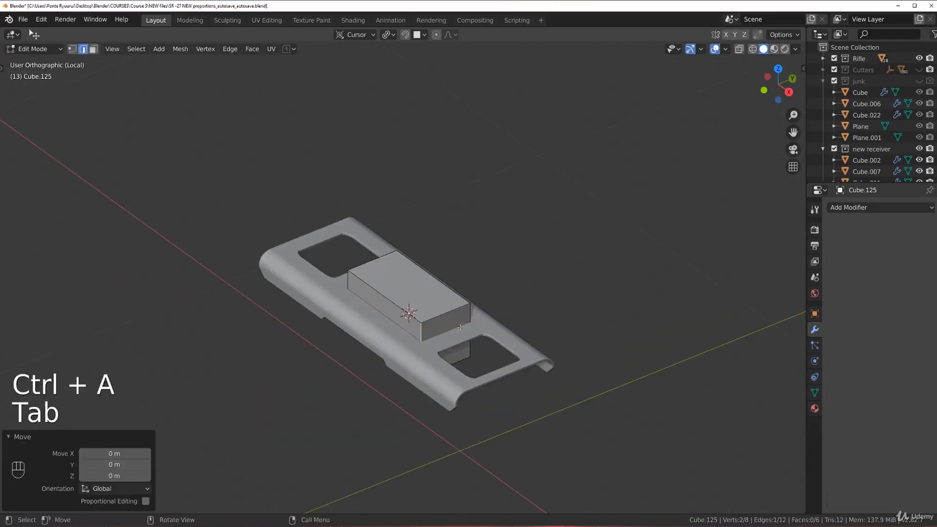
key("shift+g")
left_click(500, 321)
key("ctrl+b")
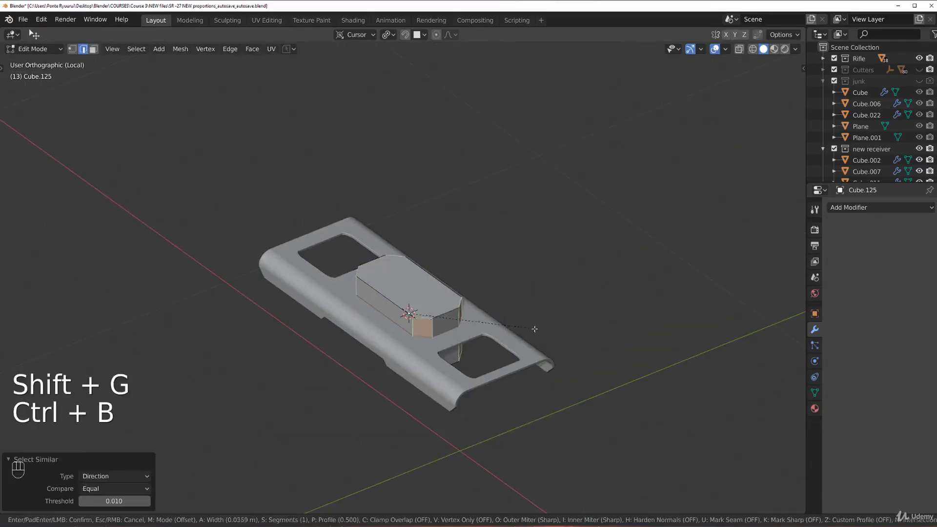
scroll(524, 331, "up", 10)
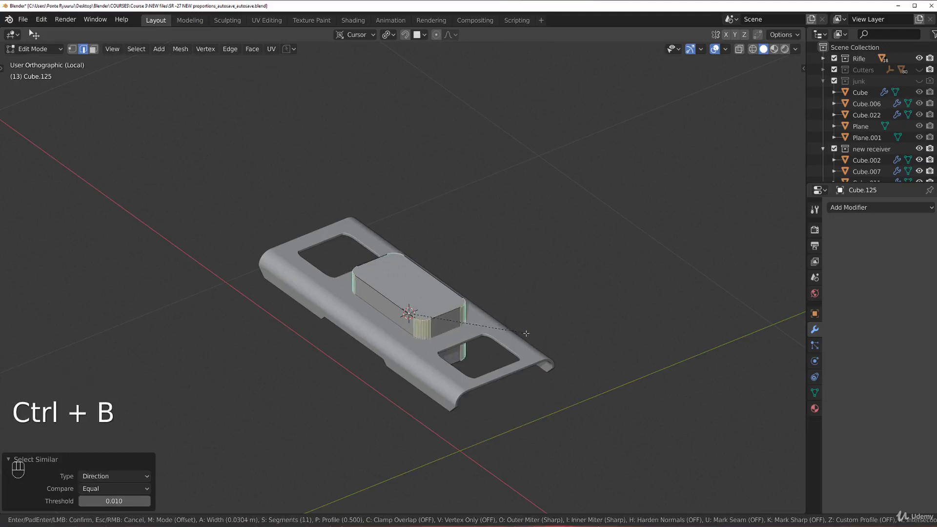
left_click(523, 335)
key("Tab")
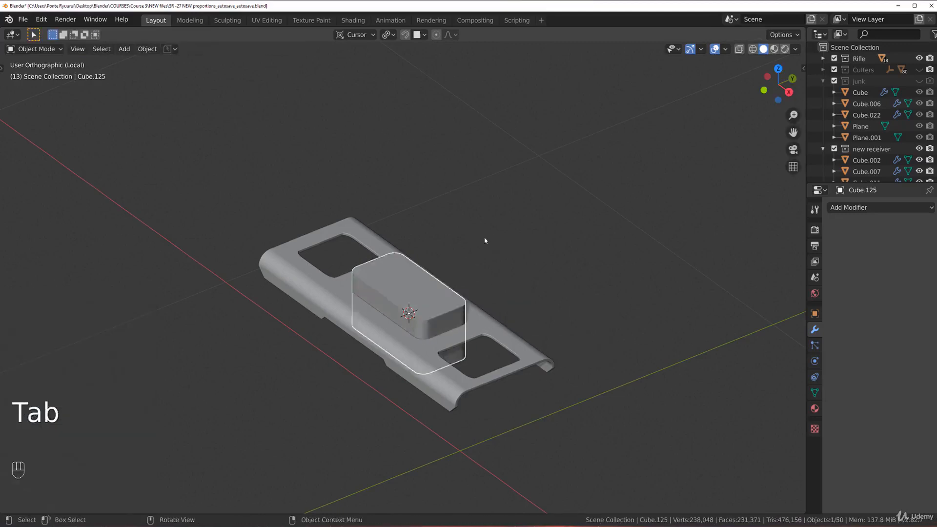
Subtract the rounded cube from the shell with a Boolean difference to cut a central window.
scroll(511, 279, "up", 3)
key("KP_7")
left_click(523, 262, "shift")
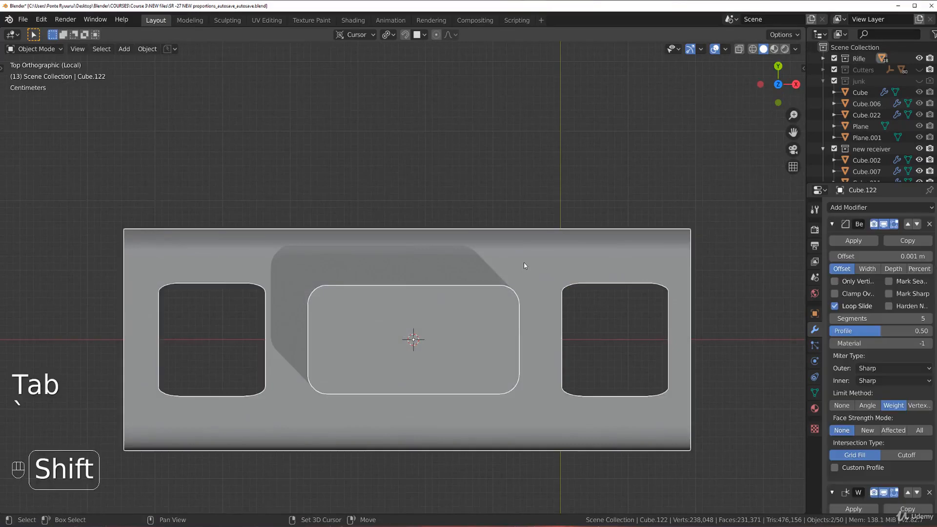
key("ctrl+KP_Subtract")
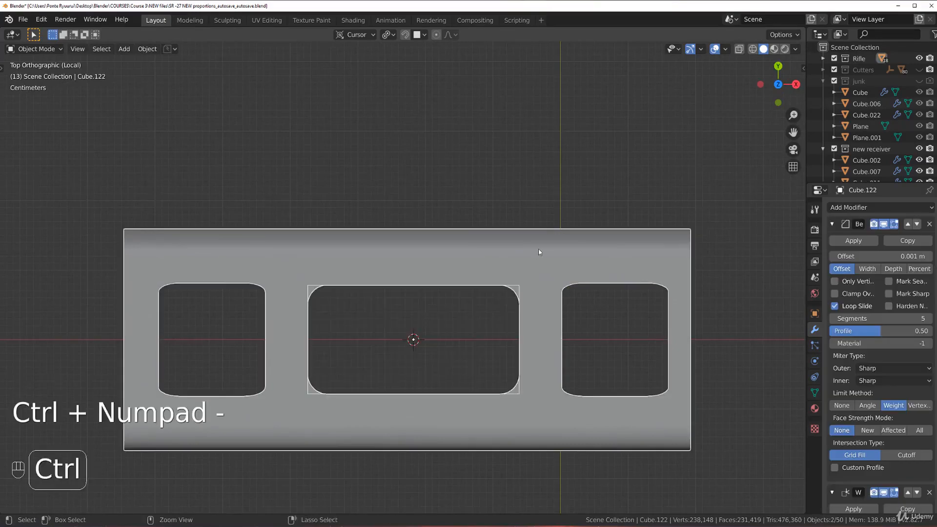
scroll(600, 276, "down", 2)
middle_click_drag(445, 286, 389, 231)
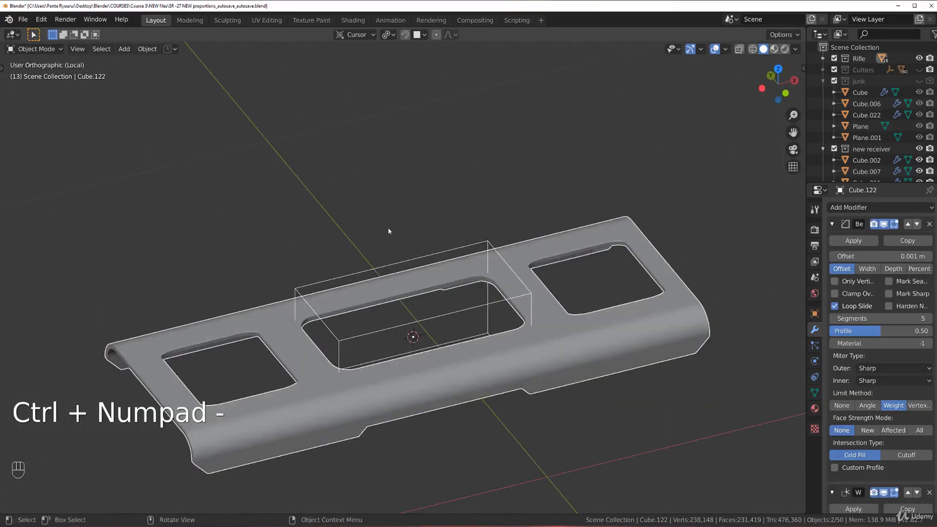
Add another cube at the centre of the shell in top view and scale it to 0.061.
key("grave")
key("grave")
key("grave")
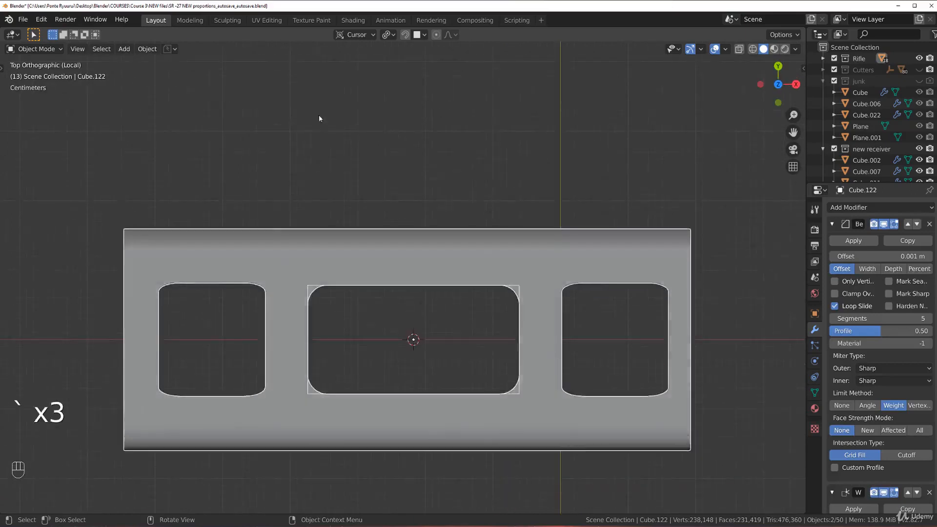
scroll(368, 203, "down", 3)
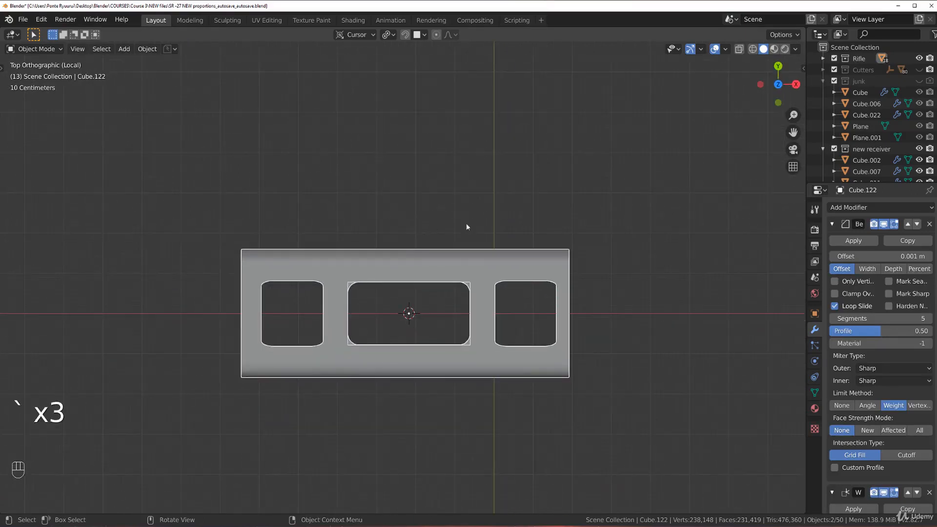
key("shift+a")
mouse_move(575, 236)
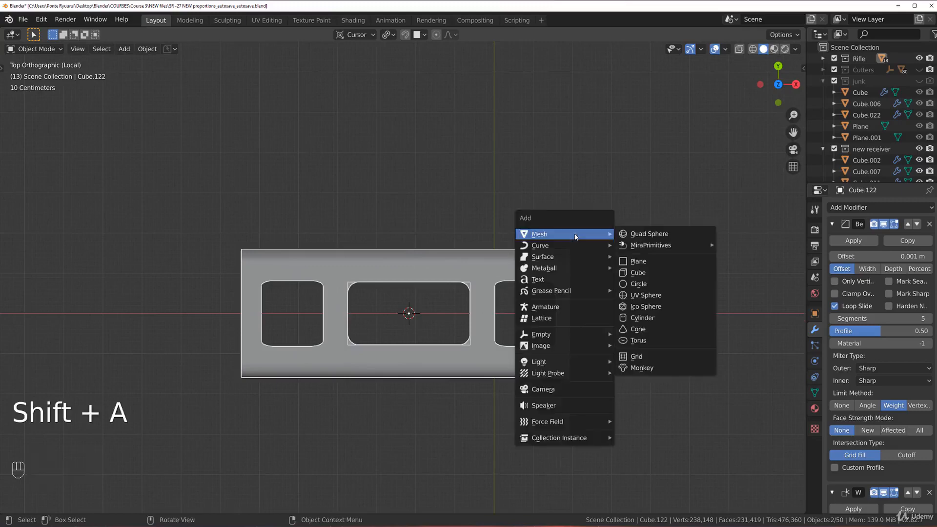
left_click(638, 272)
key("s")
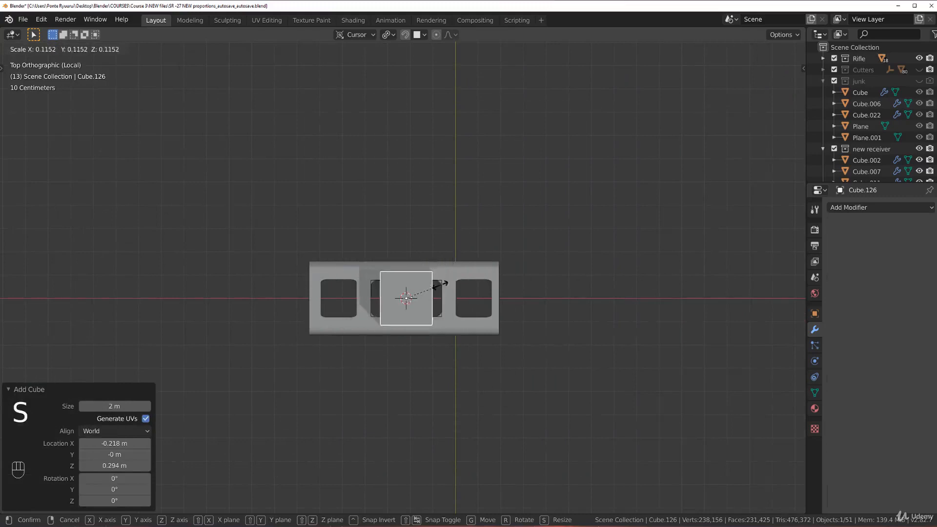
left_click(442, 283)
Reshape the cube into a narrow bar spanning the shell's full depth and move it about -0.0861 m along X.
scroll(479, 274, "up", 3)
key("s")
key("x")
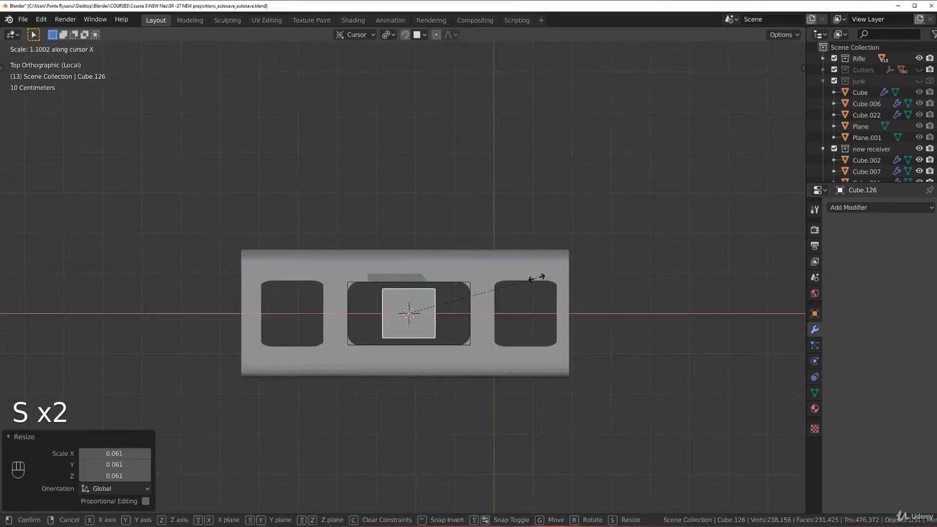
key("s")
left_click(576, 317)
key("g")
left_click(481, 302)
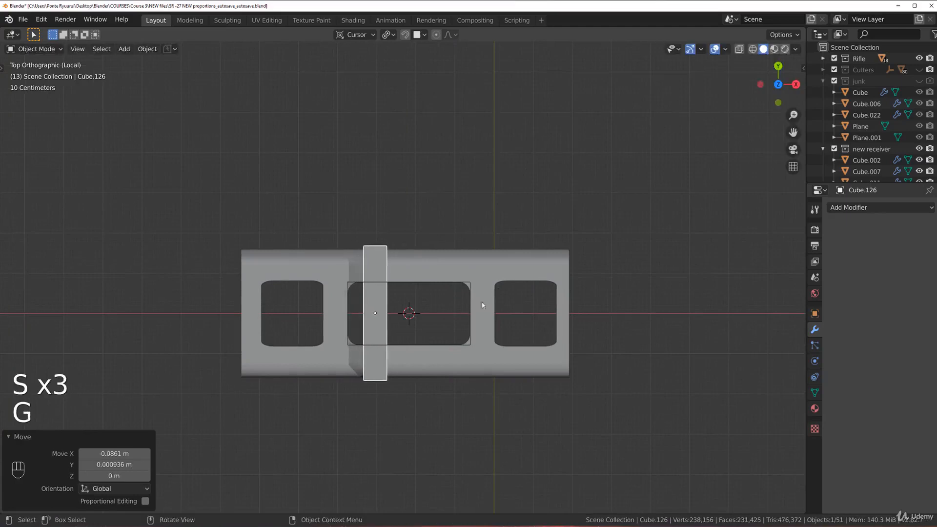
Subtract the bar from the central window cutter with a Boolean difference and add an Array modifier to the bar.
left_click(424, 285, "shift")
key("ctrl+KP_Subtract")
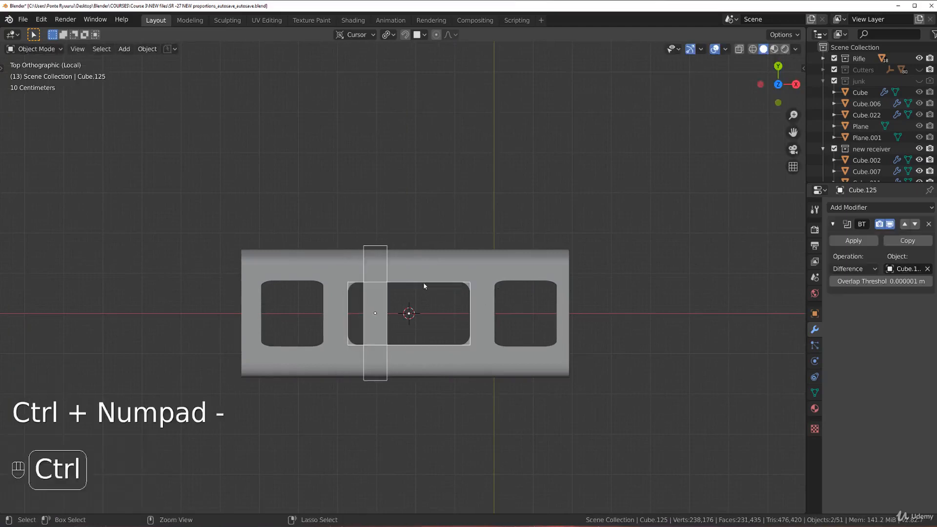
left_click(376, 248)
left_click(858, 208)
left_click(716, 240)
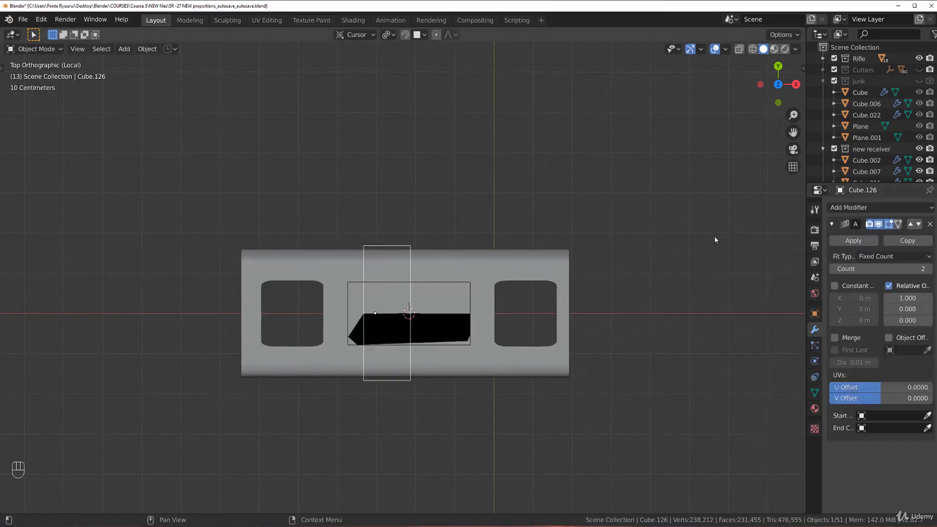
Set the bar's array to a relative X offset of 1.550 and a count of 3, and move it -0.00655 m along X.
left_click_drag(907, 298, 932, 297, "shift")
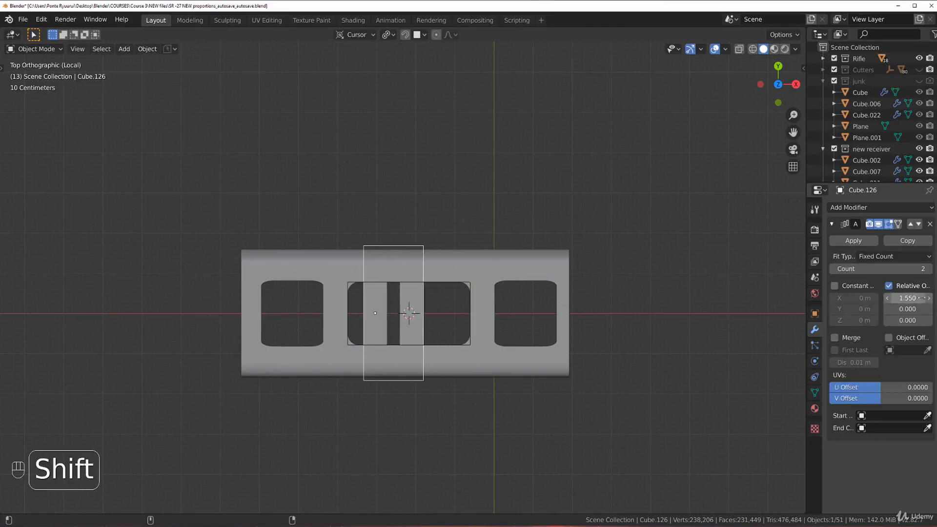
left_click(928, 269)
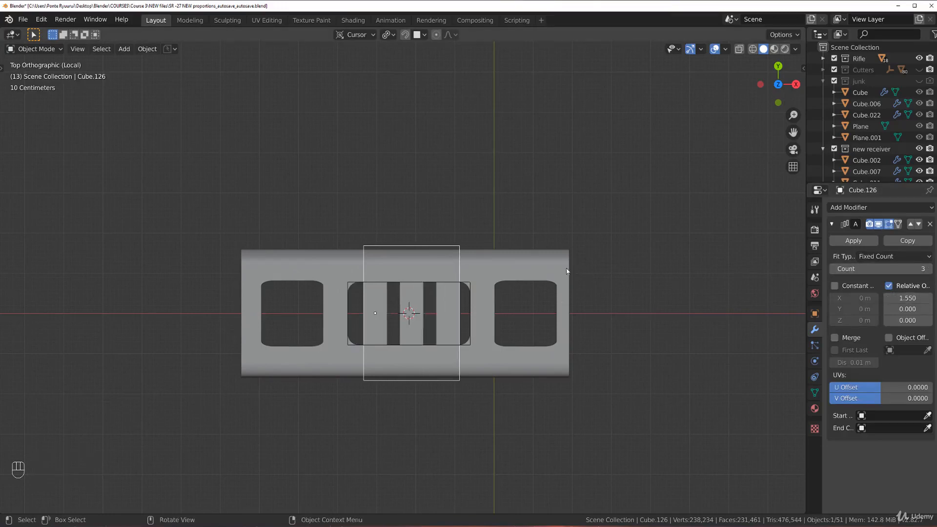
key("g")
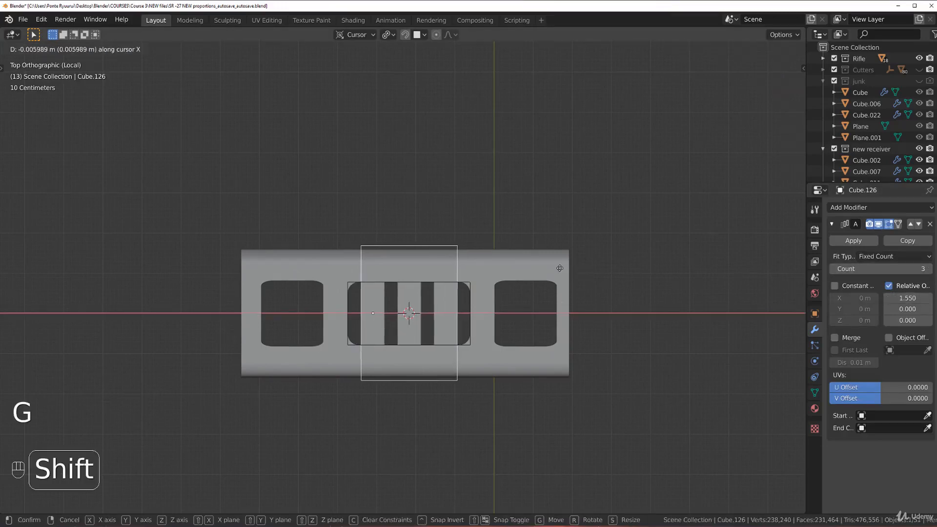
left_click(556, 269)
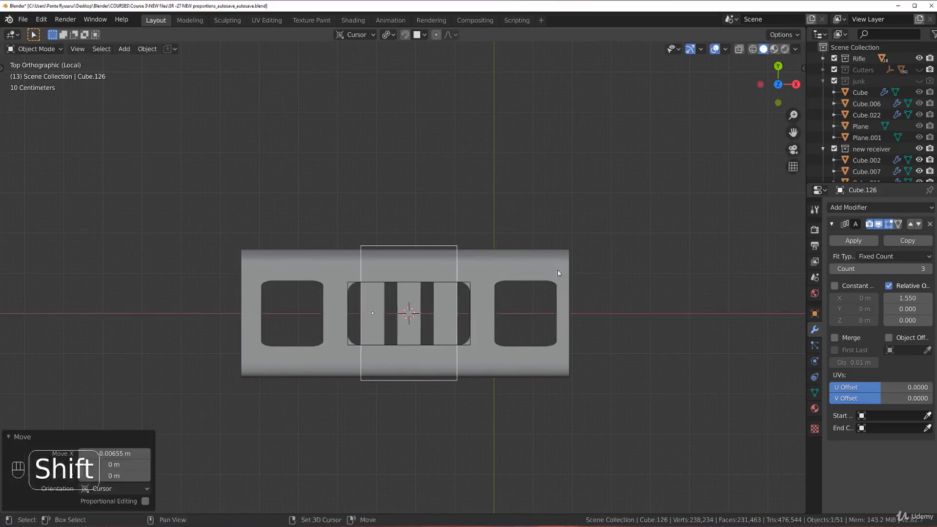
middle_click_drag(502, 283, 511, 263)
scroll(494, 266, "up", 1)
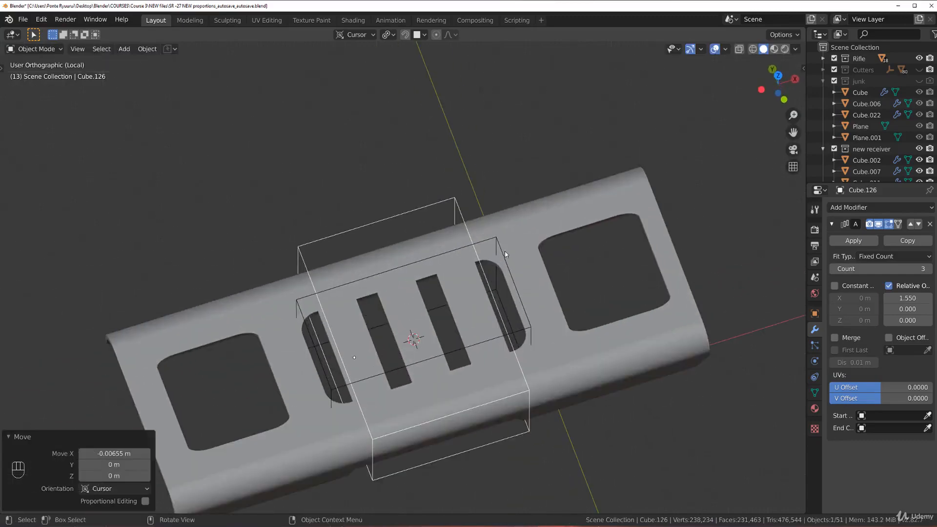
Move the shell's Boolean modifiers above its Weighted Normal and Bevel modifiers in the stack.
left_click(513, 232)
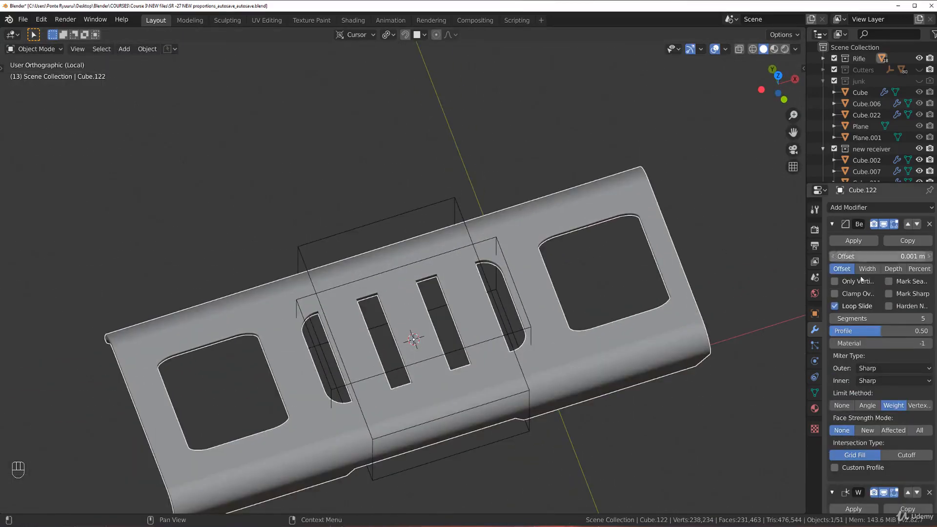
scroll(886, 366, "down", 5)
scroll(886, 365, "down", 3)
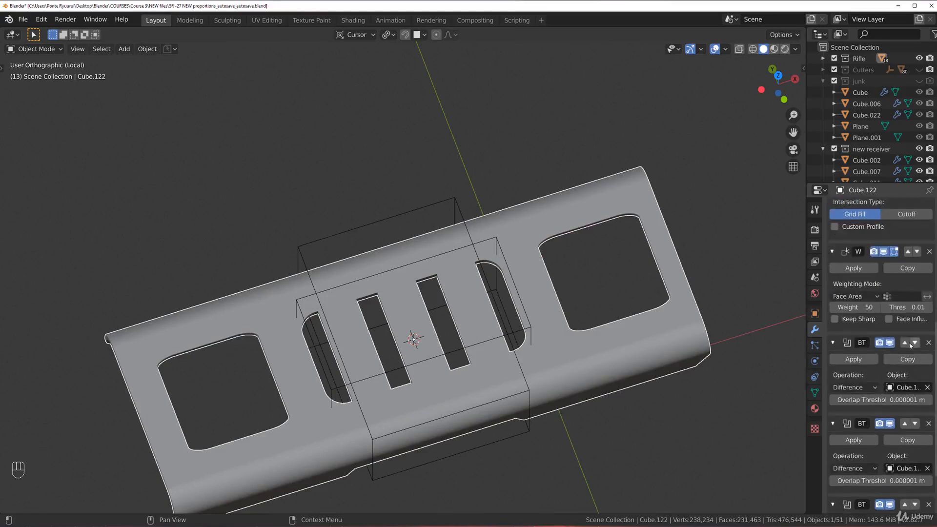
left_click(905, 343)
left_click(905, 423)
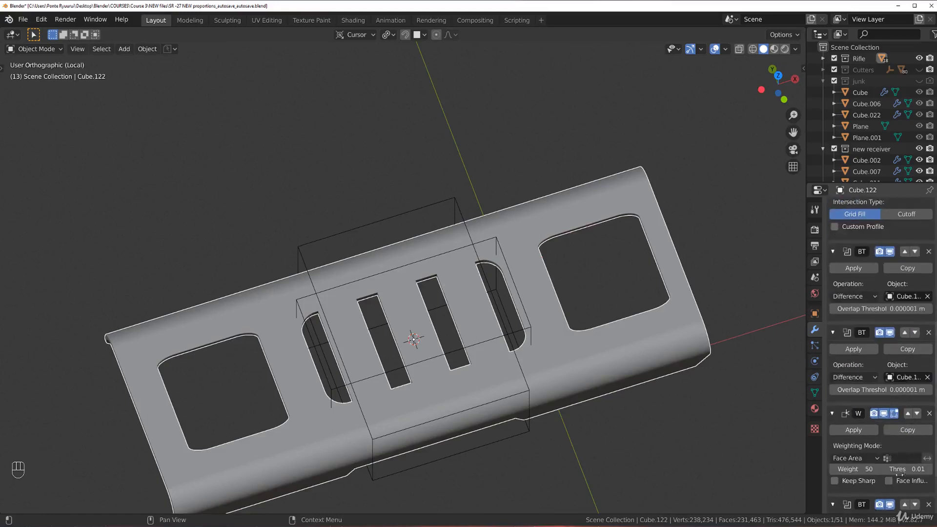
left_click(904, 505)
scroll(907, 415, "up", 4)
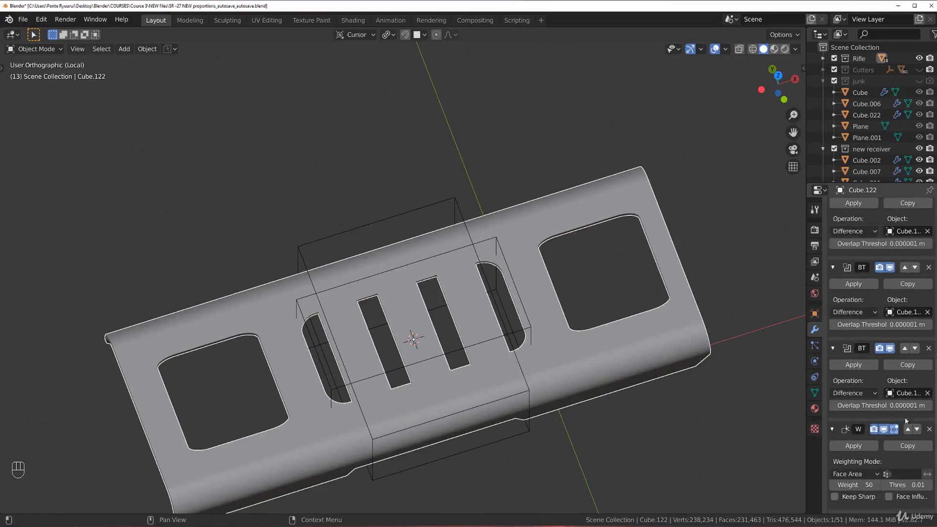
scroll(902, 340, "up", 4)
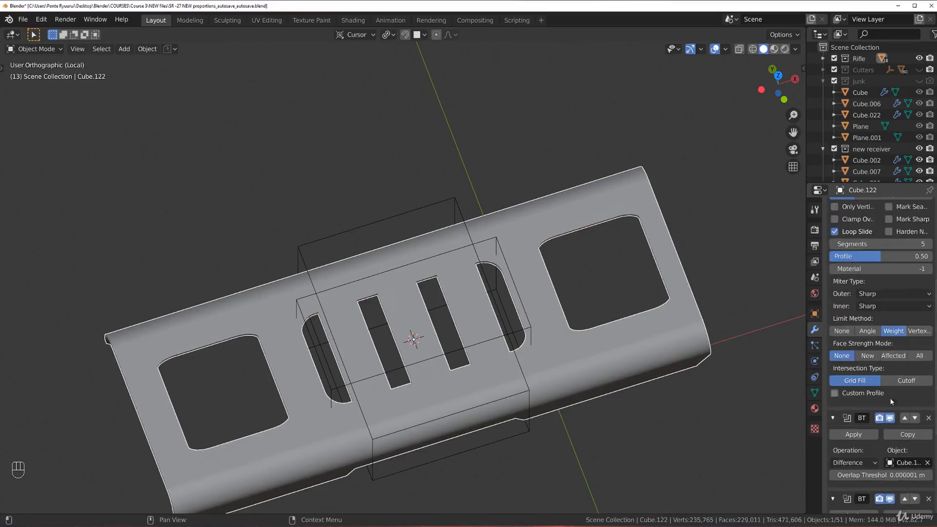
left_click(904, 418)
left_click(904, 498)
scroll(908, 414, "up", 4)
Apply the Boolean modifiers on the shell.
left_click(852, 241)
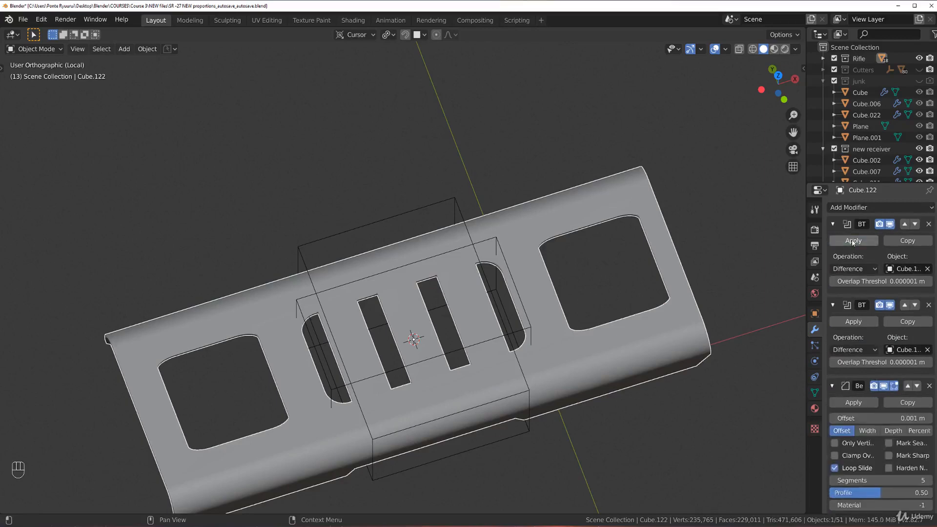
left_click(853, 241)
left_click(852, 241)
Bevel the vertical corner edges of the two middle slots about 0.00585 m wide with 11 segments.
key("Tab")
scroll(469, 288, "up", 5)
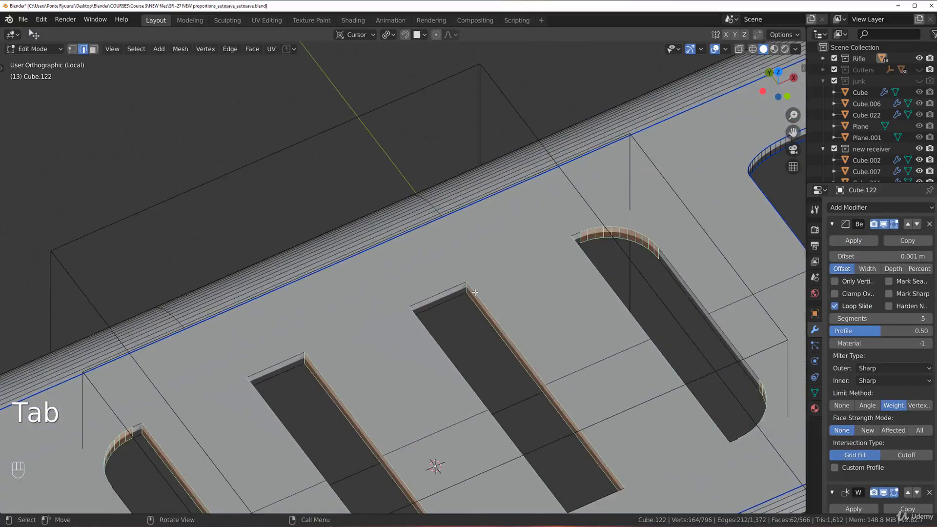
left_click(467, 290)
middle_click_drag(432, 315, 402, 280)
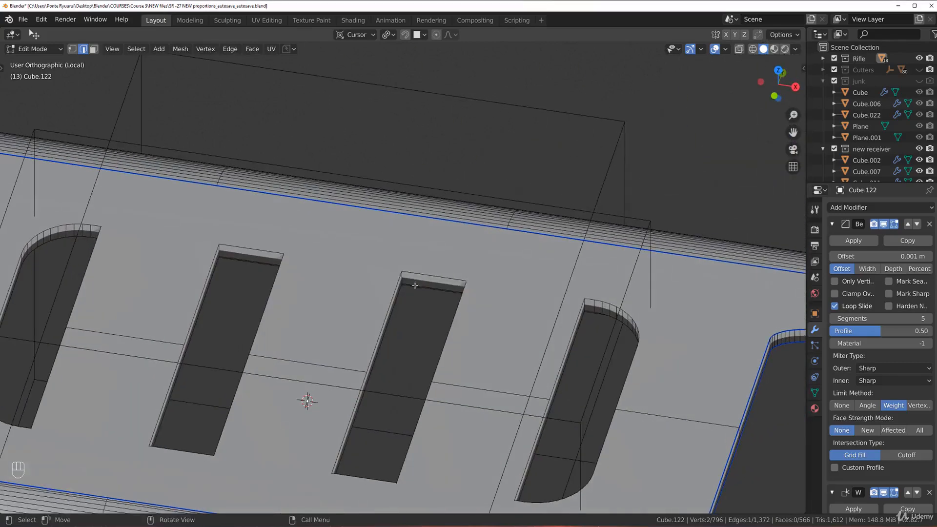
left_click(218, 251, "shift")
middle_click_drag(218, 252, 295, 289)
middle_click_drag(187, 334, 225, 284, "shift")
left_click(230, 283, "shift")
middle_click_drag(358, 338, 382, 340)
middle_click_drag(482, 328, 587, 198)
key("ctrl+z")
left_click(412, 69, "shift")
middle_click_drag(412, 68, 482, 72)
middle_click_drag(210, 107, 385, 207, "shift")
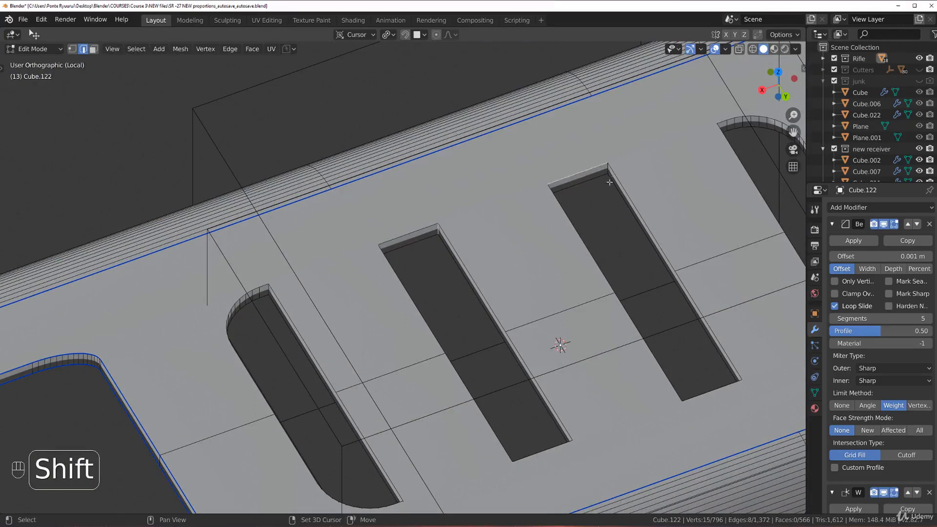
key("ctrl+z")
key("ctrl+z")
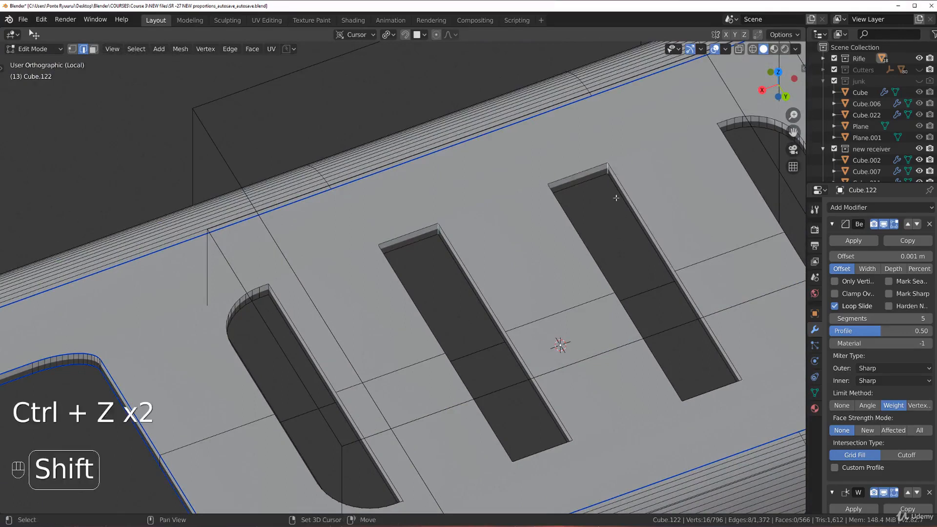
key("ctrl+b")
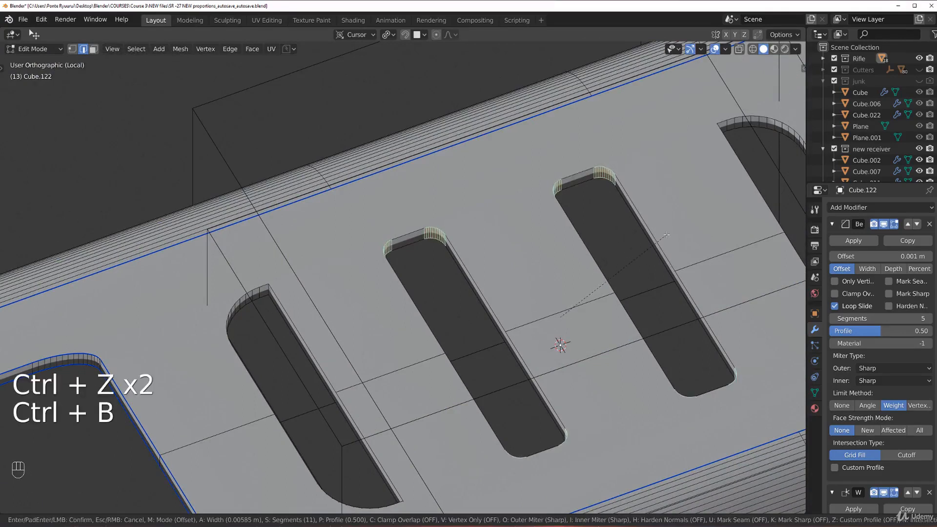
left_click(665, 234)
Dissolve the extra edges next to the square corners of the two outer slots.
scroll(311, 278, "down", 1)
left_click(291, 288)
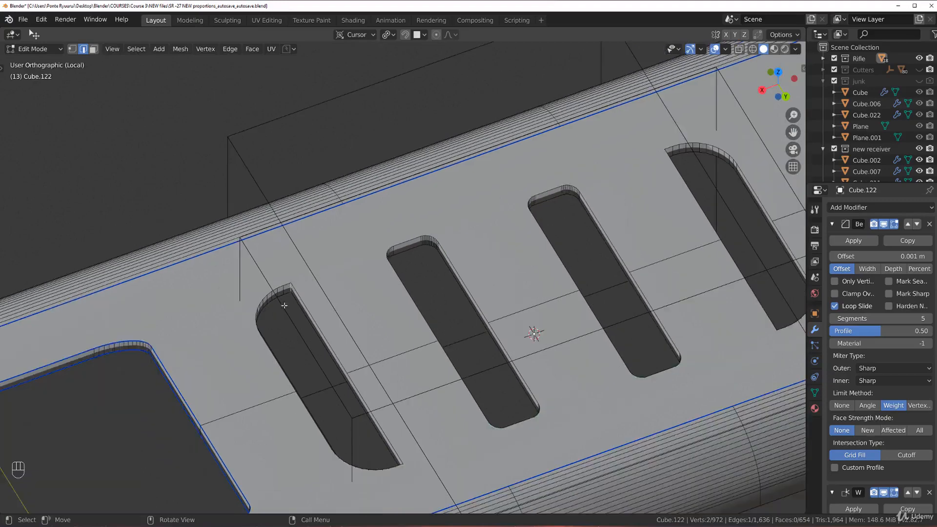
scroll(391, 245, "up", 3)
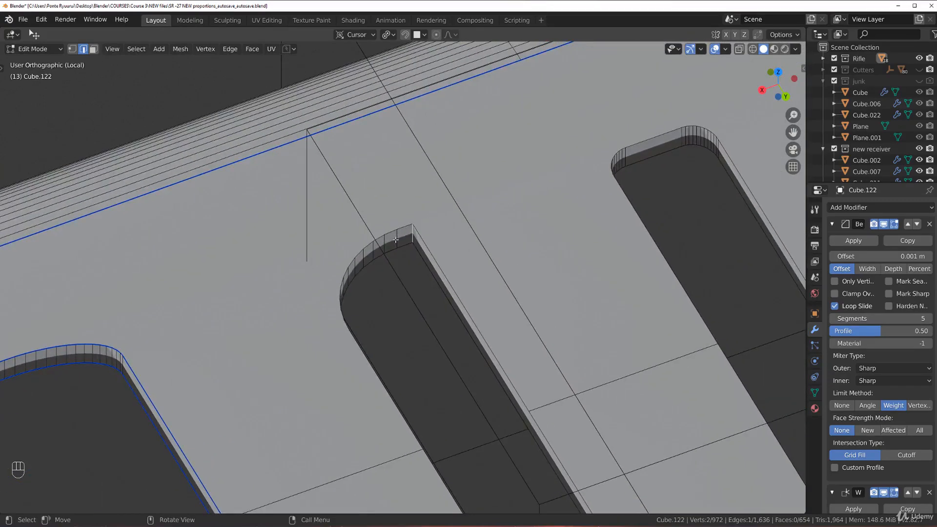
left_click(396, 240)
scroll(396, 240, "down", 3)
middle_click_drag(395, 240, 549, 229)
middle_click_drag(549, 229, 452, 346, "shift")
scroll(535, 172, "up", 2)
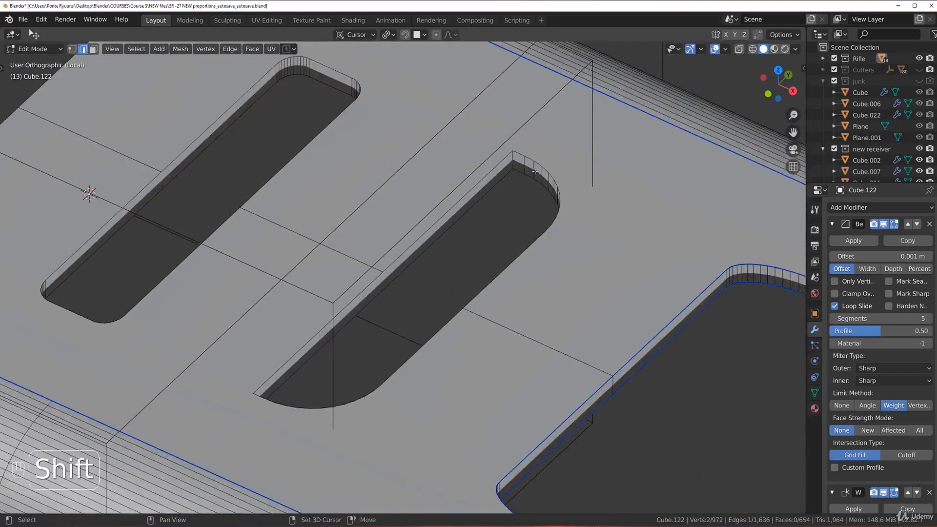
middle_click_drag(492, 173, 834, 305, "shift")
middle_click_drag(173, 73, 487, 251, "shift")
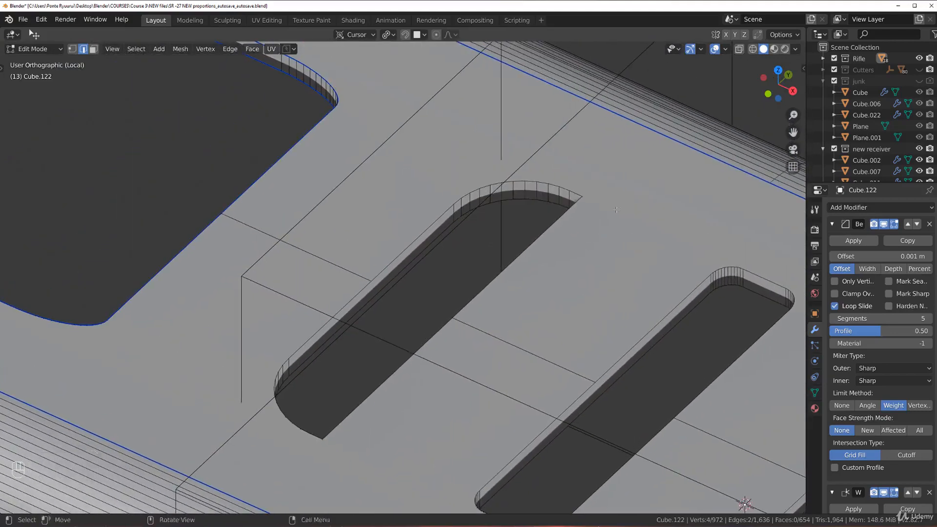
middle_click_drag(381, 378, 577, 483)
middle_click_drag(481, 236, 289, 291, "shift")
scroll(288, 291, "up", 1)
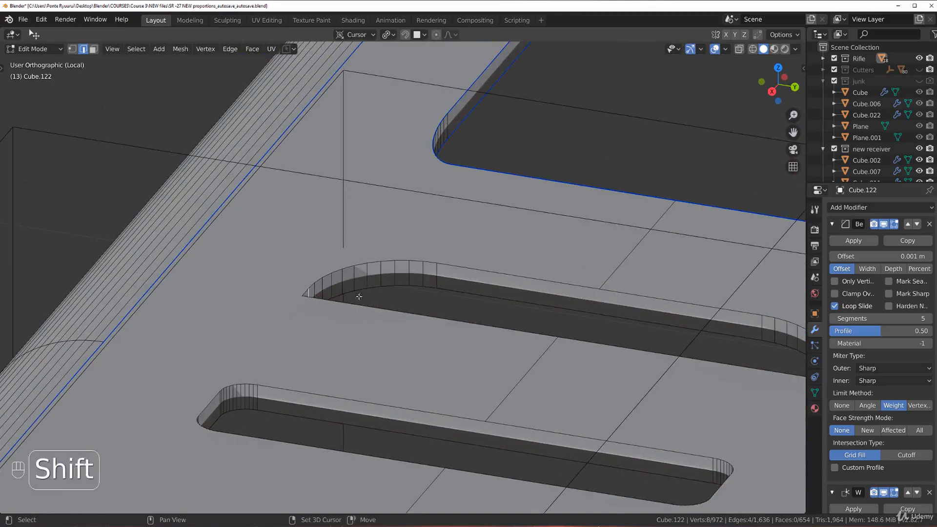
key("x")
left_click(384, 285)
Bevel the square inner corner edges of the two outer slots by 0.0052 m with 11 segments and return to Object Mode.
key("KP_5")
middle_click_drag(535, 299, 313, 256)
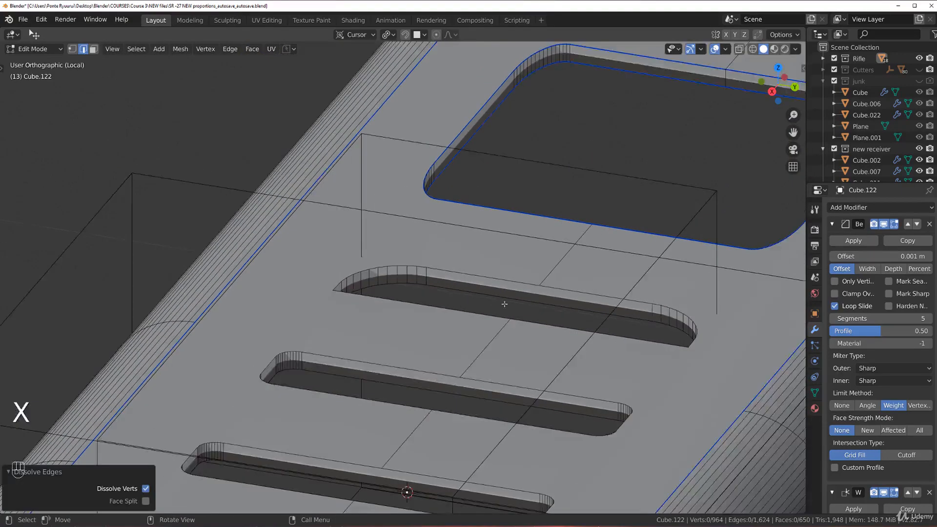
left_click(318, 234)
scroll(233, 293, "down", 4)
middle_click_drag(233, 295, 263, 312)
scroll(192, 285, "up", 3)
left_click(181, 275, "shift")
middle_click_drag(181, 275, 571, 298)
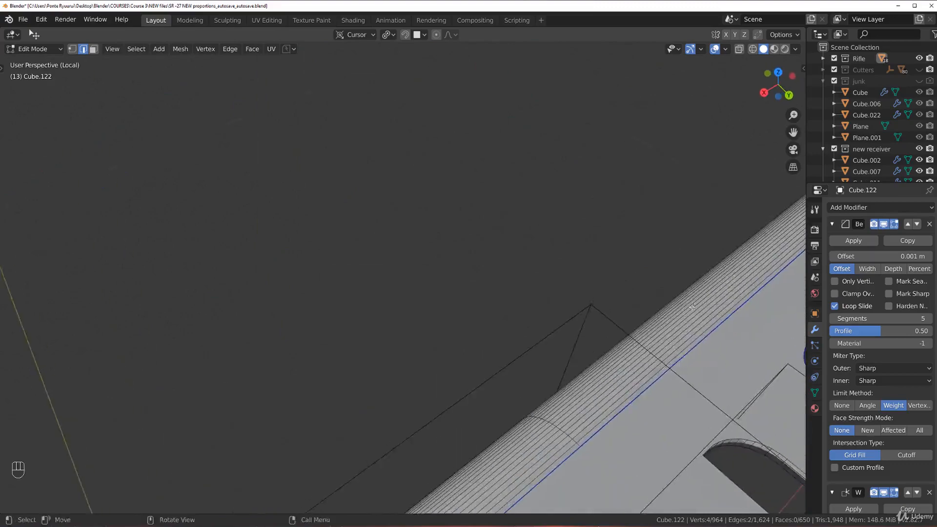
scroll(571, 298, "down", 4)
middle_click_drag(673, 312, 649, 243, "shift")
scroll(453, 288, "up", 3)
middle_click_drag(649, 244, 305, 287)
scroll(452, 266, "up", 1)
left_click(497, 275, "shift")
scroll(429, 214, "down", 3)
scroll(415, 266, "up", 4)
middle_click_drag(567, 268, 283, 234, "shift")
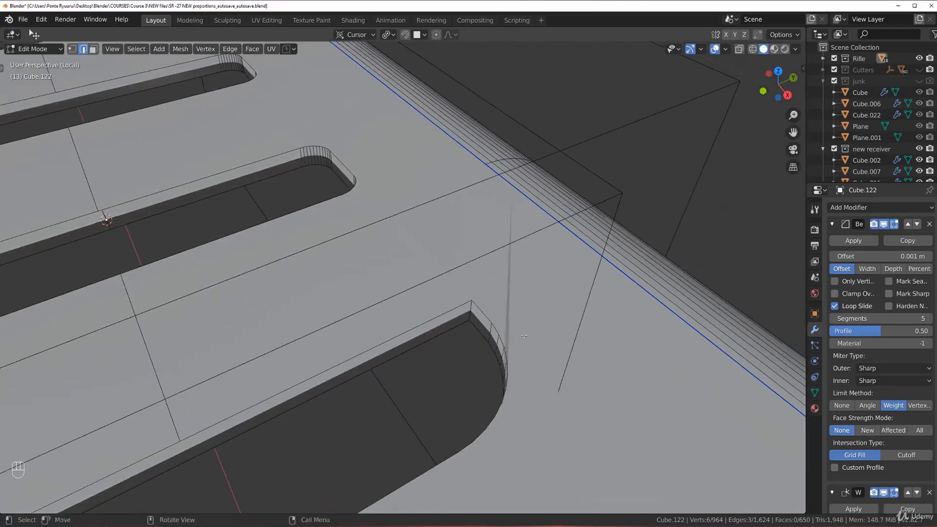
left_click(471, 314, "shift")
scroll(471, 315, "down", 2)
key("ctrl+b")
left_click(503, 304)
key("Tab")
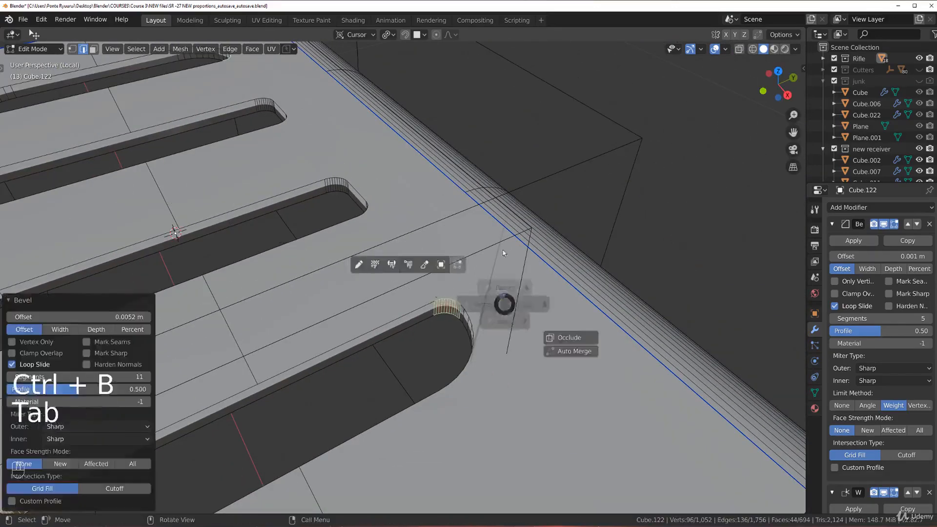
left_click(503, 253)
Examine the shell's slots and square windows from the back, from above and at an angle.
scroll(475, 259, "down", 4)
middle_click_drag(475, 259, 425, 251)
key("grave")
left_click(451, 190)
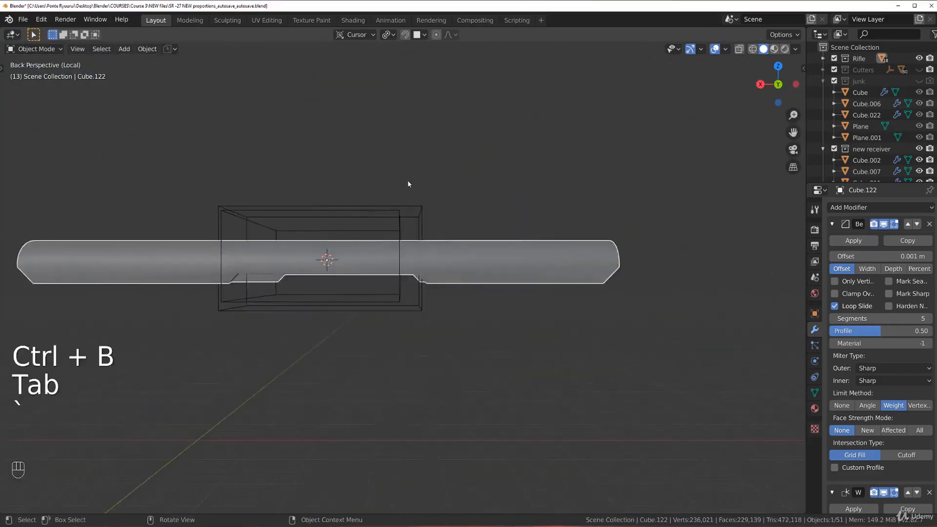
key("grave")
key("grave")
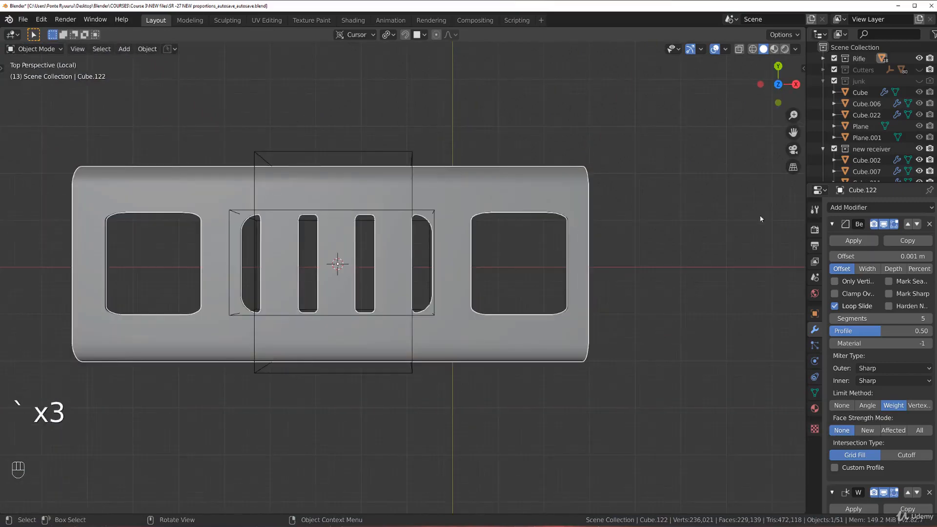
scroll(506, 218, "up", 3)
middle_click_drag(507, 218, 498, 179)
scroll(520, 178, "up", 2)
key("Tab")
middle_click_drag(532, 242, 399, 168)
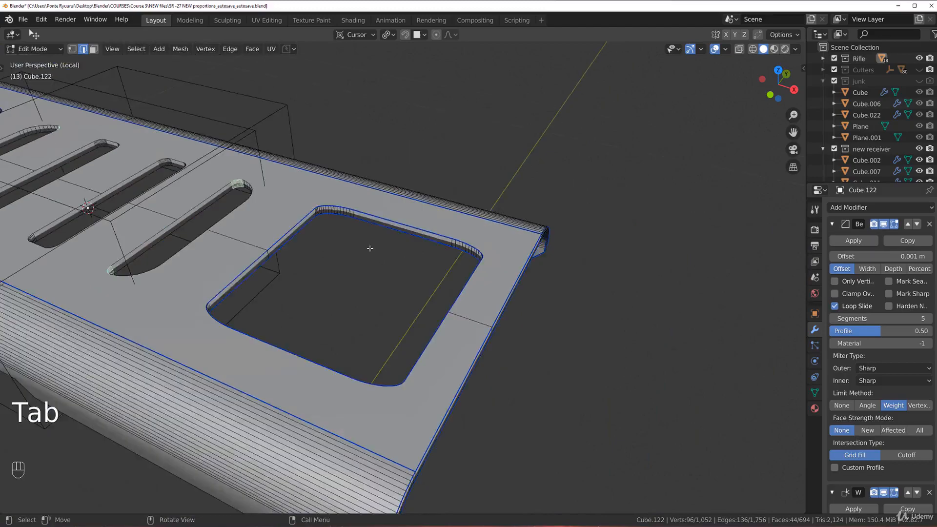
Leave Edit Mode and isolate the shell alone in local view, without the cutter objects.
key("Tab")
key("KP_Divide")
key("KP_Divide")
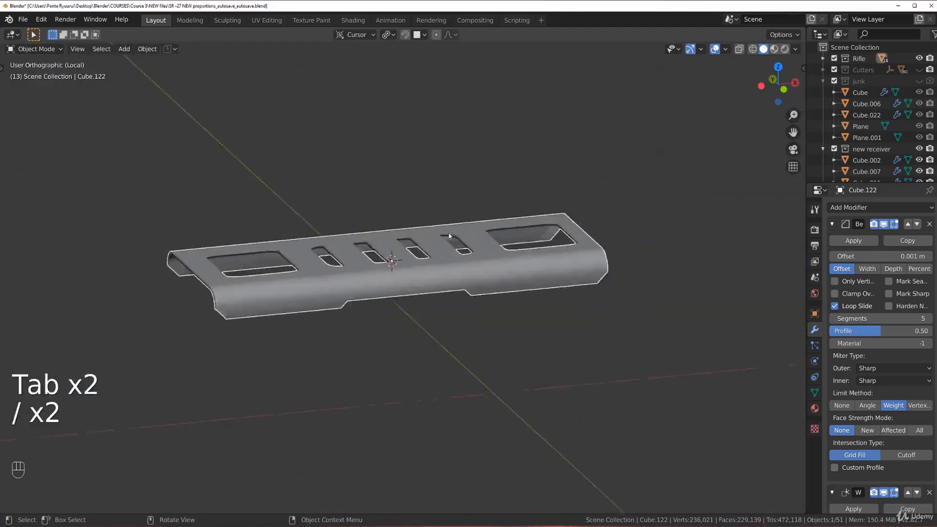
Select the upper and lower rim edge loops of the four central slots and set their edge bevel weight to 1.
key("Tab")
scroll(479, 310, "up", 3)
scroll(480, 310, "up", 4)
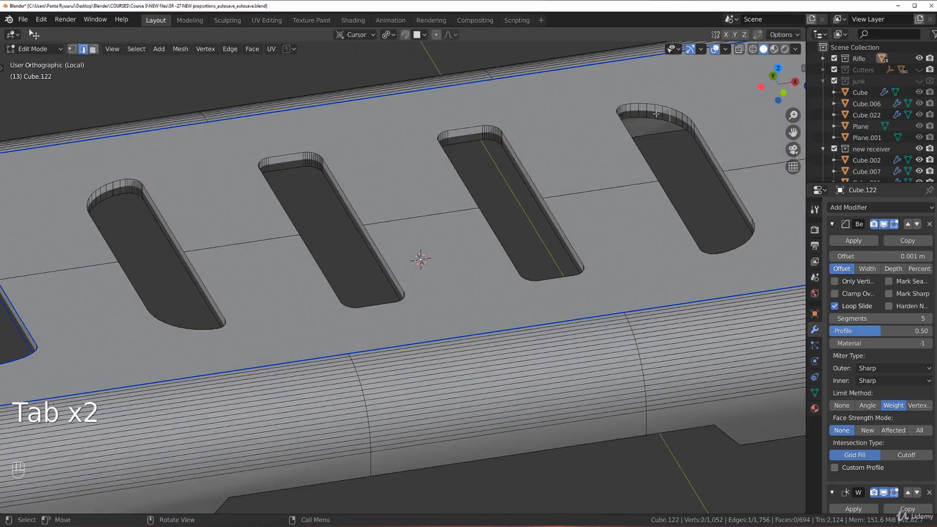
key("Tab")
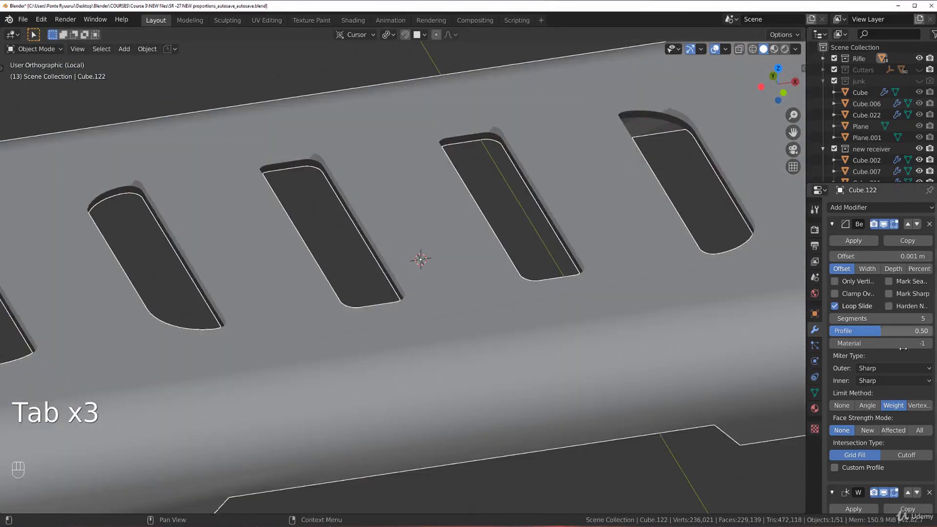
scroll(900, 314, "down", 3)
scroll(877, 318, "up", 3)
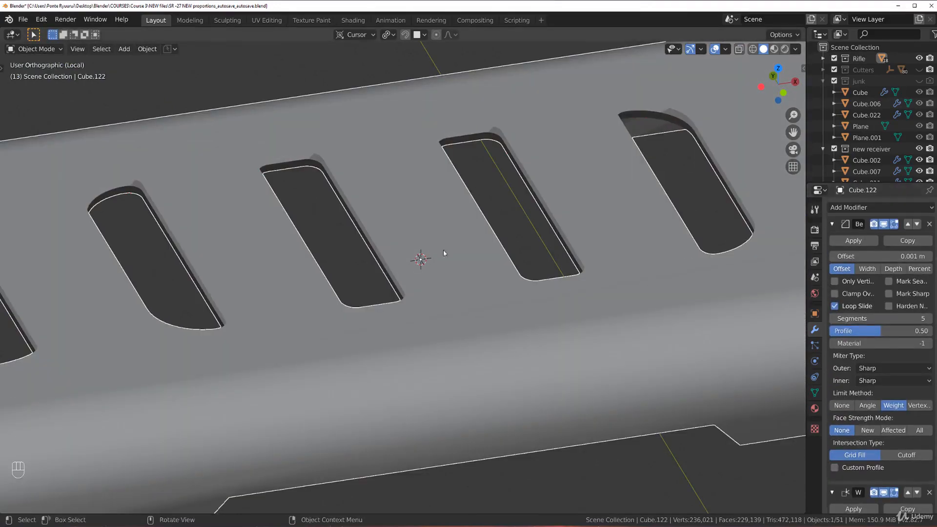
key("Tab")
left_click(485, 129, "alt")
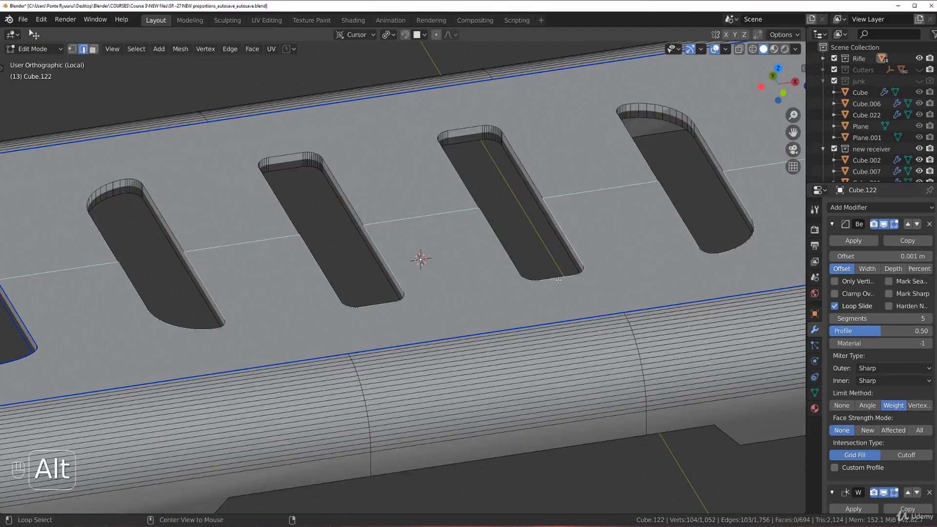
scroll(538, 288, "down", 4)
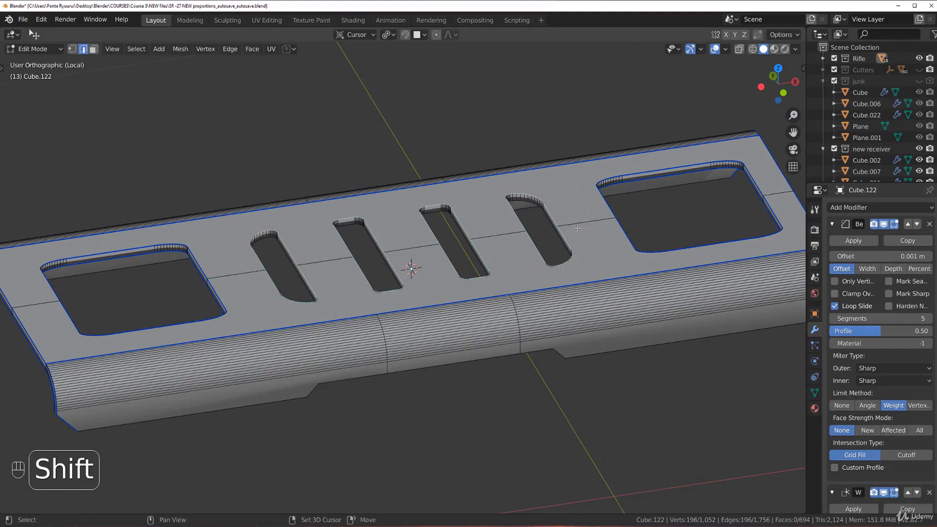
middle_click_drag(647, 232, 646, 155)
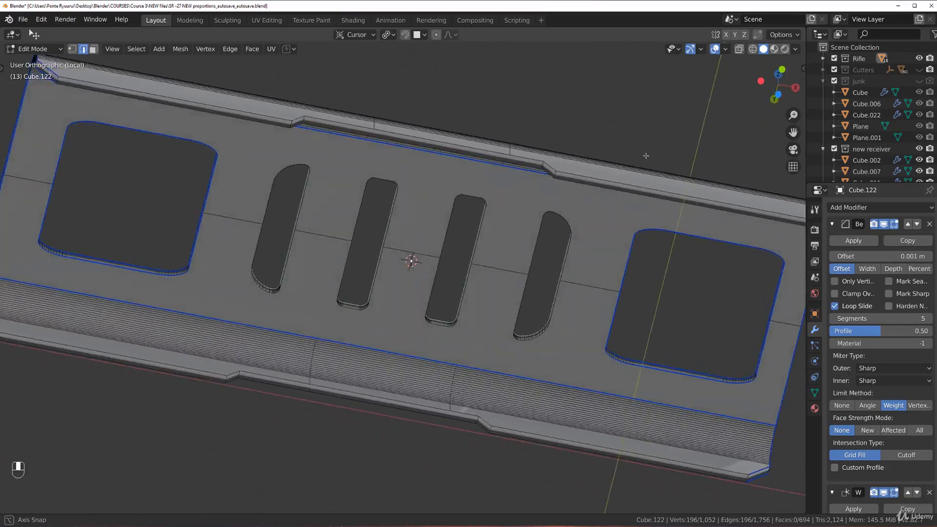
scroll(439, 243, "up", 3)
left_click(472, 369, "alt+shift")
left_click(526, 225, "alt+shift")
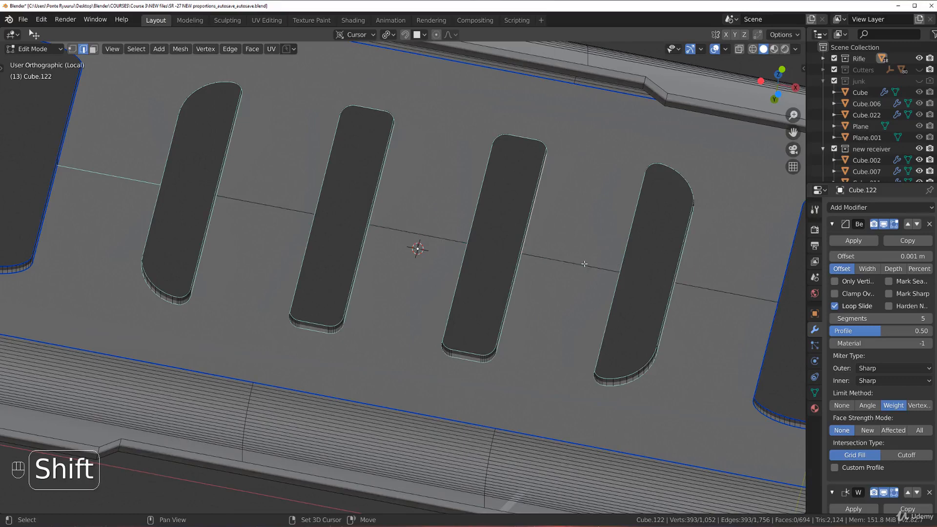
middle_click_drag(587, 264, 596, 361)
right_click(307, 211)
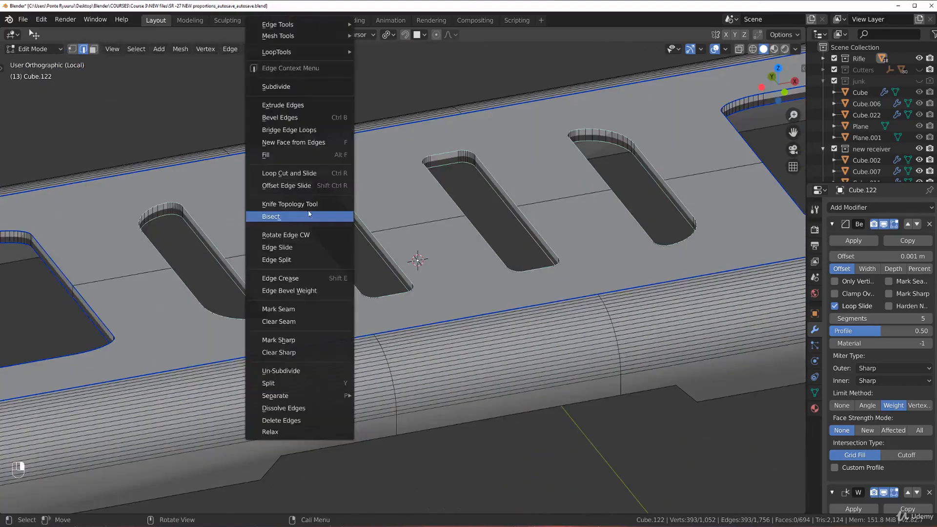
left_click(323, 291)
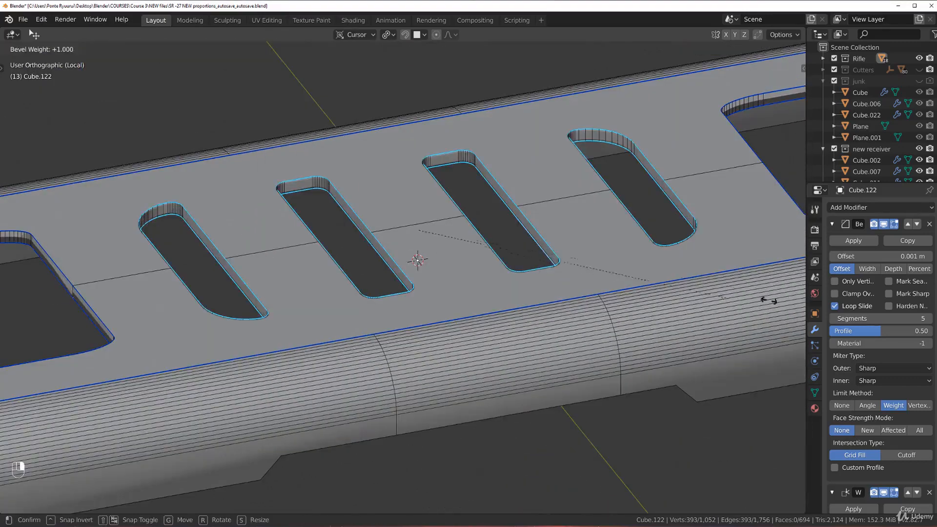
left_click(383, 336)
key("Tab")
Select the notched lower rim edges along one side of the shell in Edit Mode.
middle_click_drag(271, 180, 357, 290)
key("Tab")
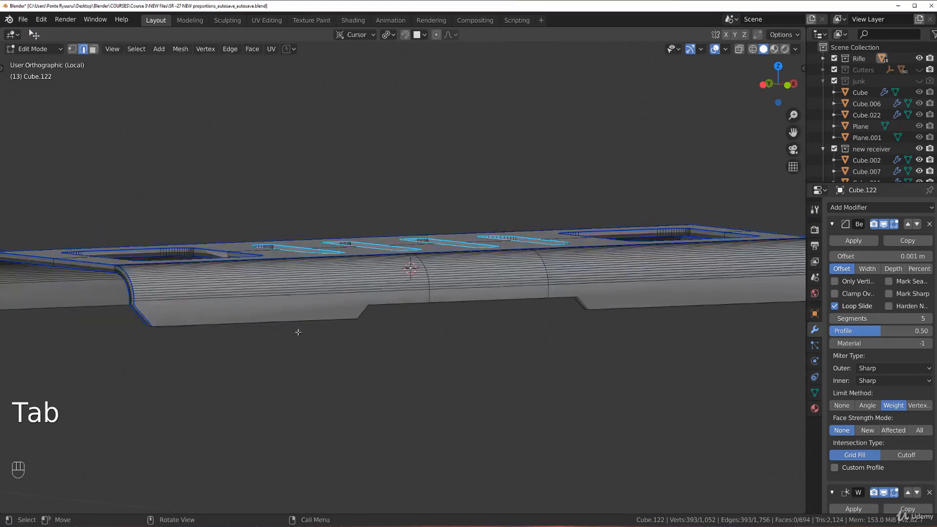
left_click(307, 322, "alt")
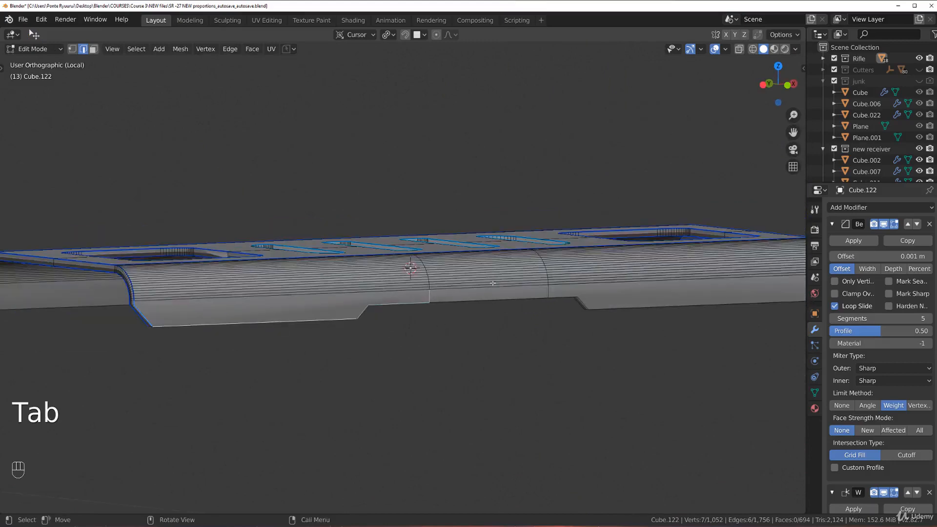
middle_click_drag(493, 282, 353, 299)
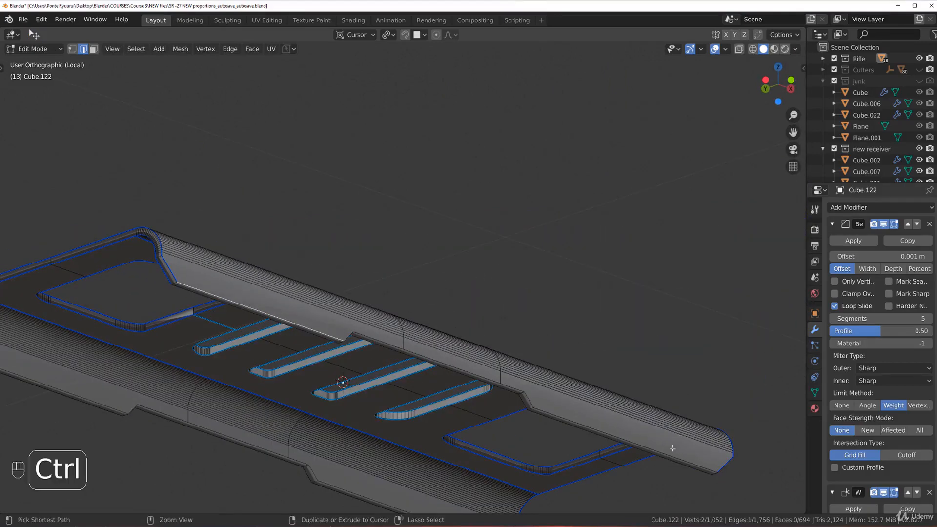
left_click(663, 453, "ctrl")
middle_click_drag(619, 435, 601, 230)
left_click(390, 116, "shift")
left_click(617, 431, "ctrl")
key("ctrl+z")
left_click(617, 429, "ctrl")
key("ctrl+z")
left_click(617, 429, "ctrl")
scroll(581, 383, "up", 2)
left_click(605, 342, "shift")
key("ctrl+z")
left_click(610, 337, "shift")
middle_click_drag(464, 199, 537, 304, "shift")
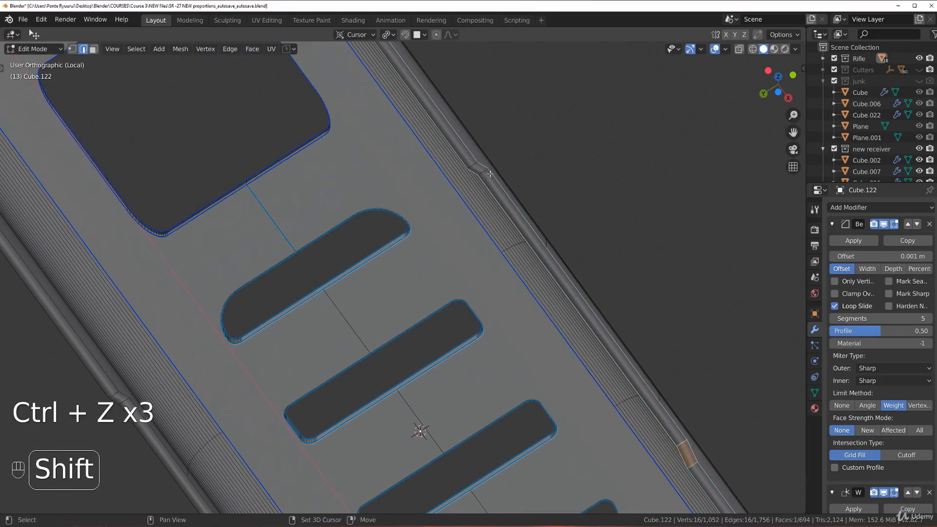
Add the opposite side's notched lower rim edges to the selection, set their bevel weight to 1 and return to Object Mode.
scroll(450, 193, "down", 3)
middle_click_drag(272, 343, 409, 224, "shift")
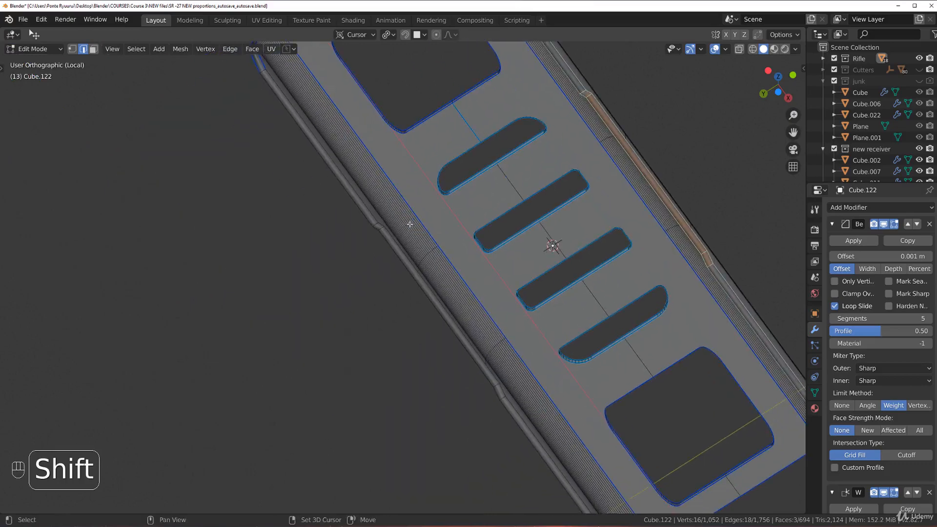
middle_click_drag(426, 261, 423, 305)
middle_click_drag(481, 261, 249, 261, "shift")
scroll(328, 345, "up", 2)
left_click(332, 339, "ctrl")
left_click(330, 353, "shift")
middle_click_drag(272, 296, 479, 334, "shift")
left_click(270, 236, "ctrl")
middle_click_drag(270, 236, 352, 164)
middle_click_drag(352, 164, 384, 240, "shift")
left_click(352, 133, "shift")
middle_click_drag(373, 299, 425, 256, "shift")
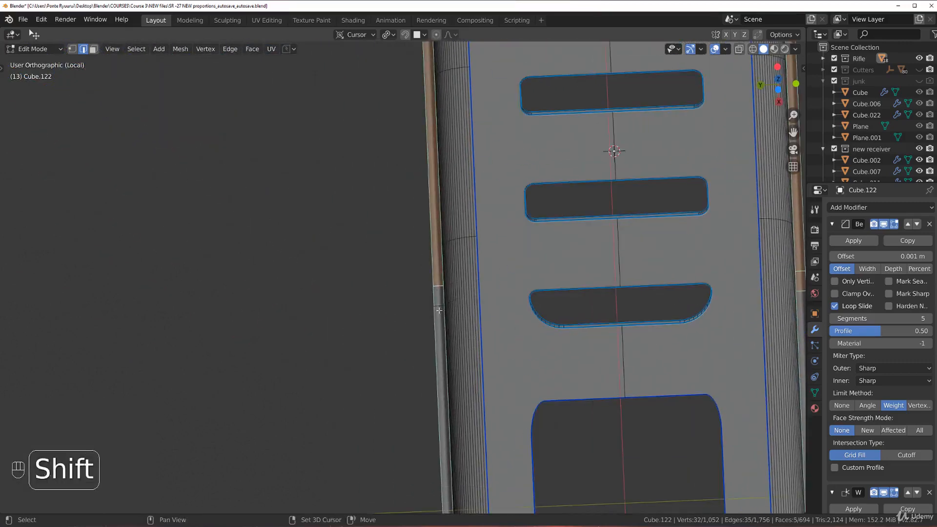
right_click(481, 277)
left_click(534, 288)
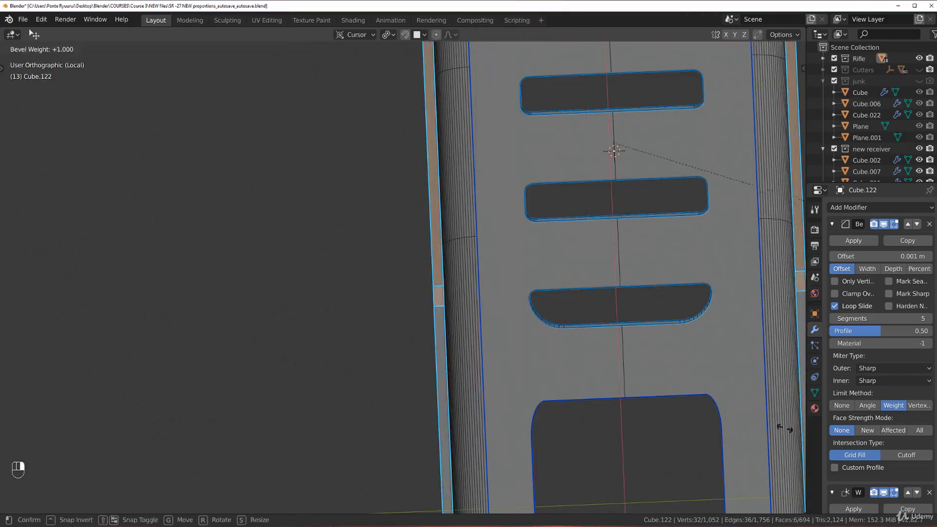
left_click(282, 428)
key("Tab")
key("Tab")
Examine the whole shell from below and in the back orthographic view.
scroll(343, 204, "down", 6)
key("grave")
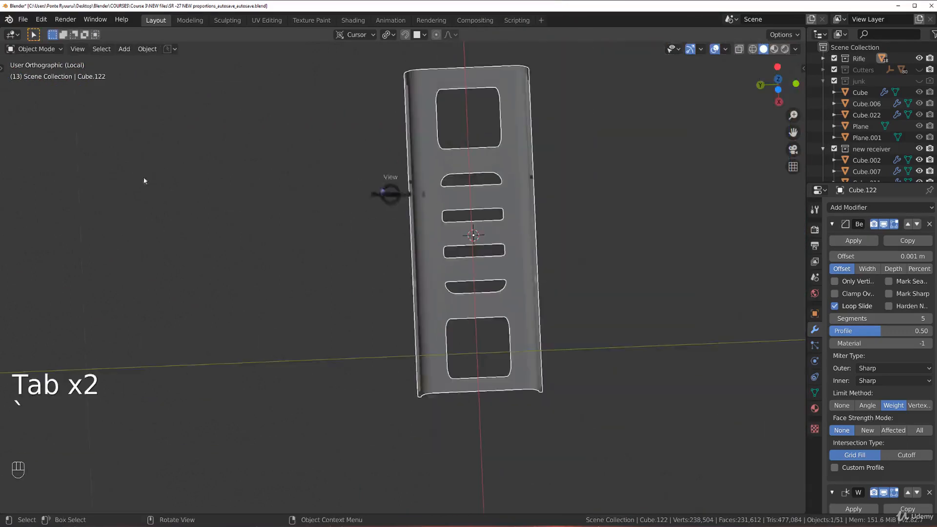
key("grave")
left_click(540, 142)
scroll(459, 168, "up", 4)
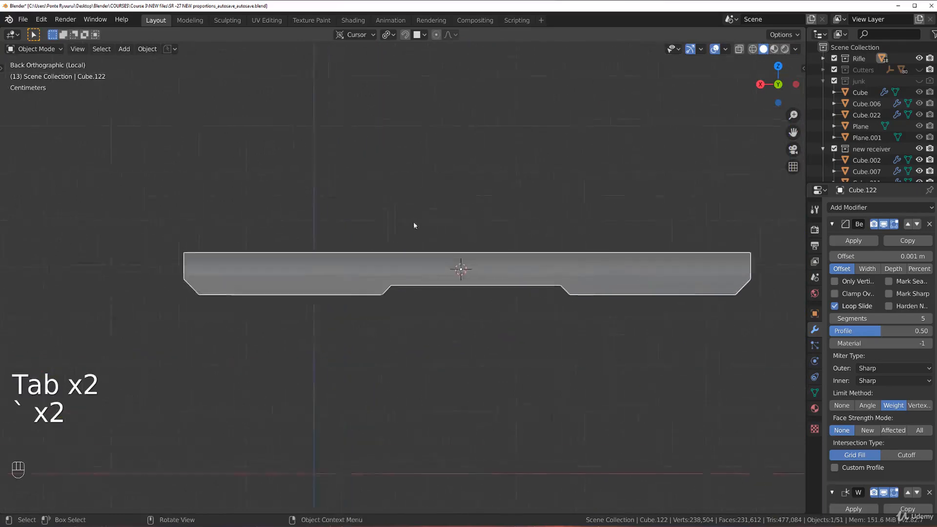
key("KP_5")
key("KP_5")
Leave local view and move the two box cutters around the central slots to the Cutters collection.
key("KP_Divide")
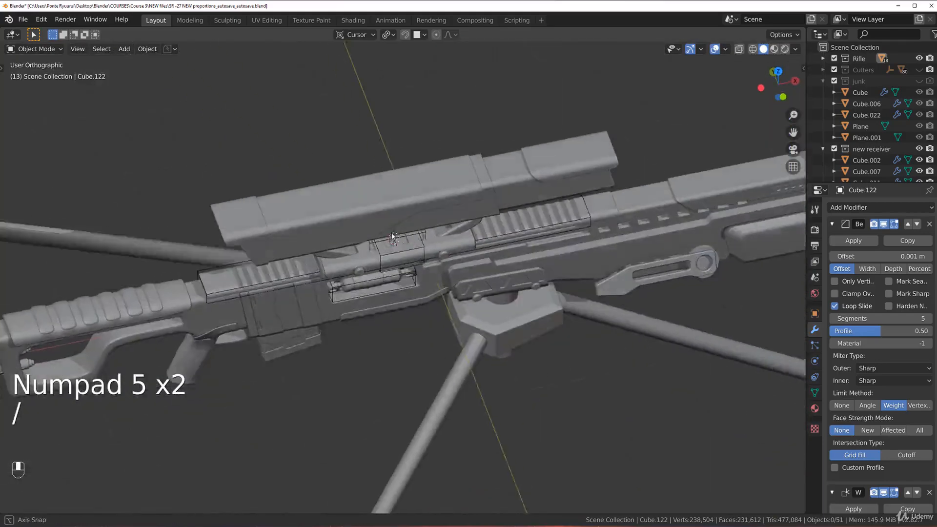
scroll(396, 201, "up", 4)
middle_click_drag(396, 201, 415, 222)
key("KP_5")
left_click(429, 206)
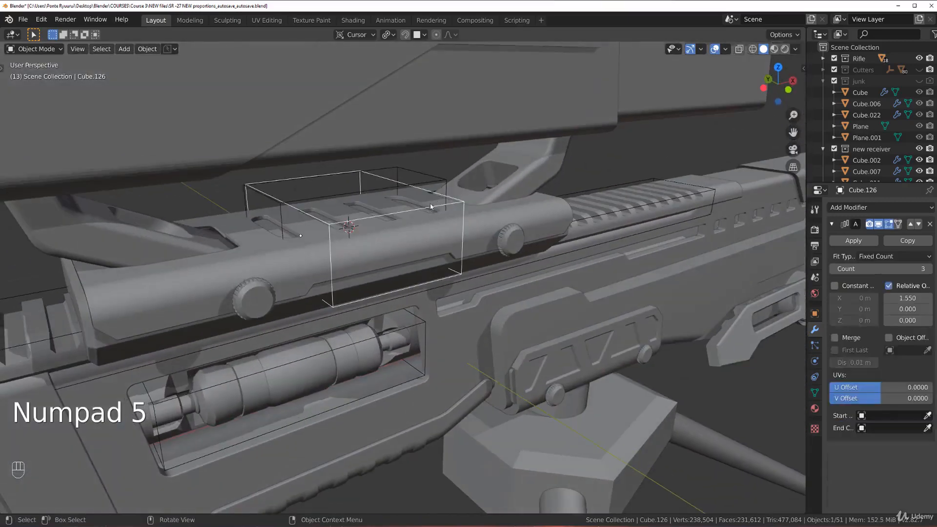
left_click(437, 182, "shift")
key("m")
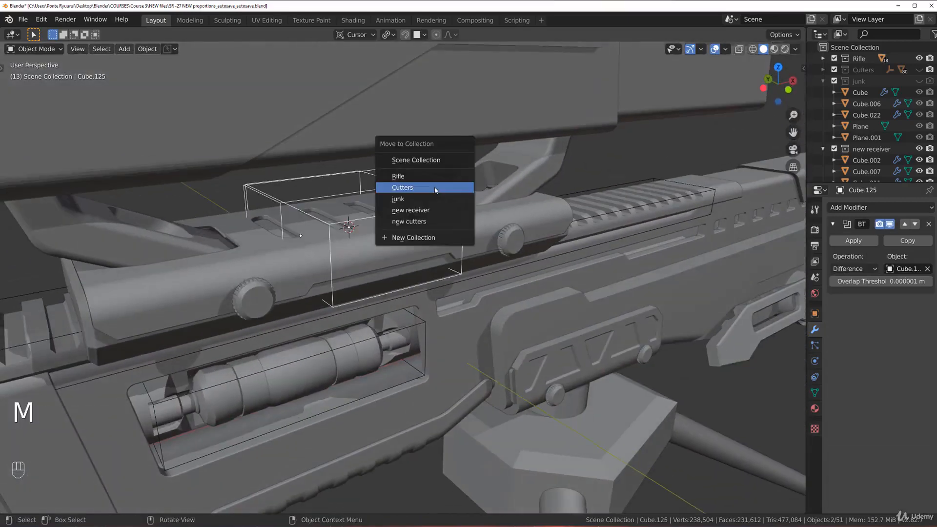
left_click(436, 190)
Move the long box cutter Cube.121 along the top rail to the Cutters collection in front view.
key("grave")
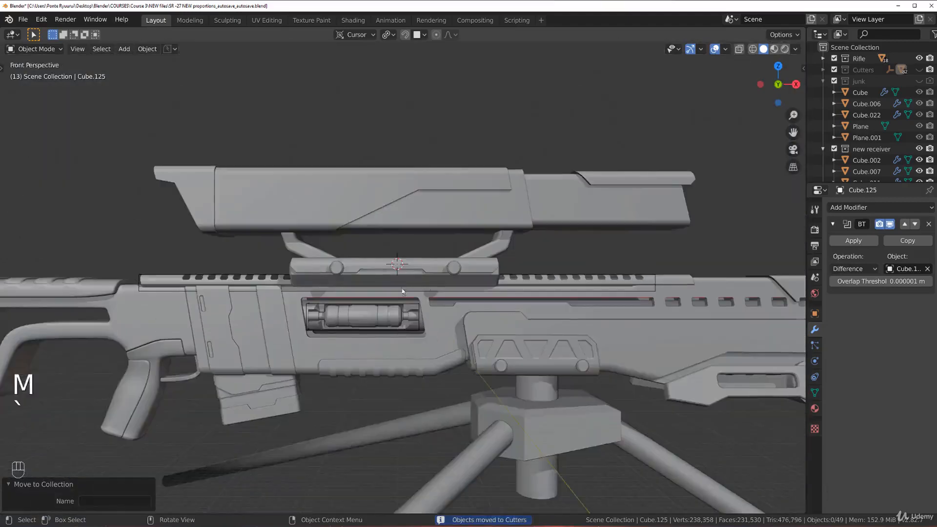
key("KP_5")
left_click(412, 294)
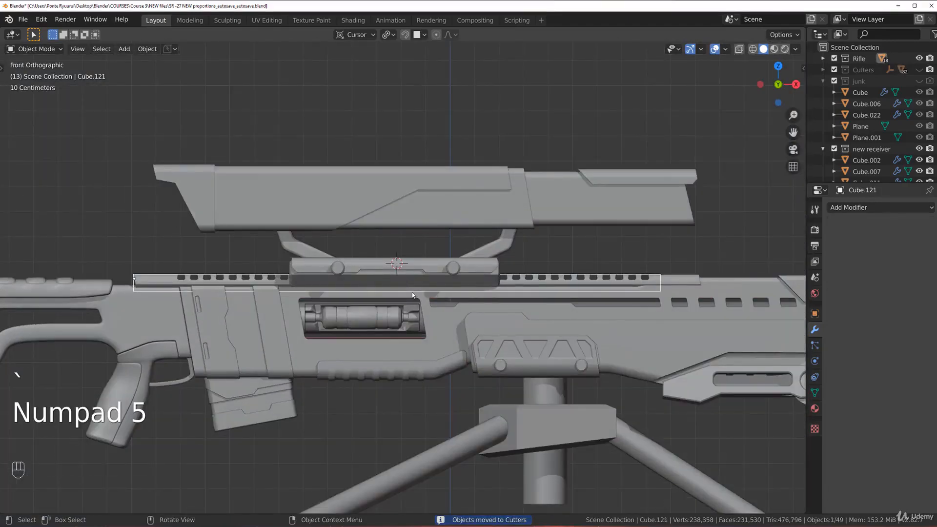
key("m")
left_click(412, 295)
Move the cutter Cylinder.003 around the receiver's side window to the Cutters collection.
scroll(440, 300, "down", 3)
middle_click_drag(490, 298, 368, 205, "shift")
scroll(476, 242, "down", 2)
scroll(406, 202, "up", 3)
key("grave")
left_click(310, 170)
middle_click_drag(256, 190, 452, 261, "shift")
scroll(458, 258, "up", 4)
left_click(450, 302)
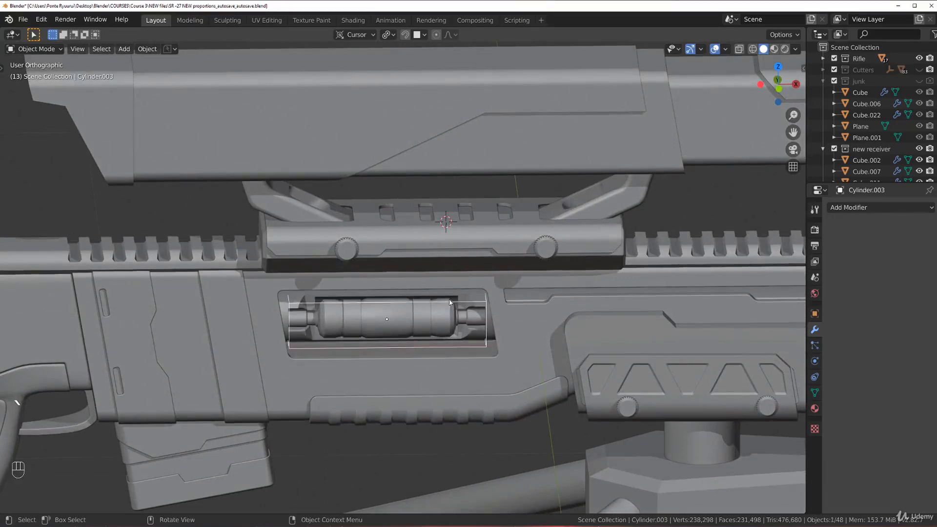
key("m")
left_click(448, 300)
Examine the whole rifle, its tripod legs and the scope mount from several angles.
scroll(444, 307, "down", 3)
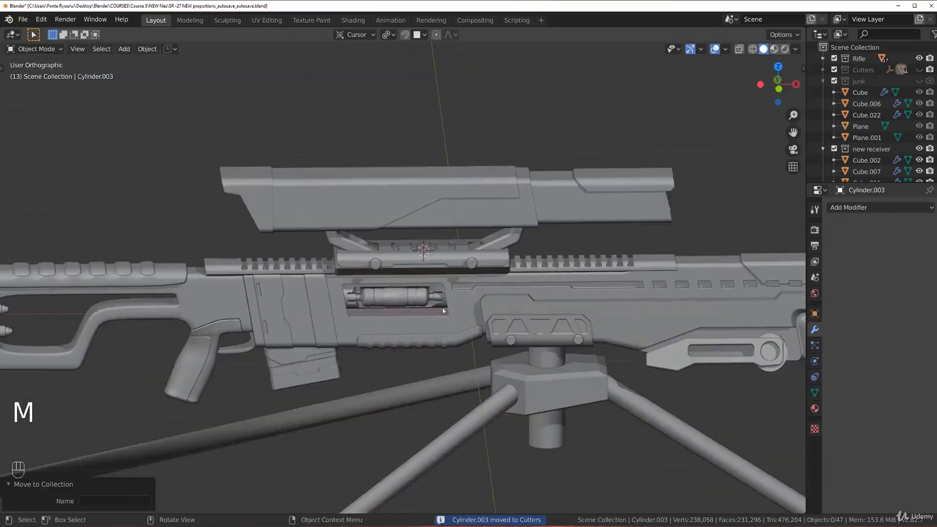
middle_click_drag(450, 315, 443, 265)
left_click(363, 388)
scroll(487, 365, "up", 2)
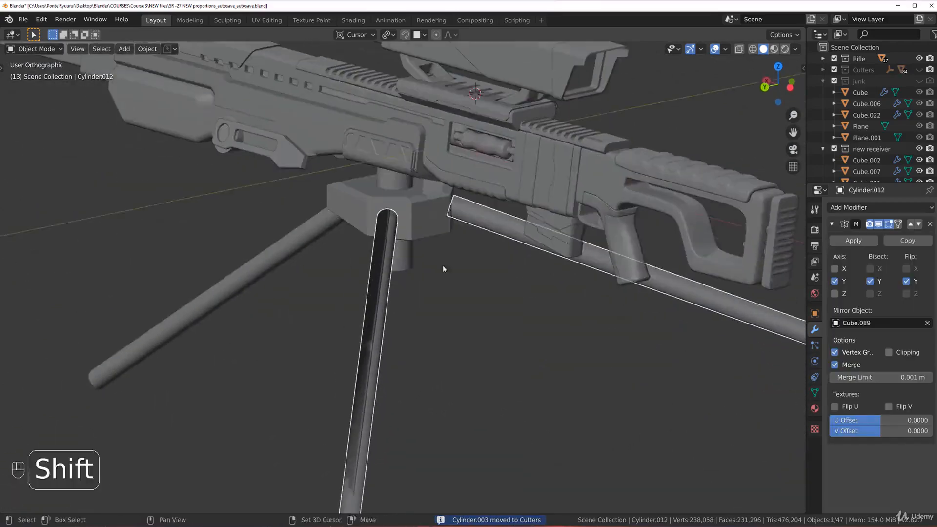
scroll(446, 283, "up", 2)
middle_click_drag(449, 302, 488, 310)
middle_click_drag(459, 357, 425, 334)
scroll(425, 334, "down", 4)
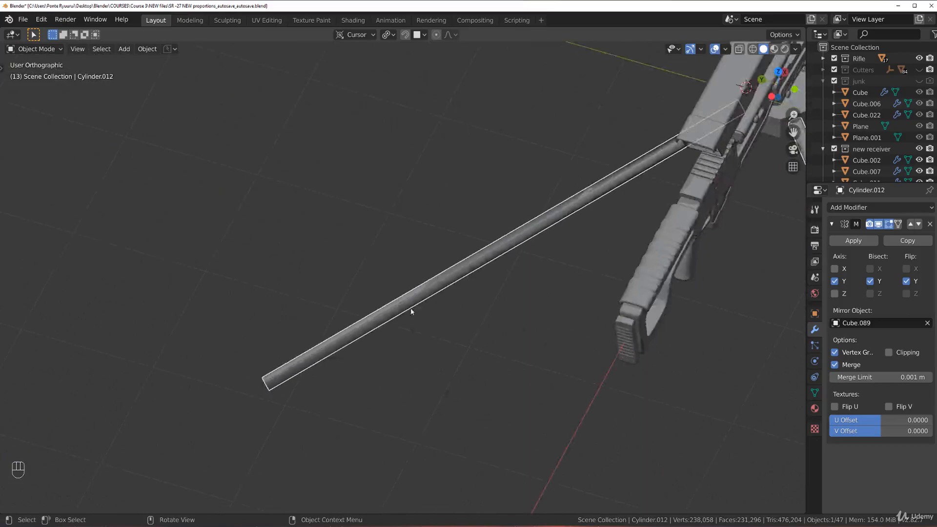
key("KP_1")
scroll(431, 307, "down", 5)
middle_click_drag(504, 294, 278, 274, "shift")
scroll(278, 274, "up", 1)
scroll(351, 273, "up", 7)
middle_click_drag(351, 275, 371, 306)
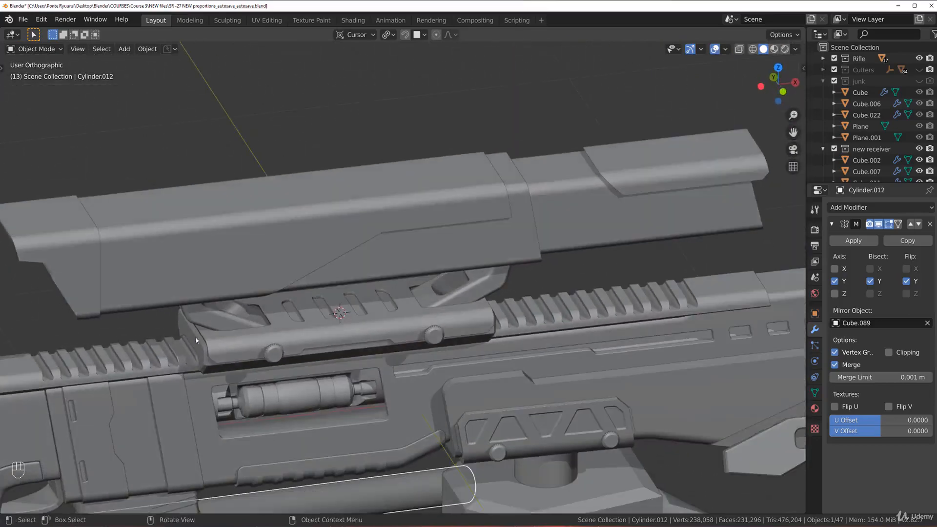
Bevel Cube.013's arched end edge around the top rail by about 0.0028 m with 1 segment and return to Object Mode.
middle_click_drag(280, 341, 155, 344)
key("KP_5")
scroll(428, 311, "up", 6)
scroll(296, 337, "down", 1)
left_click(424, 337)
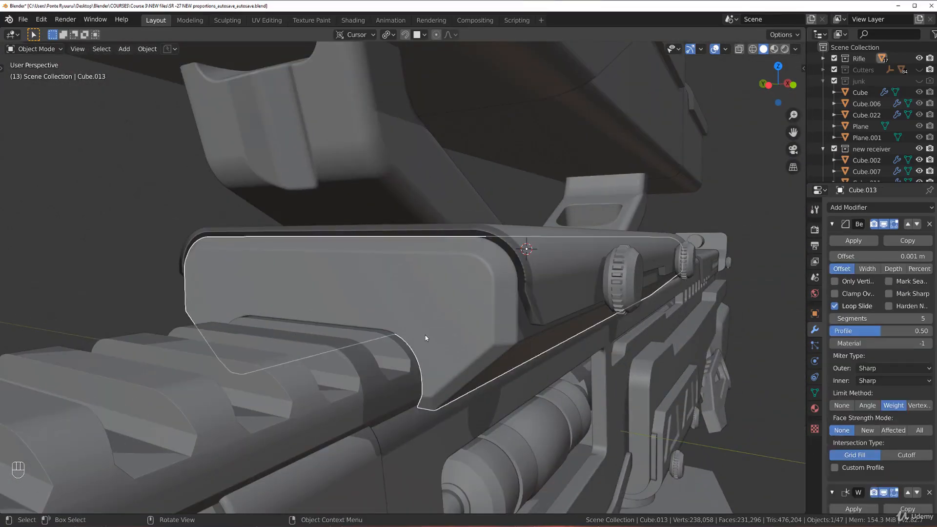
key("Tab")
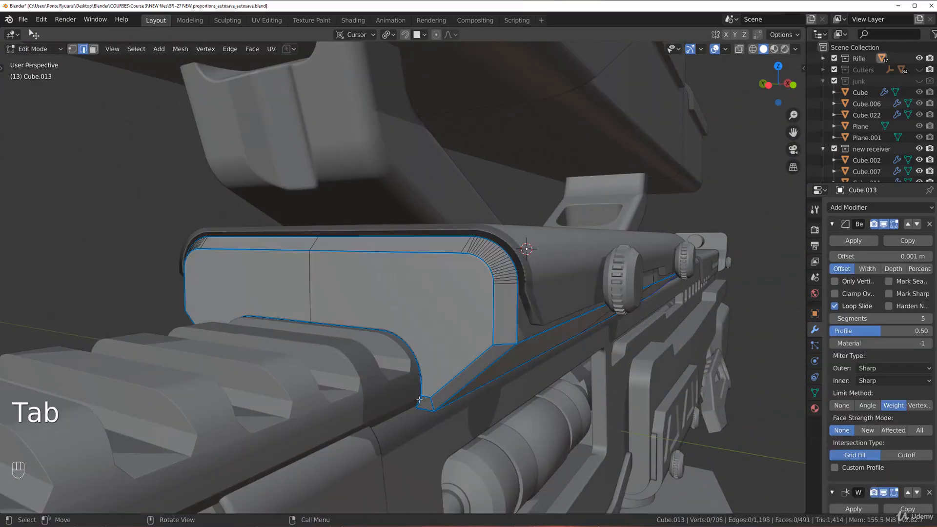
left_click(268, 316, "ctrl")
middle_click_drag(268, 316, 370, 325)
middle_click_drag(269, 354, 335, 327, "shift")
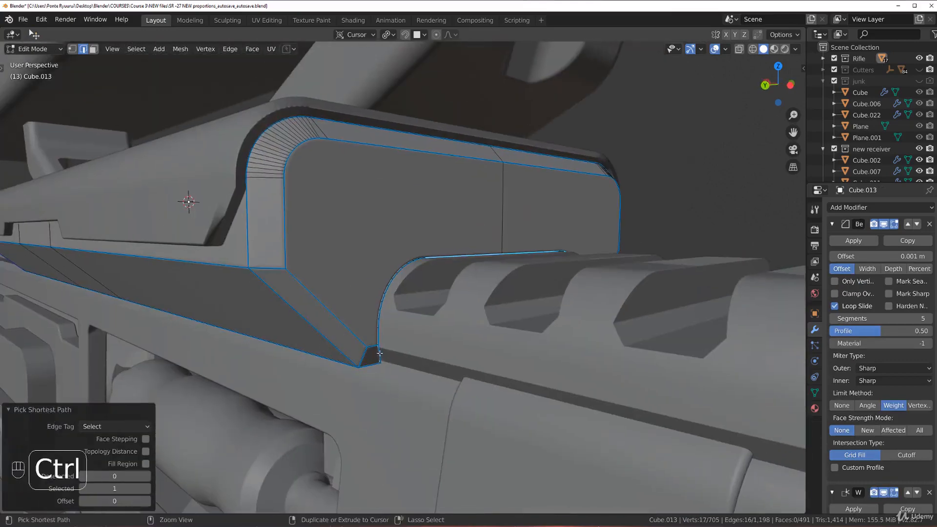
key("ctrl+b")
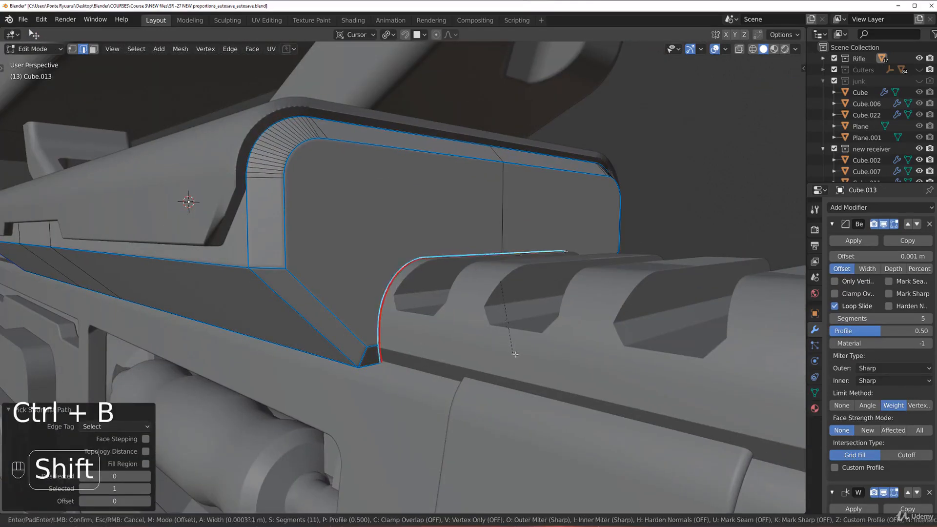
scroll(547, 380, "down", 10)
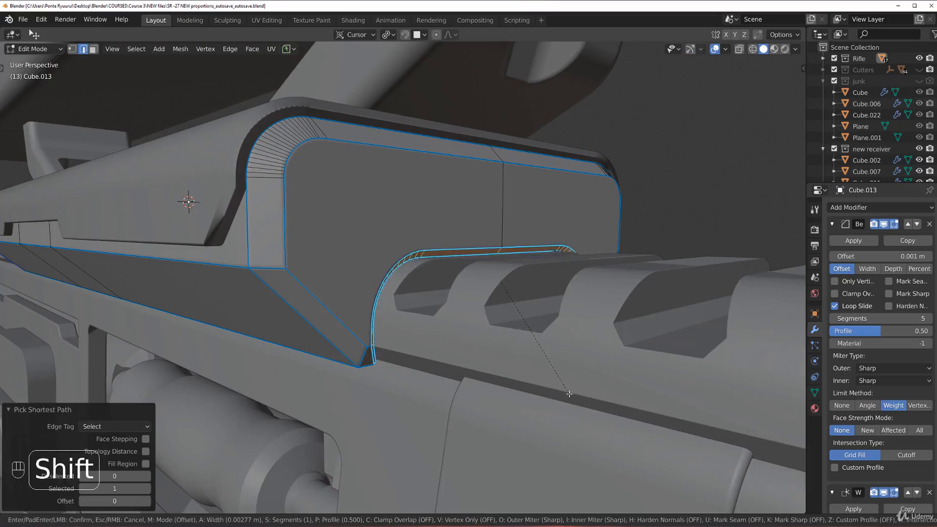
left_click(569, 394)
middle_click_drag(568, 393, 467, 268)
key("Tab")
Enter Edit Mode on Cube.013 and select the complete edge path around its arched rail cutout.
scroll(563, 252, "up", 1)
scroll(466, 267, "up", 1)
left_click(467, 268)
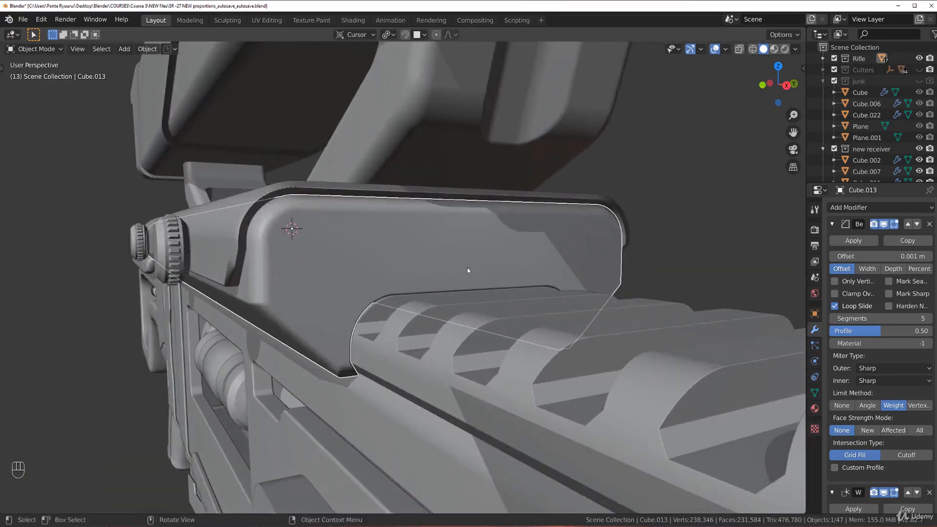
key("Tab")
scroll(467, 268, "up", 2)
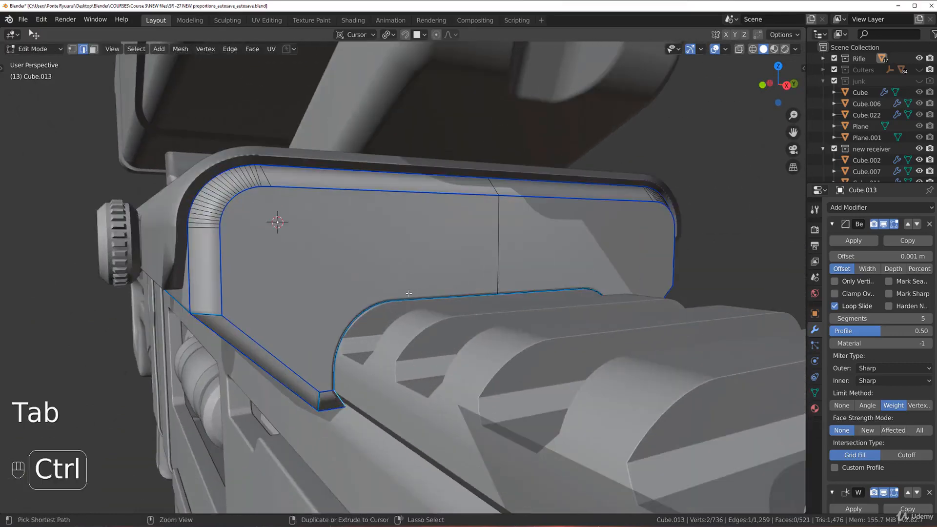
left_click(394, 297, "ctrl")
middle_click_drag(561, 305, 498, 309)
middle_click_drag(722, 352, 547, 326)
left_click(605, 359, "ctrl")
Try a very small bevel of about 0.0004 m with 1 segment on the selected cutout edge path.
key("ctrl+b")
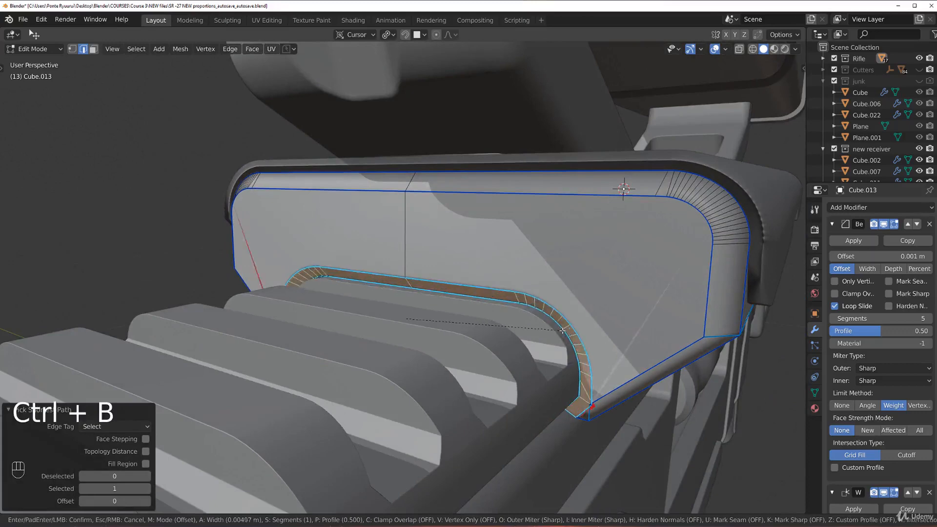
key("shift")
left_click(555, 330)
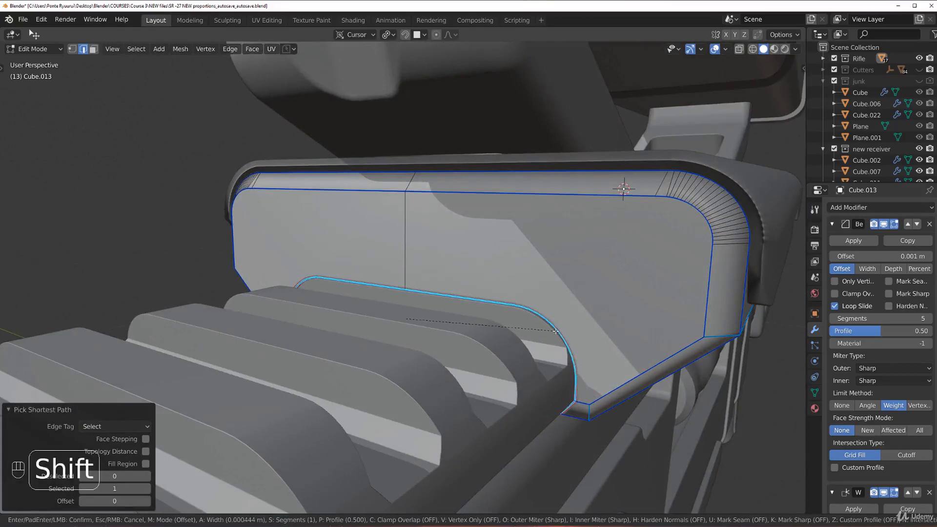
mouse_move(554, 330)
middle_mouse_down()
mouse_move(538, 313)
mouse_move(546, 329)
middle_mouse_up()
Isolate Cube.013 in local view and undo the small bevel on its cutout edge path.
key("slash")
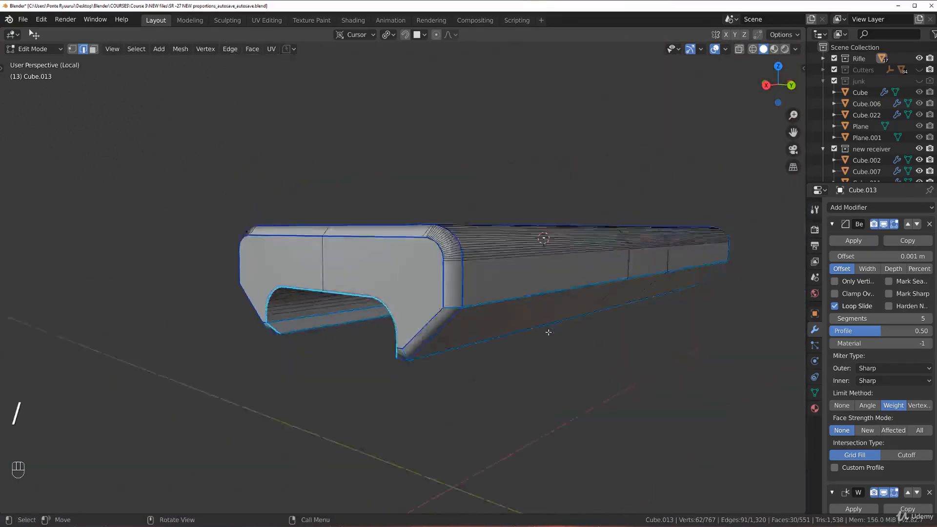
middle_click_drag(477, 317, 293, 317)
middle_click_drag(293, 317, 428, 300, "shift")
scroll(428, 300, "up", 5)
scroll(427, 300, "down", 4)
key("ctrl+z")
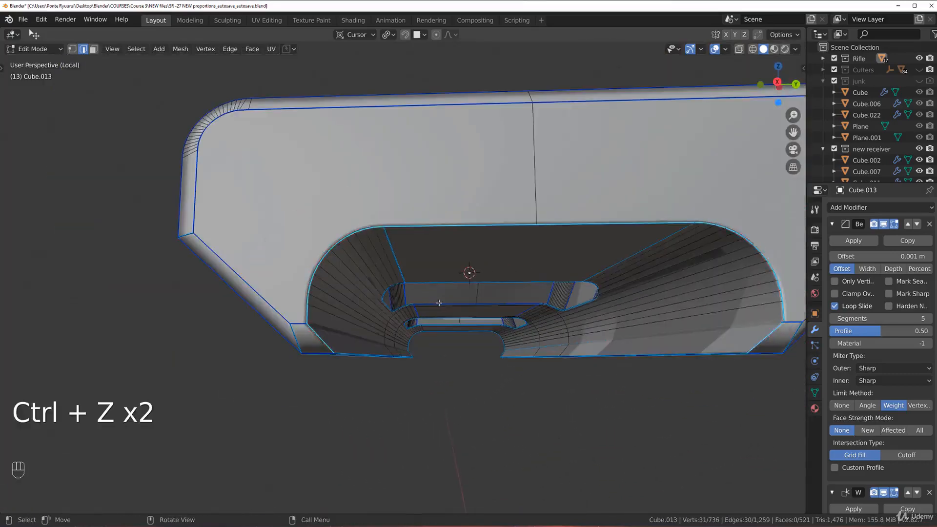
Bevel the cutout edge path by about 0.0022 m with 1 segment and return to Object Mode.
scroll(438, 302, "up", 4)
scroll(430, 302, "down", 3)
key("ctrl+b")
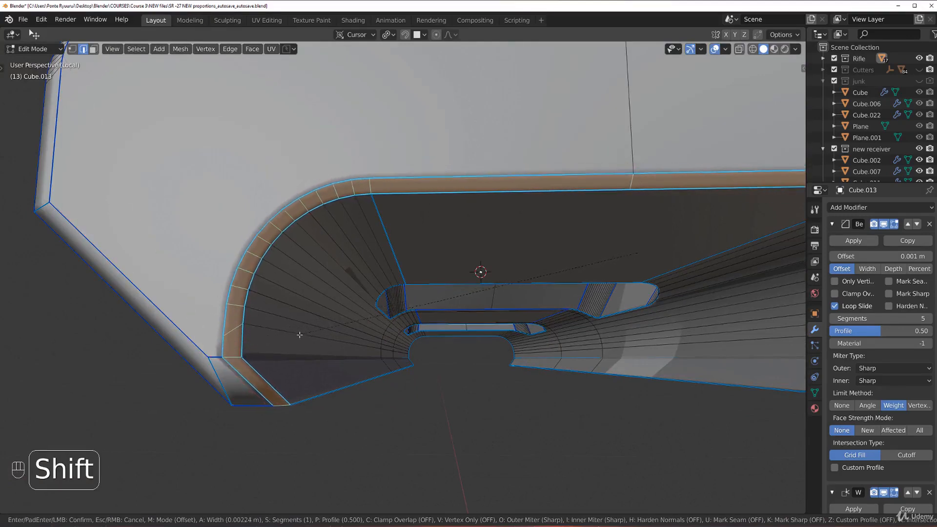
left_click(311, 346)
key("Tab")
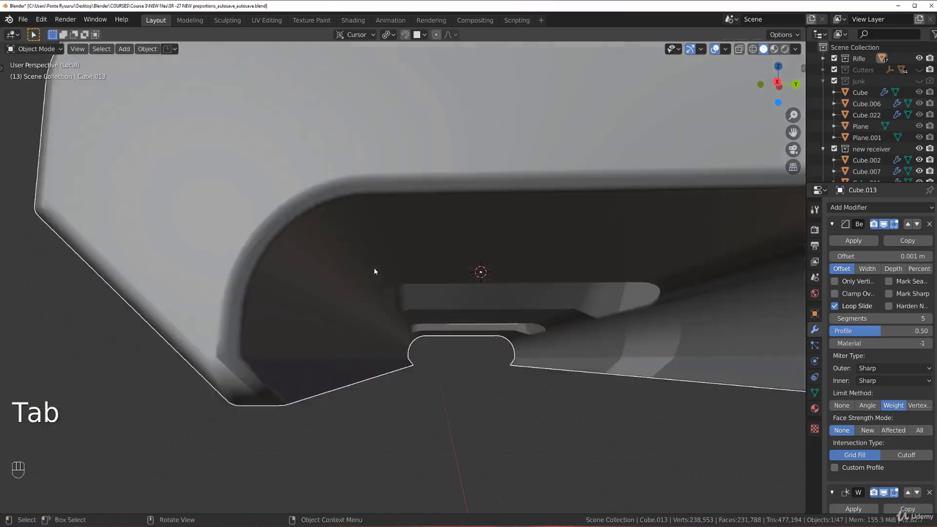
Add edge bevel weight to the short bottom edge where the cutout's chamfer ends, and return to Object Mode.
scroll(351, 298, "down", 3)
middle_click_drag(340, 322, 391, 310, "shift")
scroll(391, 311, "up", 3)
key("Tab")
middle_click_drag(381, 405, 359, 280)
scroll(521, 255, "up", 2)
middle_click_drag(520, 255, 434, 276, "shift")
scroll(442, 292, "up", 2)
scroll(424, 288, "down", 3)
middle_click_drag(434, 331, 435, 259, "shift")
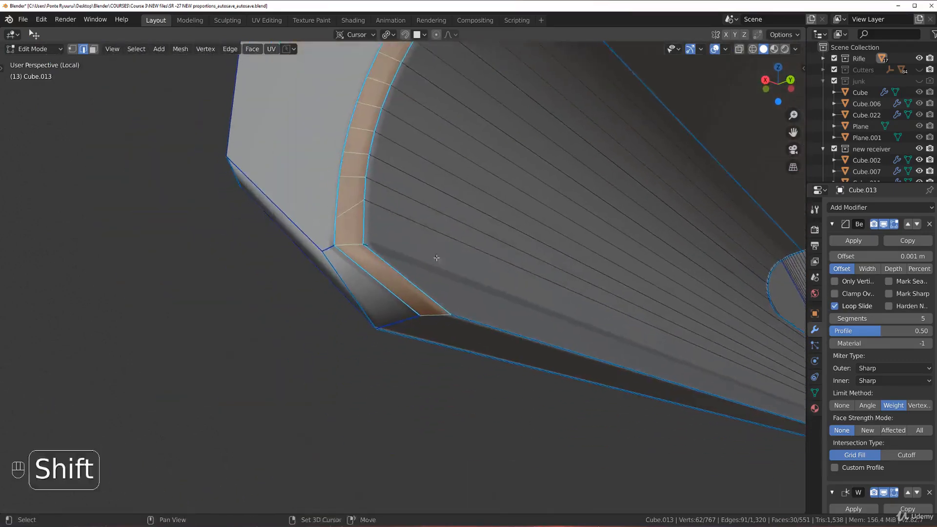
scroll(418, 277, "up", 2)
key("Tab")
left_click(447, 334)
key("ctrl+e")
left_click(476, 383)
left_click(284, 364)
key("Tab")
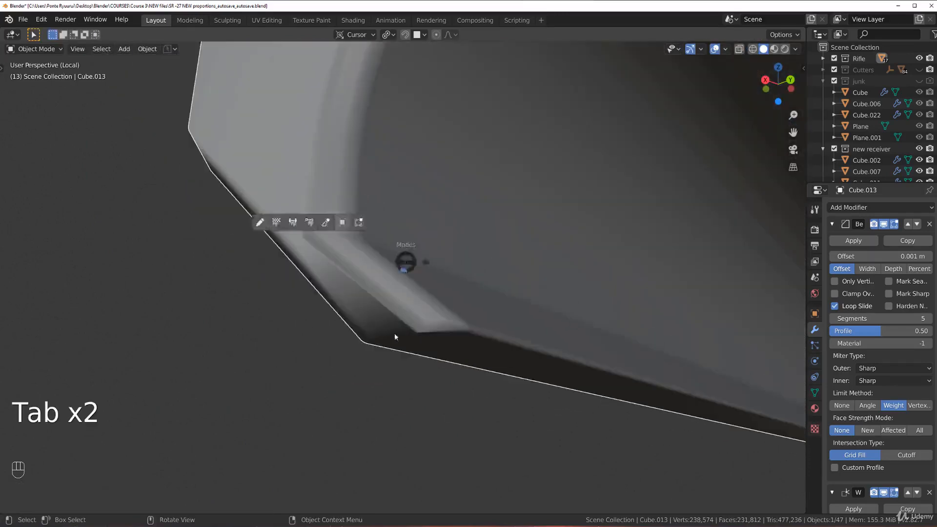
Try an edge bevel weight on the short edge across the bend in the cutout's chamfer.
key("Tab")
right_click(333, 236)
left_click(331, 266)
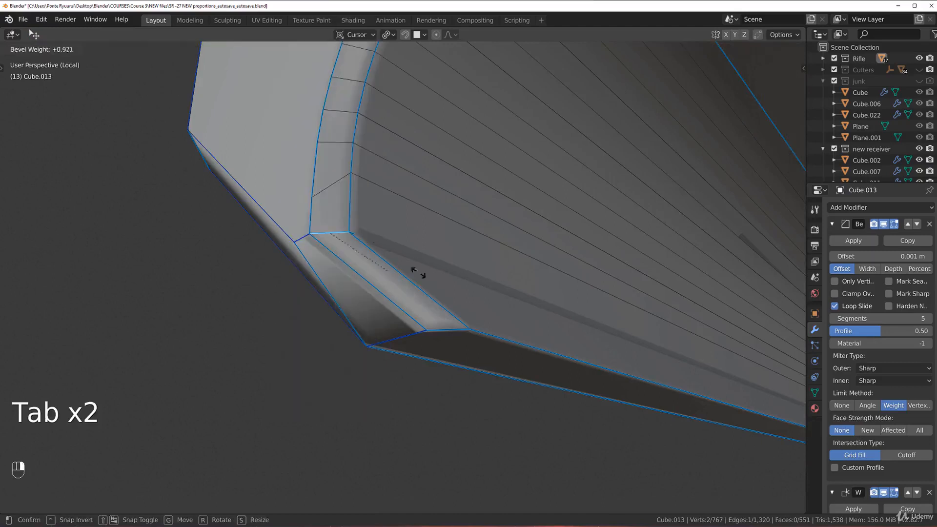
left_click(376, 359)
key("Tab")
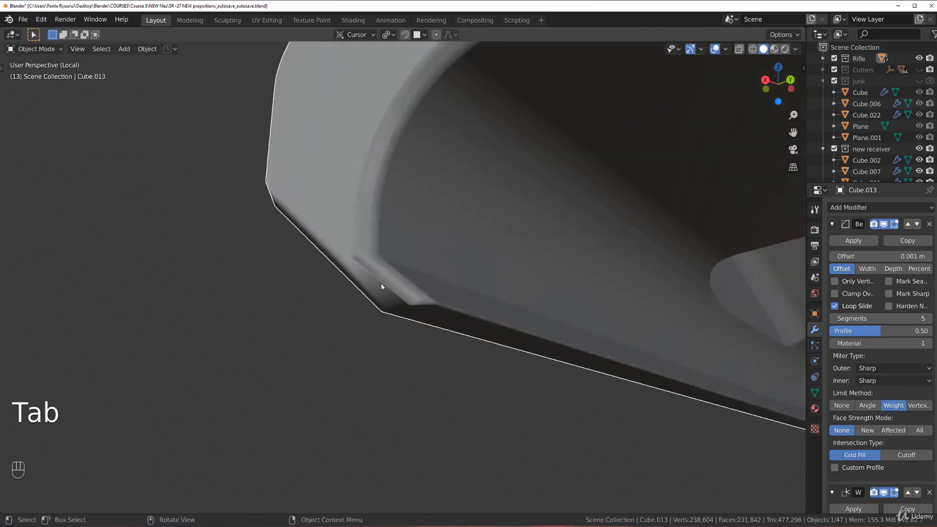
middle_click_drag(368, 271, 454, 292)
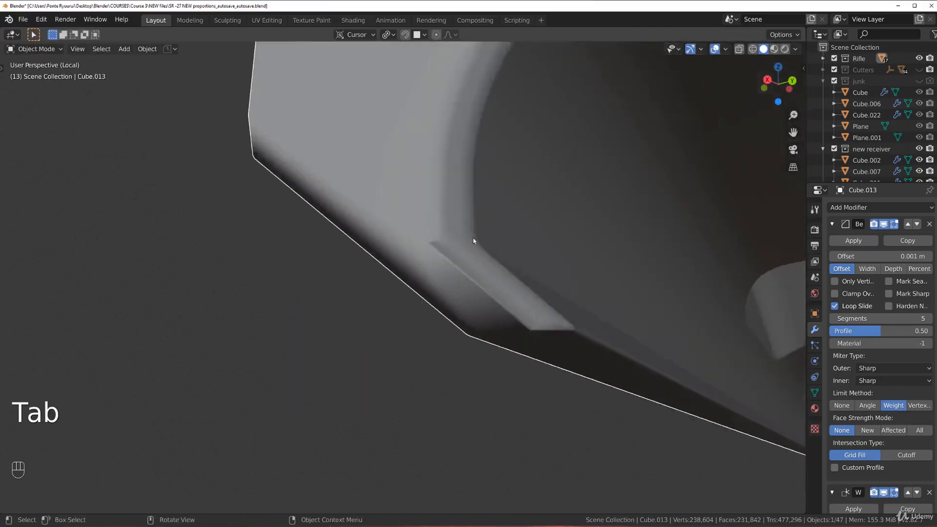
Remove the bevel weight from that short chamfer edge with a factor of -1 and return to Object Mode.
key("Tab")
middle_click_drag(448, 256, 435, 242)
key("ctrl+e")
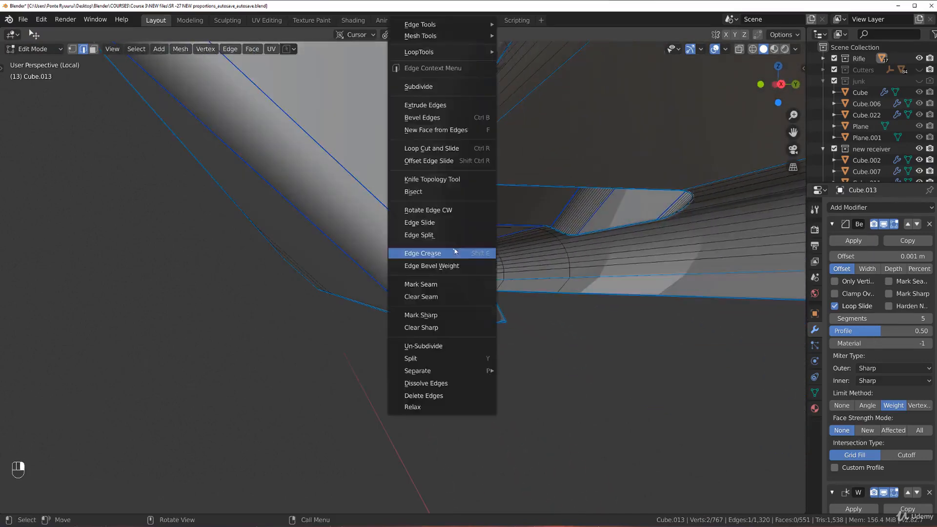
left_click(472, 268)
type("-1")
key("Return")
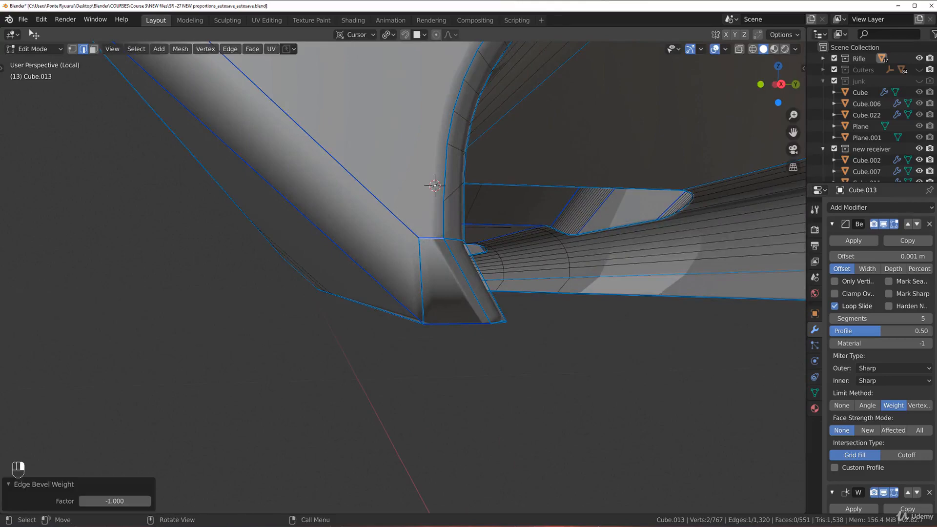
key("Tab")
scroll(527, 257, "down", 4)
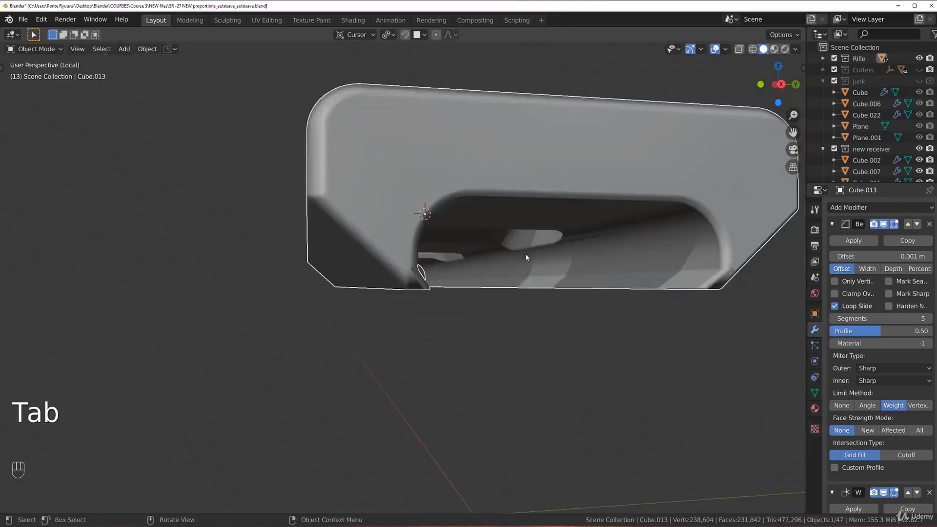
Add edge bevel weight at the slanted lower corner of the cutout's chamfer and return to Object Mode.
middle_click_drag(527, 257, 453, 288, "shift")
scroll(454, 288, "up", 4)
middle_click_drag(381, 271, 450, 272)
key("Tab")
left_click(439, 320)
left_click(435, 277)
right_click(450, 272)
left_click(451, 274)
left_click(727, 309)
key("Tab")
mouse_move(394, 245)
middle_mouse_down()
mouse_move(444, 268)
mouse_move(396, 240)
middle_mouse_up()
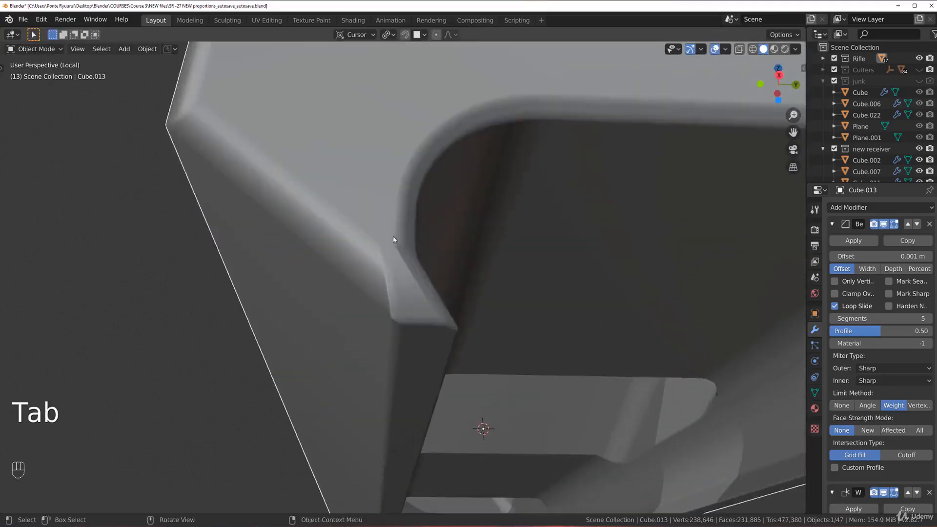
Set the bevel weight of the two long slanted edges bordering the end face's lower chamfer to 1.
key("Tab")
right_click(332, 206)
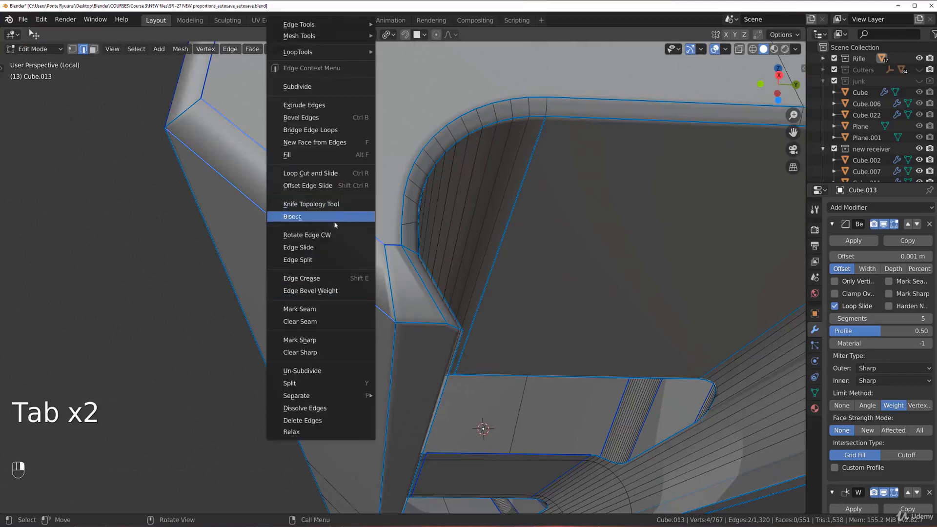
left_click(334, 291)
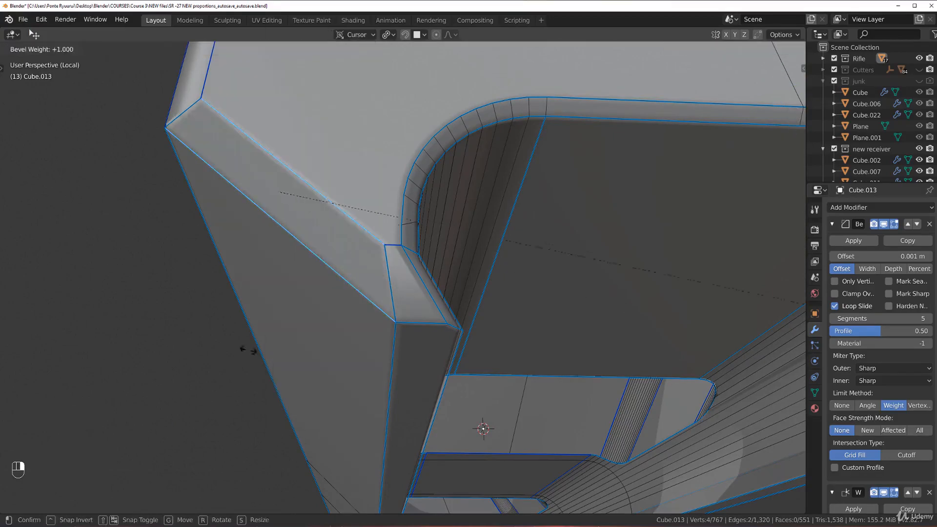
left_click(247, 350)
Extend the selection to both edge loops of the end face's outer chamfer and set their bevel weight to 1.
scroll(400, 361, "down", 3)
middle_click_drag(320, 229, 321, 225)
left_click(422, 83, "alt+shift")
left_click(626, 108, "alt+shift")
middle_click_drag(626, 108, 463, 166)
middle_click_drag(463, 166, 384, 228, "shift")
scroll(384, 228, "up", 1)
right_click(454, 237)
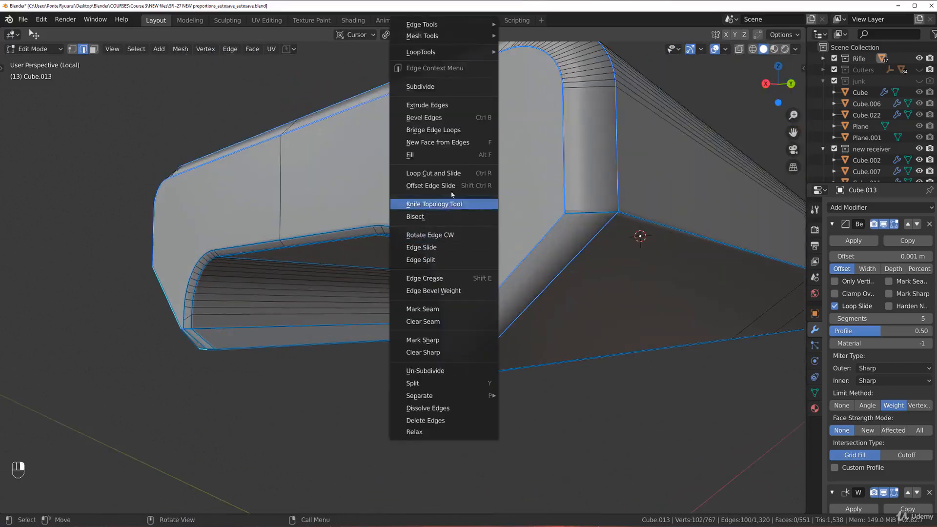
left_click(457, 291)
left_click(339, 372)
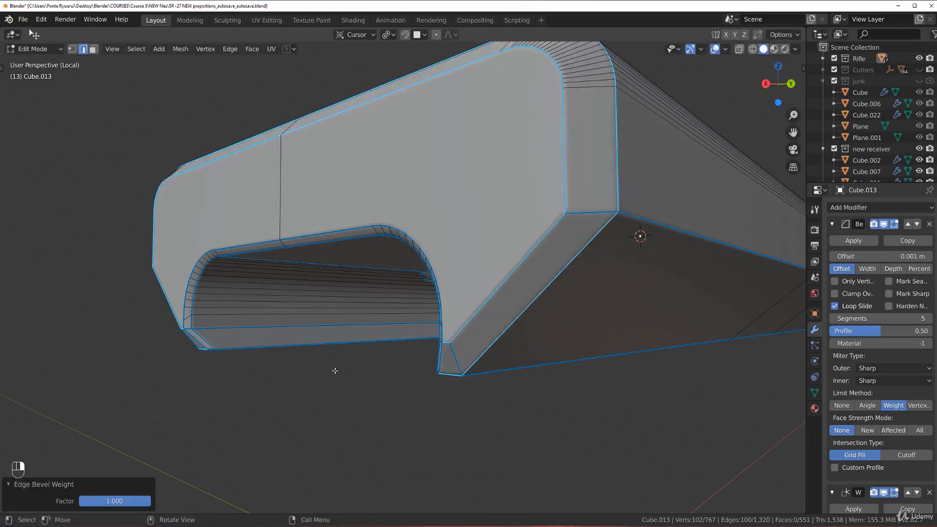
Select both edge loops bordering the arched cutout's chamfer and set their bevel weight to 1.
middle_click_drag(320, 359, 505, 305)
scroll(485, 303, "up", 3)
middle_click_drag(576, 398, 399, 275, "shift")
left_click(336, 199, "alt")
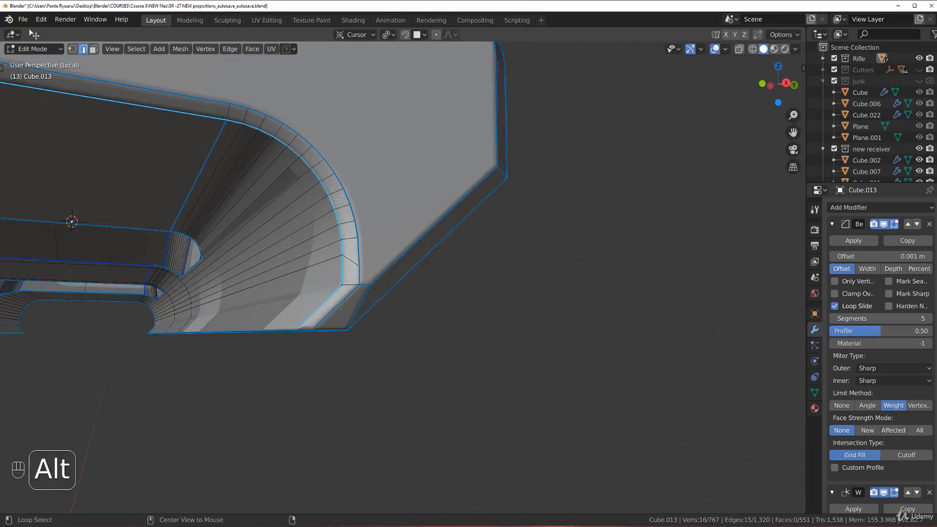
key("ctrl+e")
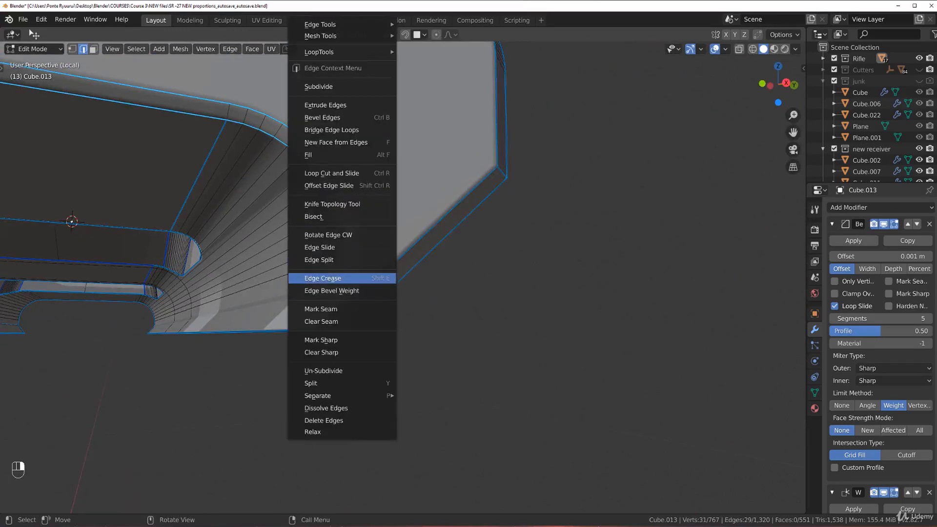
left_click(359, 276)
right_click(360, 282)
key("x")
right_click(386, 283)
left_click(385, 292)
left_click(93, 370)
Inspect Cube.013's top openings and chamfered end from several angles in Object Mode.
middle_click_drag(92, 370, 312, 297)
scroll(312, 297, "down", 8)
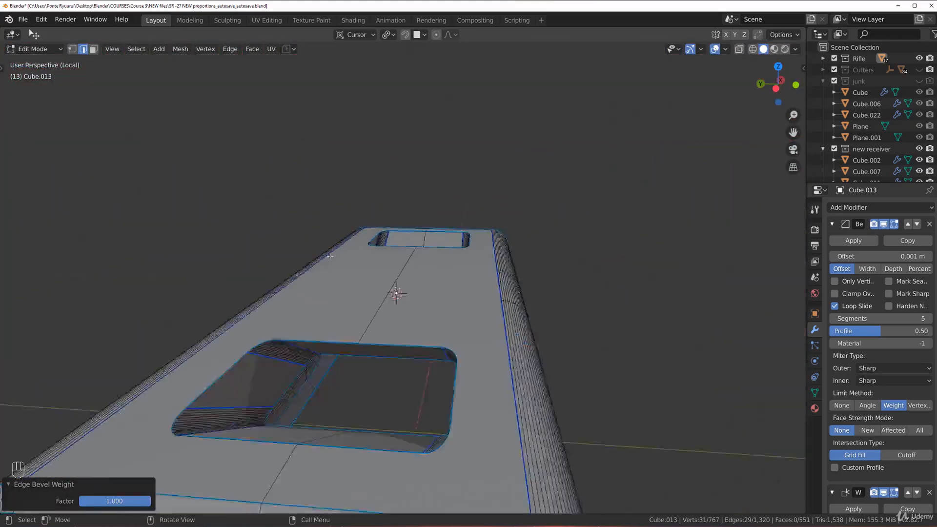
middle_click_drag(411, 273, 541, 210)
scroll(461, 171, "up", 5)
key("Tab")
scroll(344, 204, "down", 3)
scroll(478, 199, "up", 3)
scroll(448, 201, "down", 5)
middle_click_drag(448, 194, 575, 207)
Leave local view and PowerSave the project as the incremental file SR -28 NEW proportions_autosave_autosave.blend.
key("slash")
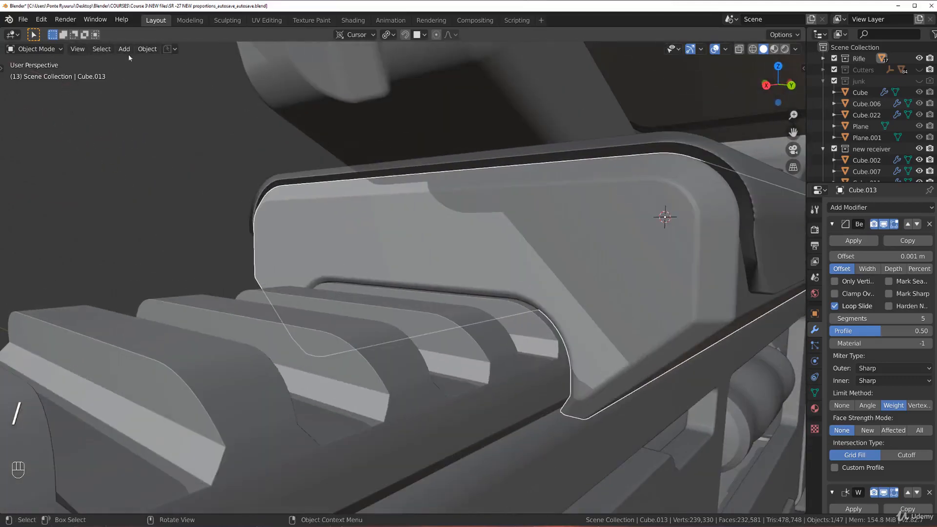
left_click(168, 49)
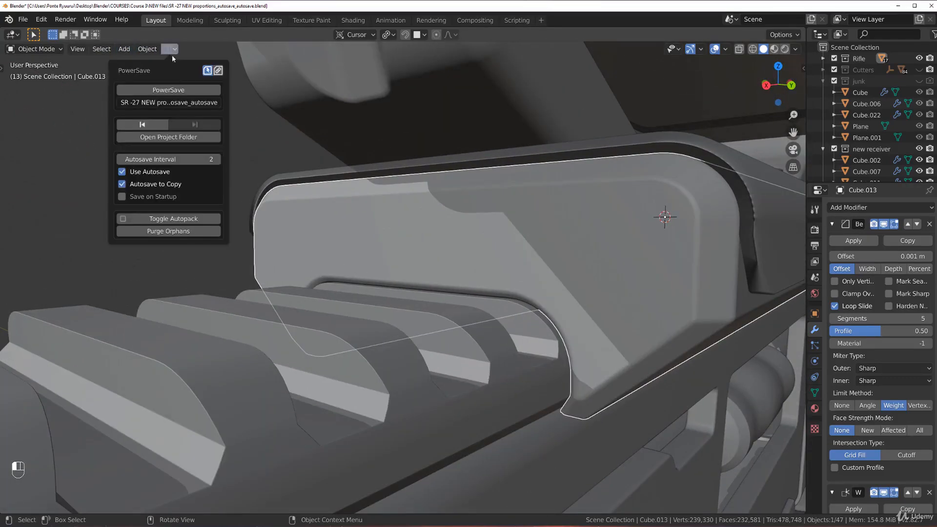
left_click(170, 93)
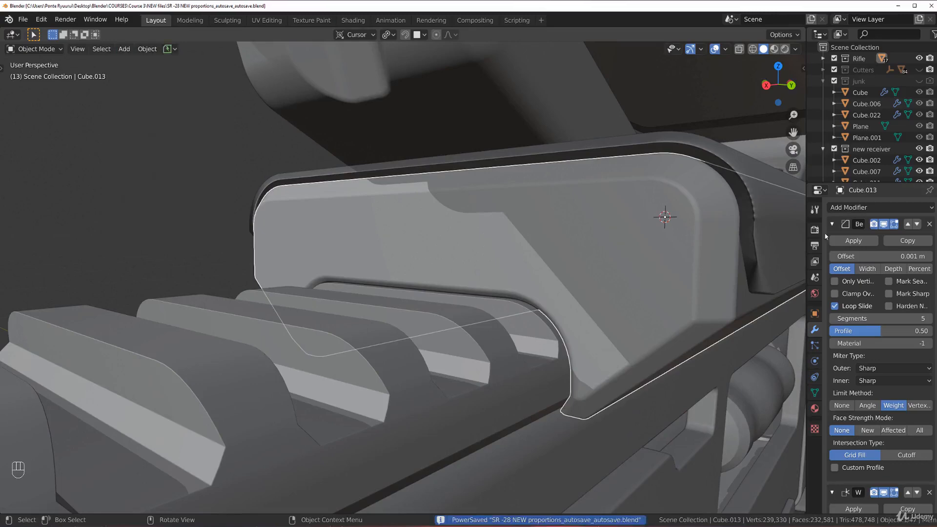
Examine how the scope mount sits on the rifle's top rail from several angles, ending in front orthographic view.
scroll(552, 242, "down", 4)
scroll(418, 267, "up", 3)
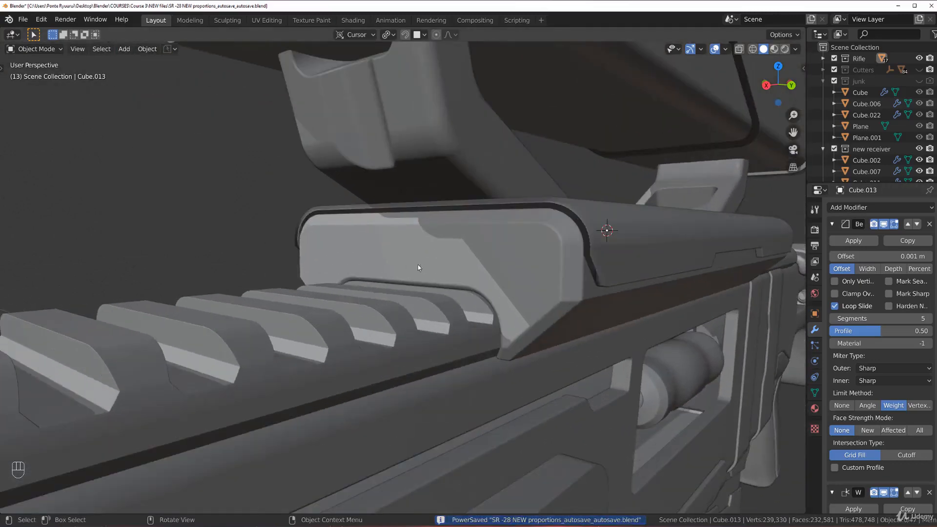
scroll(507, 300, "down", 3)
middle_click_drag(523, 295, 439, 285)
scroll(642, 284, "down", 2)
middle_click_drag(631, 283, 397, 261, "shift")
scroll(445, 277, "up", 3)
scroll(397, 261, "up", 2)
middle_click_drag(329, 295, 463, 286)
scroll(420, 296, "down", 4)
middle_click_drag(222, 213, 417, 246)
key("KP_5")
middle_click_drag(561, 273, 522, 275, "shift")
scroll(524, 278, "up", 3)
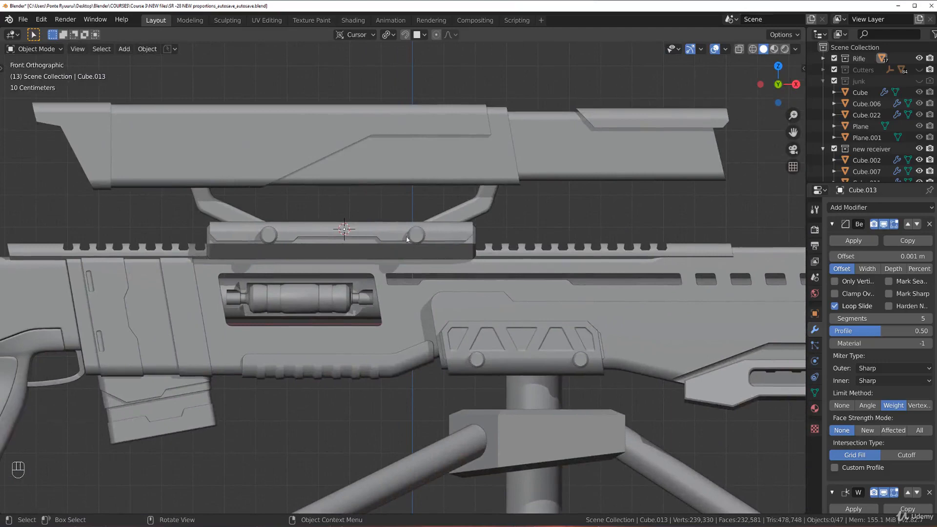
Review the proportions of the scope, receiver, barrel, stock and tripod across the whole rifle in front view.
scroll(406, 237, "down", 2)
scroll(409, 215, "up", 3)
middle_click_drag(423, 199, 483, 267, "shift")
scroll(439, 267, "down", 3)
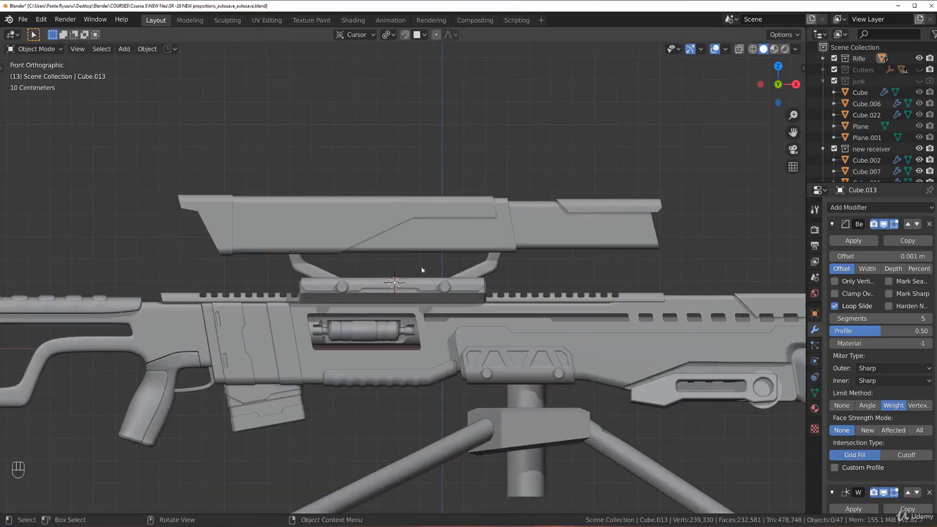
middle_click_drag(414, 293, 366, 254)
key("grave")
scroll(383, 223, "down", 1)
scroll(392, 214, "up", 2)
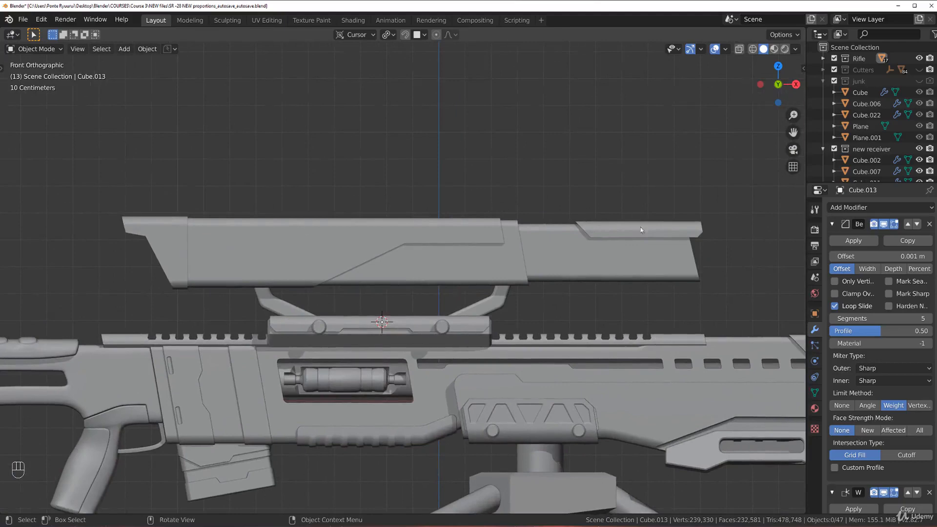
scroll(556, 298, "down", 2)
middle_click_drag(560, 286, 406, 234, "shift")
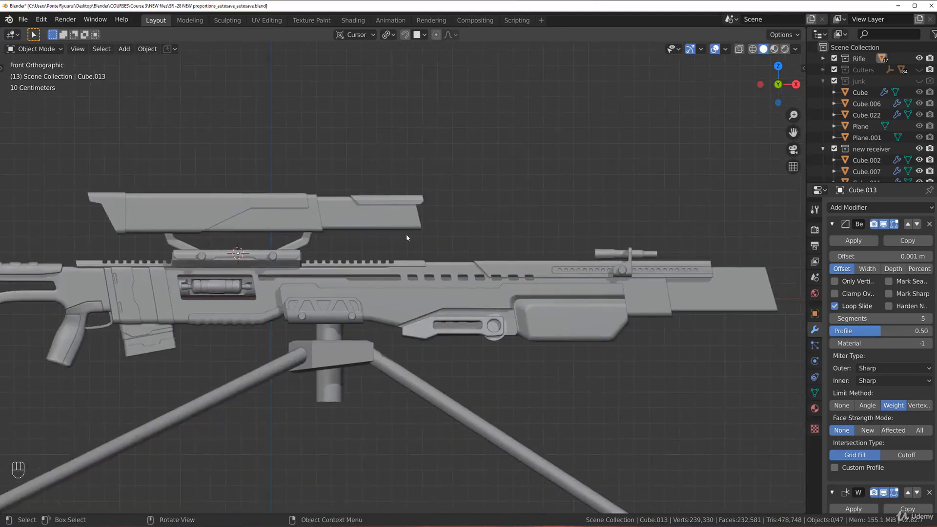
scroll(408, 234, "down", 1)
middle_click_drag(609, 277, 409, 282, "shift")
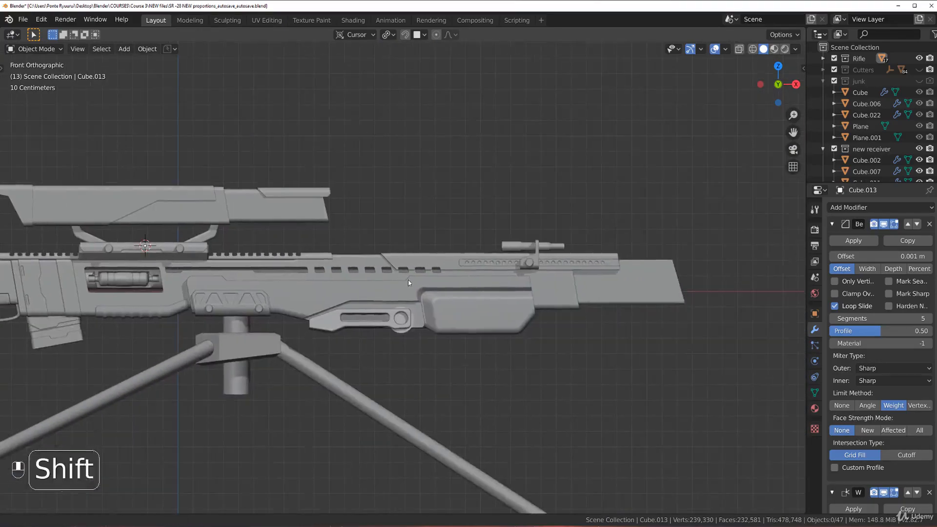
middle_click_drag(286, 288, 408, 279, "shift")
scroll(447, 293, "down", 3)
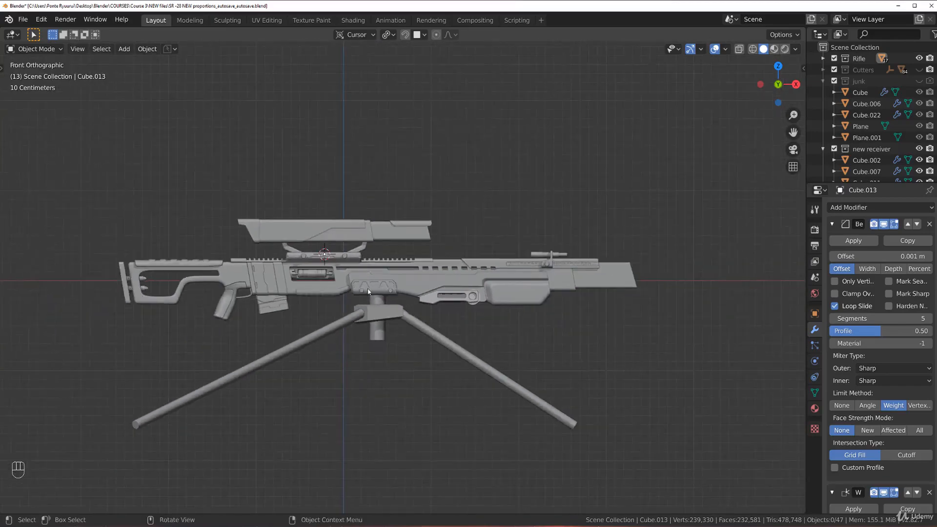
scroll(426, 259, "up", 3)
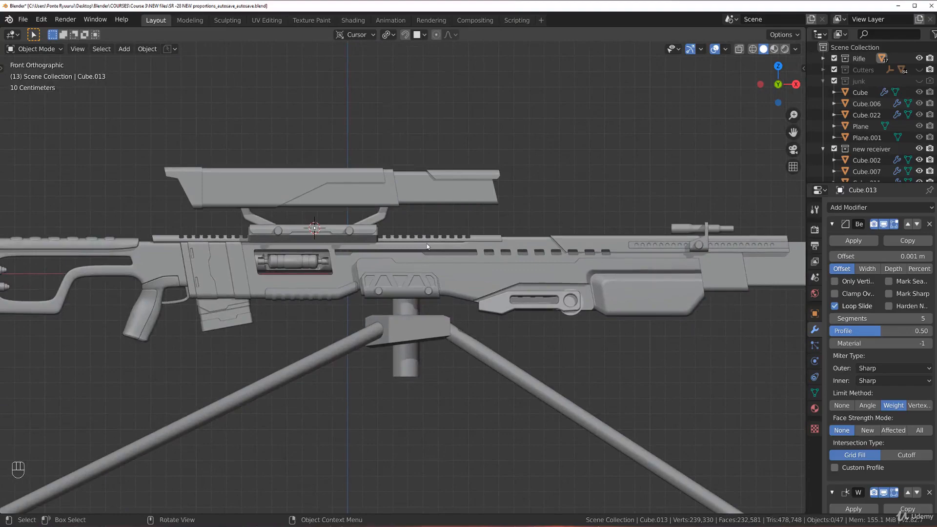